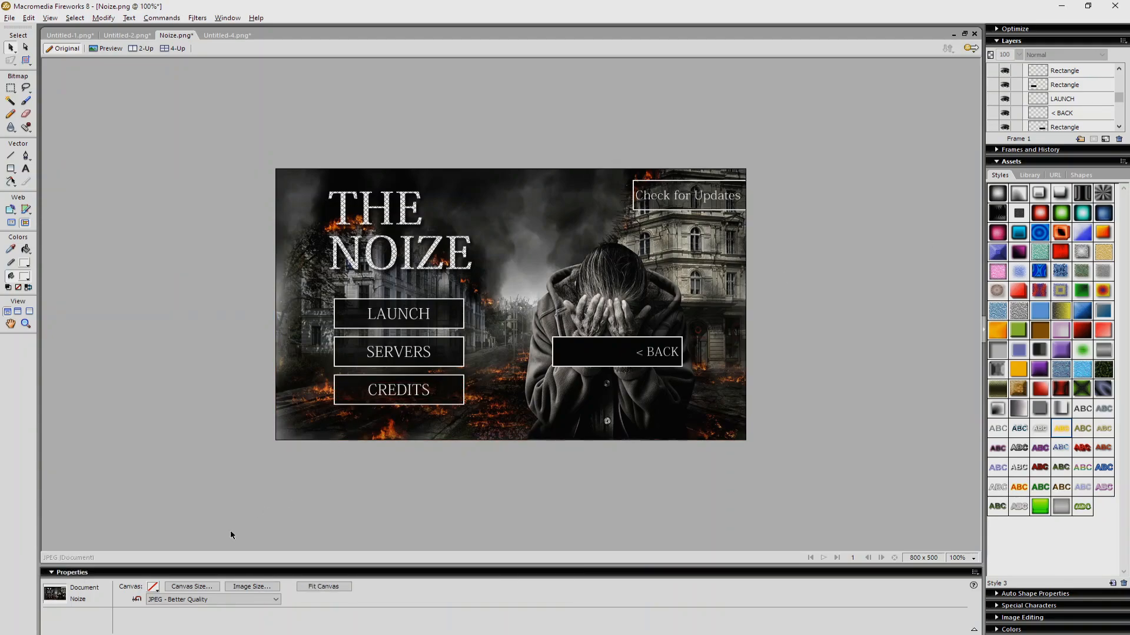
Step: Check the canvas size of the Noize.png design without changing it
{"action": "left_click", "coordinate": [192, 586]}
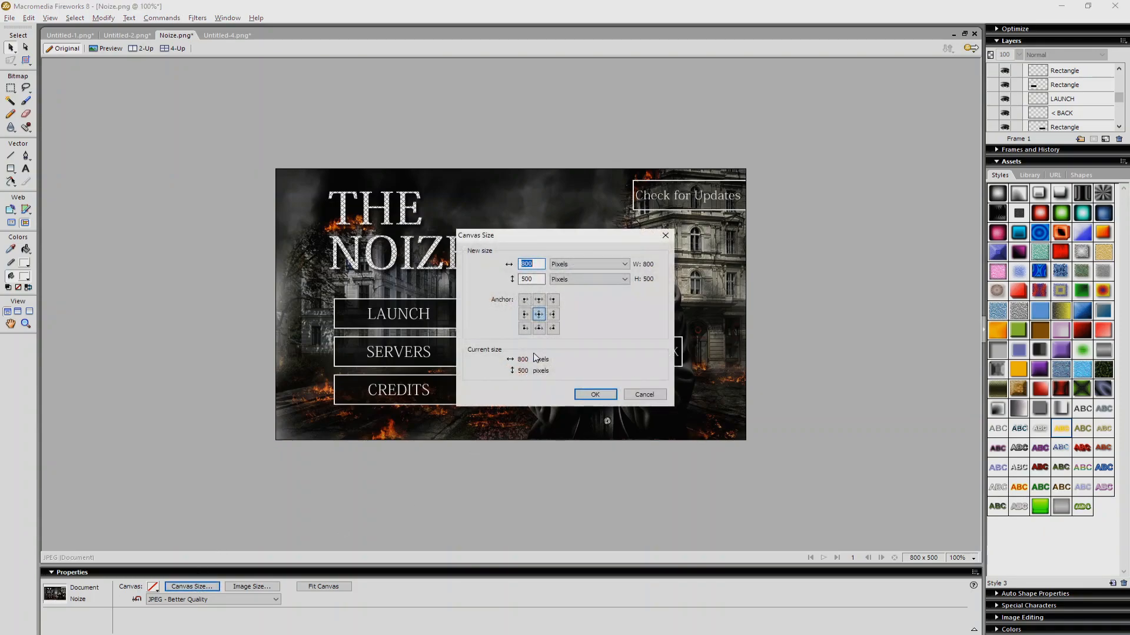
{"action": "left_click", "coordinate": [644, 395]}
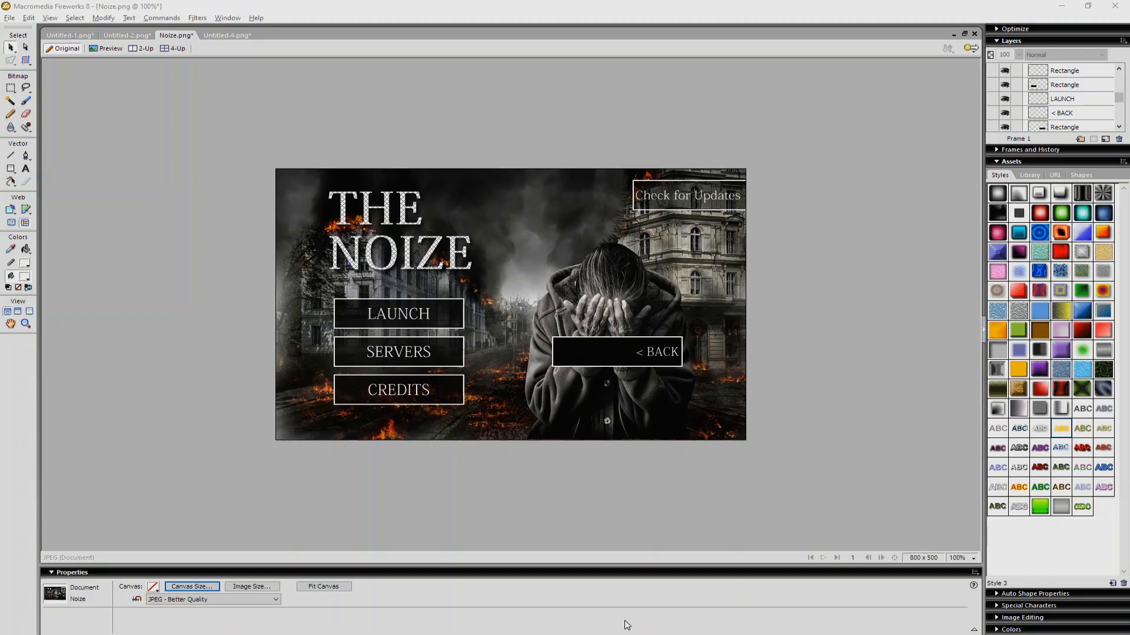
{"action": "left_click", "coordinate": [193, 587]}
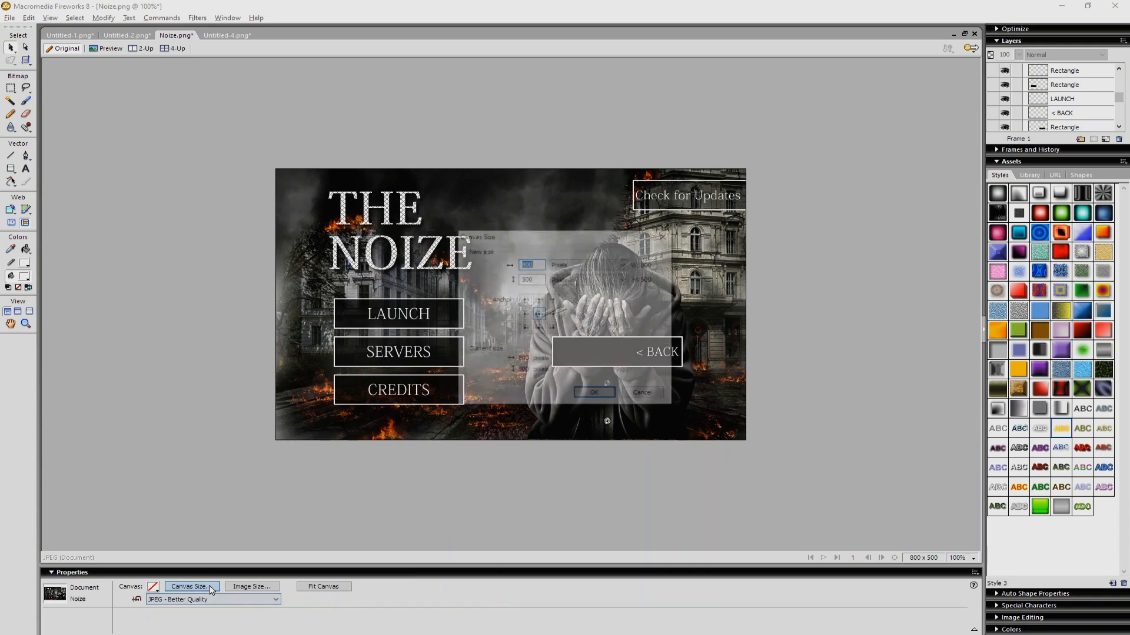
{"action": "left_click", "coordinate": [644, 395]}
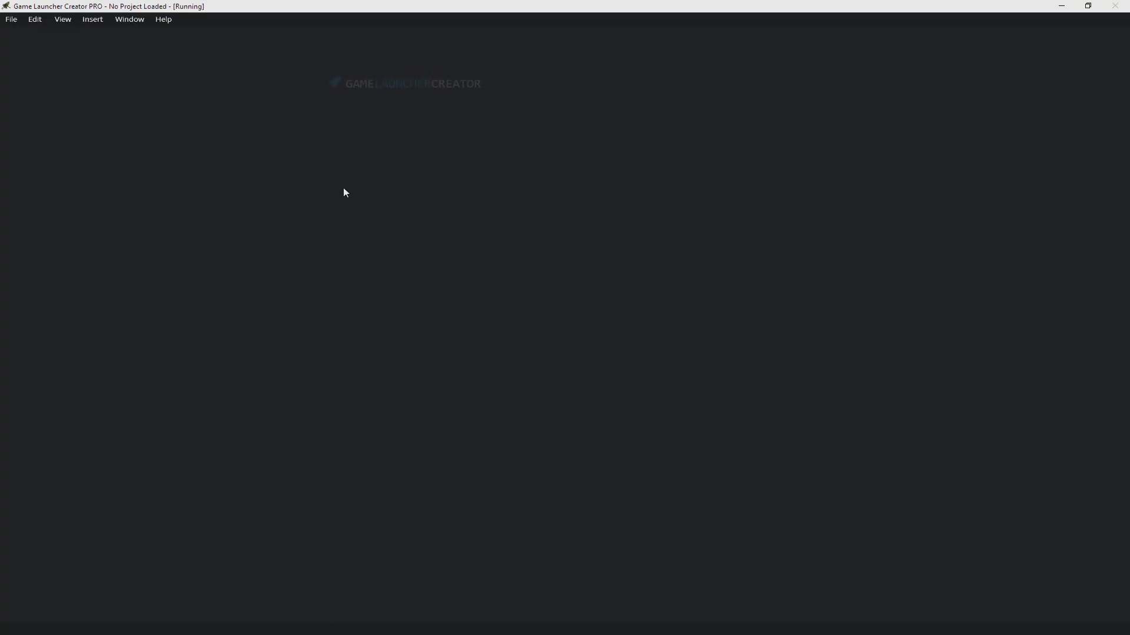
Step: In Game Launcher Creator PRO, start a new project named Noize2 and enter the author's name
{"action": "left_click", "coordinate": [10, 19]}
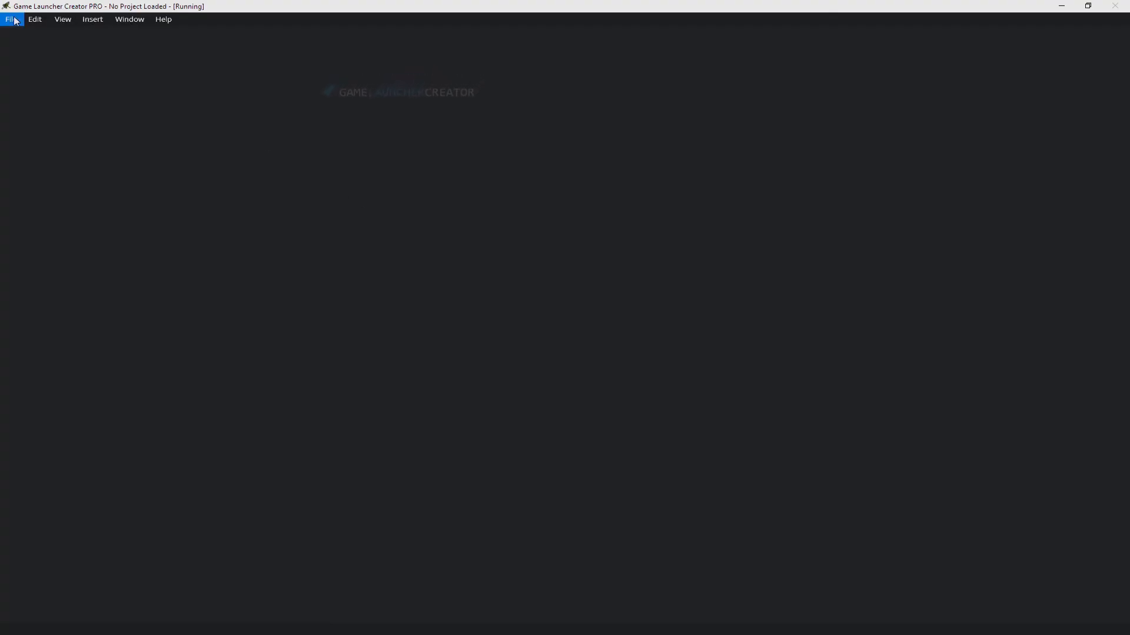
{"action": "left_click", "coordinate": [26, 33]}
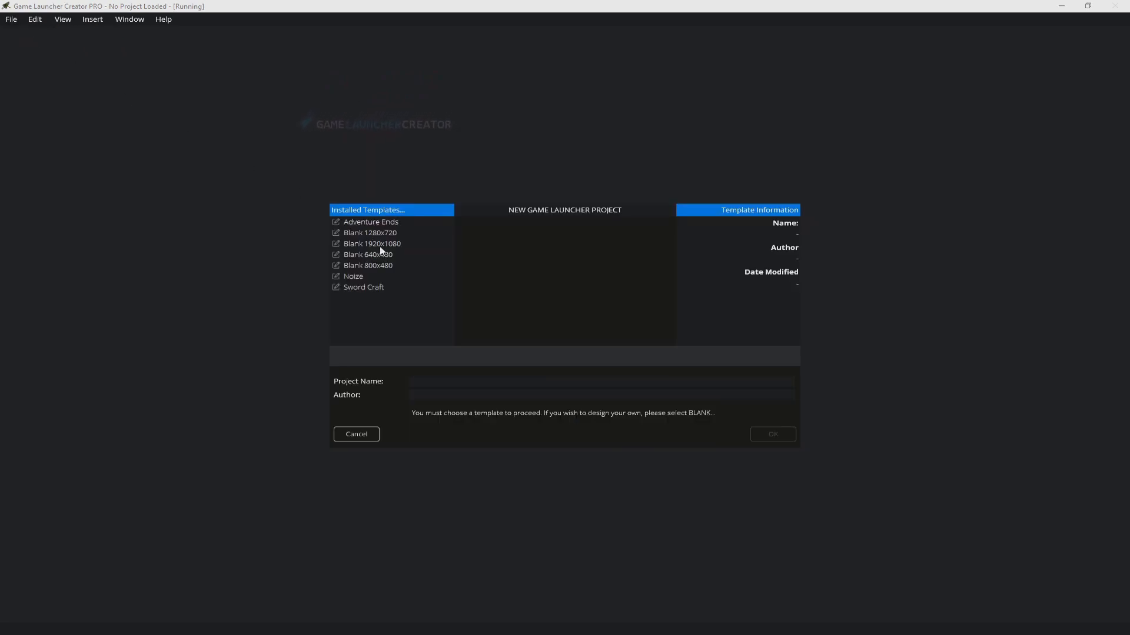
{"action": "left_click", "coordinate": [454, 383]}
{"action": "type", "text": "Noize2"}
{"action": "left_click", "coordinate": [496, 390]}
{"action": "type", "text": "Danny"}
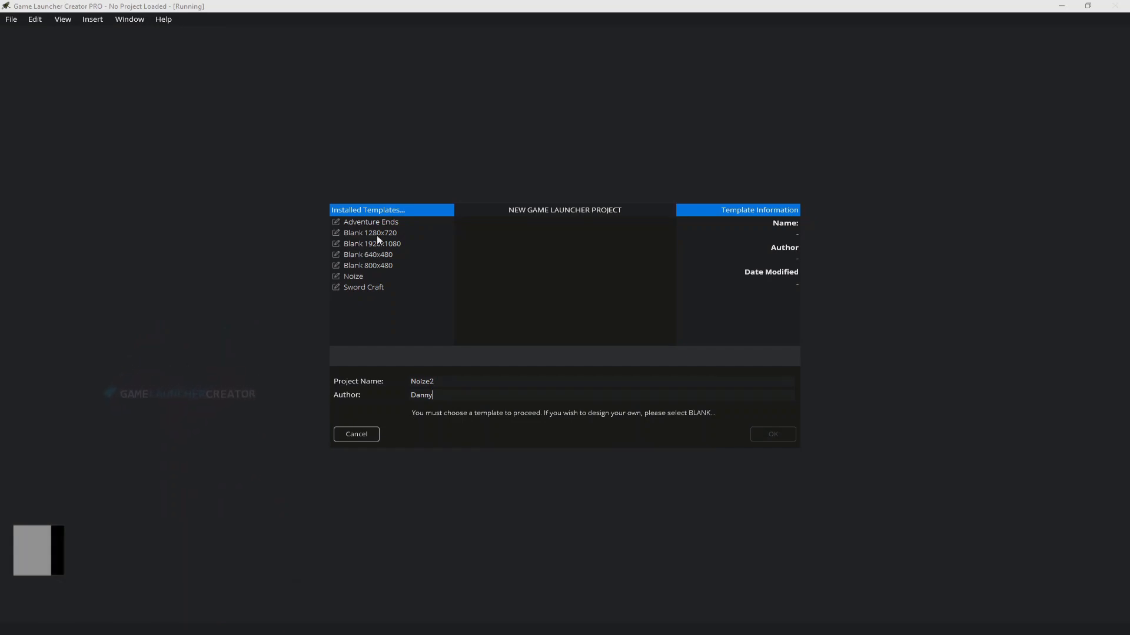
Step: Preview the installed templates and create the project from the Blank 800x480 template
{"action": "left_click", "coordinate": [377, 224]}
{"action": "left_click", "coordinate": [358, 276]}
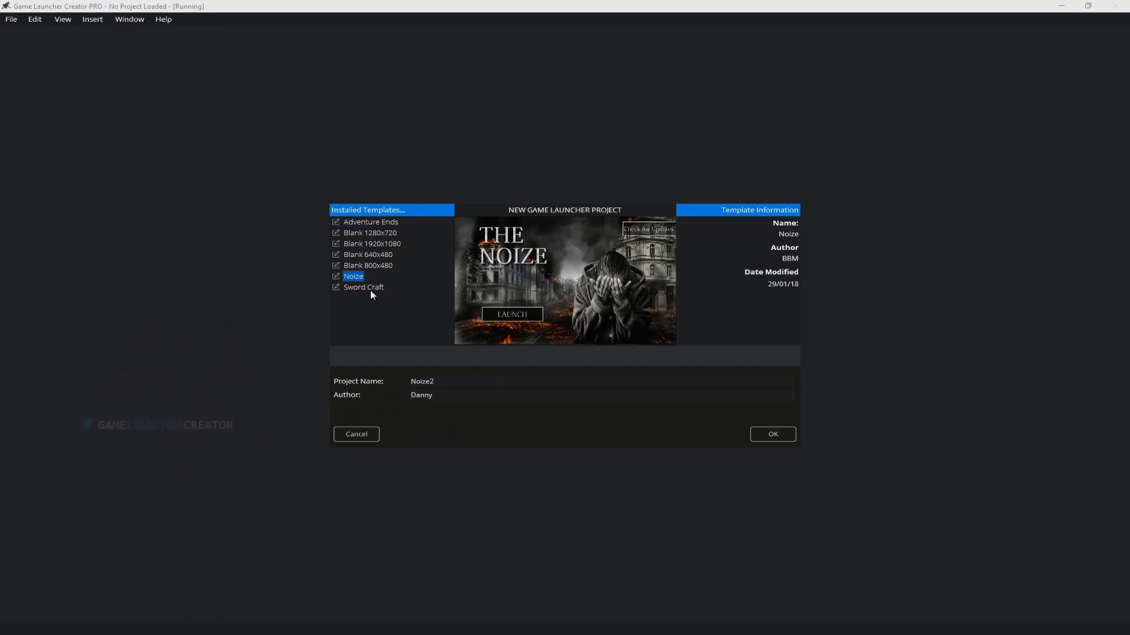
{"action": "left_click", "coordinate": [369, 288]}
{"action": "left_click", "coordinate": [371, 264]}
{"action": "left_click", "coordinate": [371, 255]}
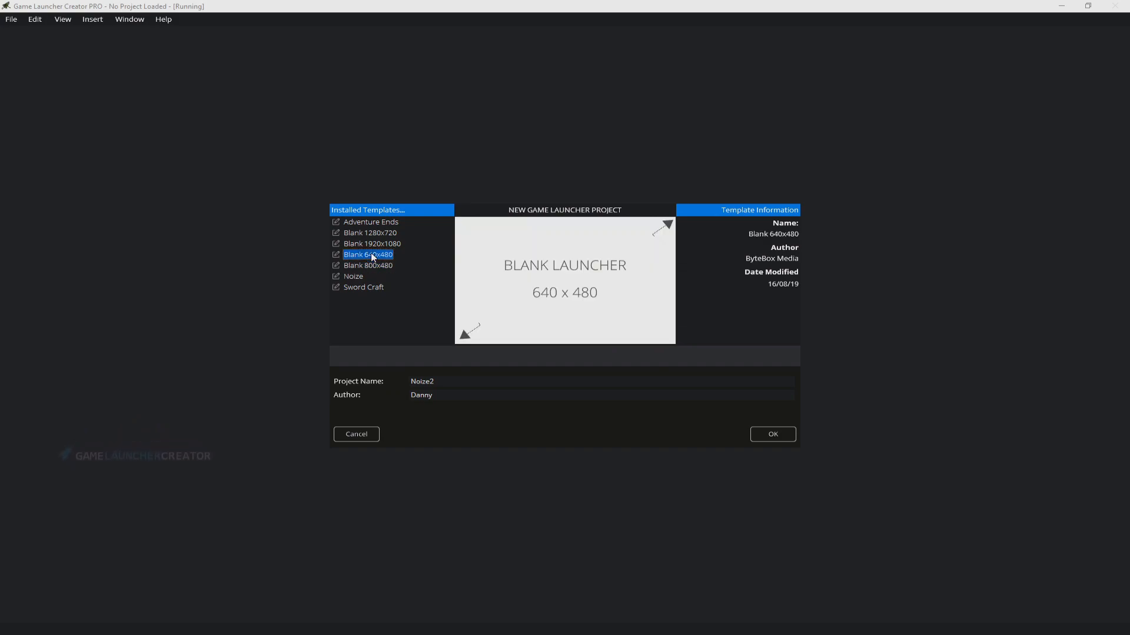
{"action": "left_click", "coordinate": [379, 241]}
{"action": "left_click", "coordinate": [380, 234]}
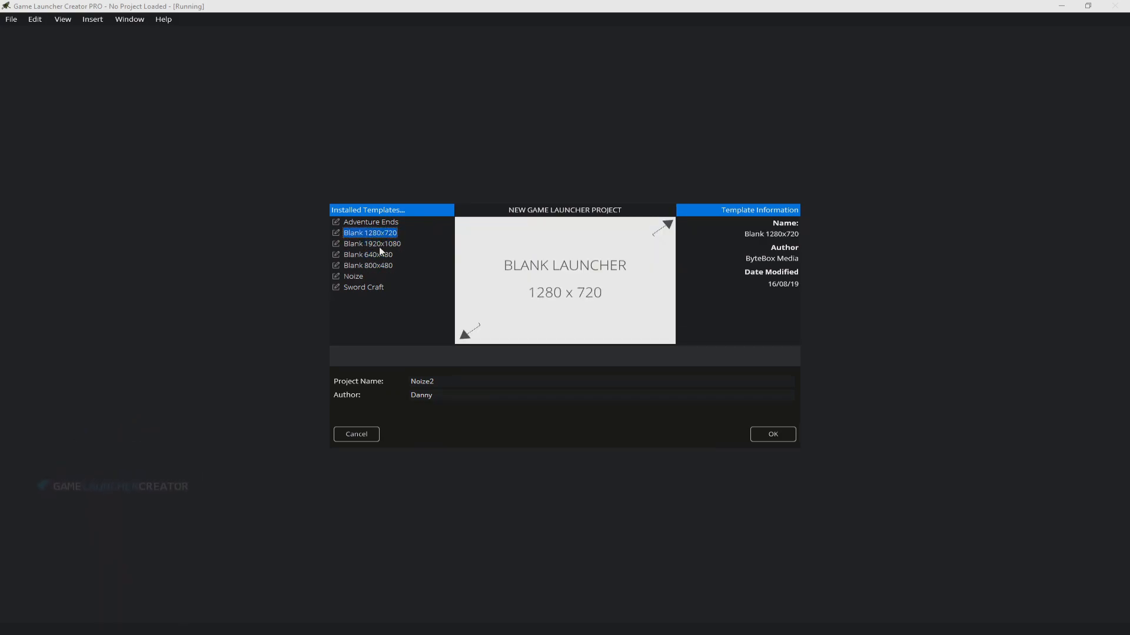
{"action": "left_click", "coordinate": [383, 264]}
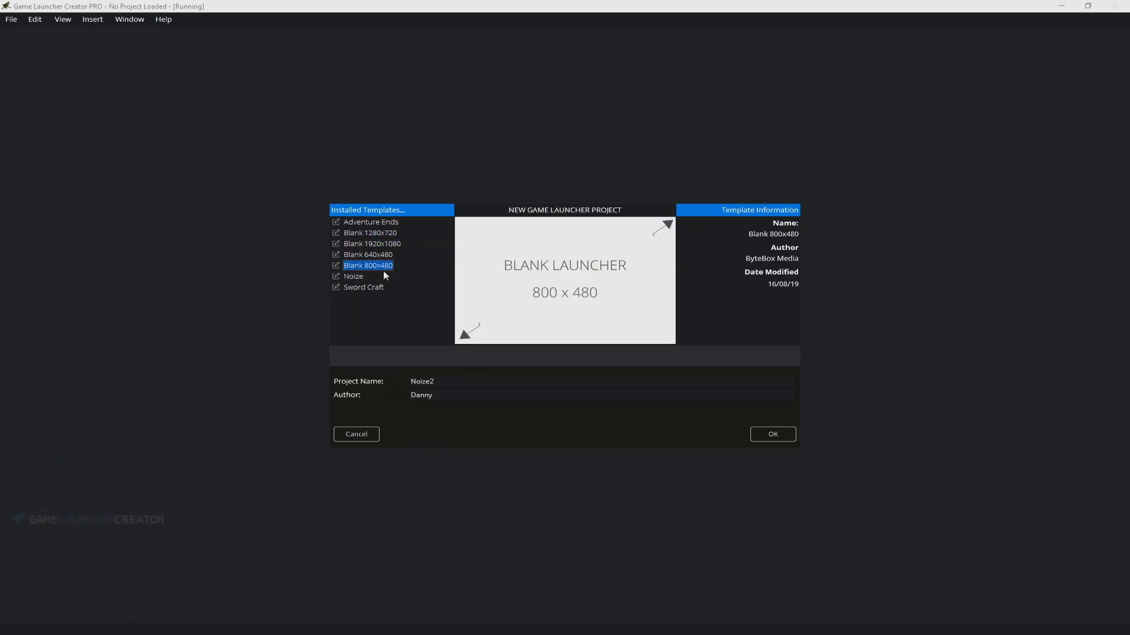
{"action": "left_click", "coordinate": [791, 435]}
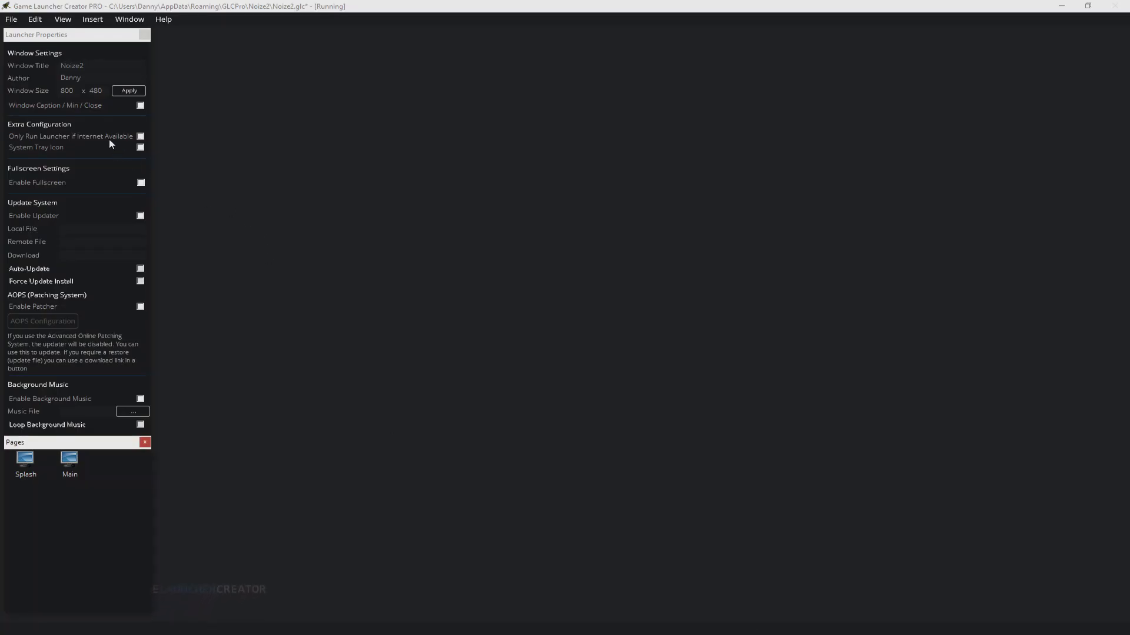
Step: Set the launcher's window height to 500 and apply the new window size
{"action": "double_click", "coordinate": [95, 91]}
{"action": "type", "text": "500"}
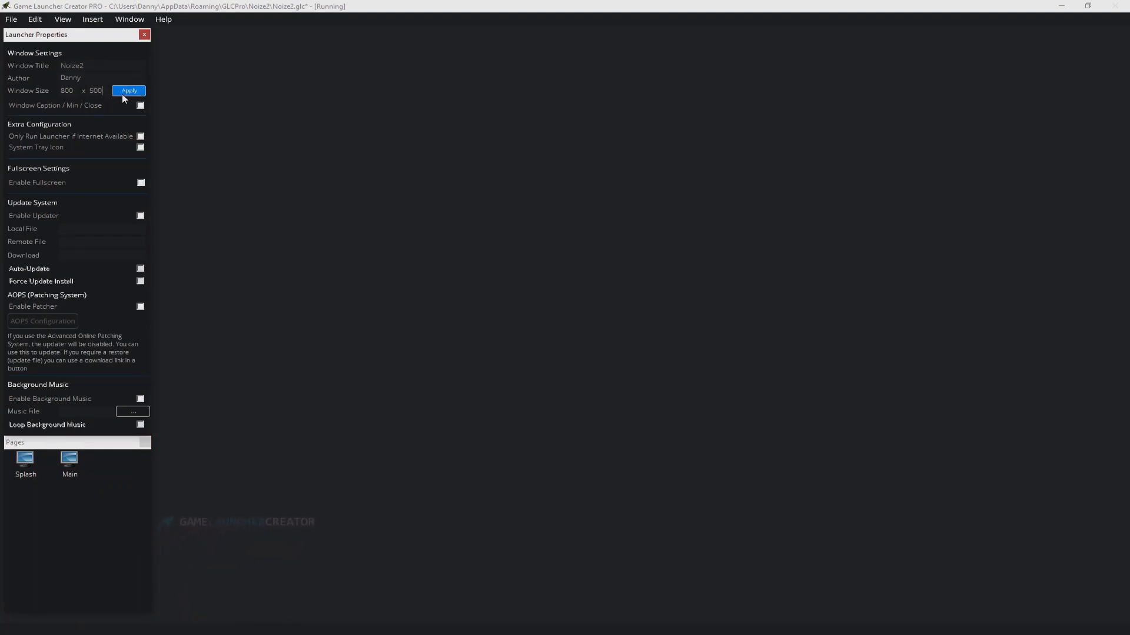
{"action": "left_click", "coordinate": [129, 92]}
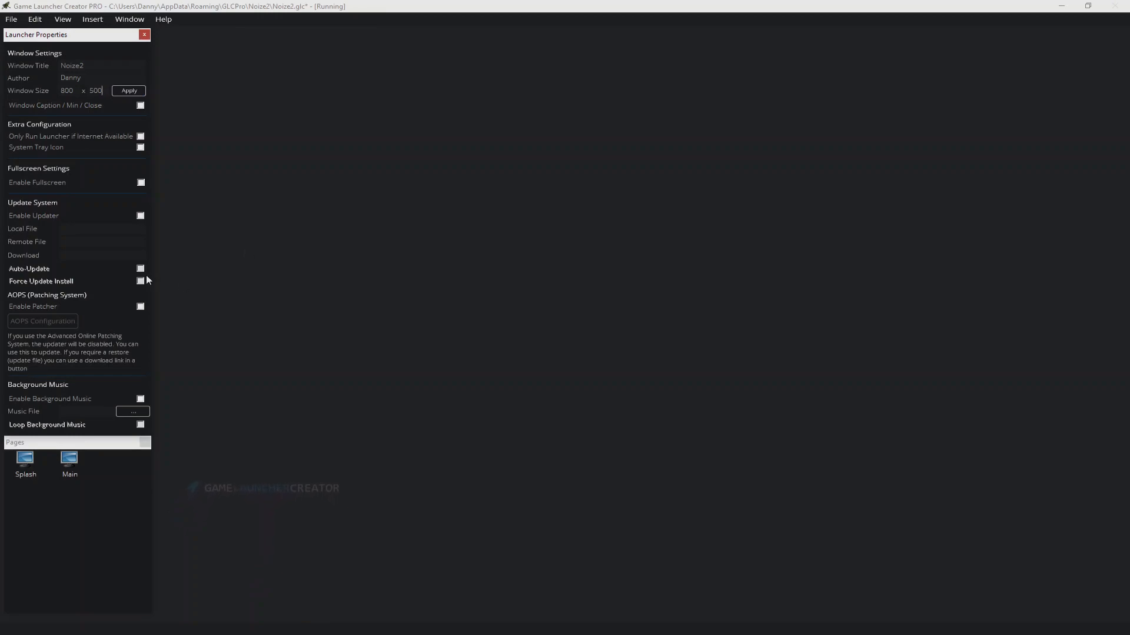
Step: Open the Main page of the launcher for editing
{"action": "left_click", "coordinate": [69, 467]}
{"action": "mouse_move", "coordinate": [80, 447]}
{"action": "left_mouse_down"}
{"action": "mouse_move", "coordinate": [80, 468]}
{"action": "mouse_move", "coordinate": [81, 450]}
{"action": "left_mouse_up"}
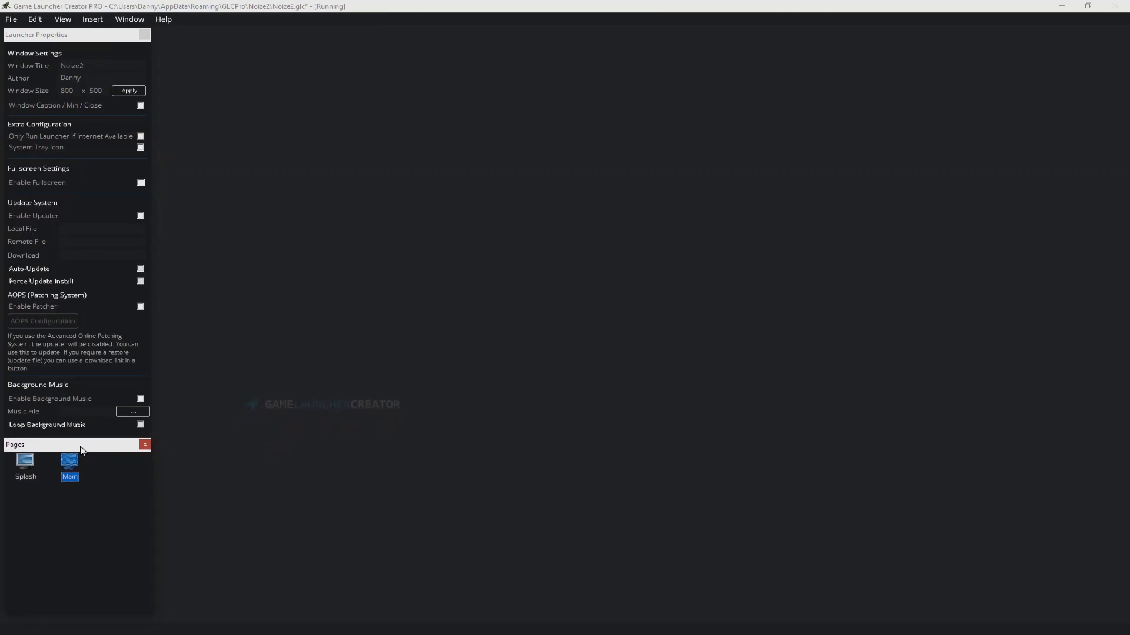
{"action": "right_click", "coordinate": [80, 481]}
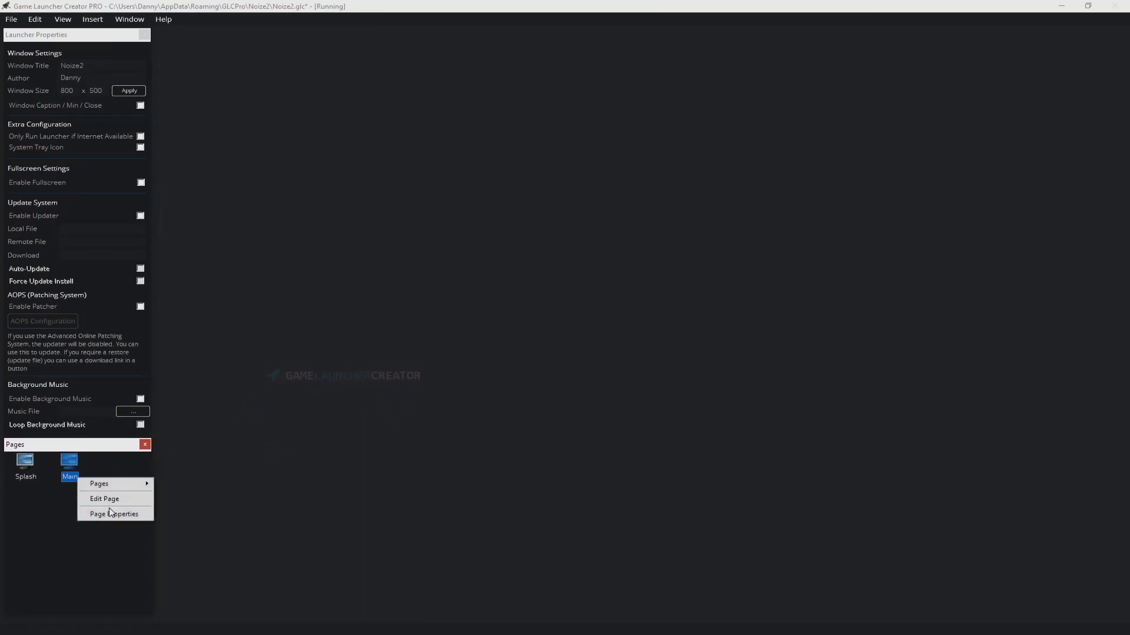
{"action": "left_click", "coordinate": [112, 499]}
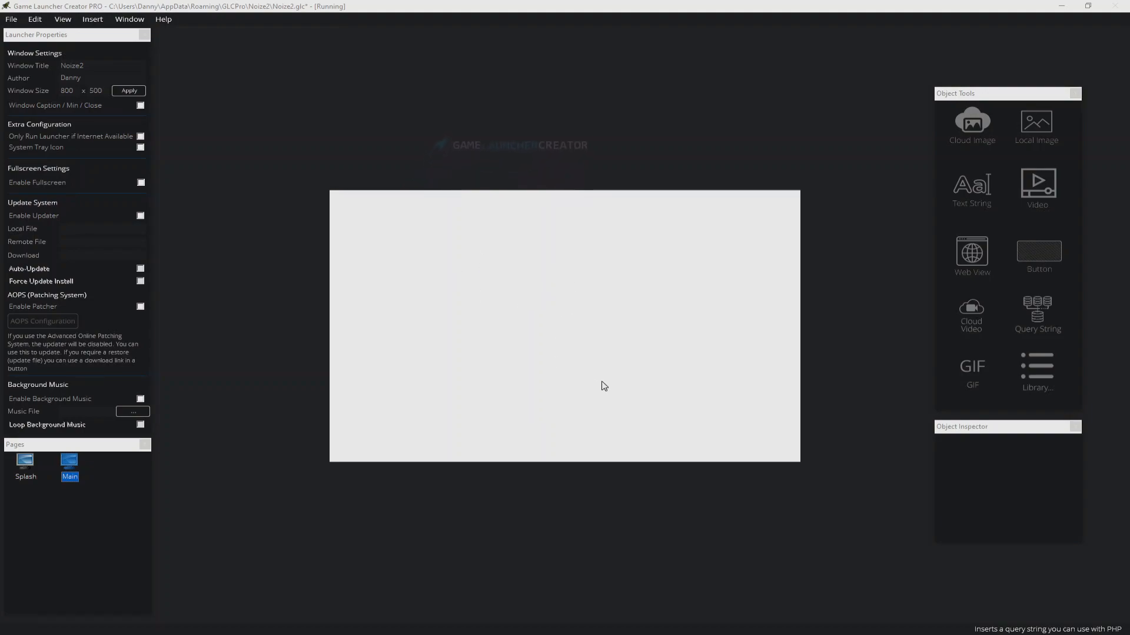
Step: Switch to Fireworks and copy the background bitmap from Noize.png into a new transparent 800 x 500 pixel document
{"action": "left_click", "coordinate": [588, 634]}
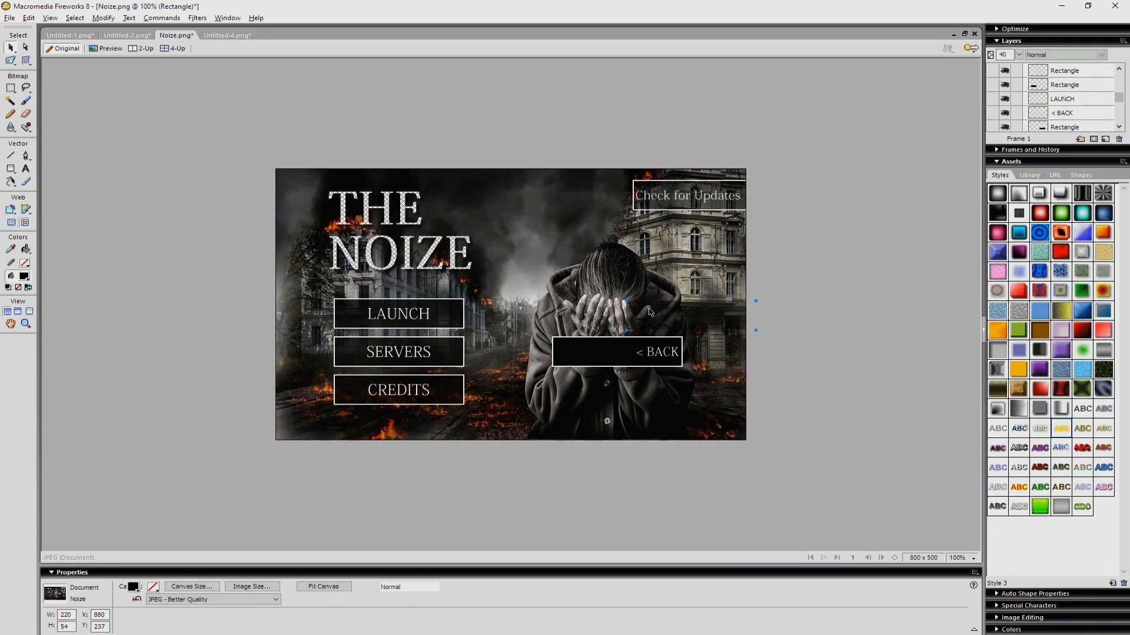
{"action": "left_click", "coordinate": [755, 300]}
{"action": "left_click_drag", "start_coordinate": [579, 278], "coordinate": [547, 269]}
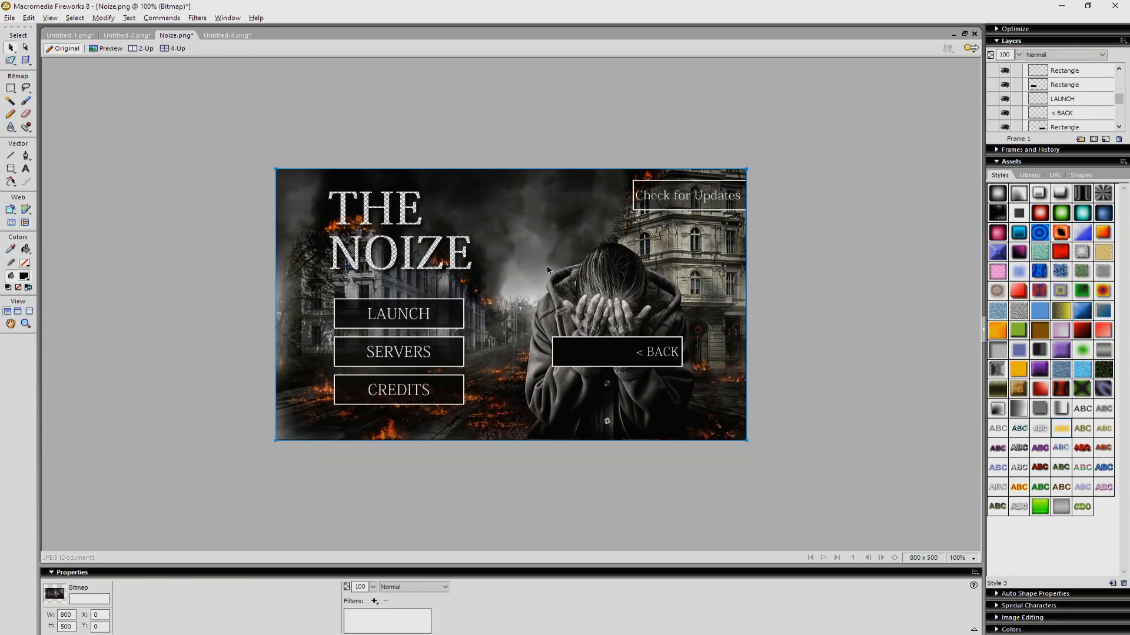
{"action": "key", "text": "ctrl+c"}
{"action": "key", "text": "ctrl+n"}
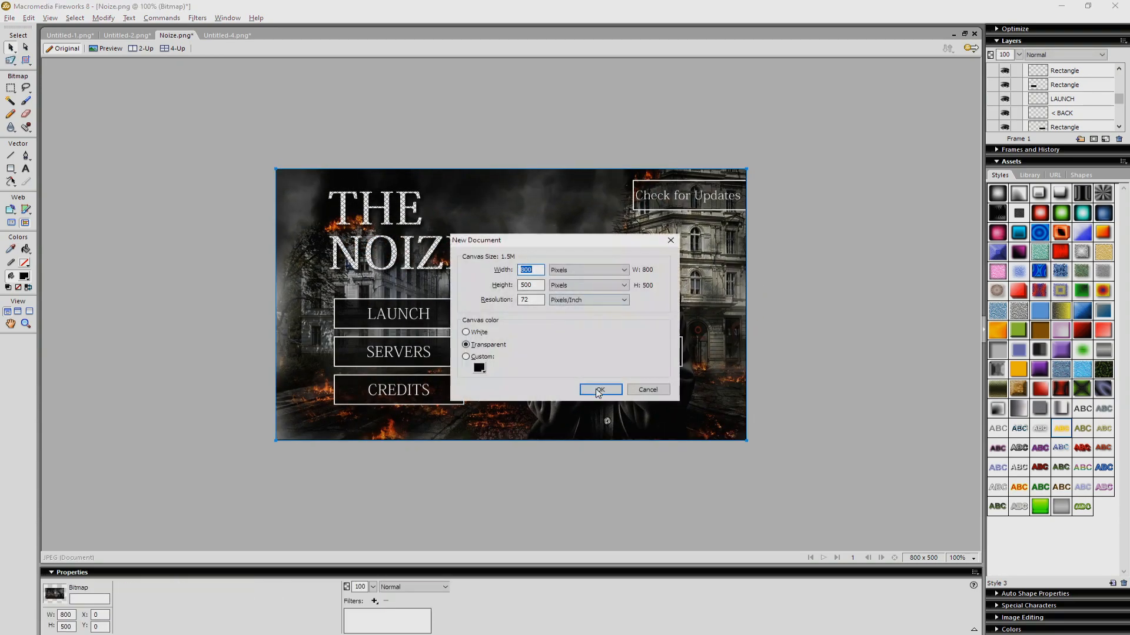
{"action": "left_click", "coordinate": [600, 389]}
{"action": "key", "text": "ctrl+v"}
{"action": "key", "text": "ctrl+d"}
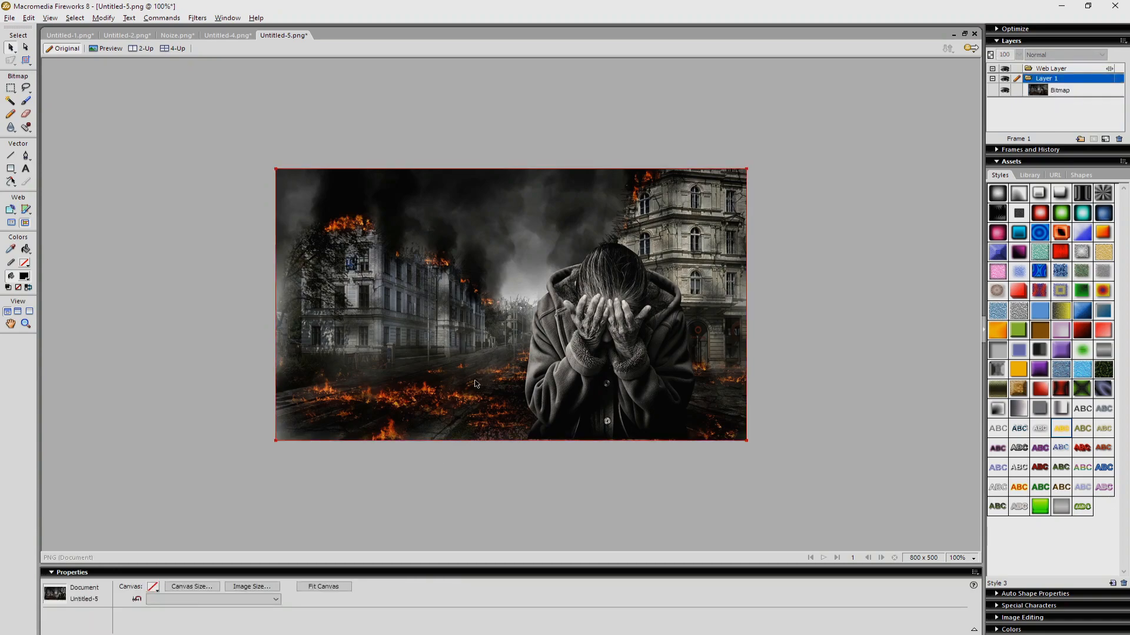
Step: Export the background document as a JPEG image named bg into the Noize2 folder
{"action": "key", "text": "ctrl+shift+x"}
{"action": "left_click", "coordinate": [502, 200]}
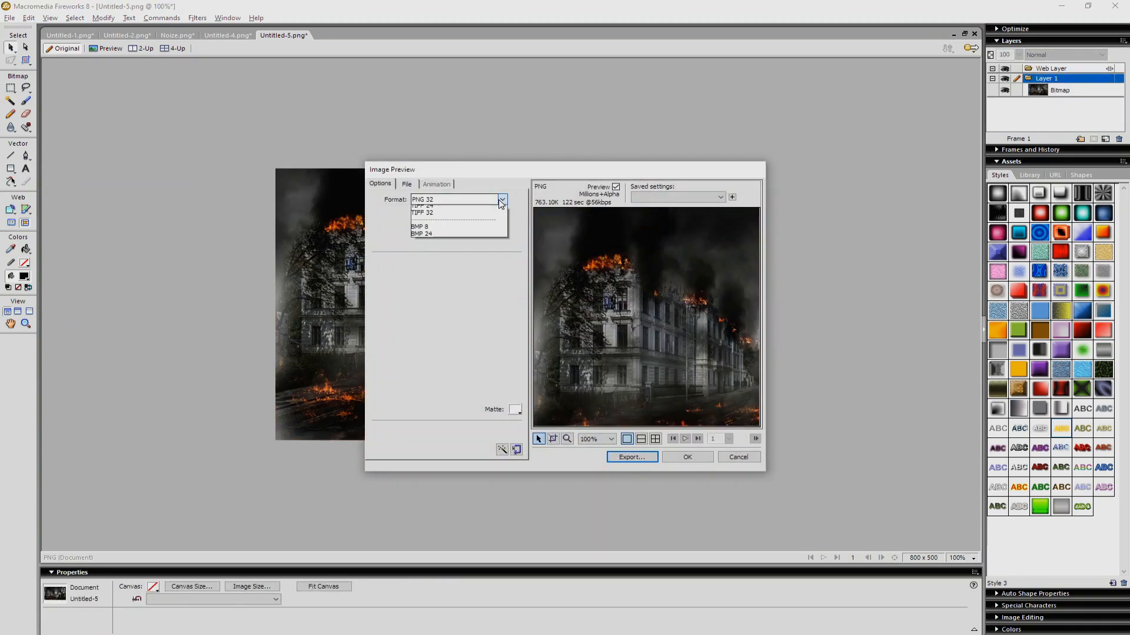
{"action": "left_click", "coordinate": [498, 226]}
{"action": "left_click", "coordinate": [632, 457]}
{"action": "left_click", "coordinate": [586, 457]}
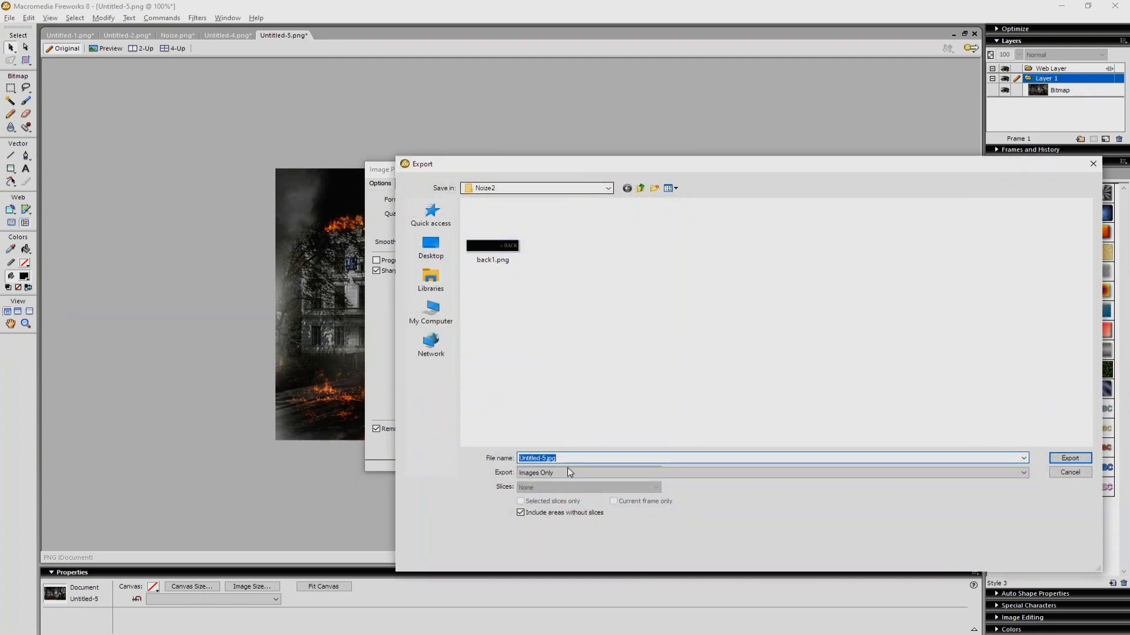
{"action": "type", "text": "bg"}
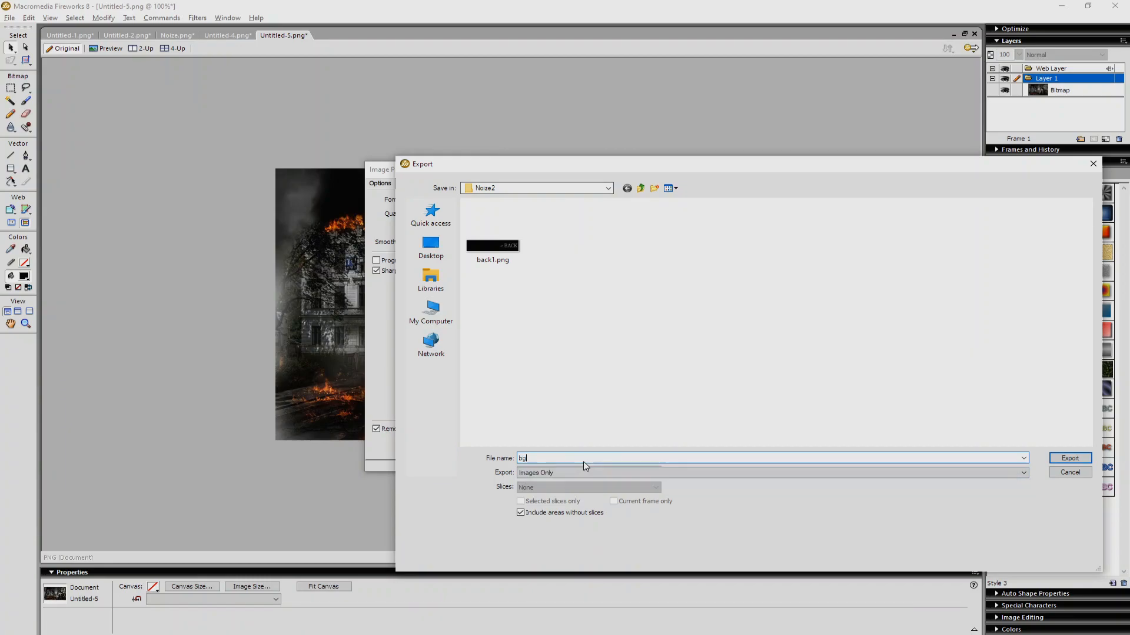
{"action": "key", "text": "Return"}
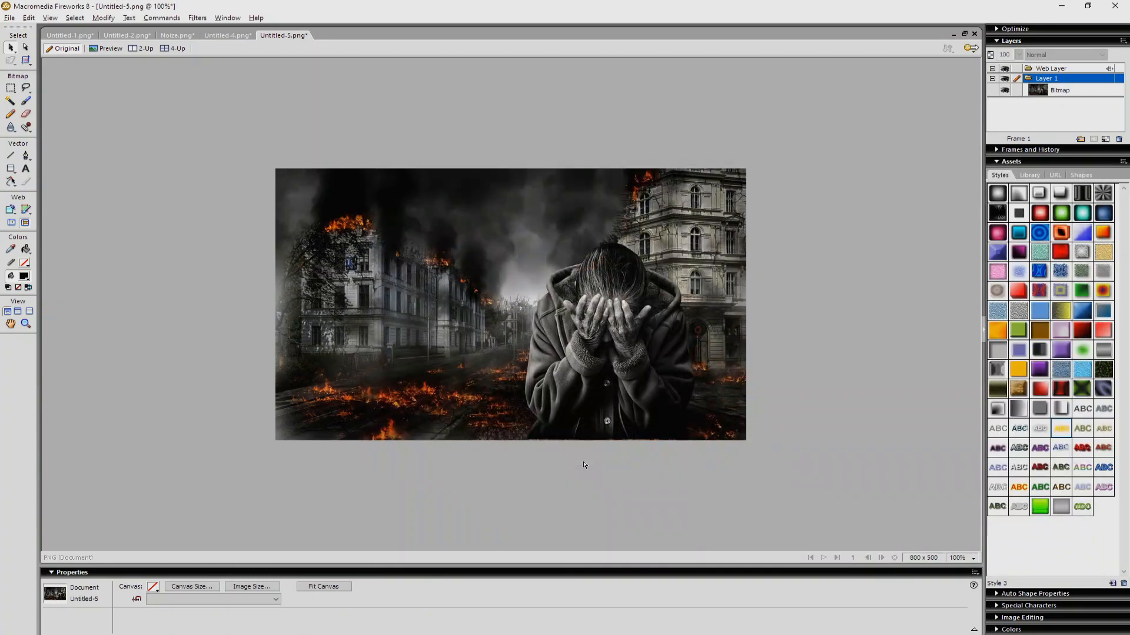
Step: Switch back to Game Launcher Creator PRO and set the Main page's background type to Image in its page properties
{"action": "key", "text": "alt+Tab"}
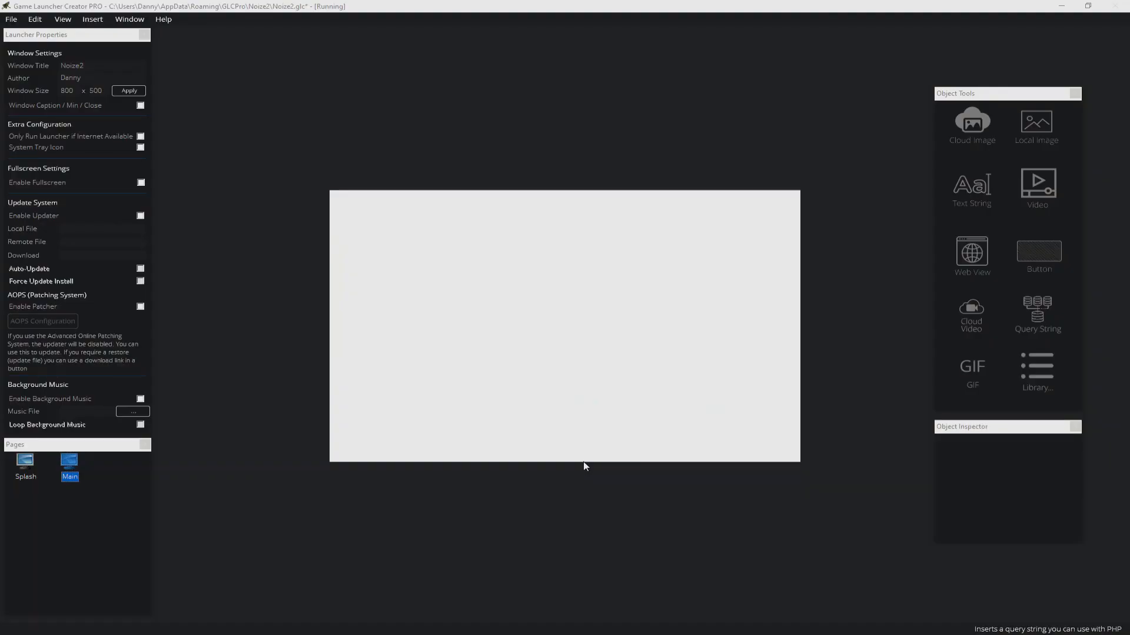
{"action": "right_click", "coordinate": [70, 468]}
{"action": "left_click", "coordinate": [89, 510]}
{"action": "right_click", "coordinate": [71, 471]}
{"action": "left_click", "coordinate": [94, 507]}
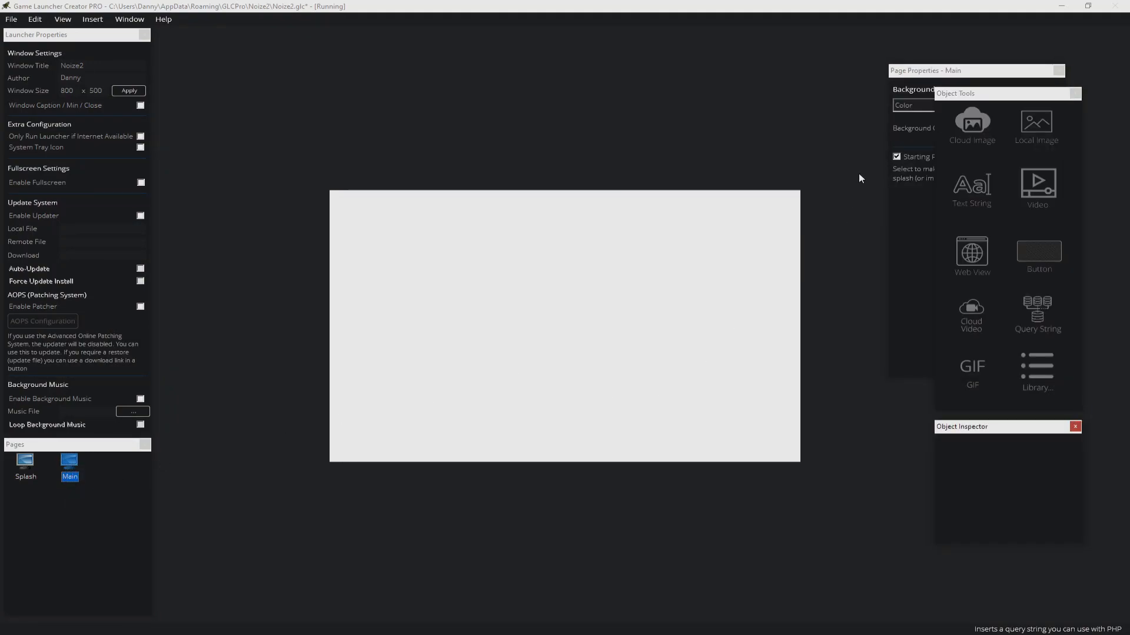
{"action": "left_click_drag", "start_coordinate": [930, 70], "coordinate": [773, 149]}
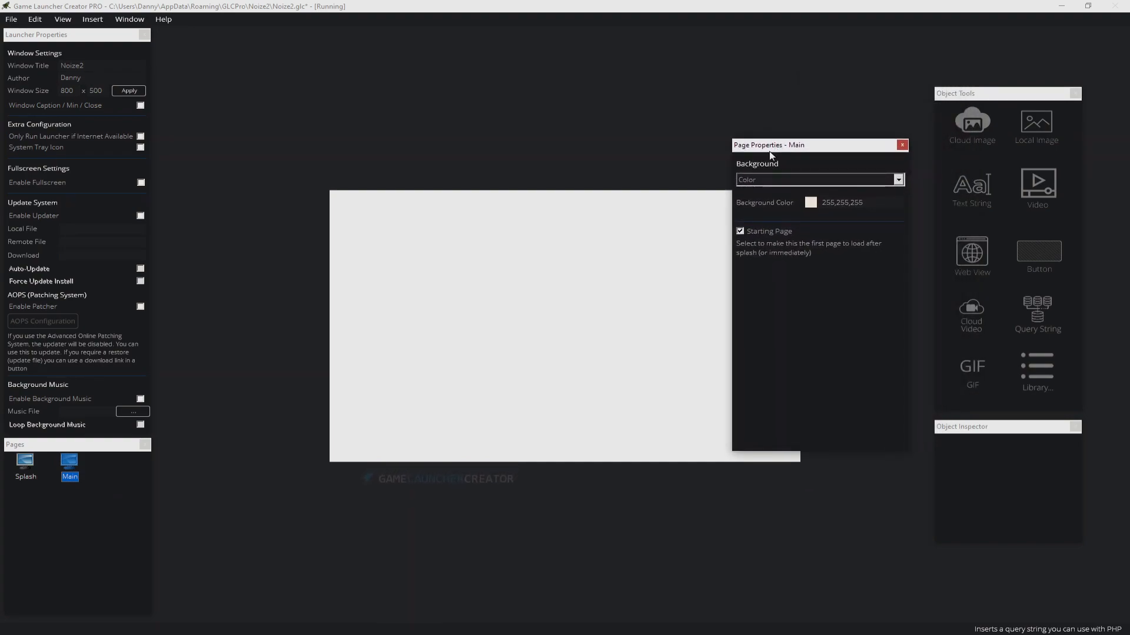
{"action": "left_click", "coordinate": [818, 179]}
{"action": "left_click", "coordinate": [818, 204]}
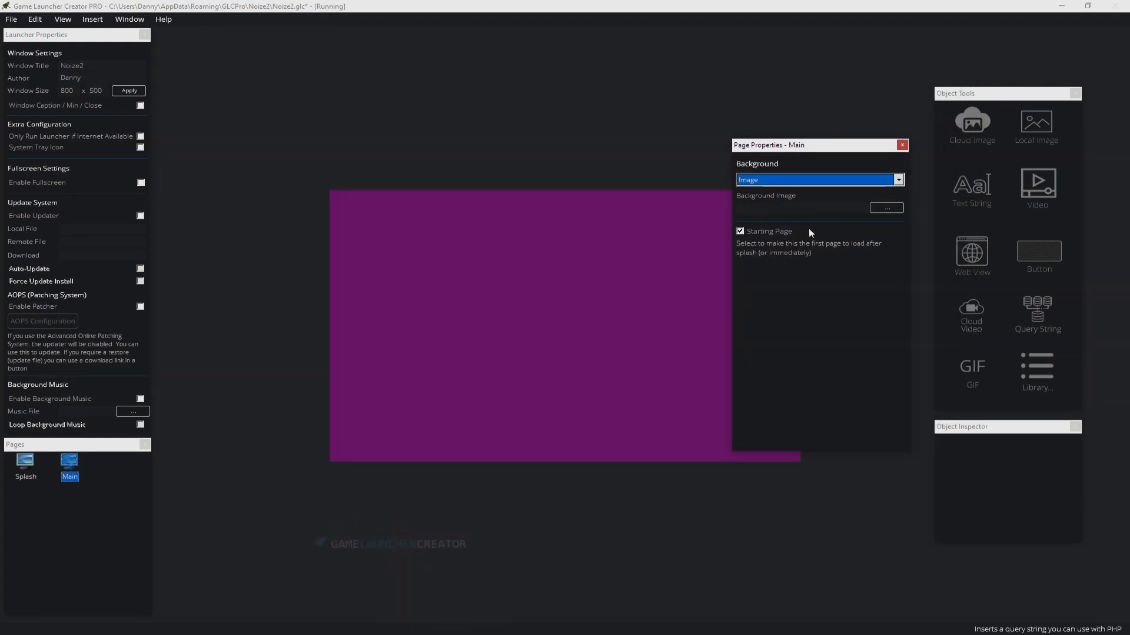
Step: Load bg.jpg from g:\Templates2\Noize2 as the Main page's background image and close the page properties
{"action": "left_click", "coordinate": [887, 207]}
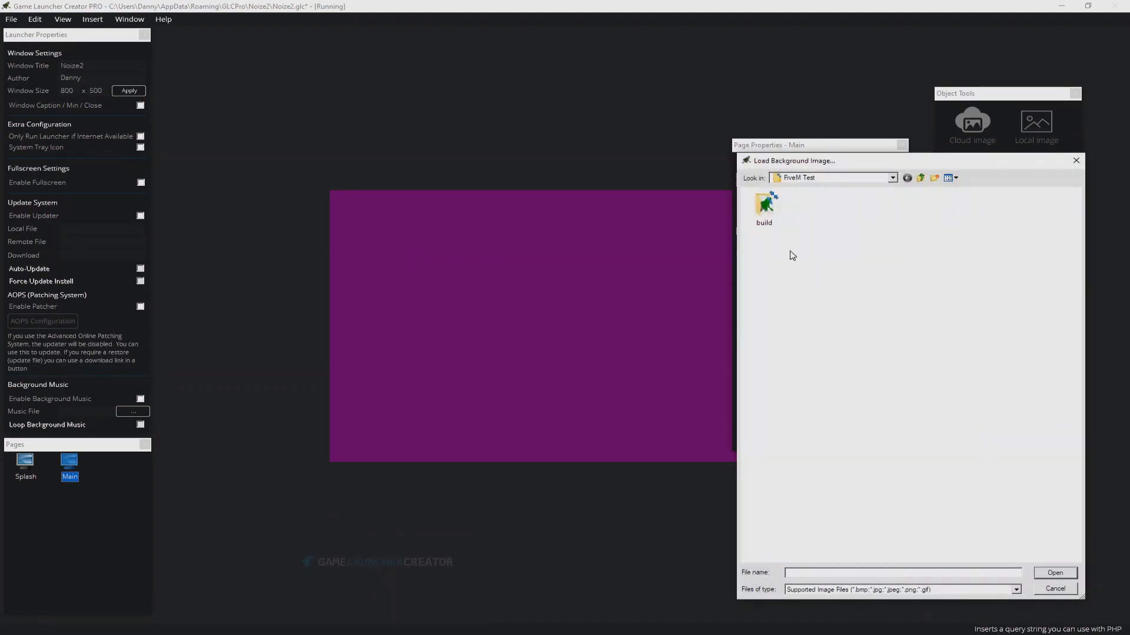
{"action": "type", "text": "g:\\Templates2\\"}
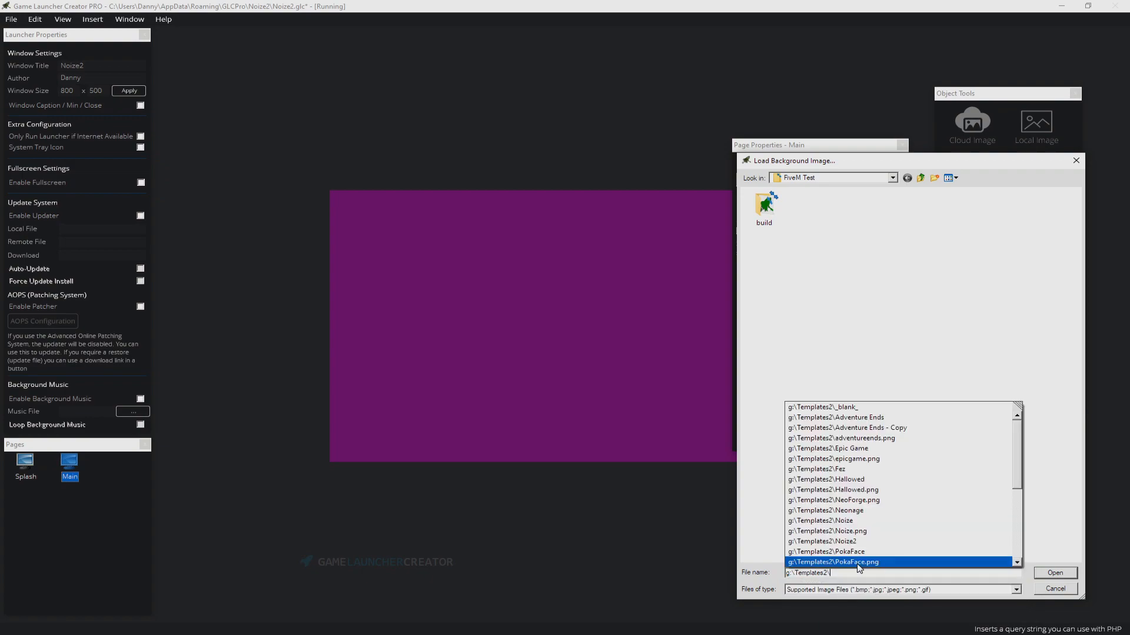
{"action": "type", "text": "noi"}
{"action": "key", "text": "Down"}
{"action": "key", "text": "Down"}
{"action": "key", "text": "Down"}
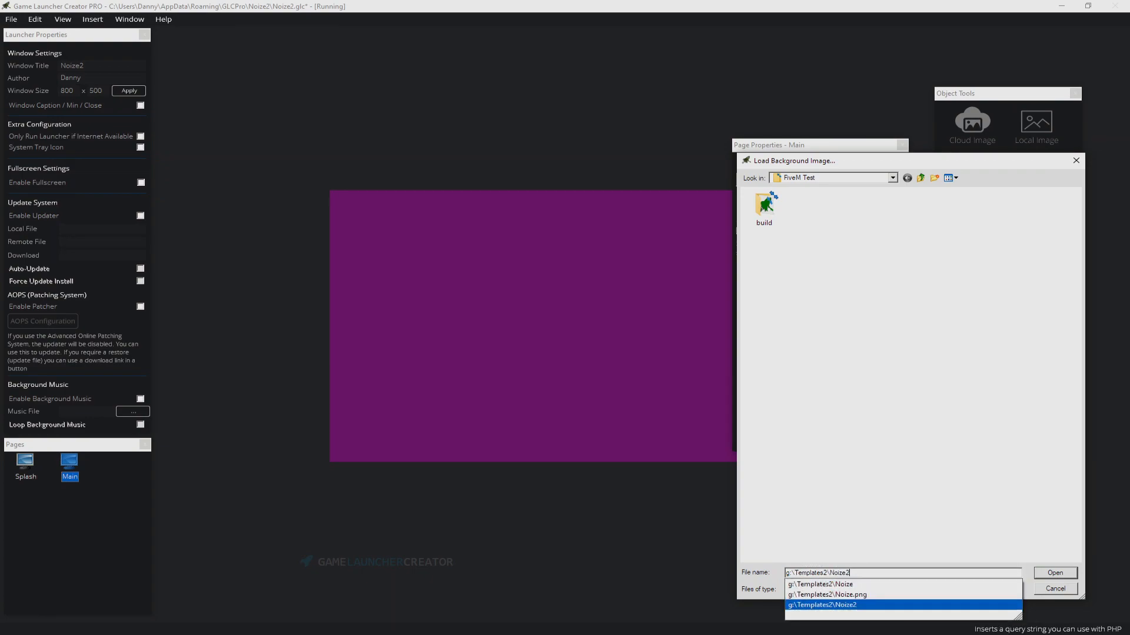
{"action": "key", "text": "Return"}
{"action": "left_click", "coordinate": [851, 240]}
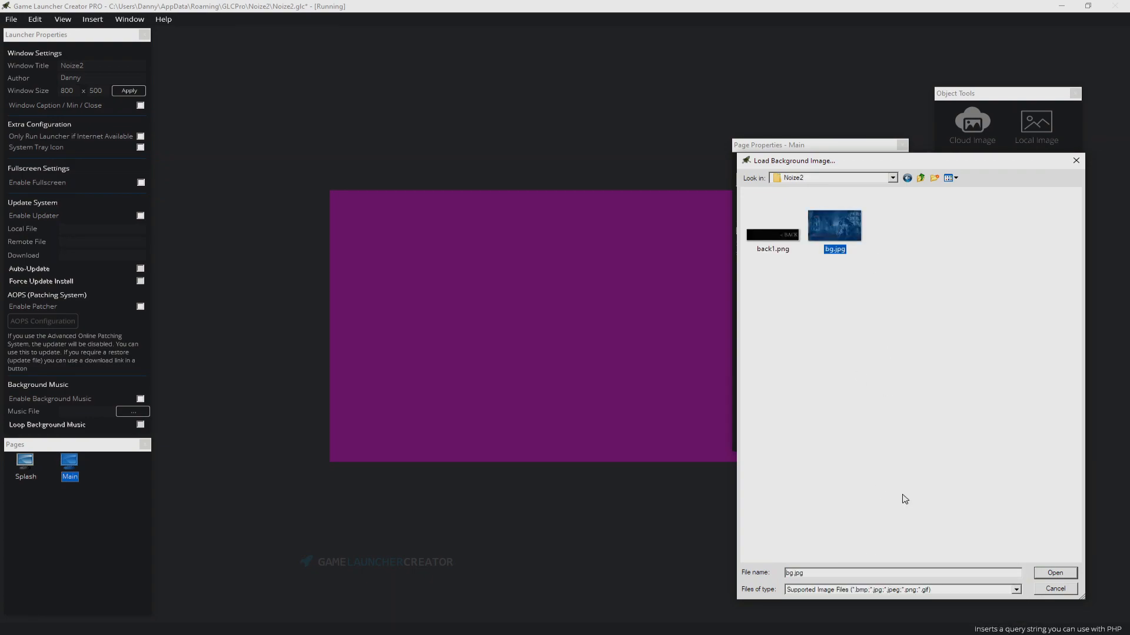
{"action": "left_click", "coordinate": [1055, 574]}
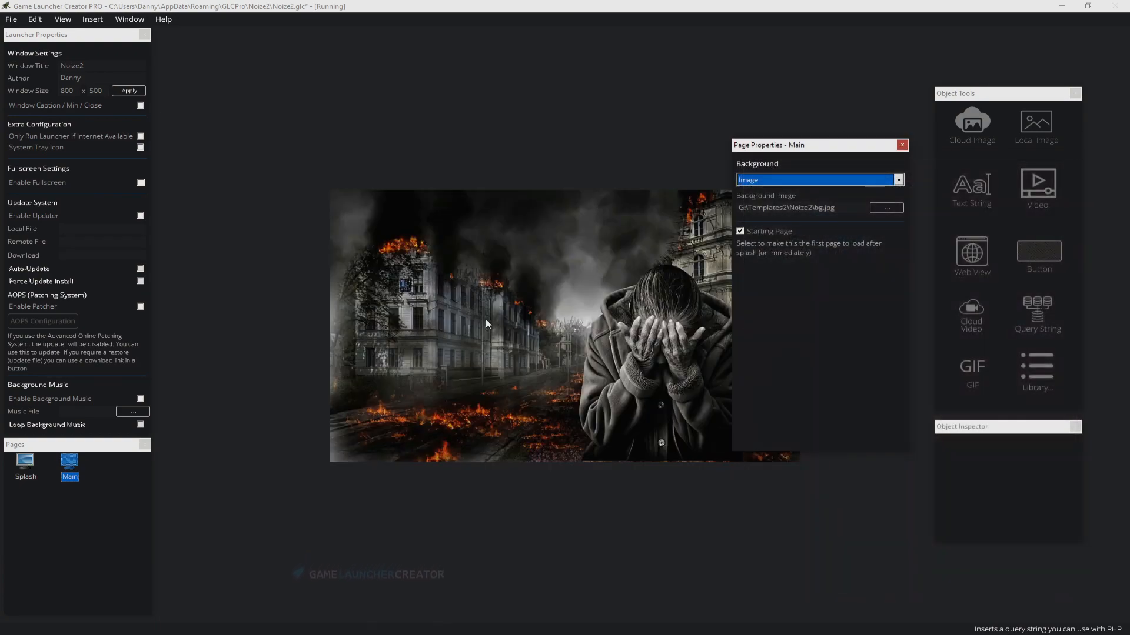
{"action": "left_click", "coordinate": [902, 144]}
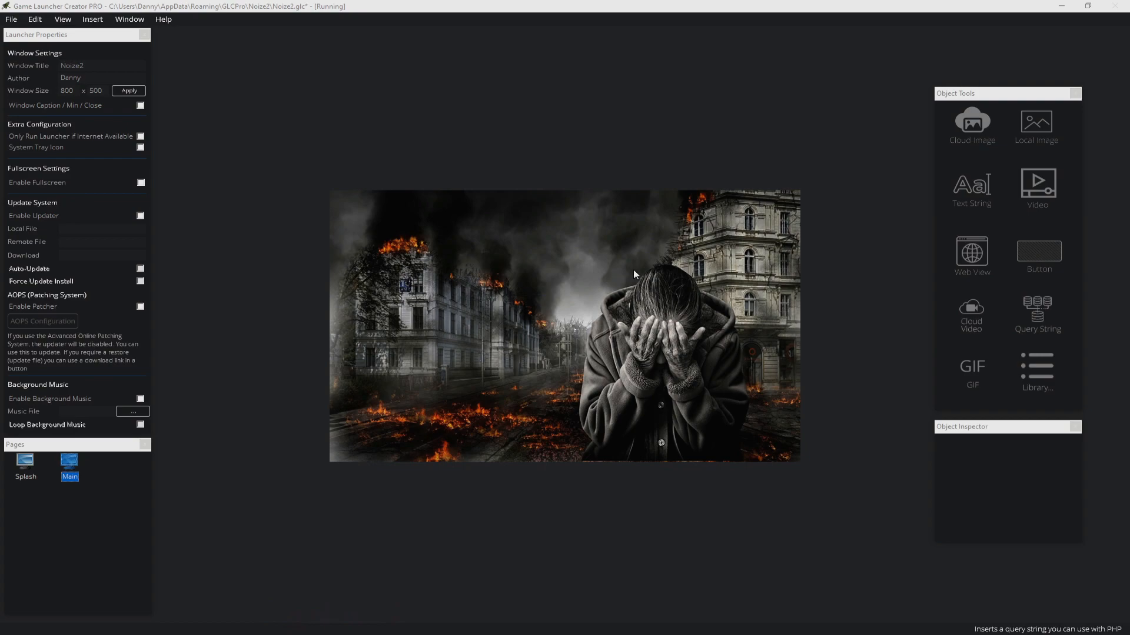
Step: Switch to Fireworks and copy the Check for Updates text together with its outline rectangle from Noize.png
{"action": "left_click", "coordinate": [329, 634]}
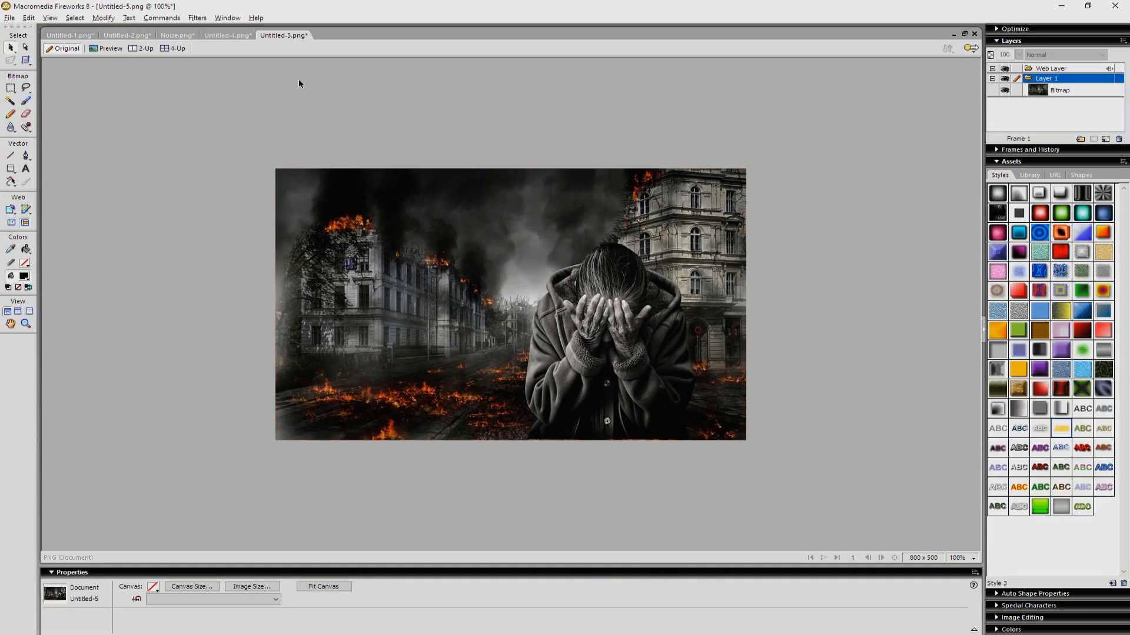
{"action": "left_click", "coordinate": [241, 36]}
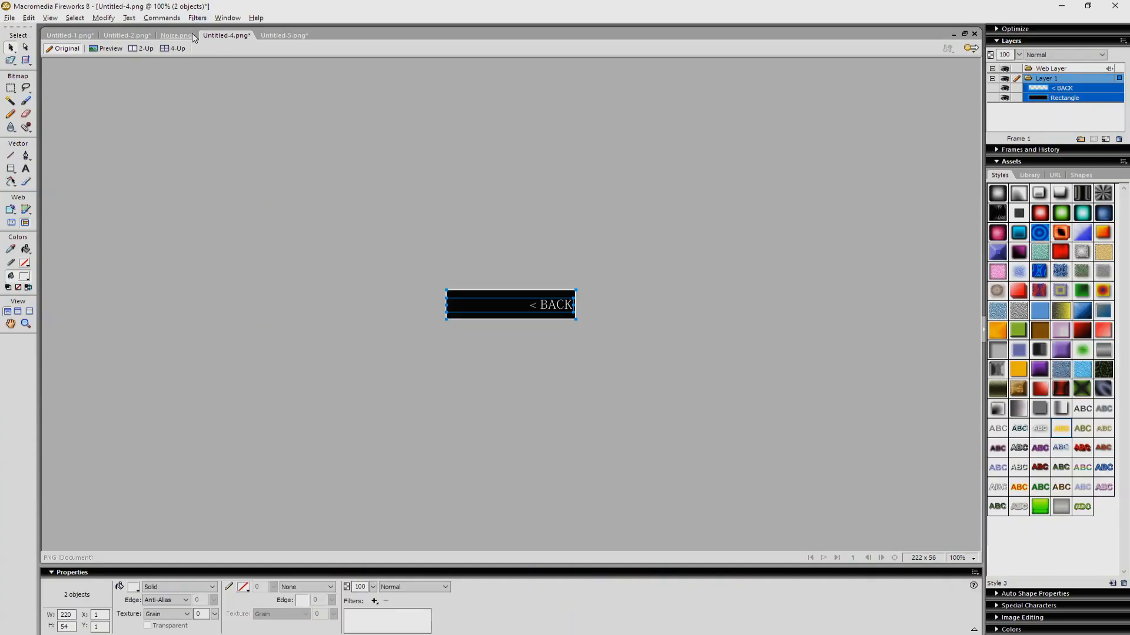
{"action": "left_click", "coordinate": [177, 36]}
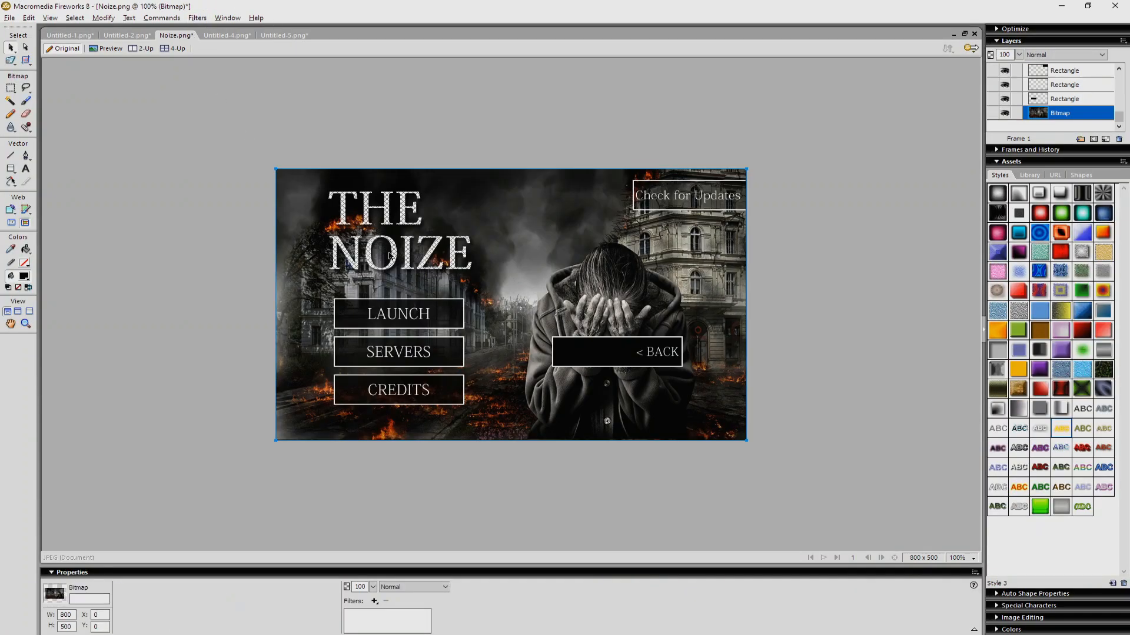
{"action": "left_click", "coordinate": [704, 203]}
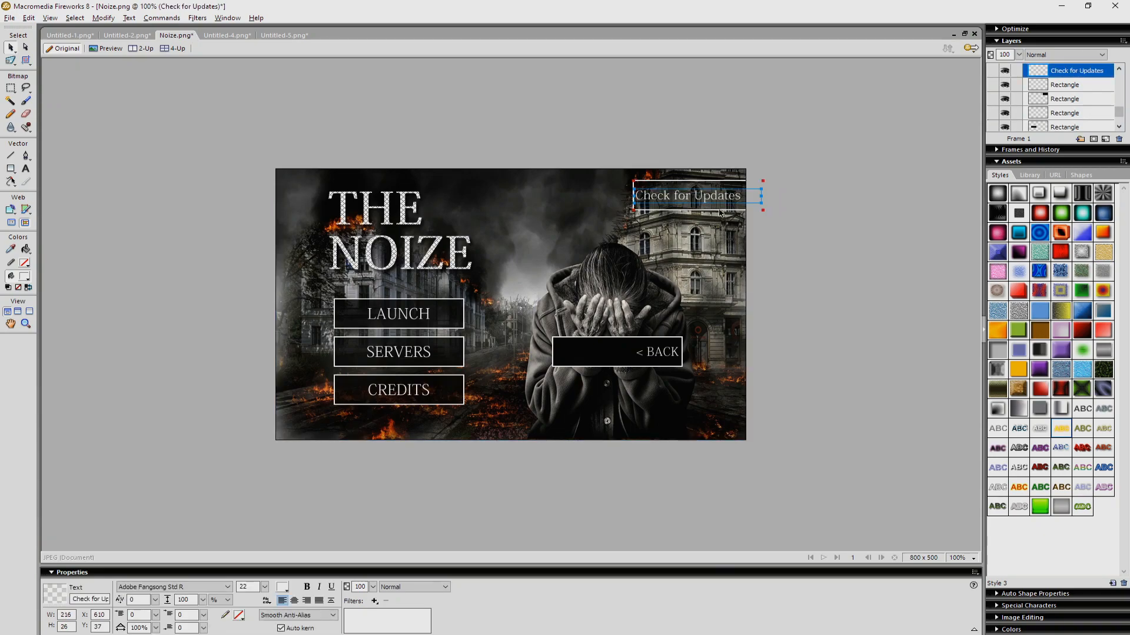
{"action": "left_click", "coordinate": [722, 212], "text": "shift"}
{"action": "left_click", "coordinate": [721, 208], "text": "shift"}
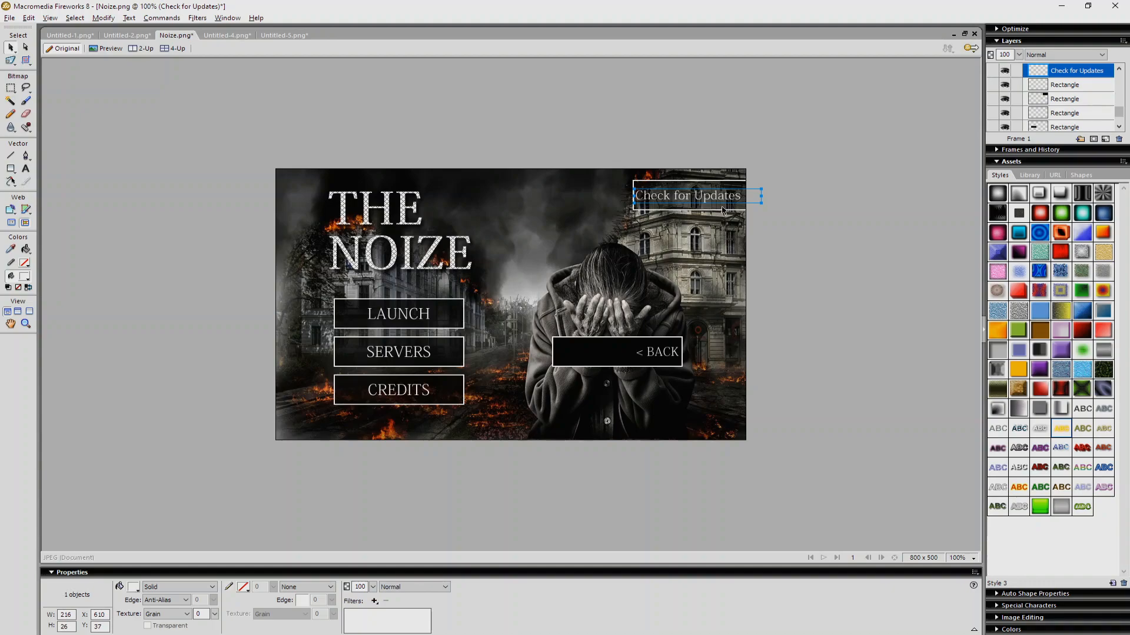
{"action": "left_click", "coordinate": [725, 208], "text": "shift"}
{"action": "left_click_drag", "start_coordinate": [725, 207], "coordinate": [706, 289]}
{"action": "key", "text": "ctrl+z"}
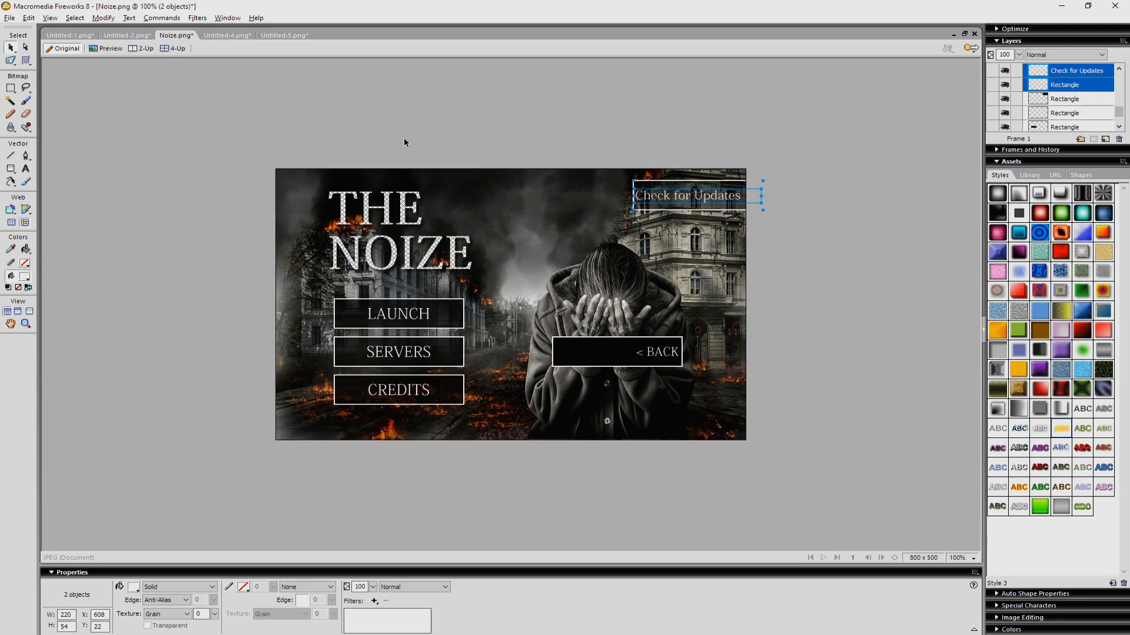
Step: Paste the copied button objects into a new 193 x 56 pixel document and set its canvas colour to dark grey #333333
{"action": "key", "text": "ctrl+n"}
{"action": "left_click", "coordinate": [598, 390]}
{"action": "key", "text": "ctrl+v"}
{"action": "left_click", "coordinate": [552, 374]}
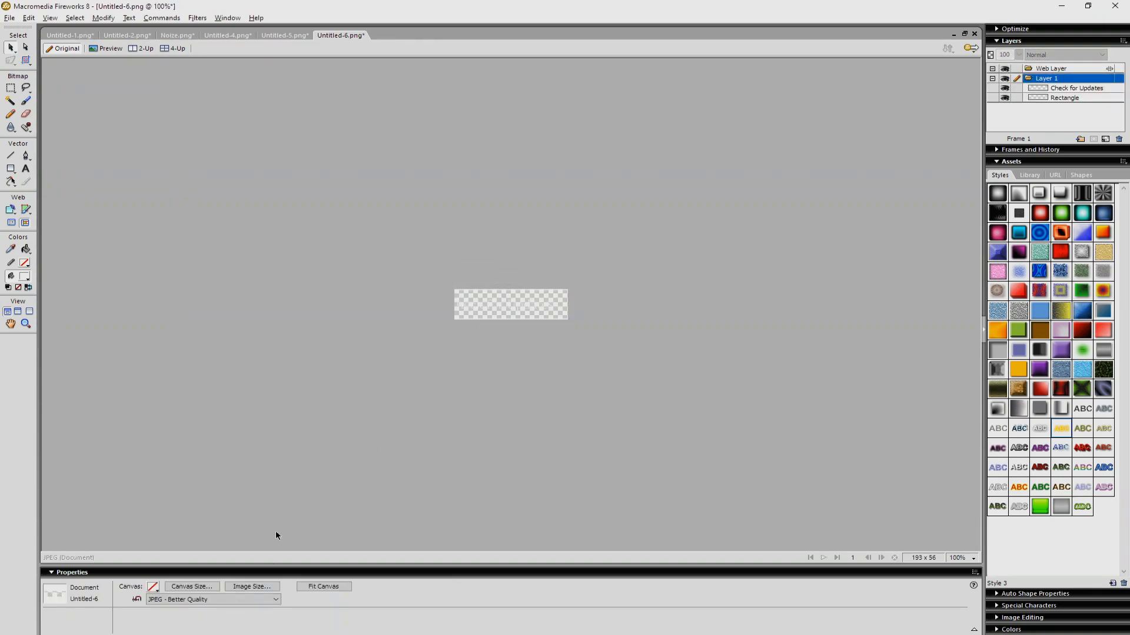
{"action": "left_click", "coordinate": [154, 588]}
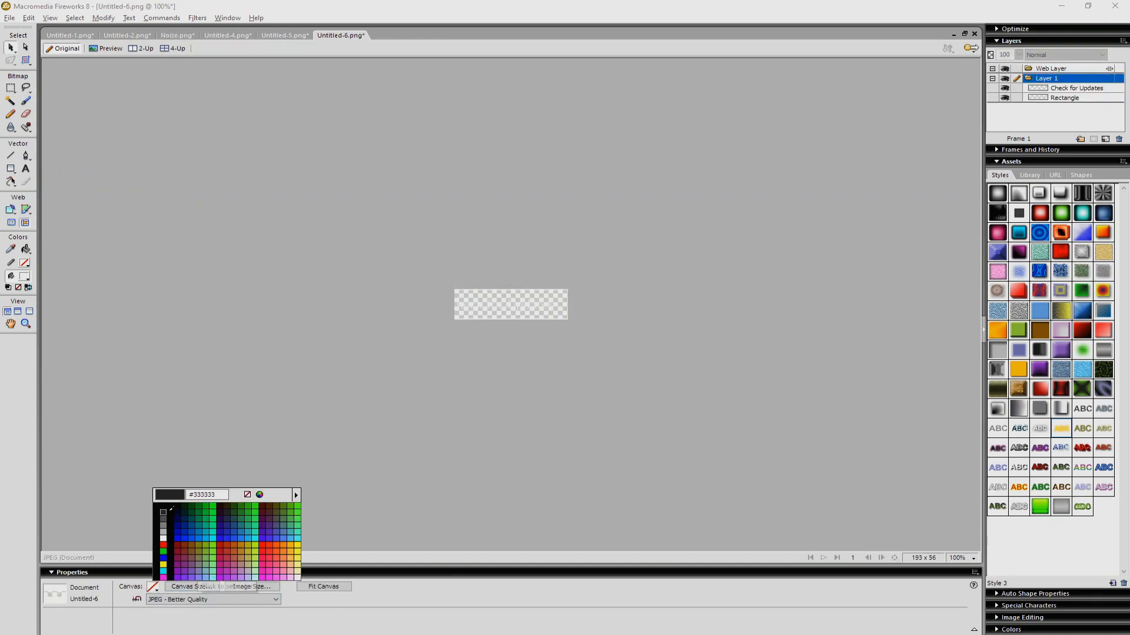
{"action": "left_click", "coordinate": [164, 510]}
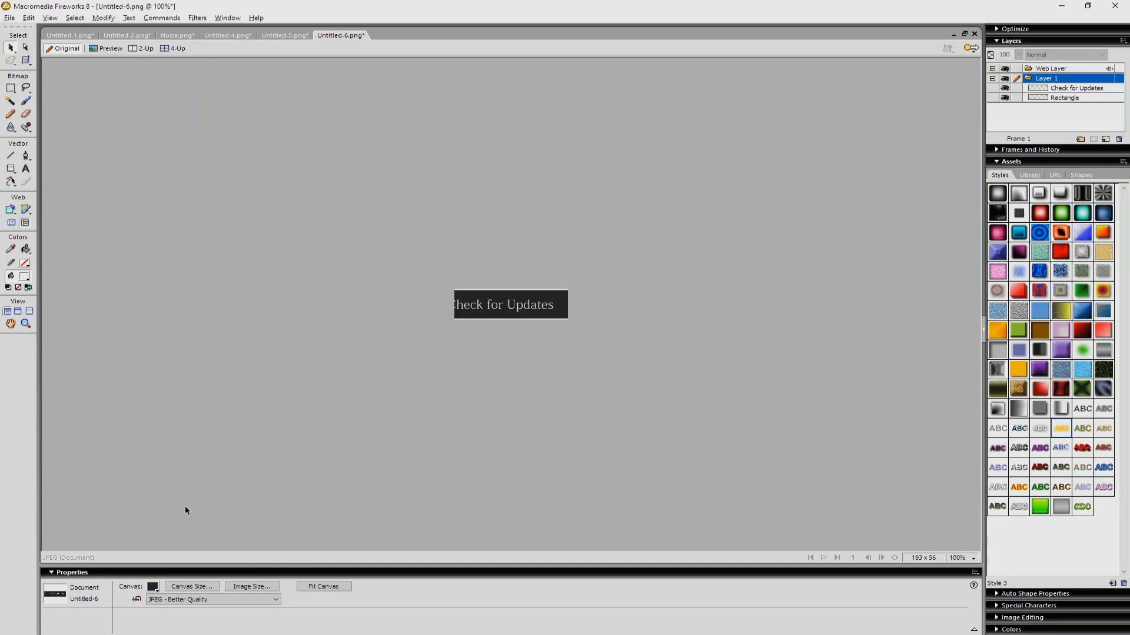
Step: Fit the canvas to 222 x 56 pixels and reposition the Check for Updates text near the rectangle's left edge
{"action": "left_click", "coordinate": [532, 306]}
{"action": "left_click_drag", "start_coordinate": [532, 307], "coordinate": [541, 307]}
{"action": "left_click", "coordinate": [454, 433]}
{"action": "key", "text": "ctrl+z"}
{"action": "left_click", "coordinate": [432, 436]}
{"action": "left_click", "coordinate": [501, 304]}
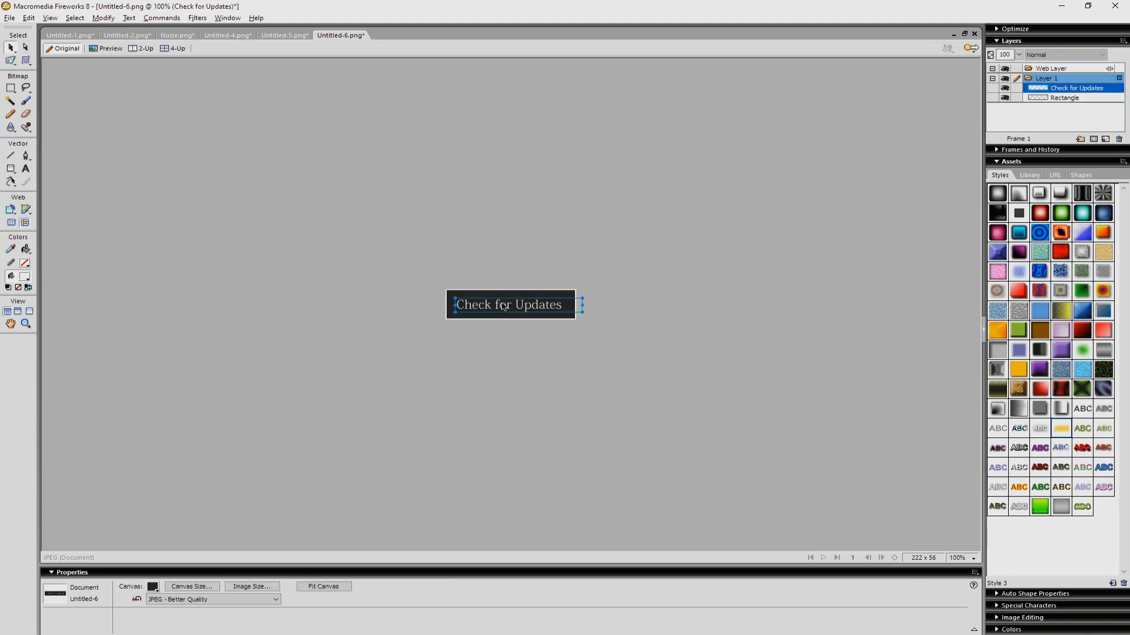
{"action": "key", "text": "Left"}
{"action": "key", "text": "Left"}
{"action": "key", "text": "Left"}
{"action": "key", "text": "Left"}
{"action": "key", "text": "Left"}
{"action": "key", "text": "Left"}
{"action": "key", "text": "Left"}
{"action": "key", "text": "Left"}
{"action": "key", "text": "Left"}
{"action": "key", "text": "Left"}
{"action": "left_click", "coordinate": [521, 357]}
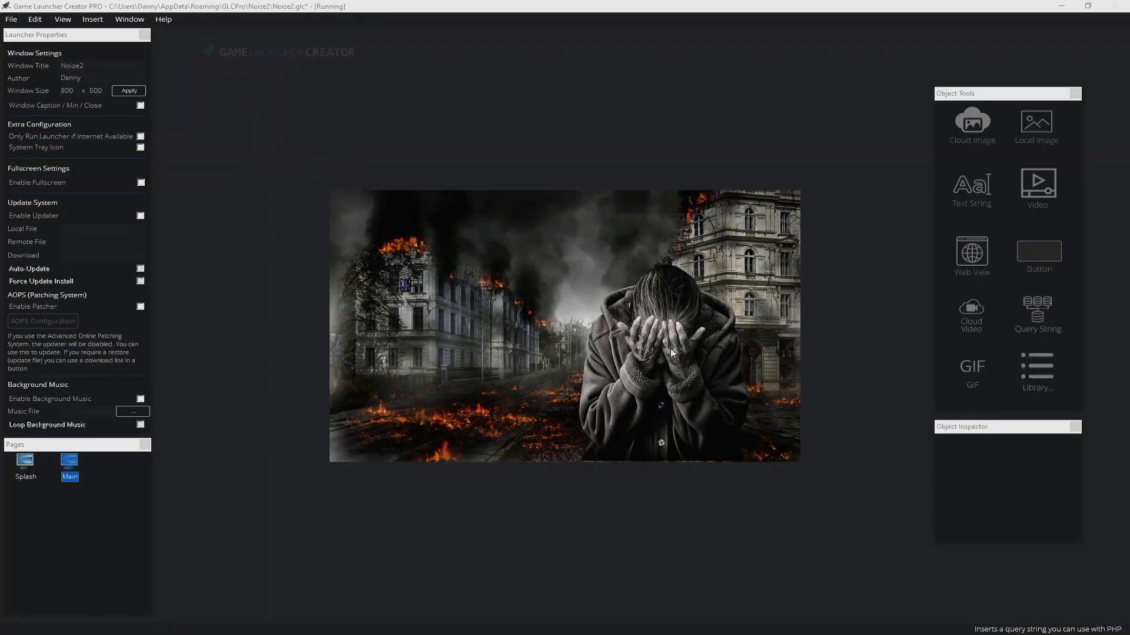
Step: Switch to Game Launcher Creator PRO, place a new Button on the Main page at about X 280, Y 111, and open its properties
{"action": "left_click", "coordinate": [1040, 251]}
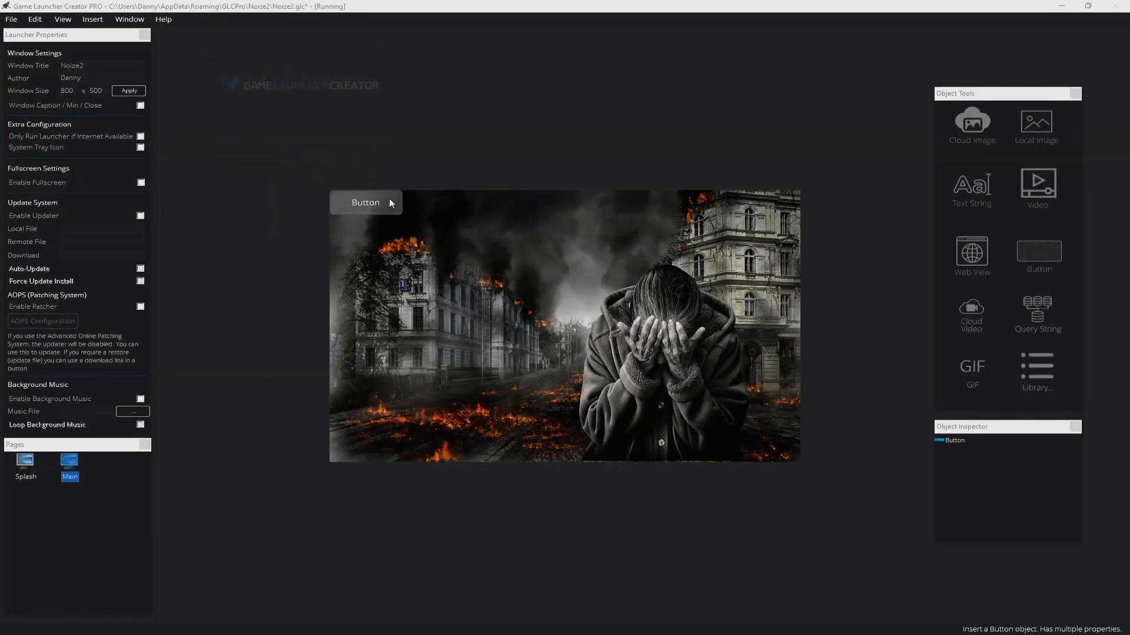
{"action": "left_click_drag", "start_coordinate": [379, 199], "coordinate": [542, 259]}
{"action": "right_click", "coordinate": [543, 259]}
{"action": "left_click", "coordinate": [566, 308]}
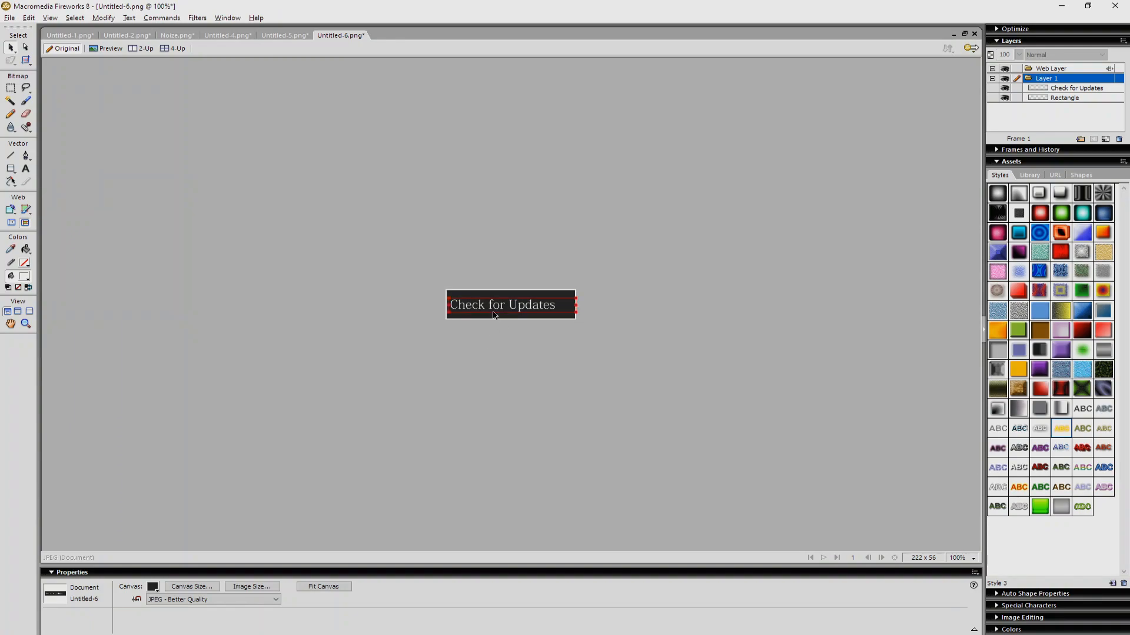
Step: Switch to Fireworks, make the update button's canvas transparent and start exporting it in PNG 32 format
{"action": "left_click", "coordinate": [154, 588]}
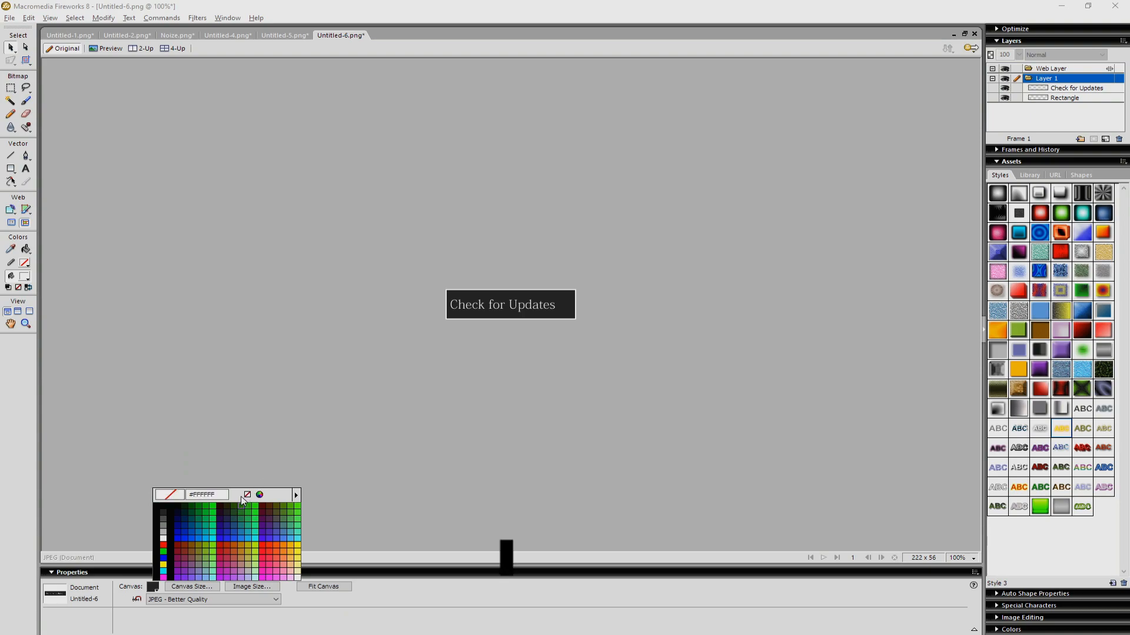
{"action": "left_click", "coordinate": [243, 493]}
{"action": "key", "text": "ctrl+shift+x"}
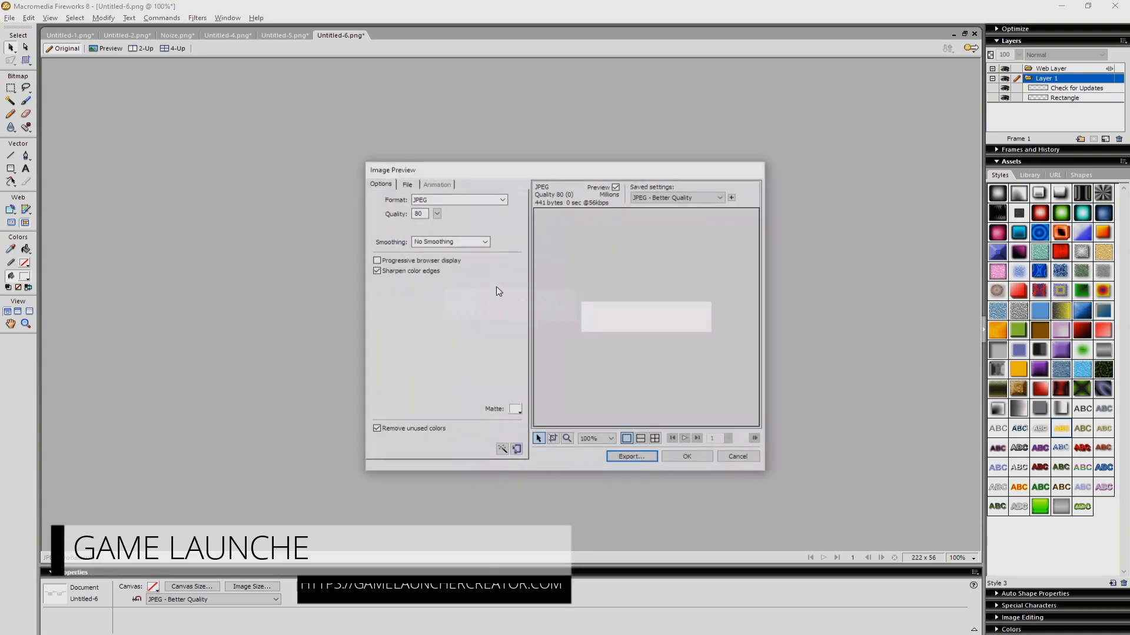
{"action": "left_click", "coordinate": [486, 200]}
{"action": "left_click", "coordinate": [465, 250]}
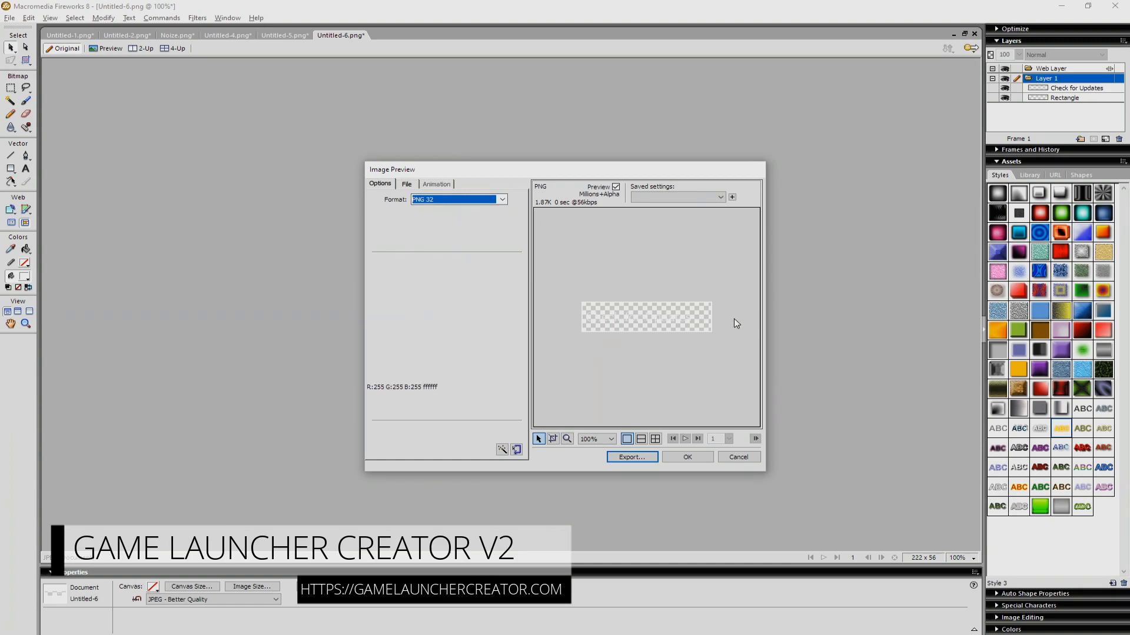
{"action": "left_click", "coordinate": [642, 459]}
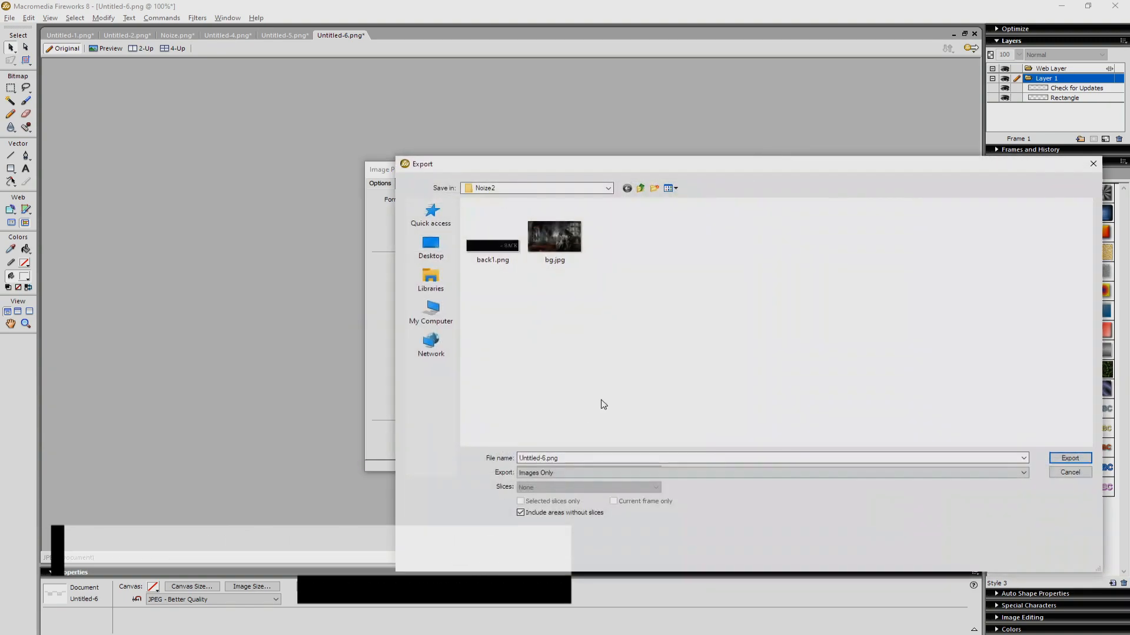
Step: Create a Buttons folder inside Noize2 and export the transparent update button into it as update0.png
{"action": "right_click", "coordinate": [599, 364]}
{"action": "key", "text": "Up"}
{"action": "key", "text": "Up"}
{"action": "key", "text": "Right"}
{"action": "key", "text": "Return"}
{"action": "type", "text": "Buttons"}
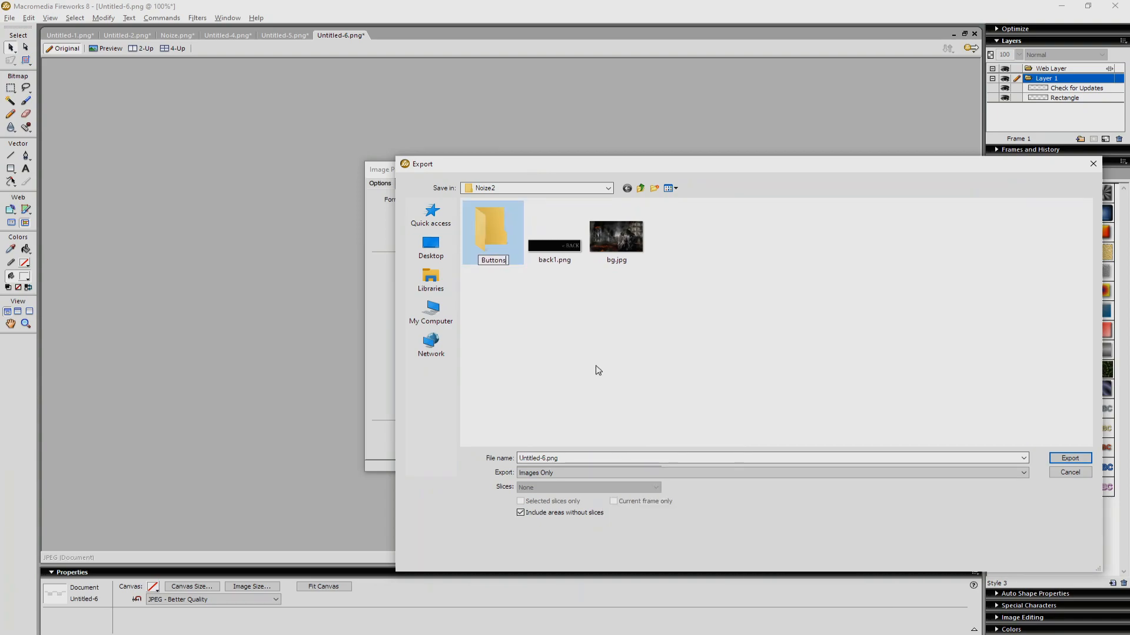
{"action": "key", "text": "Return"}
{"action": "key", "text": "Return"}
{"action": "type", "text": "upd"}
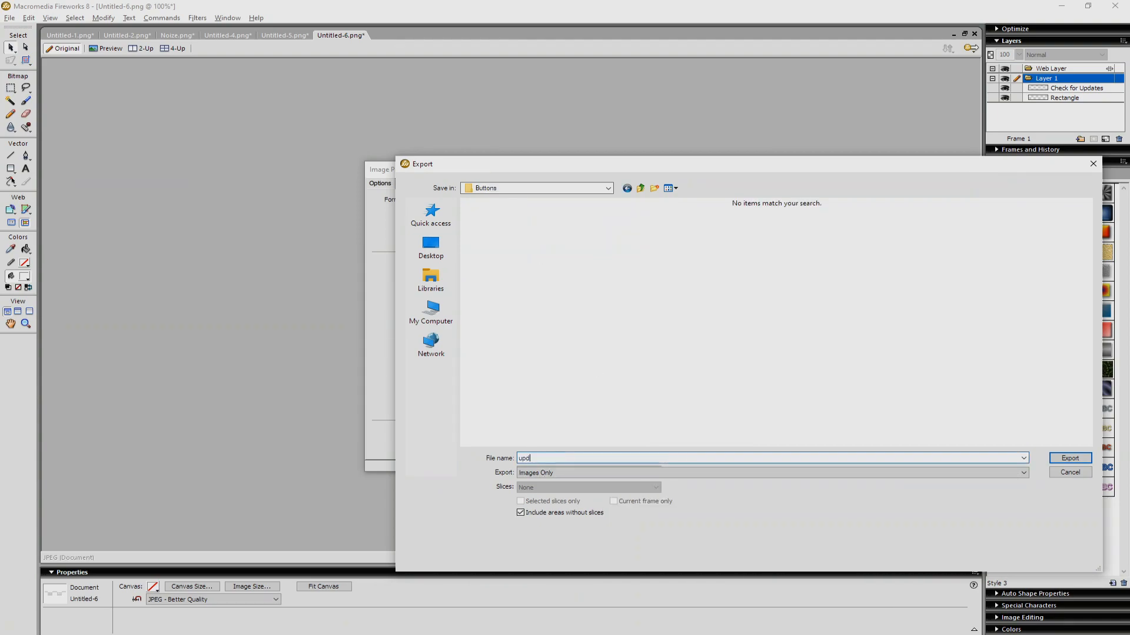
{"action": "key", "text": "Return"}
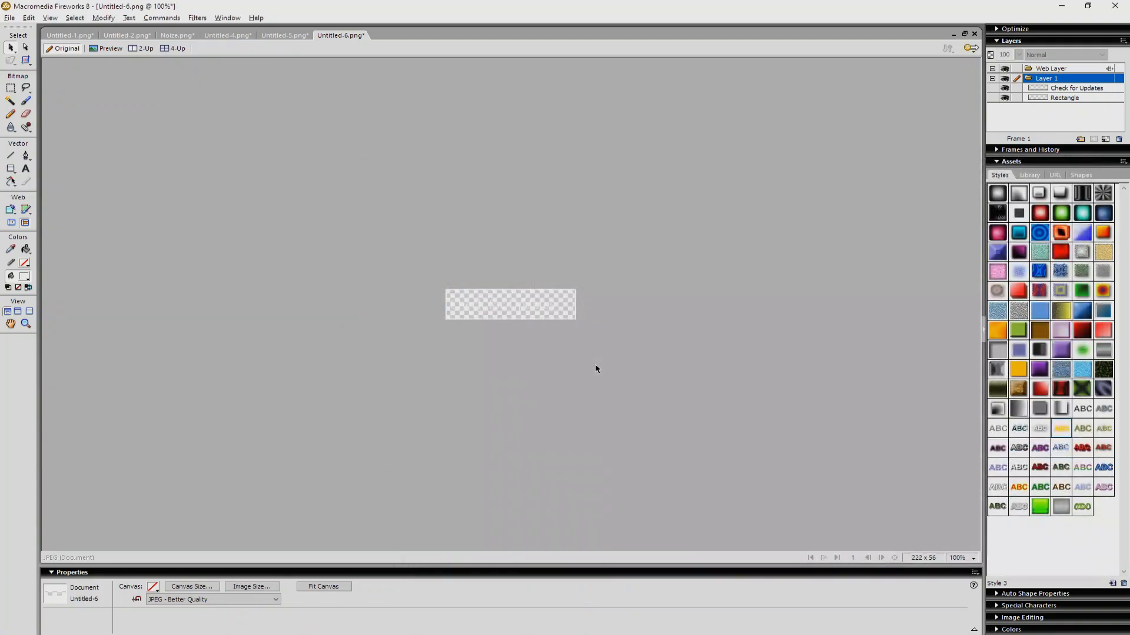
Step: Set the canvas colour to dark grey #333333 and export this button version as update1.png into the Buttons folder
{"action": "left_click", "coordinate": [157, 586]}
{"action": "left_click", "coordinate": [164, 509]}
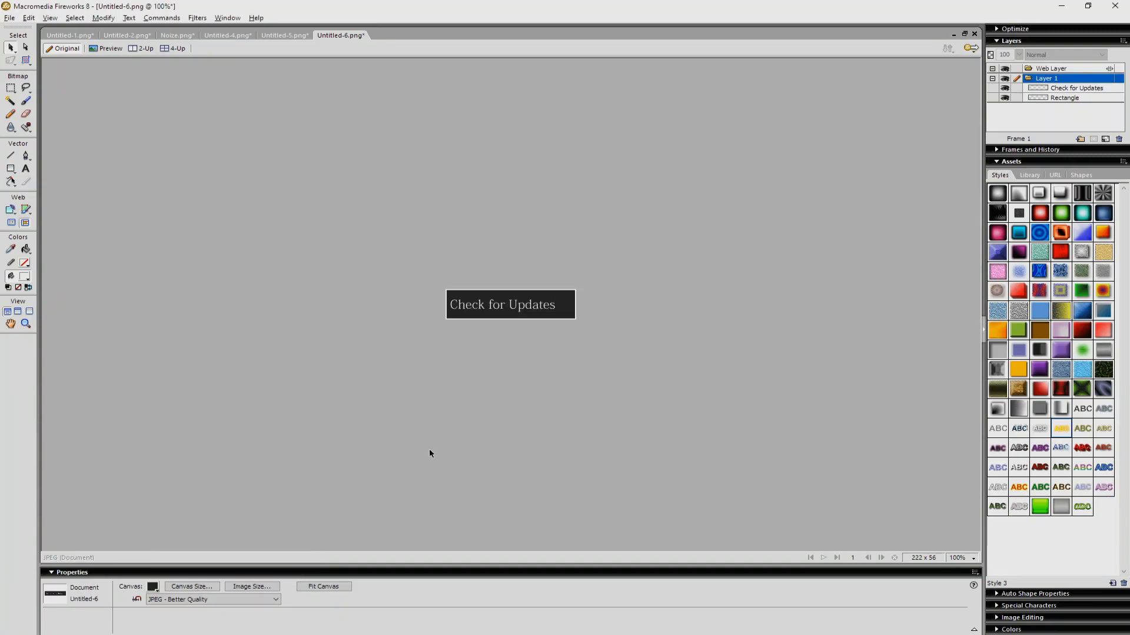
{"action": "key", "text": "ctrl+shift+x"}
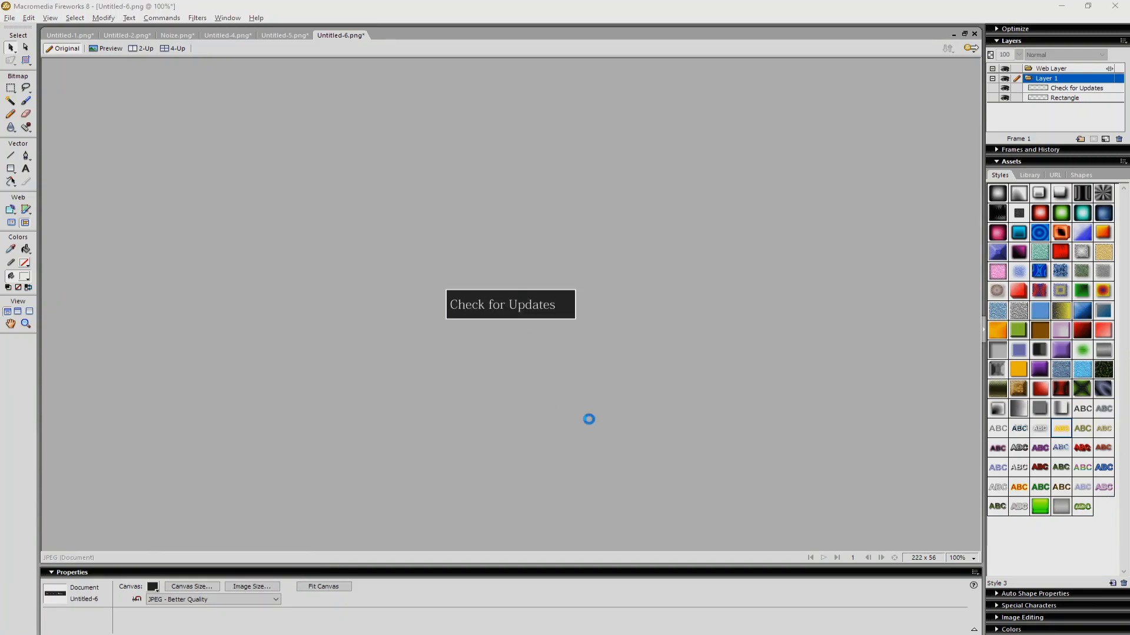
{"action": "left_click", "coordinate": [630, 457]}
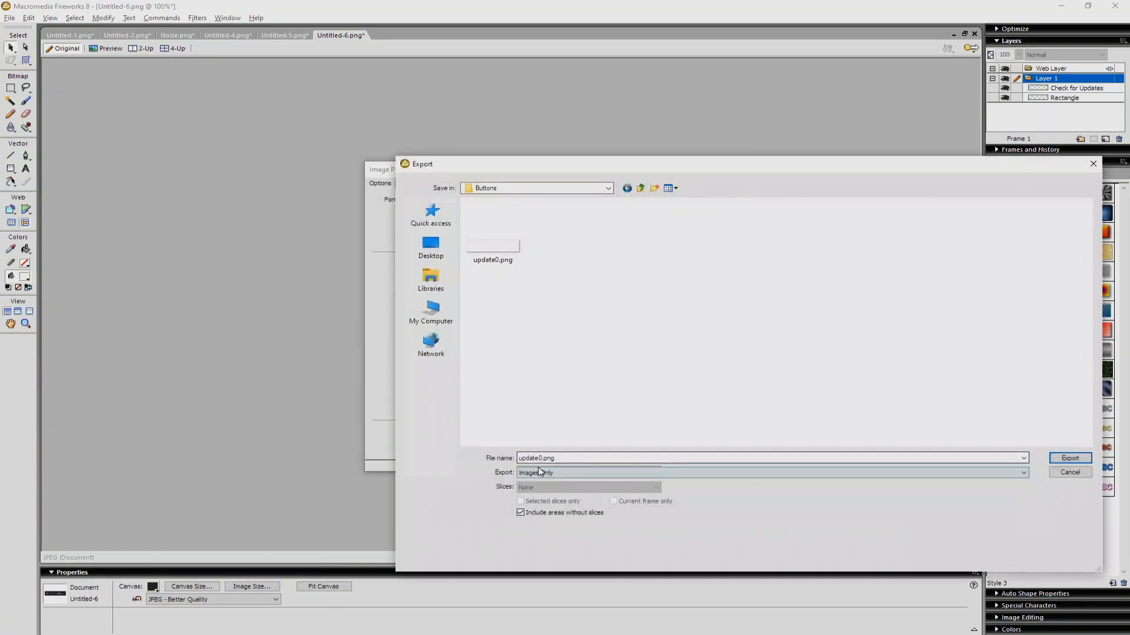
{"action": "left_click", "coordinate": [541, 458]}
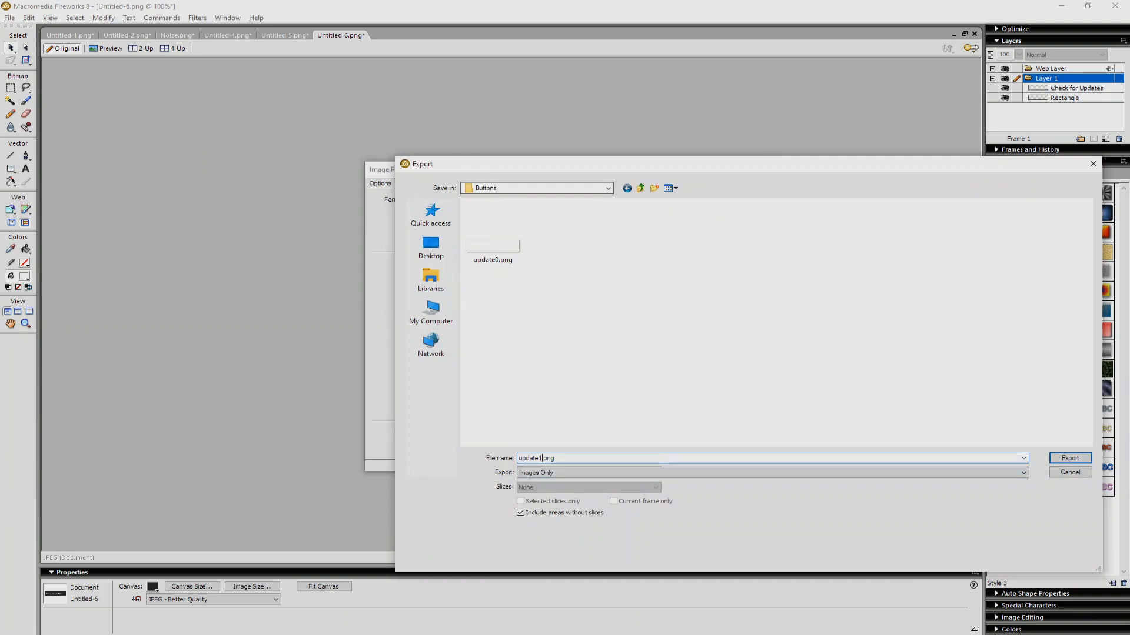
{"action": "key", "text": "Return"}
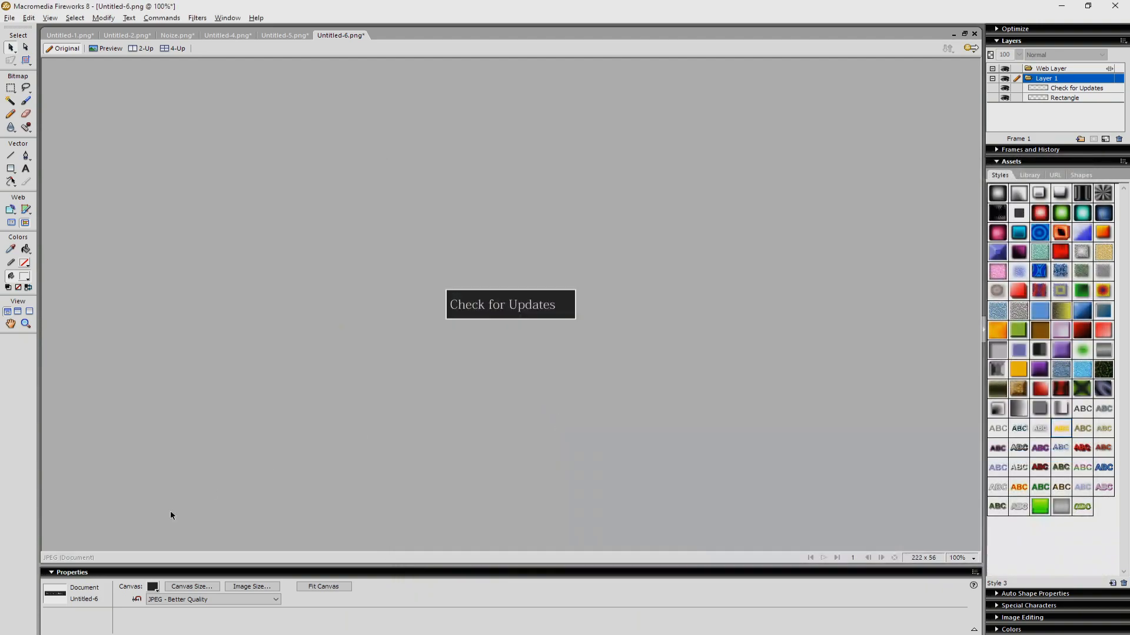
Step: Set the canvas colour to dark green and export this button version as update2.png into the Buttons folder
{"action": "left_click", "coordinate": [159, 589]}
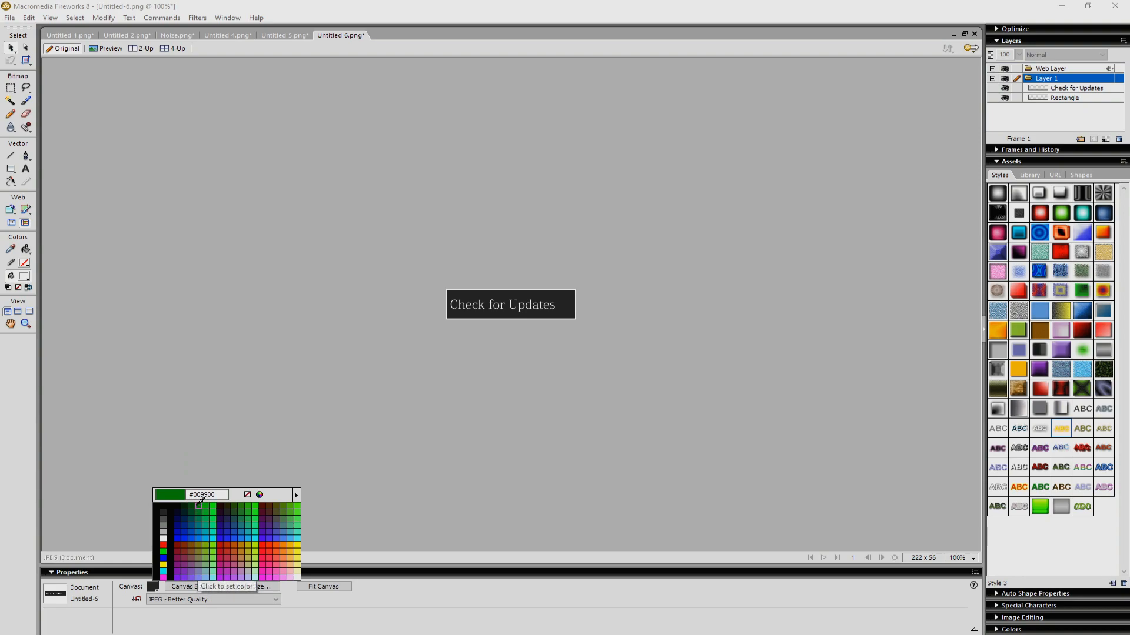
{"action": "left_click", "coordinate": [192, 506]}
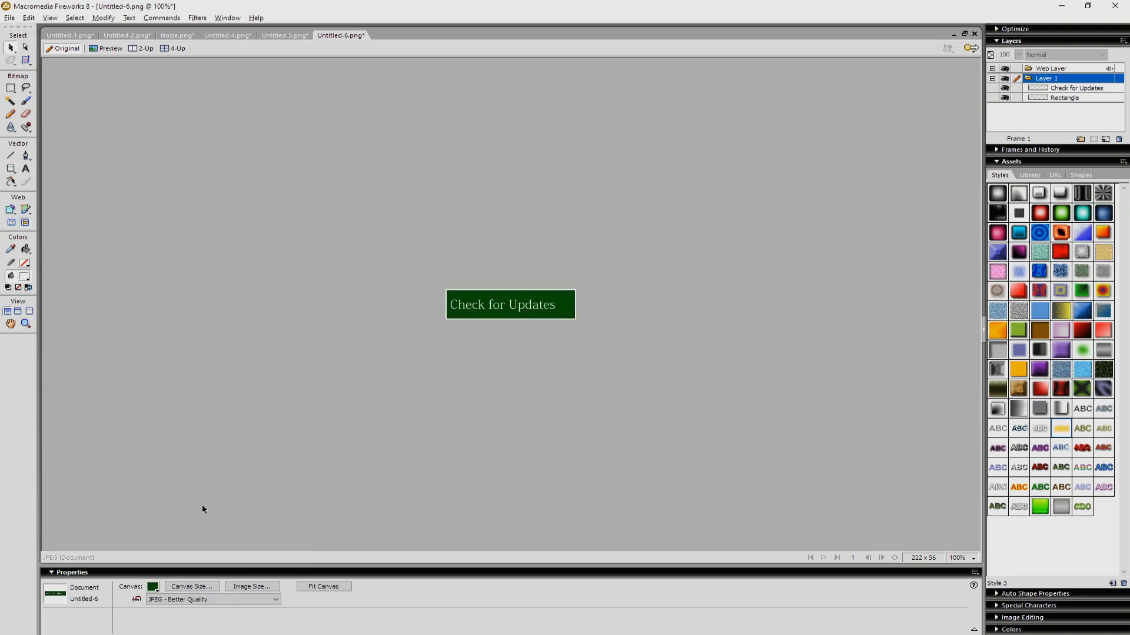
{"action": "key", "text": "ctrl+shift+x"}
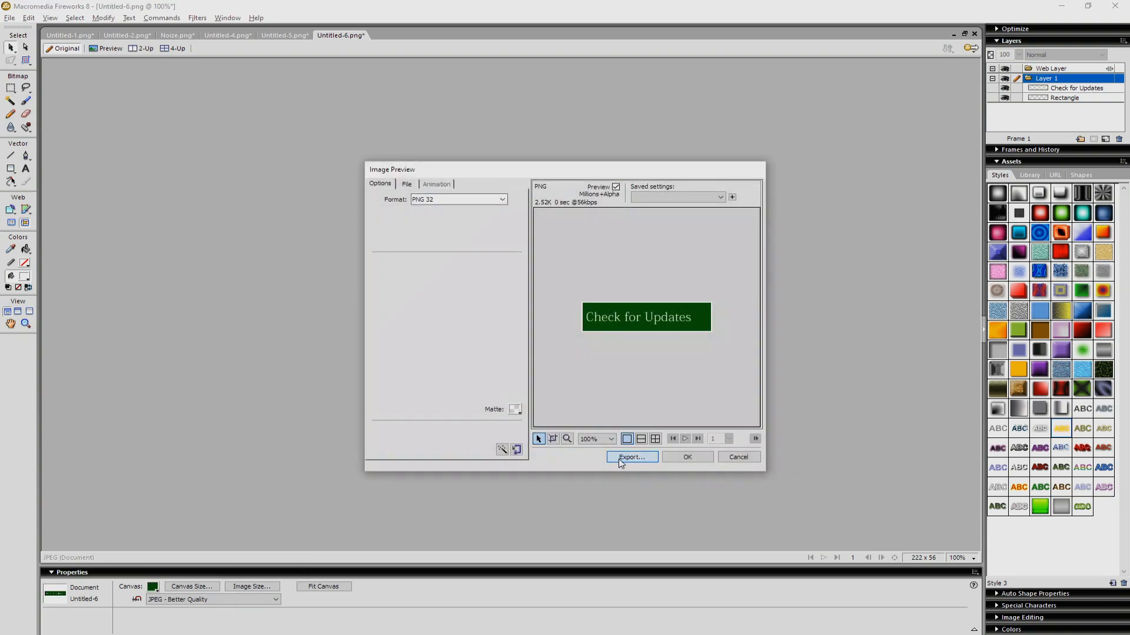
{"action": "left_click", "coordinate": [624, 460]}
{"action": "double_click", "coordinate": [540, 458]}
{"action": "key", "text": "Right"}
{"action": "key", "text": "Return"}
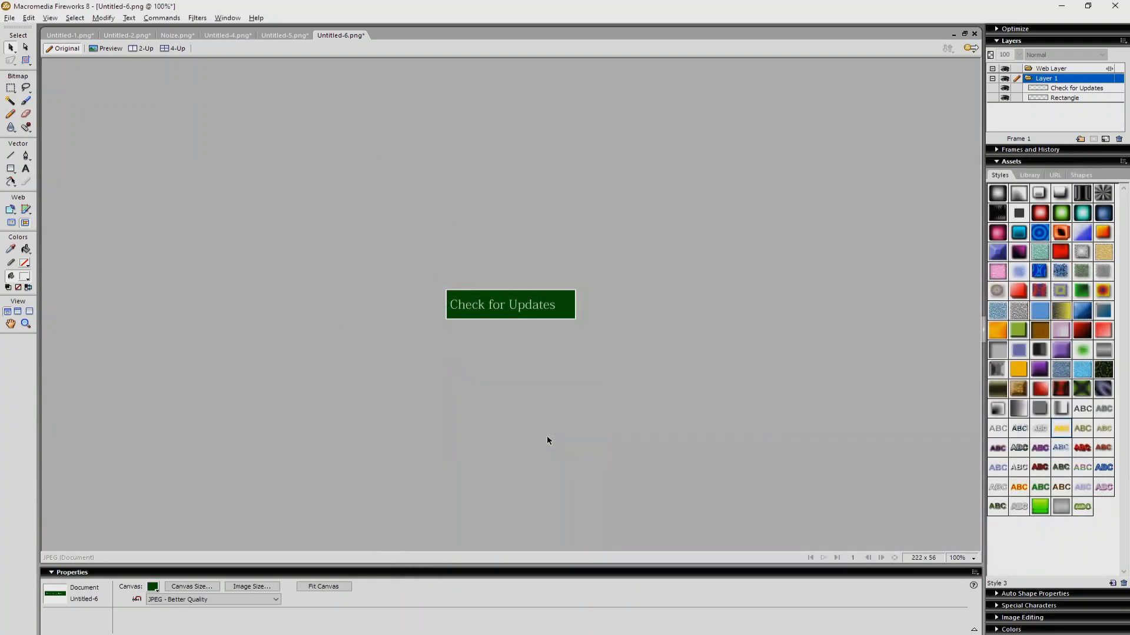
Step: Switch to Game Launcher Creator PRO and load update0.png from the Buttons folder as the button's Up image
{"action": "key", "text": "alt+Tab"}
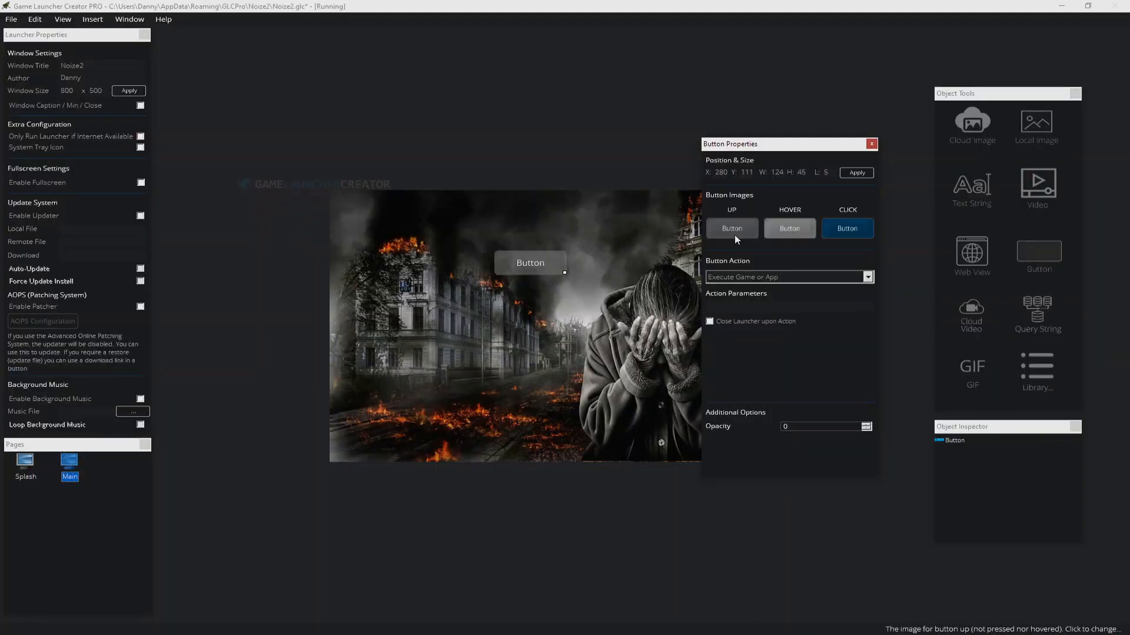
{"action": "right_click", "coordinate": [531, 267]}
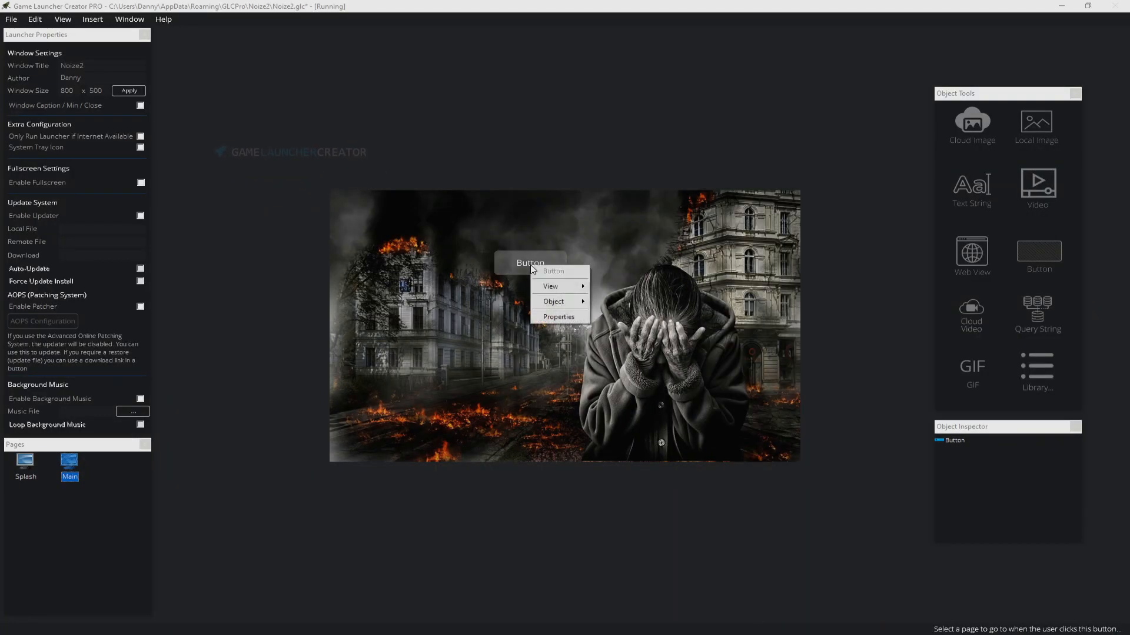
{"action": "left_click", "coordinate": [556, 317]}
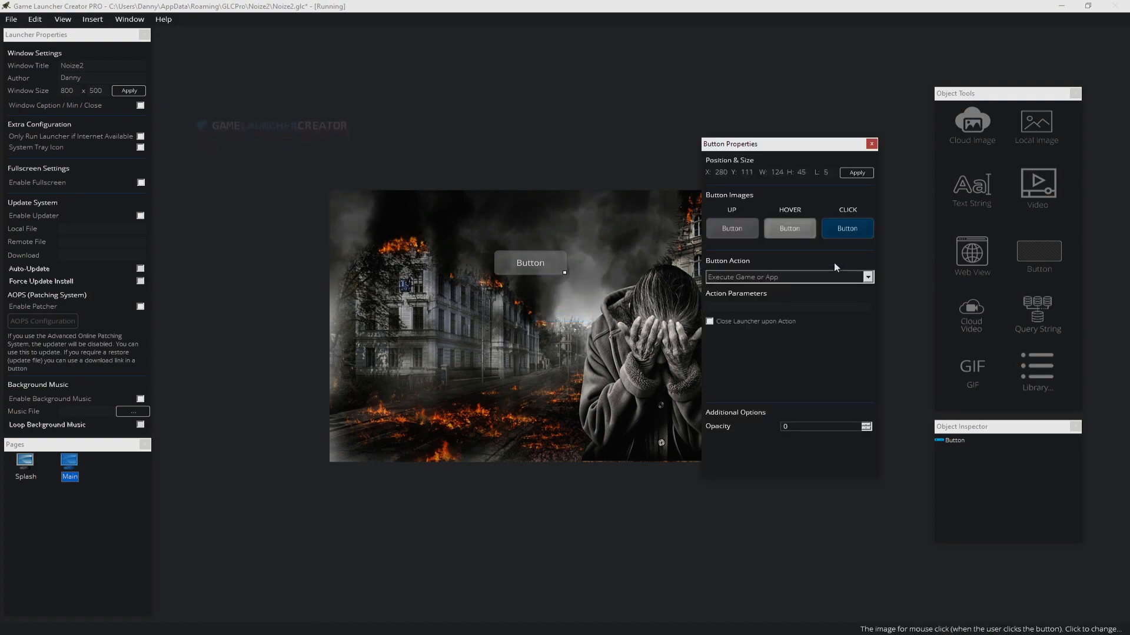
{"action": "left_click", "coordinate": [743, 228]}
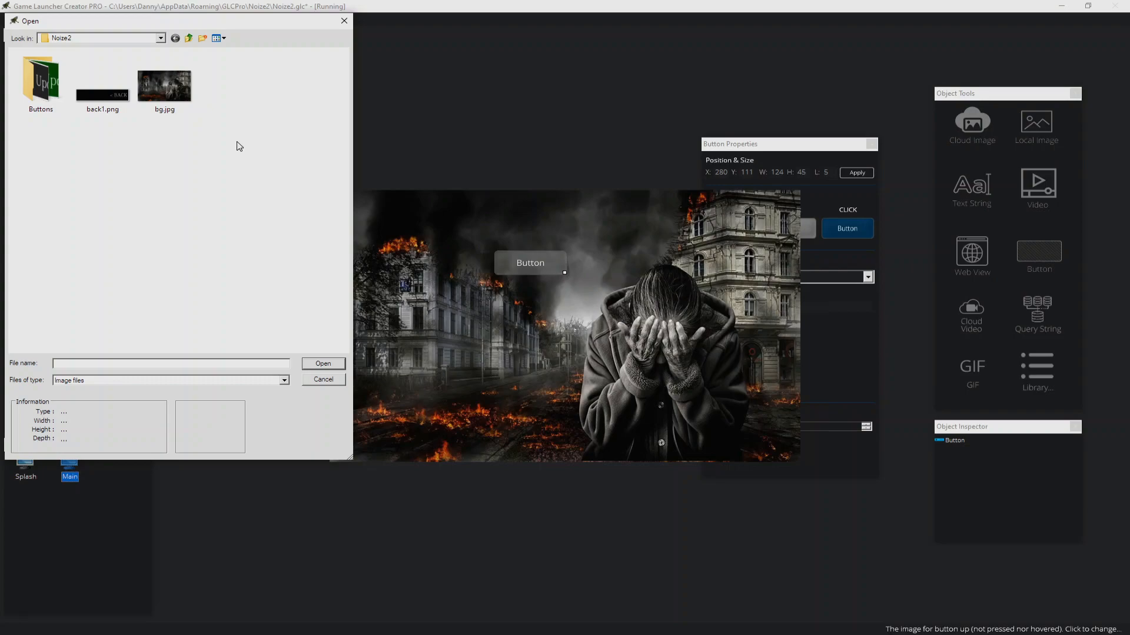
{"action": "double_click", "coordinate": [52, 97]}
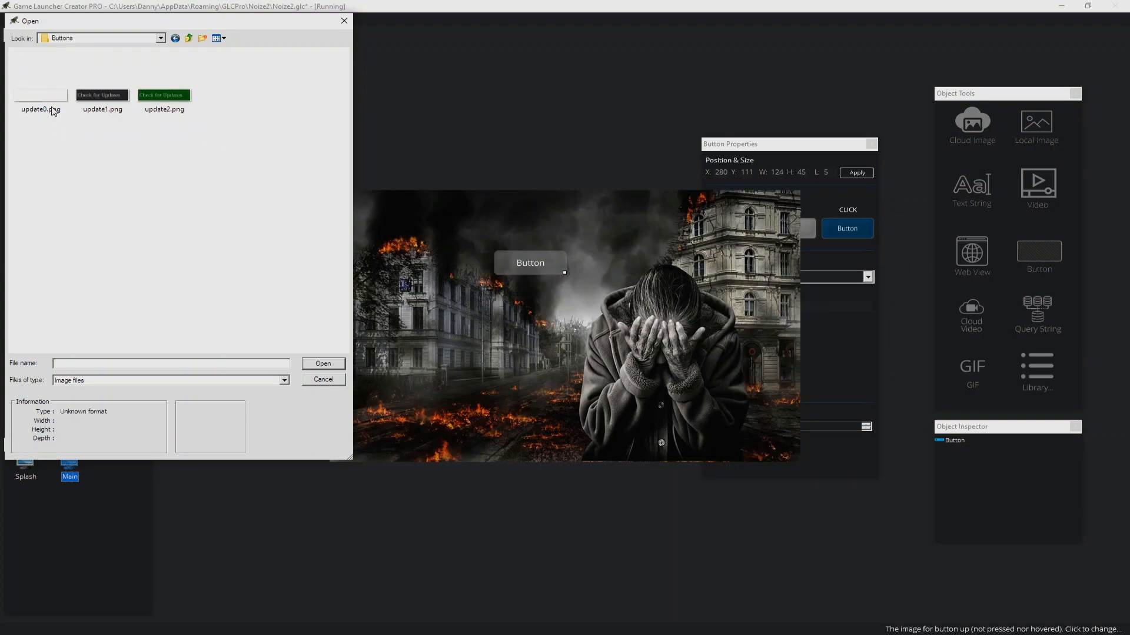
{"action": "double_click", "coordinate": [53, 108]}
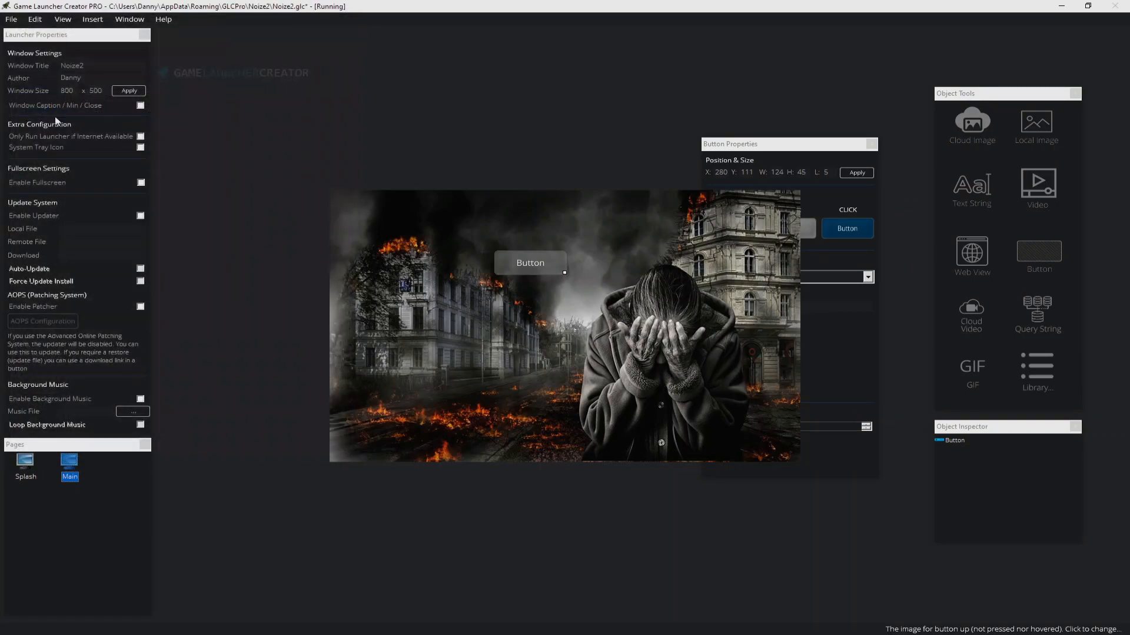
Step: Restore the Check for Updates button to its original image size and move it to the upper middle of the launcher, about X 263, Y 121
{"action": "left_click_drag", "start_coordinate": [537, 260], "coordinate": [508, 232]}
{"action": "right_click", "coordinate": [527, 262]}
{"action": "left_click", "coordinate": [509, 261]}
{"action": "right_click", "coordinate": [509, 232]}
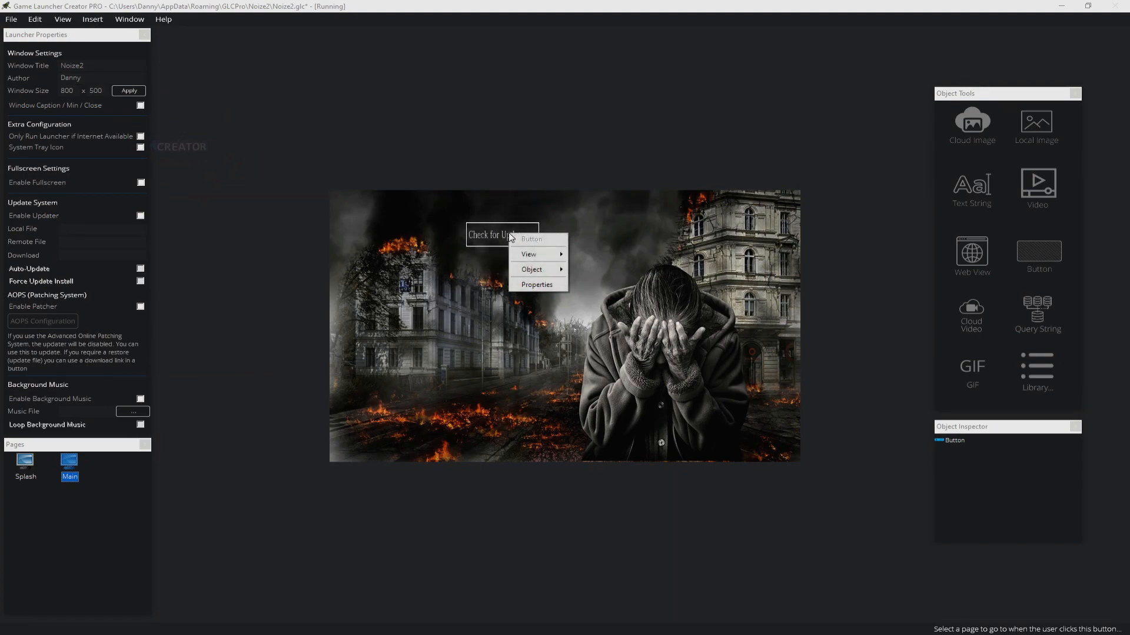
{"action": "mouse_move", "coordinate": [547, 270]}
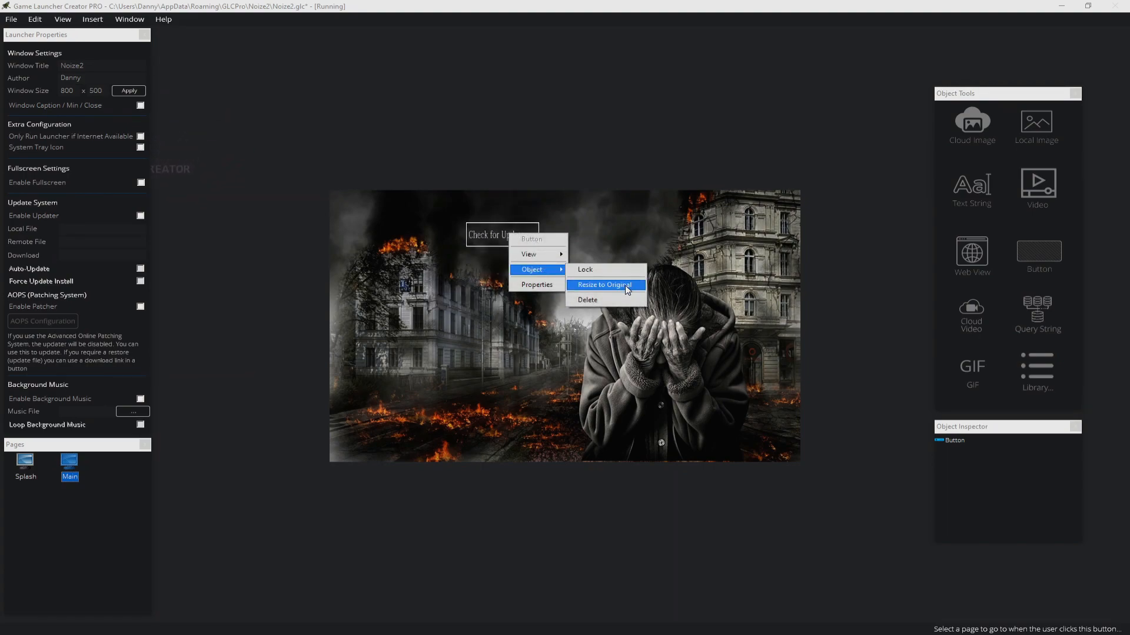
{"action": "left_click", "coordinate": [624, 286]}
{"action": "left_click_drag", "start_coordinate": [539, 238], "coordinate": [556, 273]}
Step: Assign update1.png as the button's Hover image and update2.png as its Click image
{"action": "right_click", "coordinate": [556, 273]}
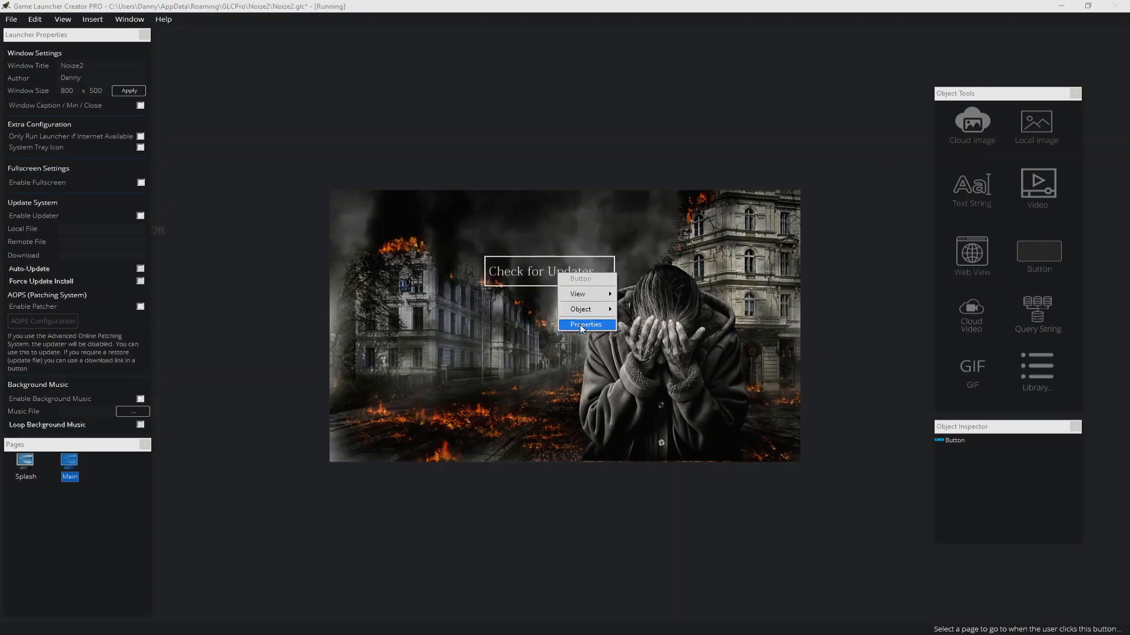
{"action": "left_click", "coordinate": [580, 324]}
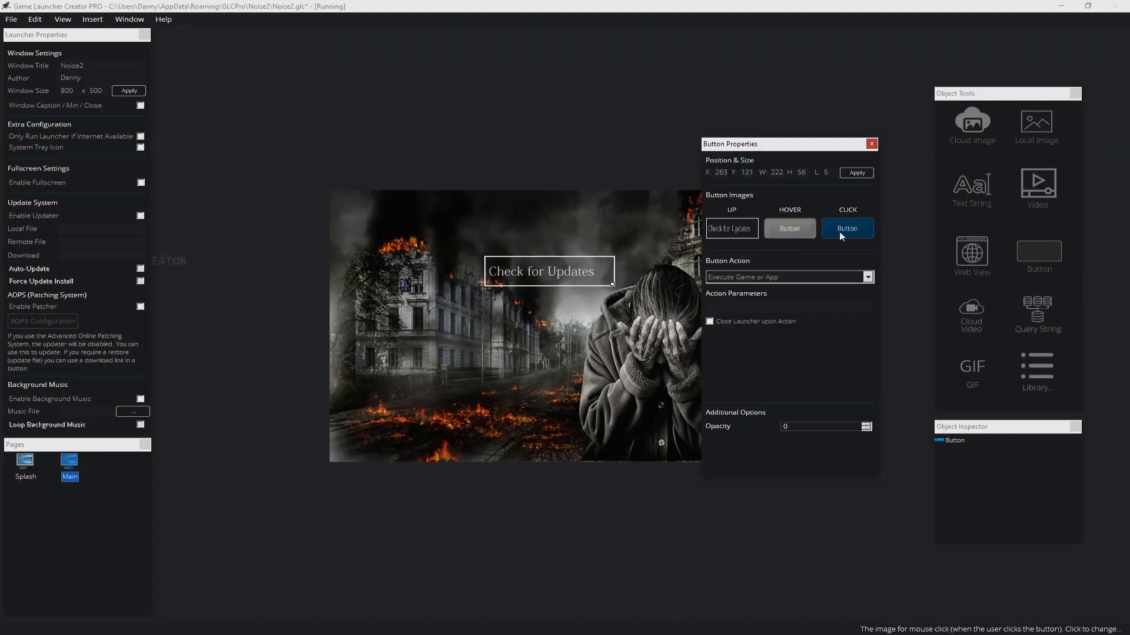
{"action": "left_click", "coordinate": [790, 228]}
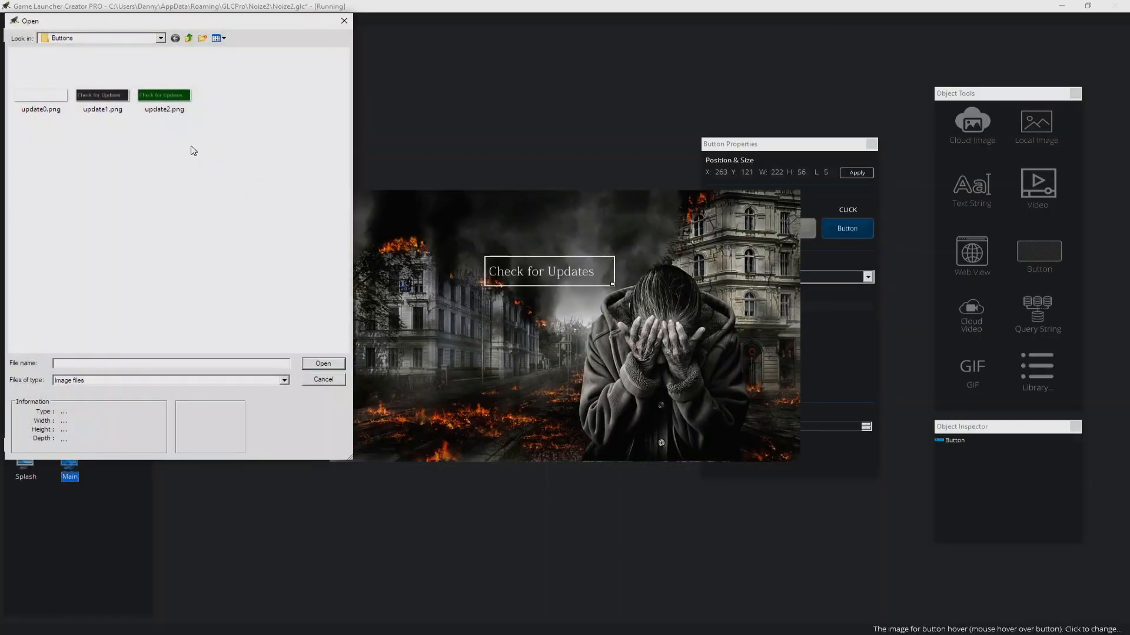
{"action": "double_click", "coordinate": [124, 97]}
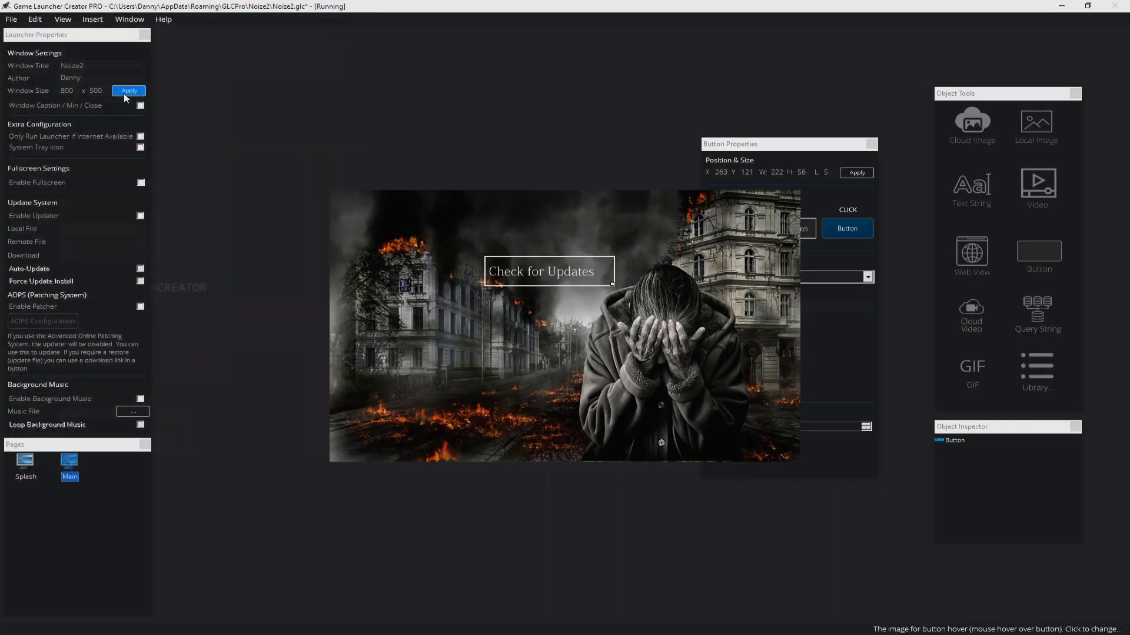
{"action": "left_click", "coordinate": [849, 229]}
{"action": "double_click", "coordinate": [180, 106]}
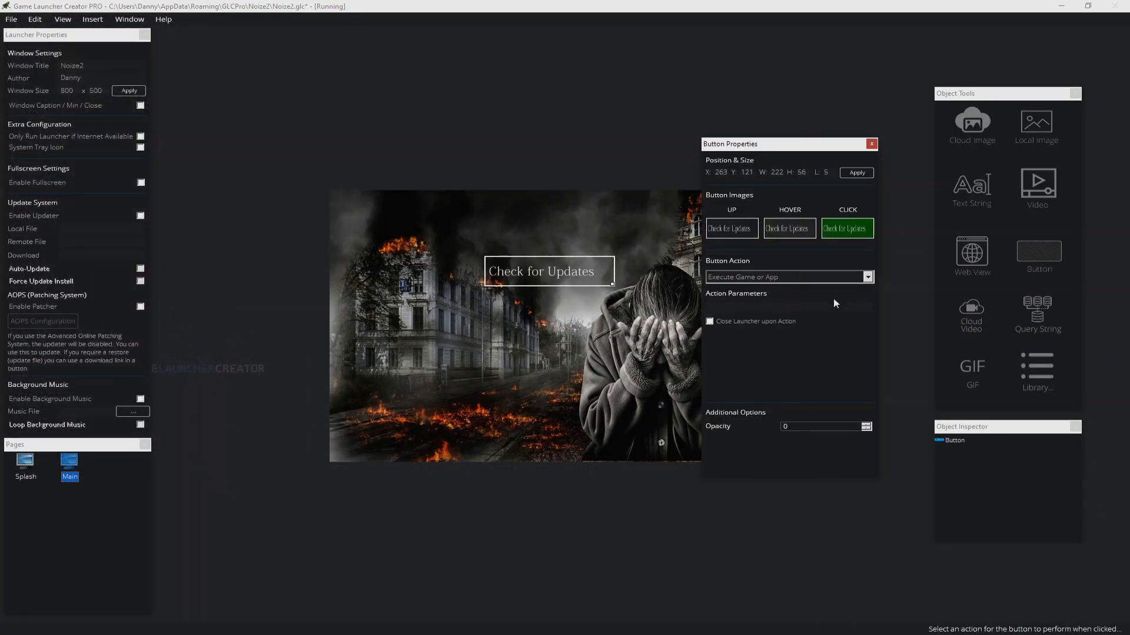
{"action": "left_click", "coordinate": [872, 145]}
Step: Move the button to the launcher's upper-right edge at about X 600, Y 48 and set its action to Check for Updates
{"action": "left_click_drag", "start_coordinate": [562, 272], "coordinate": [750, 234]}
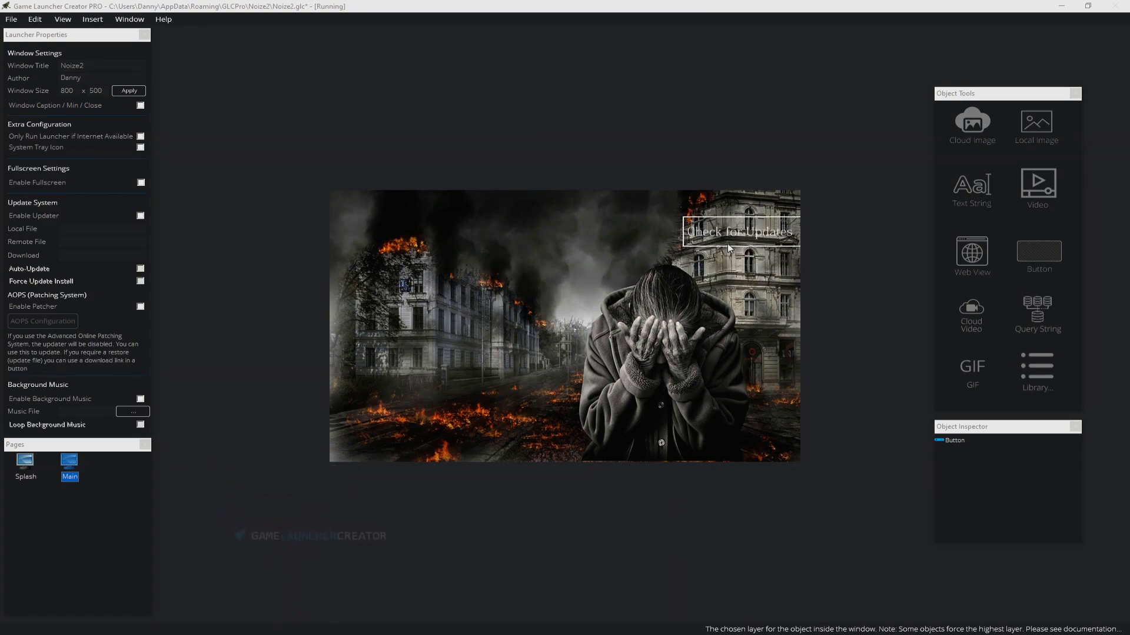
{"action": "right_click", "coordinate": [725, 227]}
{"action": "left_click", "coordinate": [742, 284]}
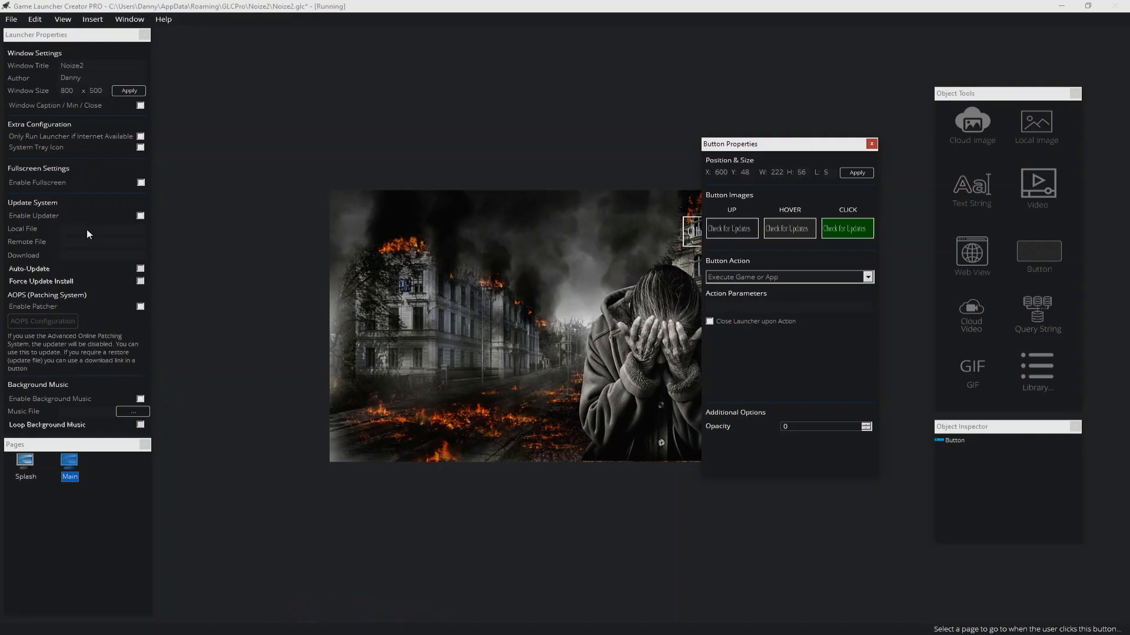
{"action": "left_click", "coordinate": [798, 275]}
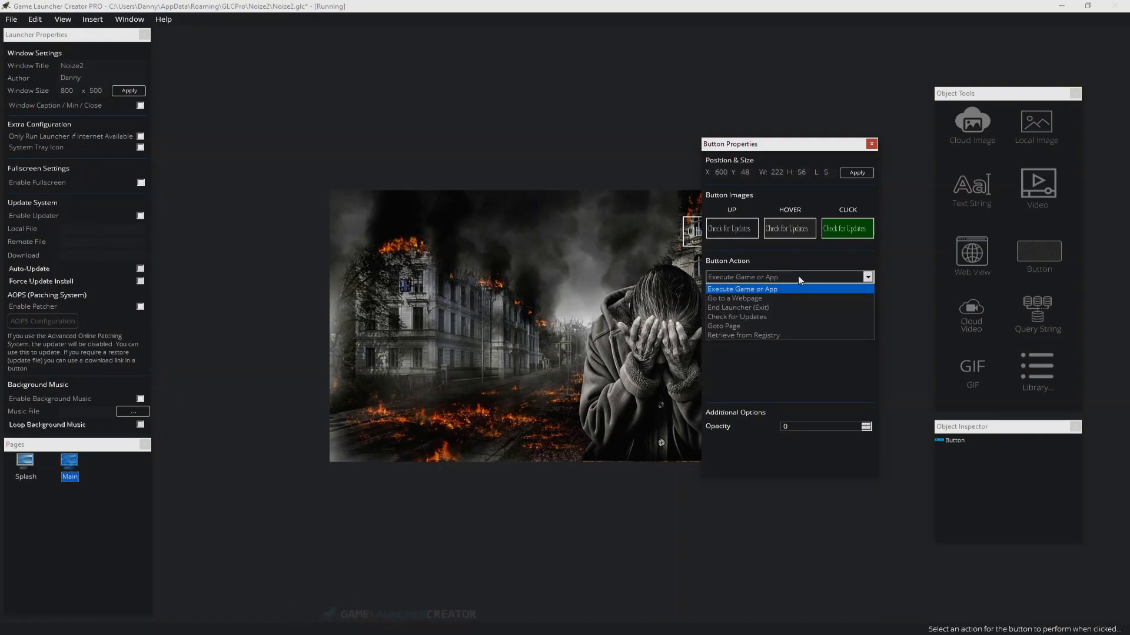
{"action": "left_click", "coordinate": [782, 317]}
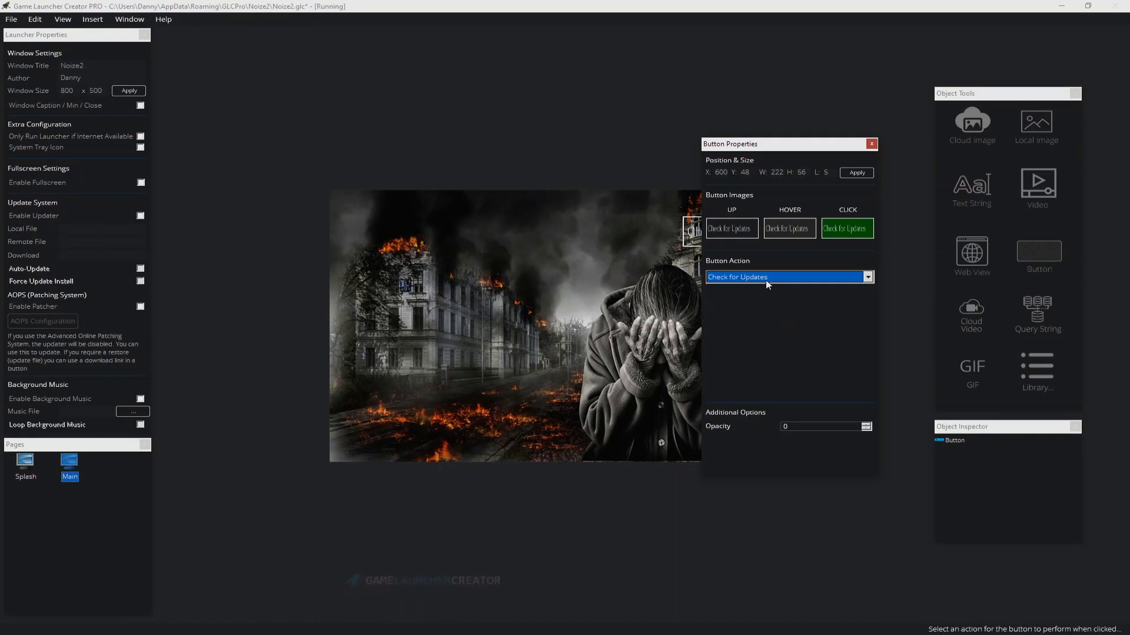
{"action": "left_click", "coordinate": [872, 144]}
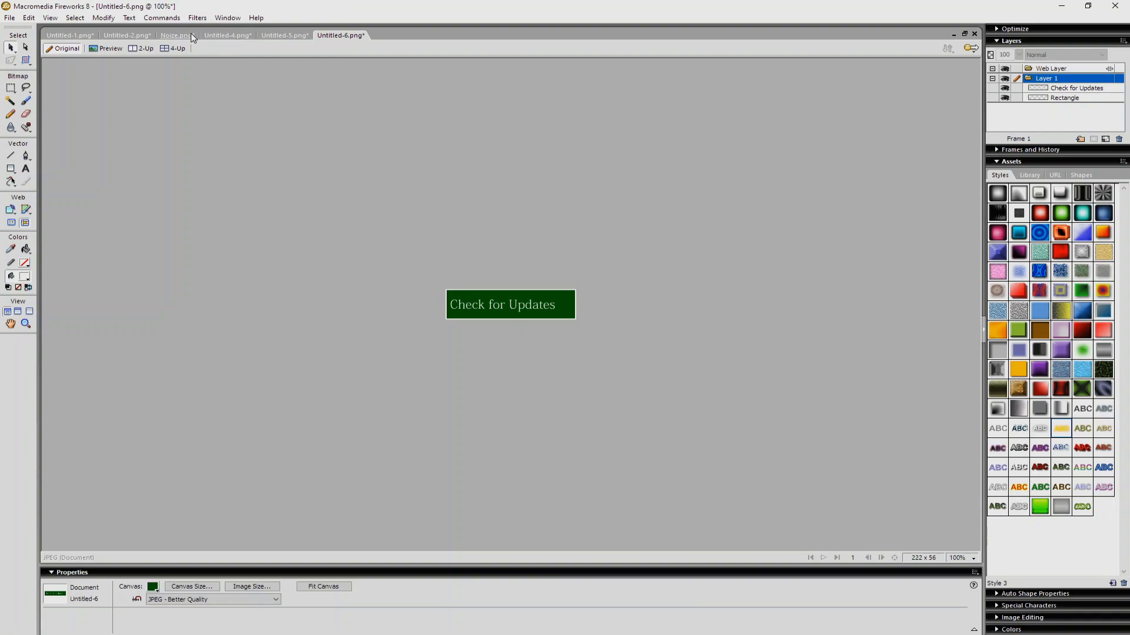
Step: Switch to Fireworks and copy the THE NOIZE title from Noize.png into a new 251 x 153 pixel transparent document
{"action": "left_click", "coordinate": [177, 36]}
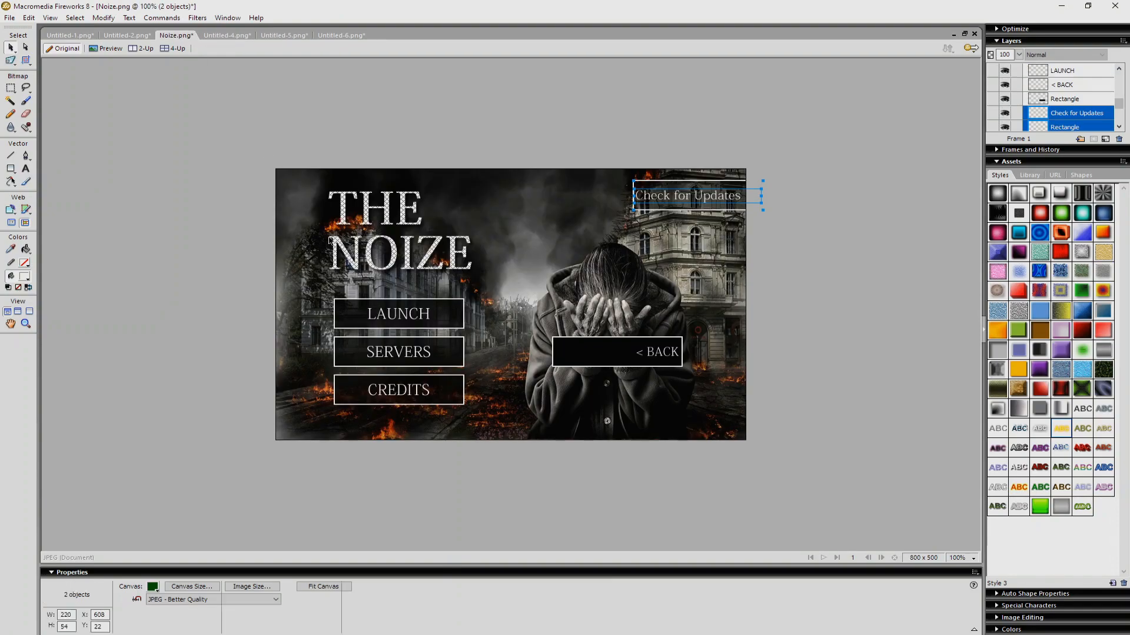
{"action": "left_click", "coordinate": [381, 255]}
{"action": "key", "text": "ctrl+c"}
{"action": "key", "text": "ctrl+n"}
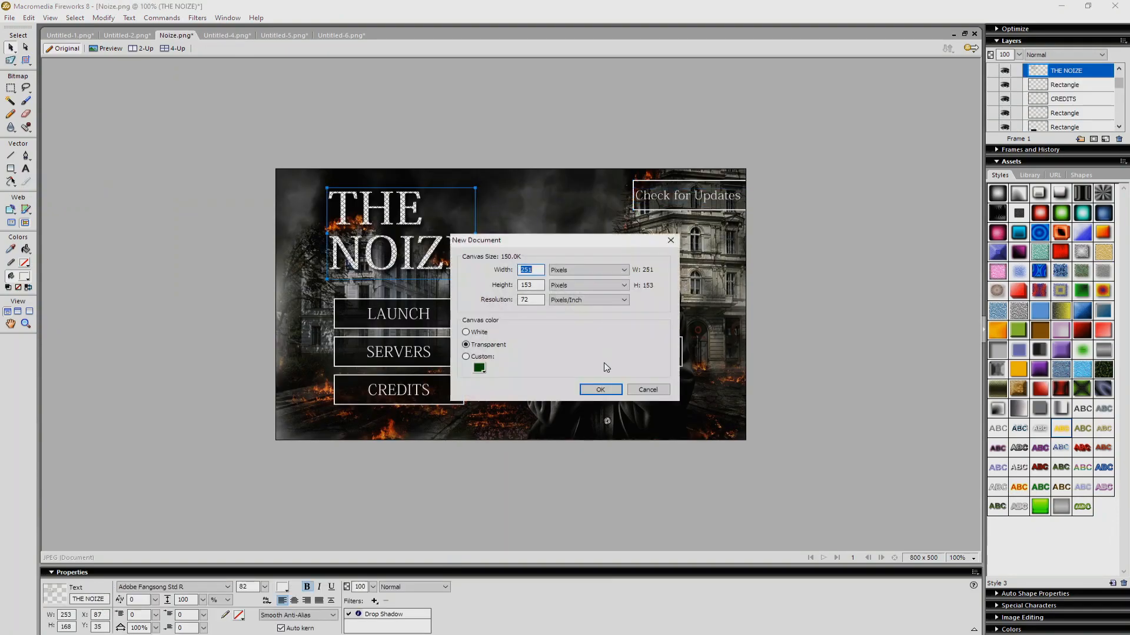
{"action": "left_click", "coordinate": [600, 391]}
{"action": "key", "text": "ctrl+v"}
Step: Export the transparent title graphic into the Noize2 folder under the name title
{"action": "key", "text": "ctrl+shift+x"}
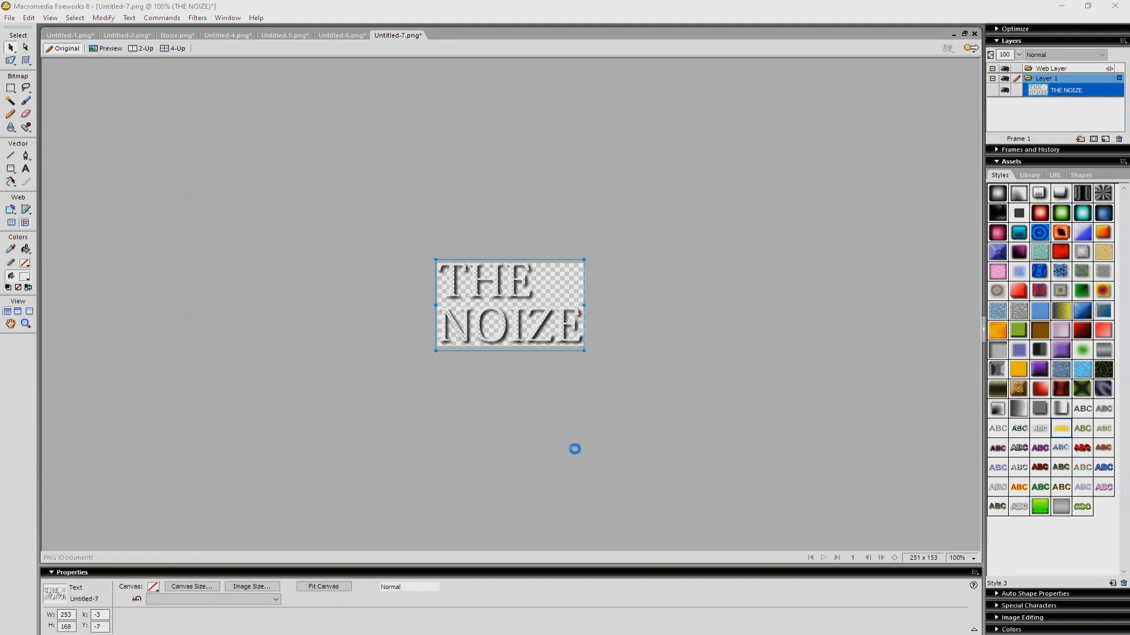
{"action": "left_click", "coordinate": [626, 461]}
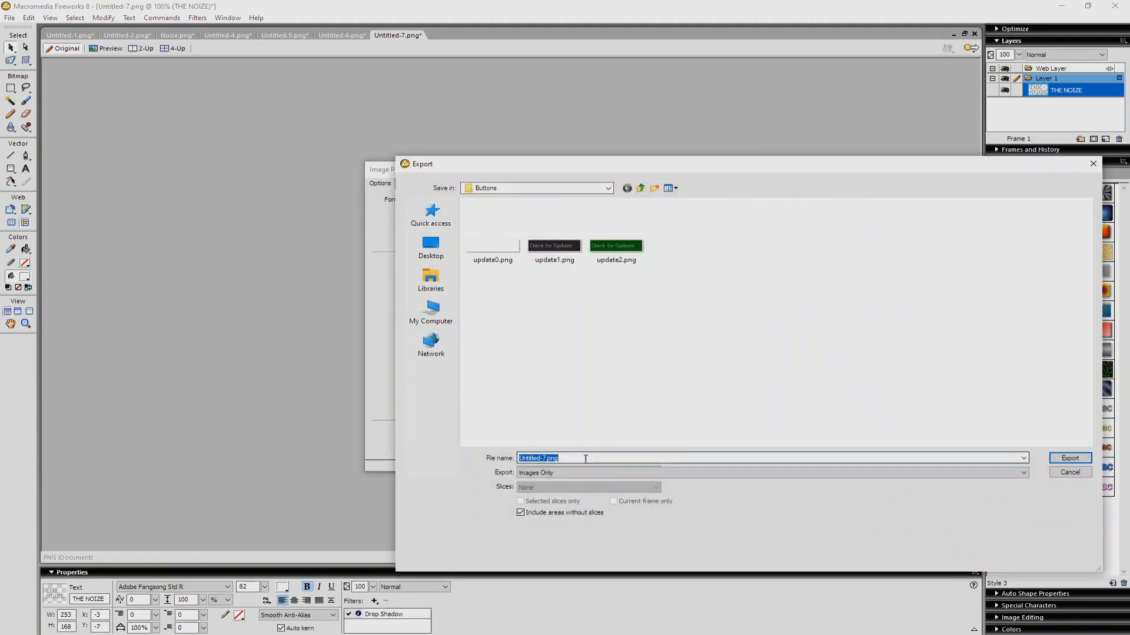
{"action": "left_click", "coordinate": [640, 188]}
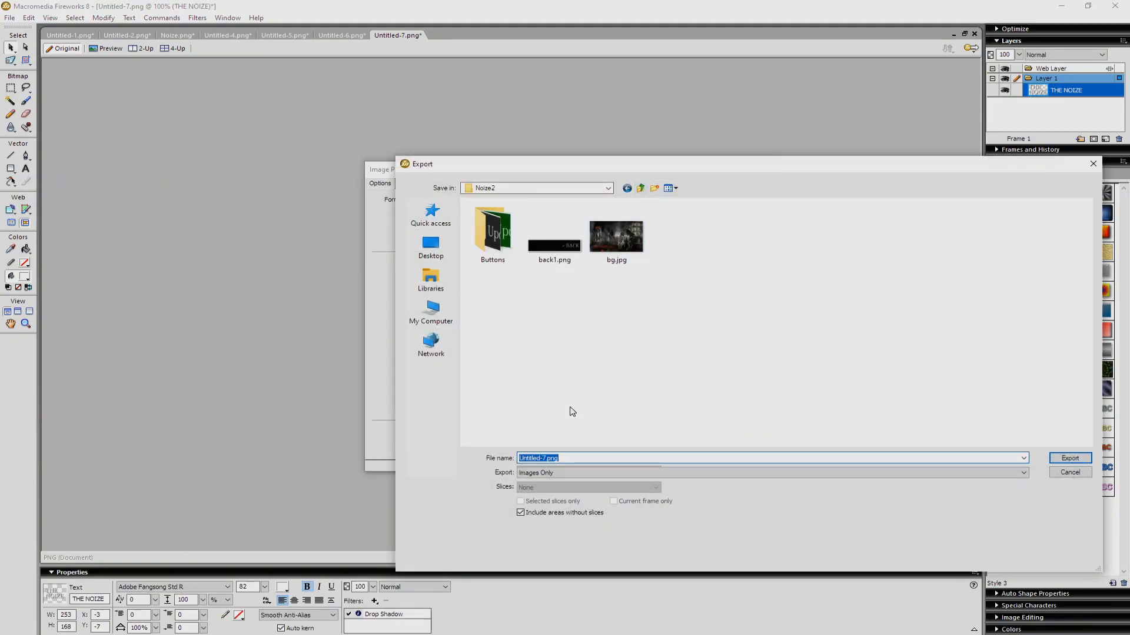
{"action": "type", "text": "title"}
{"action": "key", "text": "Return"}
Step: Switch to Game Launcher Creator PRO, insert a local image on the Main page, and load the title image from the Noize2 folder
{"action": "key", "text": "alt+Tab"}
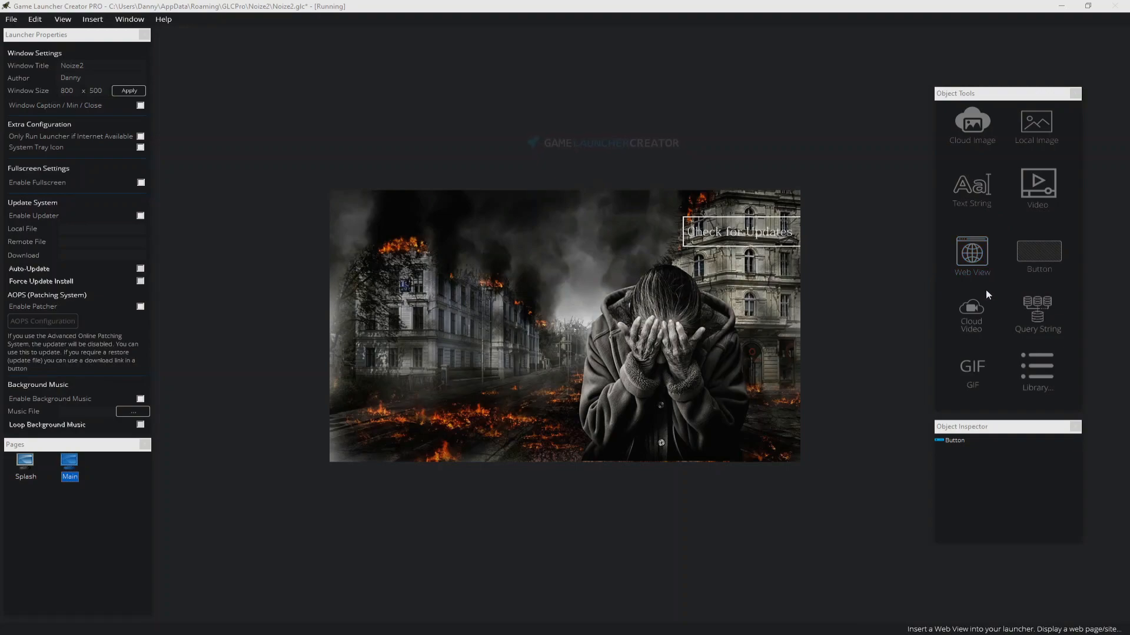
{"action": "left_click", "coordinate": [1034, 144]}
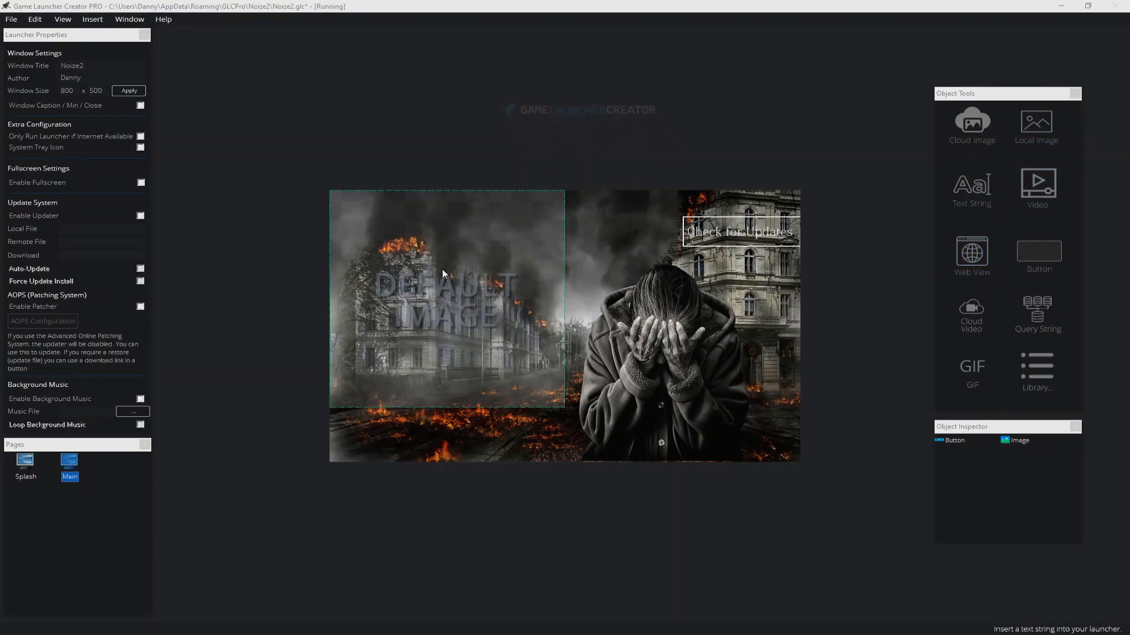
{"action": "left_click_drag", "start_coordinate": [457, 288], "coordinate": [509, 299]}
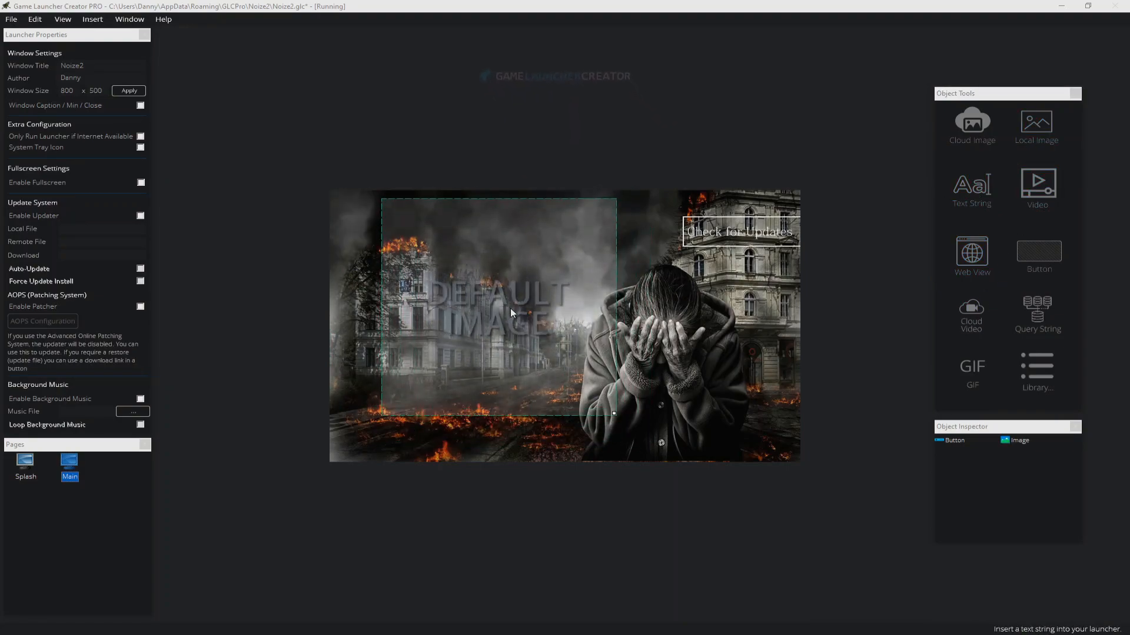
{"action": "right_click", "coordinate": [510, 308]}
{"action": "left_click", "coordinate": [539, 360]}
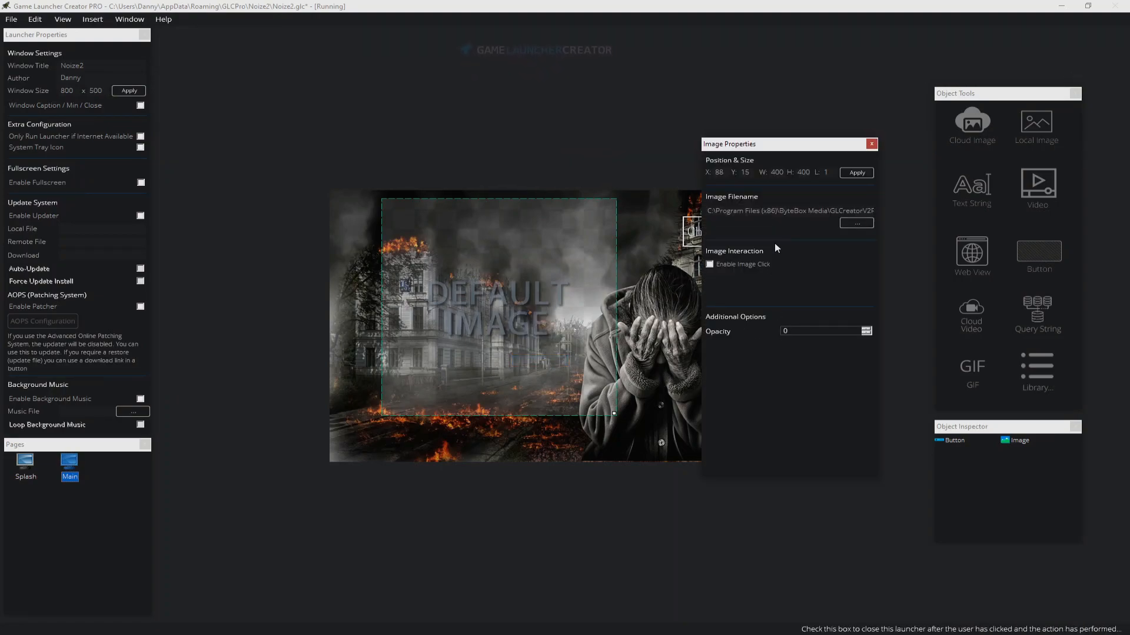
{"action": "left_click", "coordinate": [856, 223]}
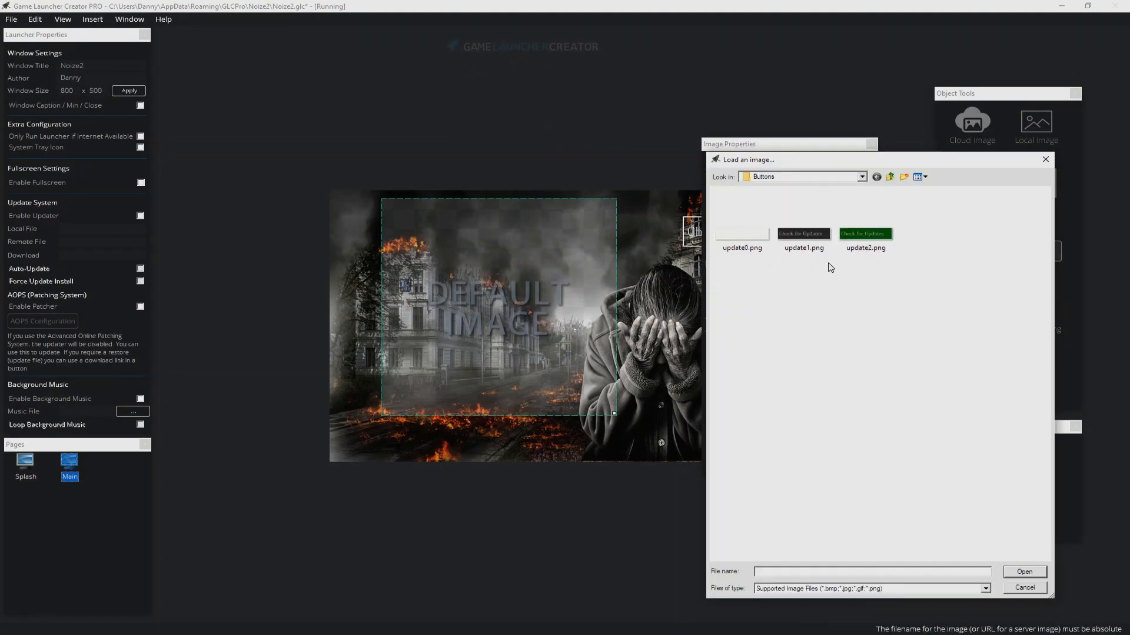
{"action": "left_click", "coordinate": [890, 177]}
{"action": "double_click", "coordinate": [907, 235]}
Step: Restore the title image to its original size and position it in the upper-left area of the launcher
{"action": "left_click_drag", "start_coordinate": [506, 343], "coordinate": [483, 355]}
{"action": "right_click", "coordinate": [483, 355]}
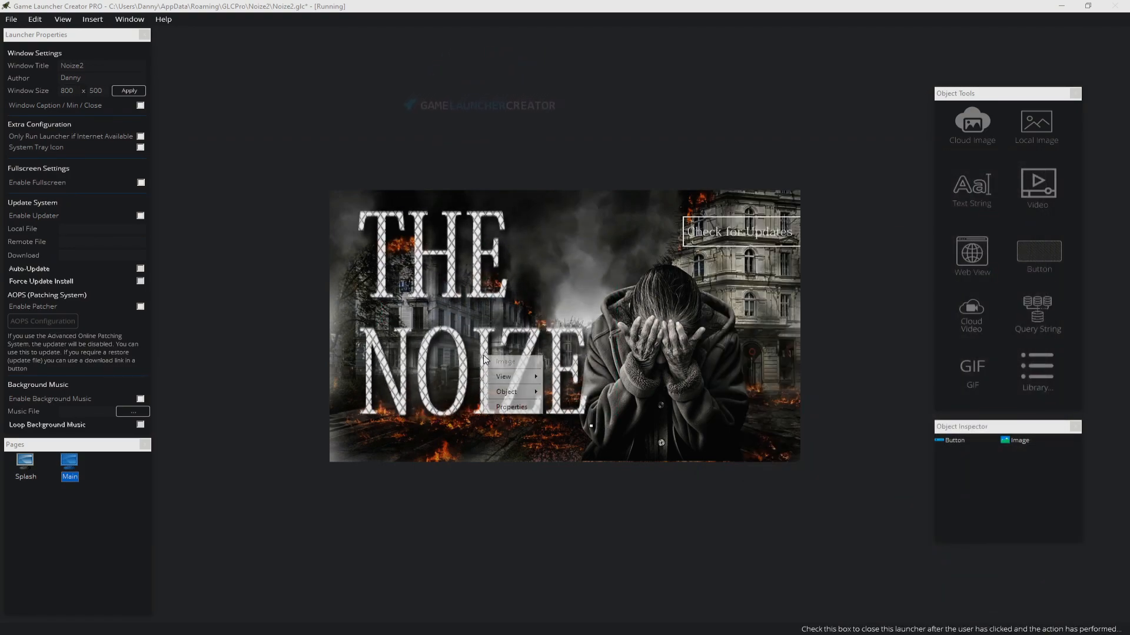
{"action": "mouse_move", "coordinate": [509, 392]}
{"action": "left_click", "coordinate": [576, 407]}
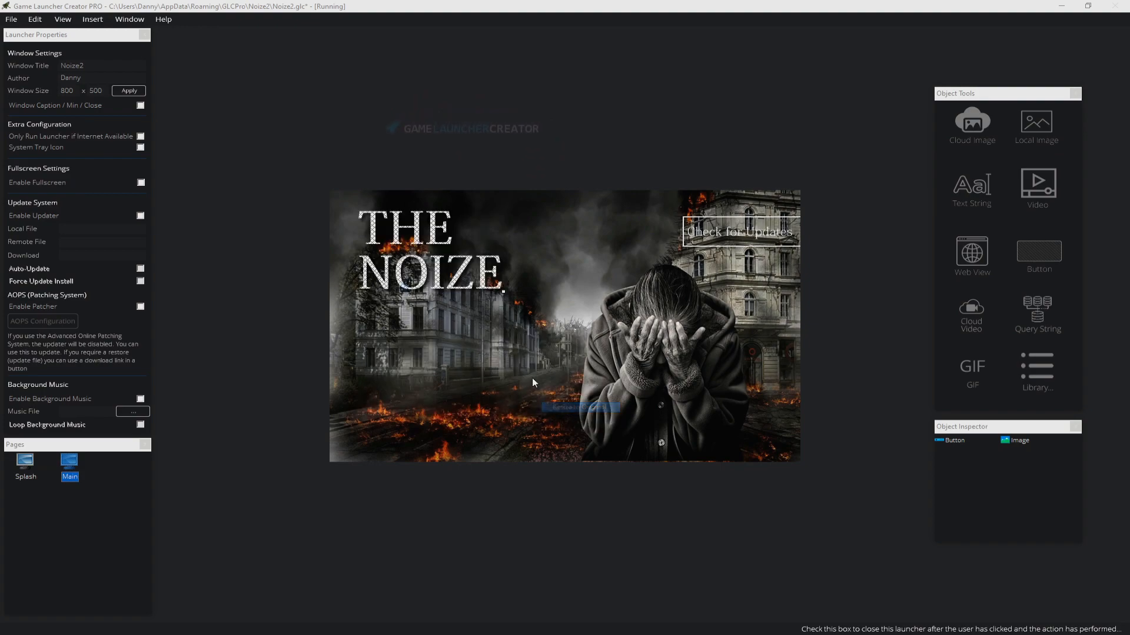
{"action": "left_click_drag", "start_coordinate": [442, 281], "coordinate": [502, 301]}
{"action": "mouse_move", "coordinate": [496, 318]}
{"action": "left_click", "coordinate": [557, 336]}
{"action": "mouse_move", "coordinate": [470, 293]}
{"action": "left_mouse_down"}
{"action": "mouse_move", "coordinate": [448, 281]}
{"action": "mouse_move", "coordinate": [464, 290]}
{"action": "left_mouse_up"}
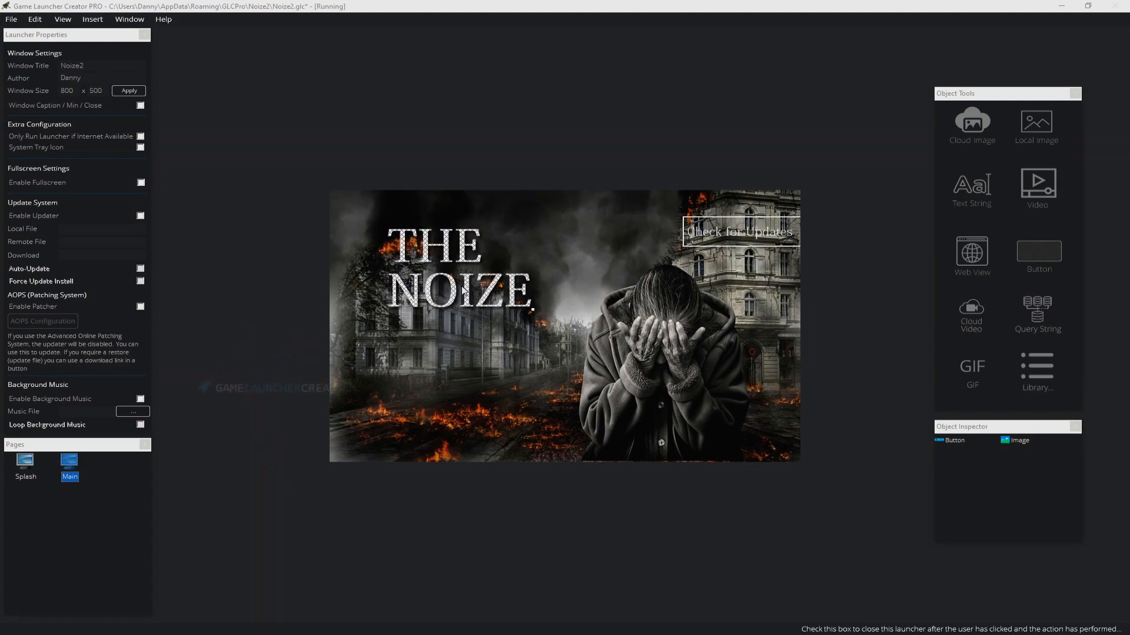
Step: Switch to Fireworks and move the LAUNCH text and its outline in Noize.png off their dark backing to about X 249, Y 237
{"action": "key", "text": "alt+Tab"}
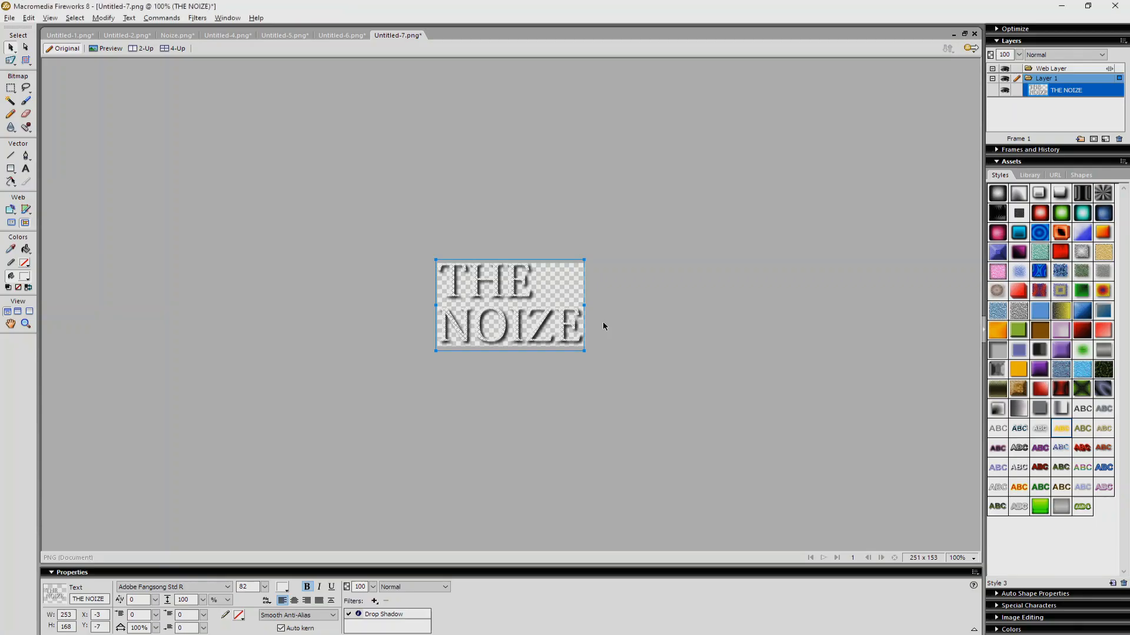
{"action": "left_click", "coordinate": [227, 36]}
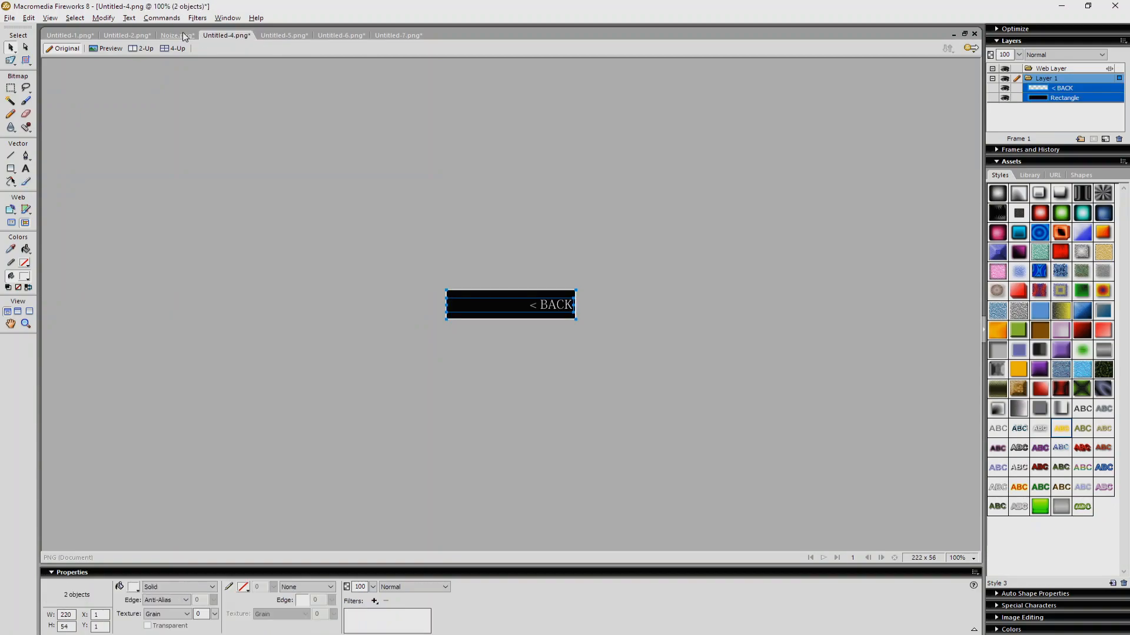
{"action": "left_click", "coordinate": [182, 35]}
{"action": "left_click", "coordinate": [400, 315]}
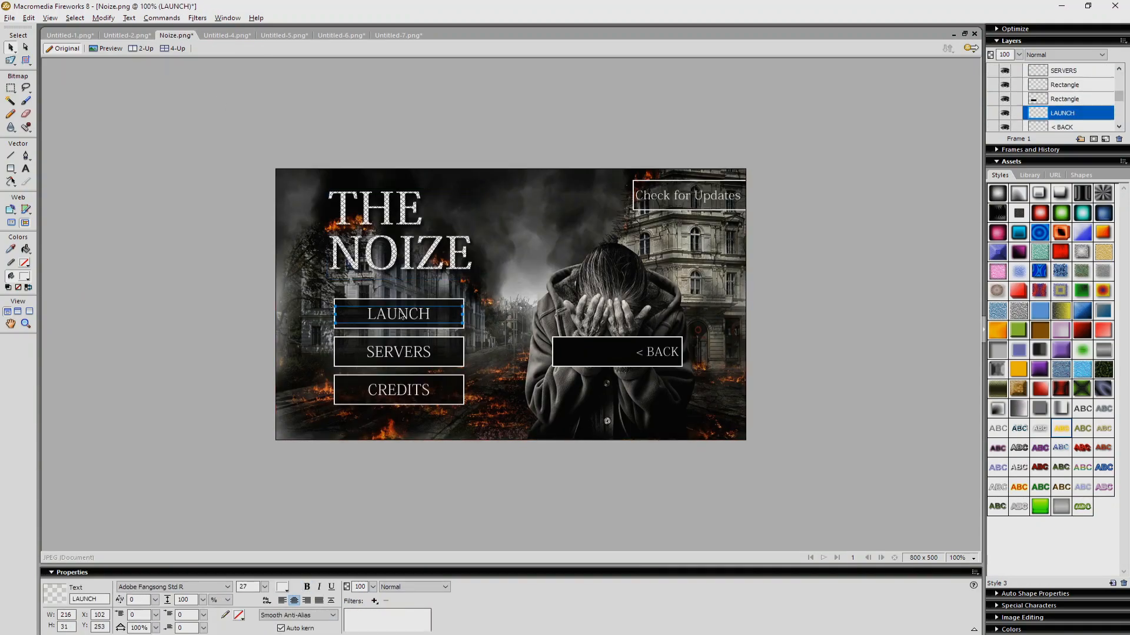
{"action": "left_click", "coordinate": [442, 301], "text": "shift"}
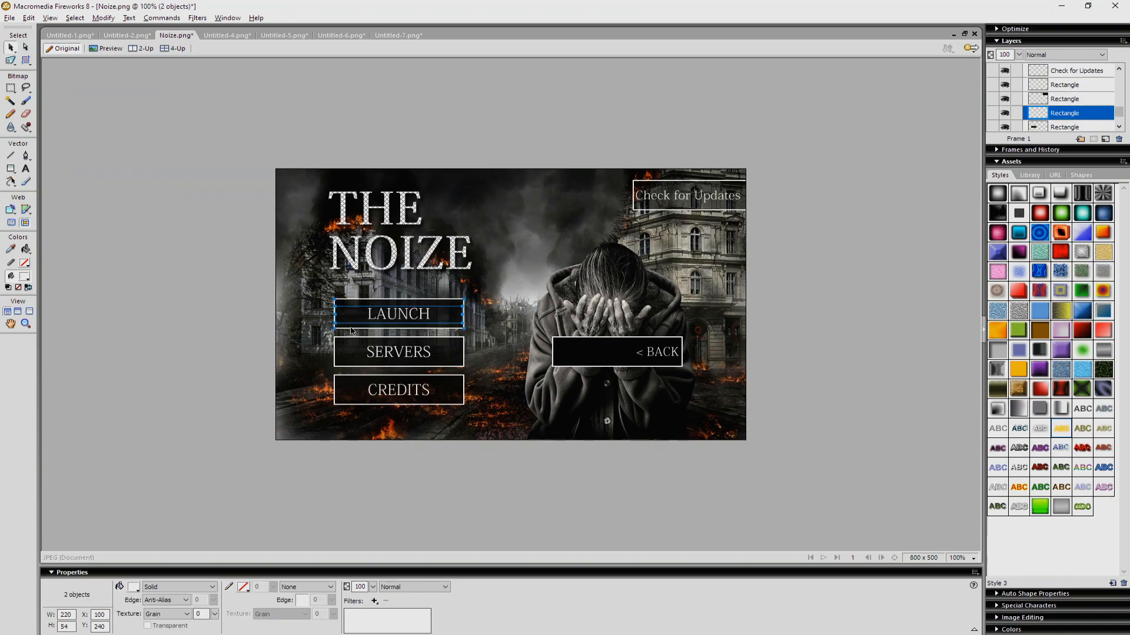
{"action": "left_click", "coordinate": [352, 330], "text": "shift"}
{"action": "left_click", "coordinate": [363, 332], "text": "shift"}
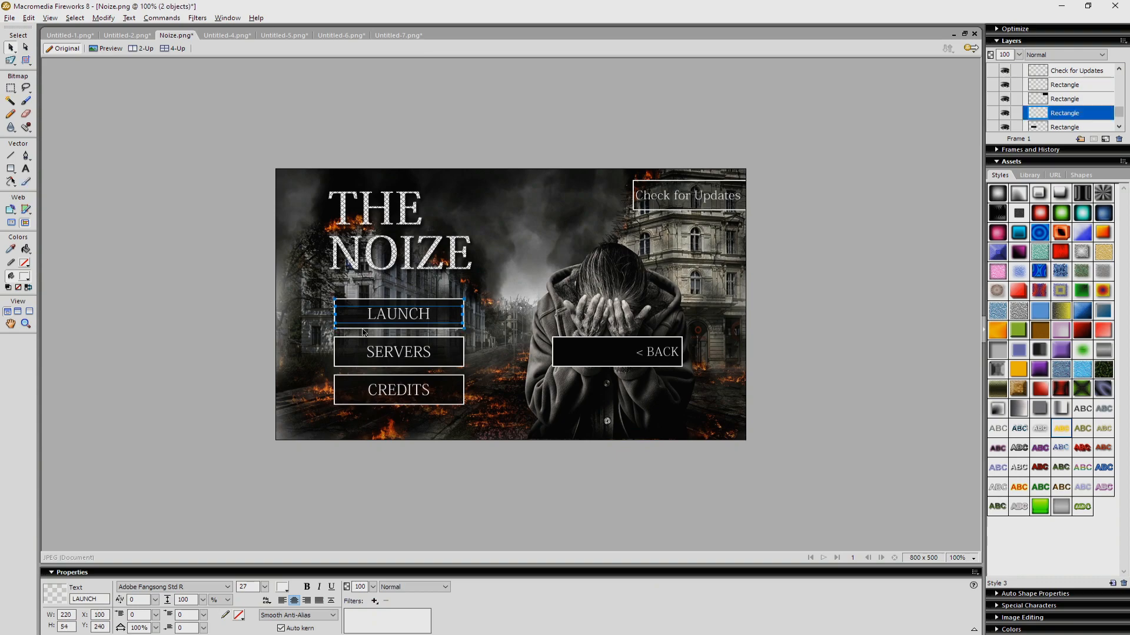
{"action": "left_click_drag", "start_coordinate": [363, 332], "coordinate": [517, 325]}
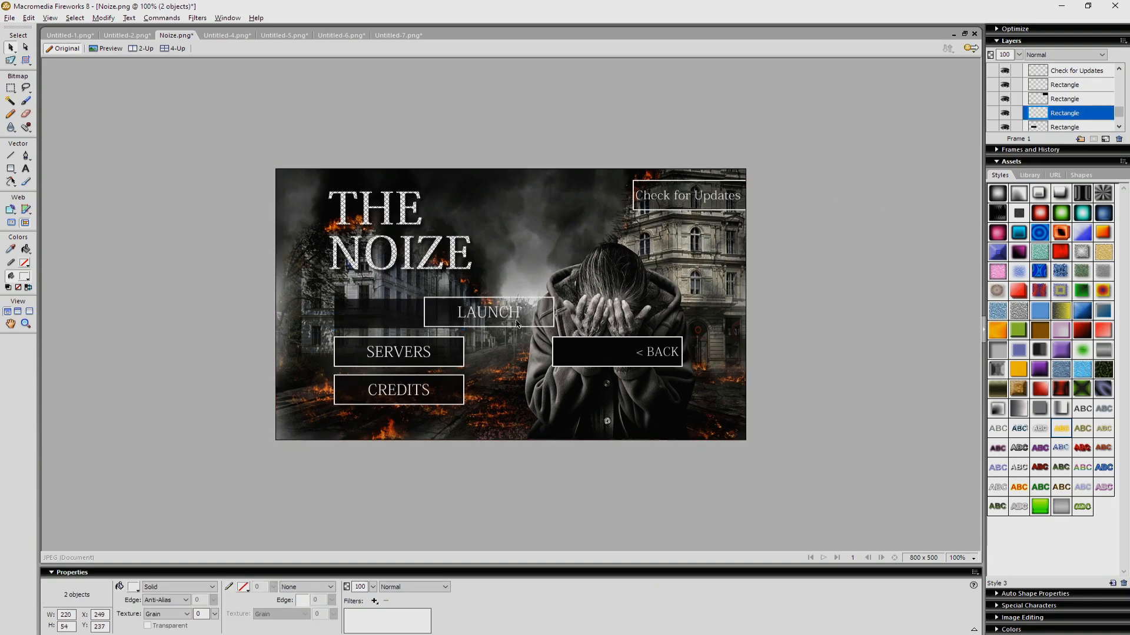
Step: Copy the LAUNCH text, outline and dark backing rectangle together into a new 374 x 58 pixel transparent document
{"action": "left_click", "coordinate": [399, 322], "text": "shift"}
{"action": "key", "text": "ctrl+c"}
{"action": "key", "text": "ctrl+n"}
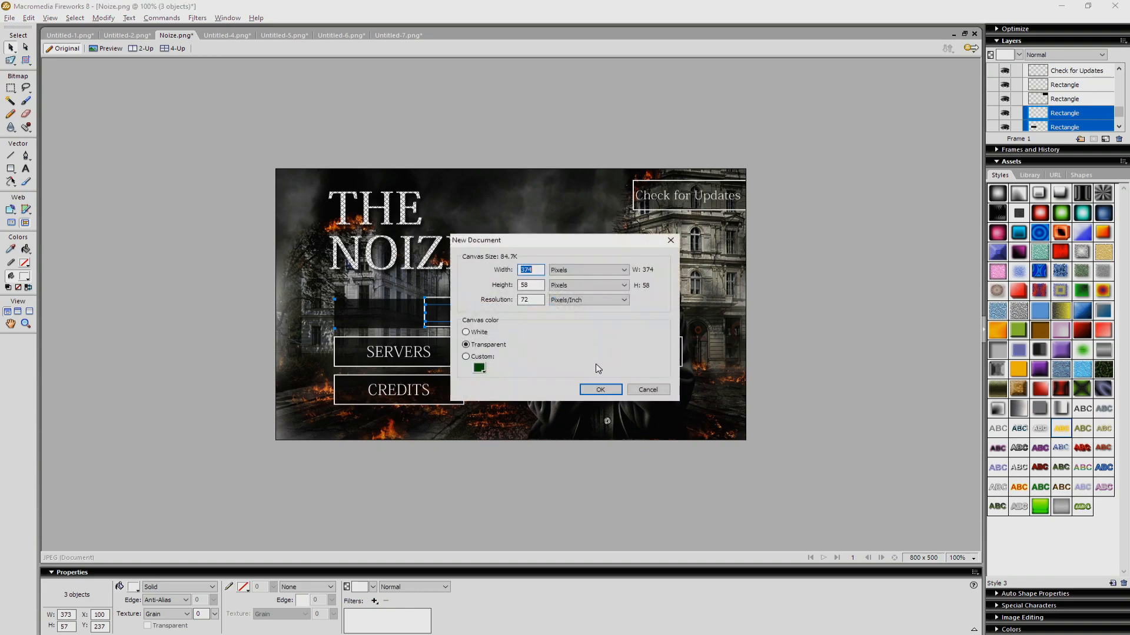
{"action": "left_click", "coordinate": [600, 389]}
{"action": "key", "text": "ctrl+v"}
Step: Set the X position of the LAUNCH text and outline to 0 so they sit over the dark backing rectangle
{"action": "left_click", "coordinate": [471, 392]}
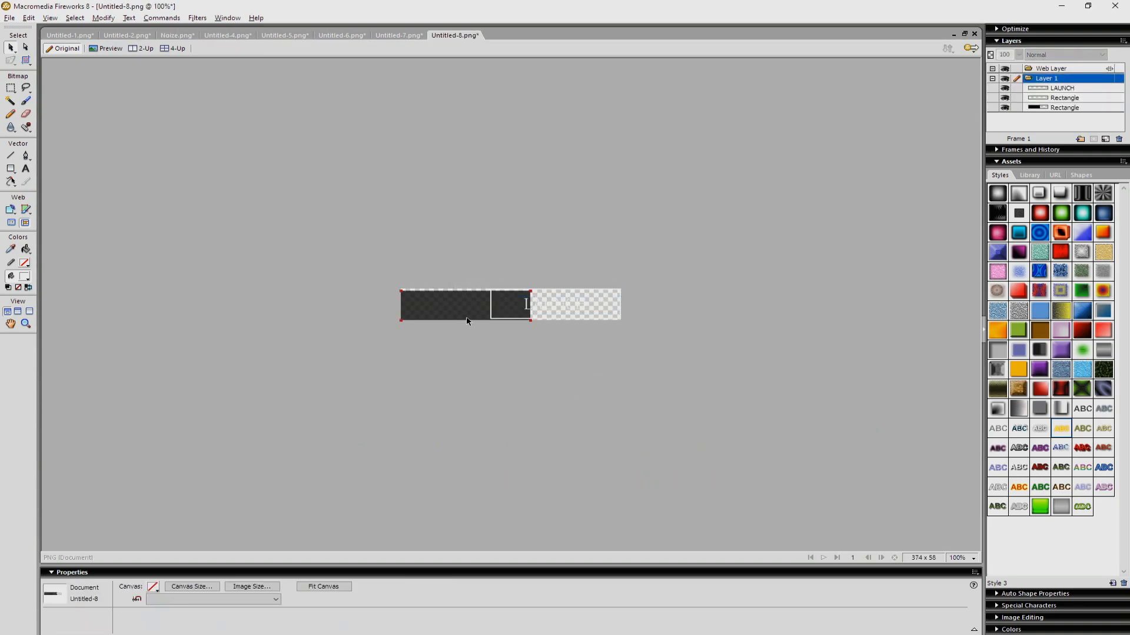
{"action": "left_click", "coordinate": [500, 319]}
{"action": "left_click", "coordinate": [558, 303], "text": "shift"}
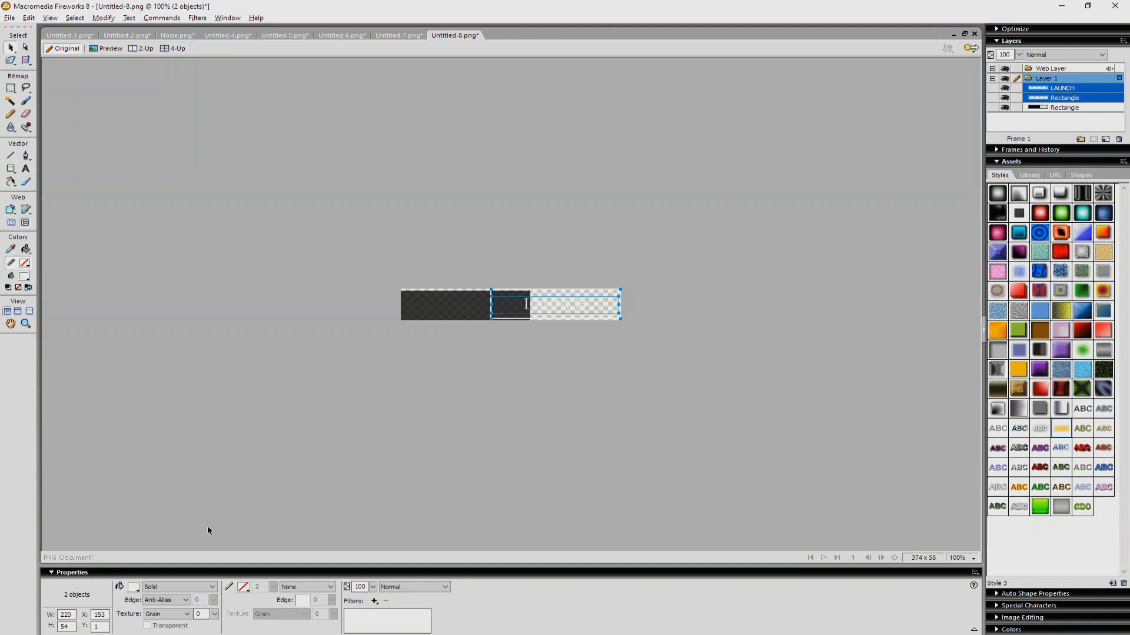
{"action": "type", "text": "0"}
{"action": "key", "text": "Return"}
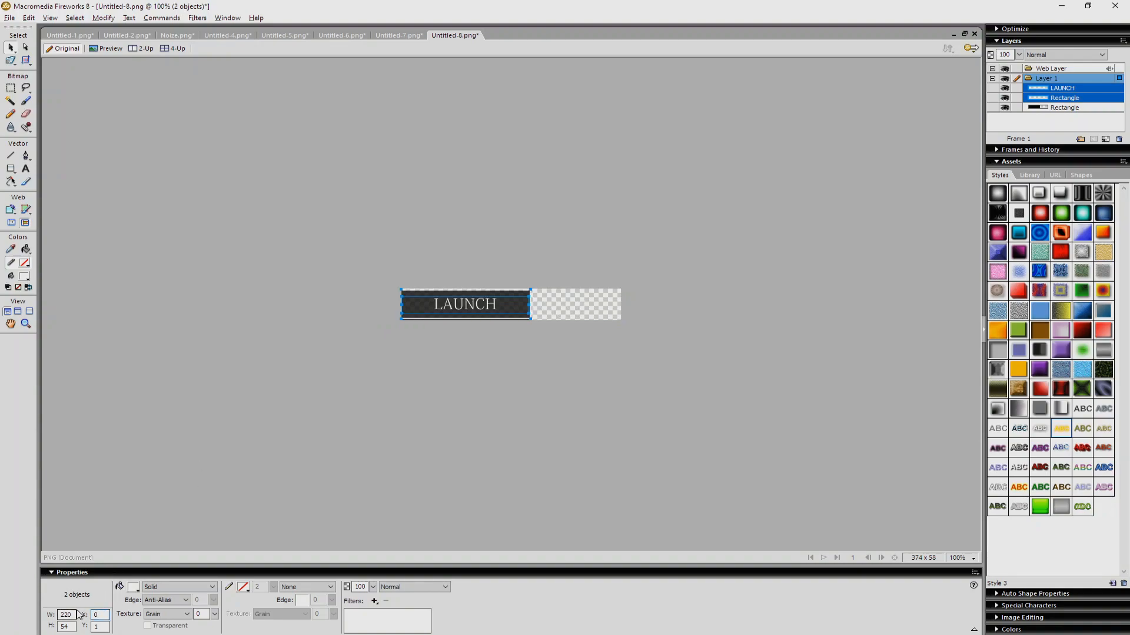
Step: Fit the canvas to the combined LAUNCH text, outline and backing rectangle
{"action": "left_click", "coordinate": [390, 419]}
{"action": "left_click", "coordinate": [324, 589]}
{"action": "left_click", "coordinate": [482, 432]}
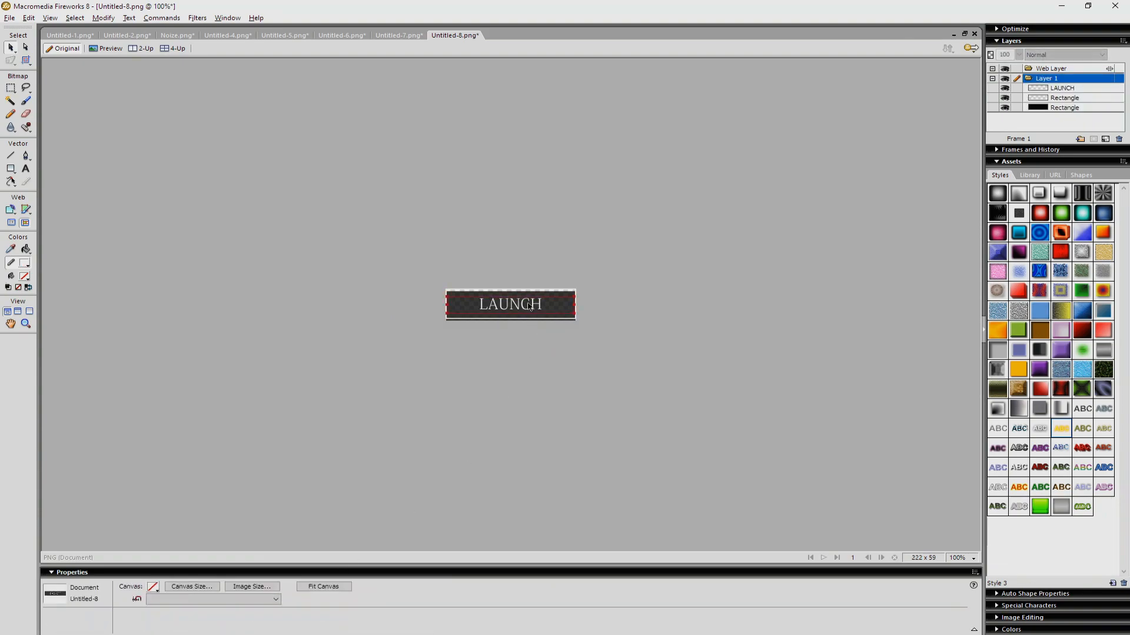
Step: Align the dark backing rectangle inside the white outline at Y 2 and refit the canvas to 222 x 56 pixels
{"action": "left_click", "coordinate": [26, 324]}
{"action": "left_click", "coordinate": [529, 291]}
{"action": "left_click", "coordinate": [534, 286]}
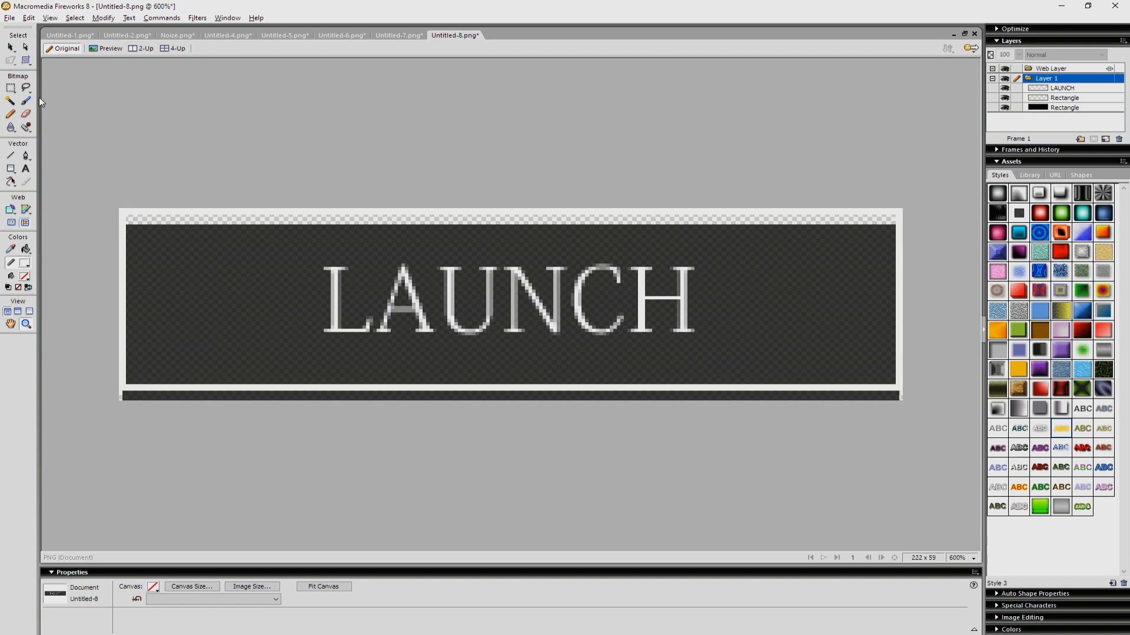
{"action": "left_click", "coordinate": [191, 341]}
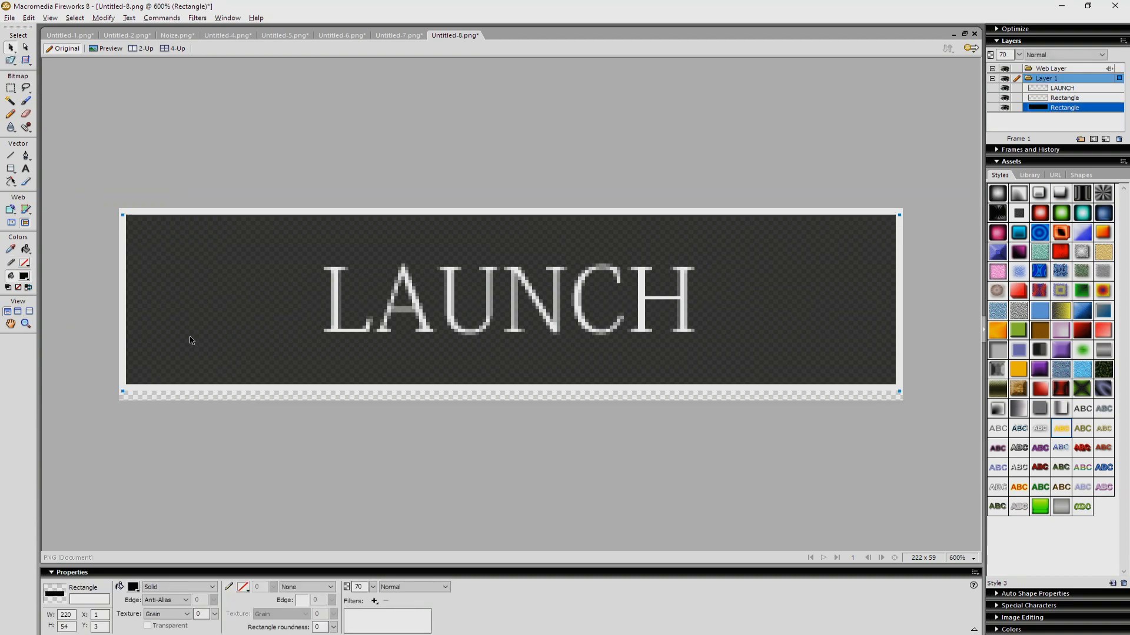
{"action": "left_click", "coordinate": [194, 387]}
{"action": "left_click", "coordinate": [324, 587]}
{"action": "left_click", "coordinate": [263, 501]}
{"action": "left_click", "coordinate": [26, 323]}
{"action": "left_click", "coordinate": [333, 343], "text": "alt"}
{"action": "left_click", "coordinate": [331, 343], "text": "alt"}
{"action": "left_click", "coordinate": [311, 275], "text": "alt"}
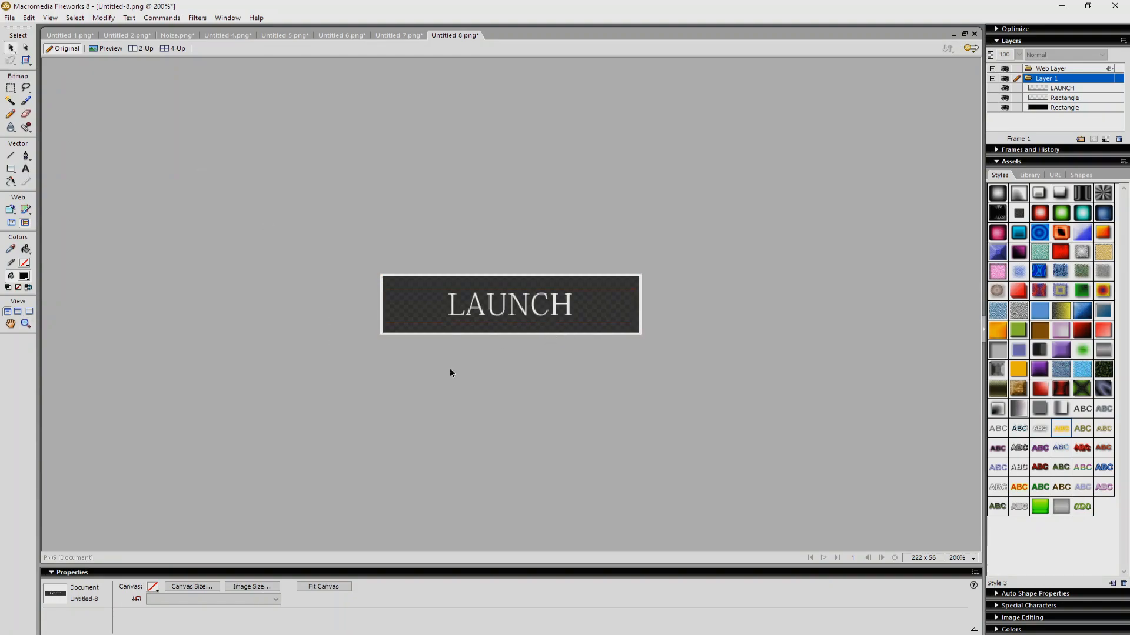
Step: Export the dark LAUNCH button as a PNG 32 image named launch0 in the Buttons folder
{"action": "left_click", "coordinate": [544, 308]}
{"action": "left_click", "coordinate": [543, 374]}
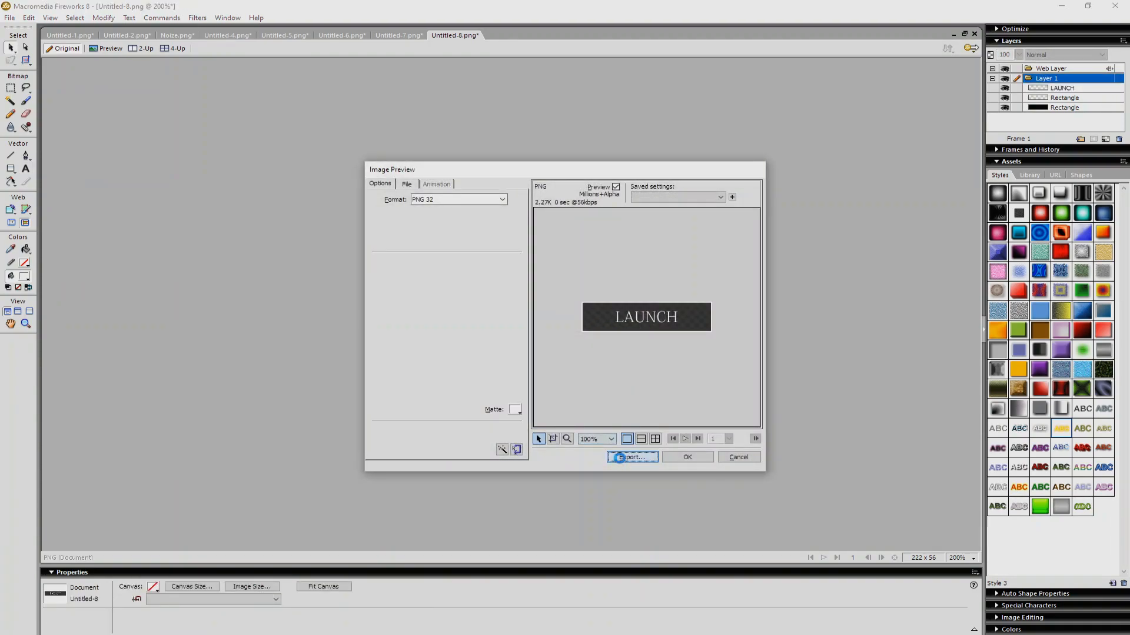
{"action": "left_click", "coordinate": [627, 459]}
{"action": "double_click", "coordinate": [493, 235]}
{"action": "left_click", "coordinate": [573, 459]}
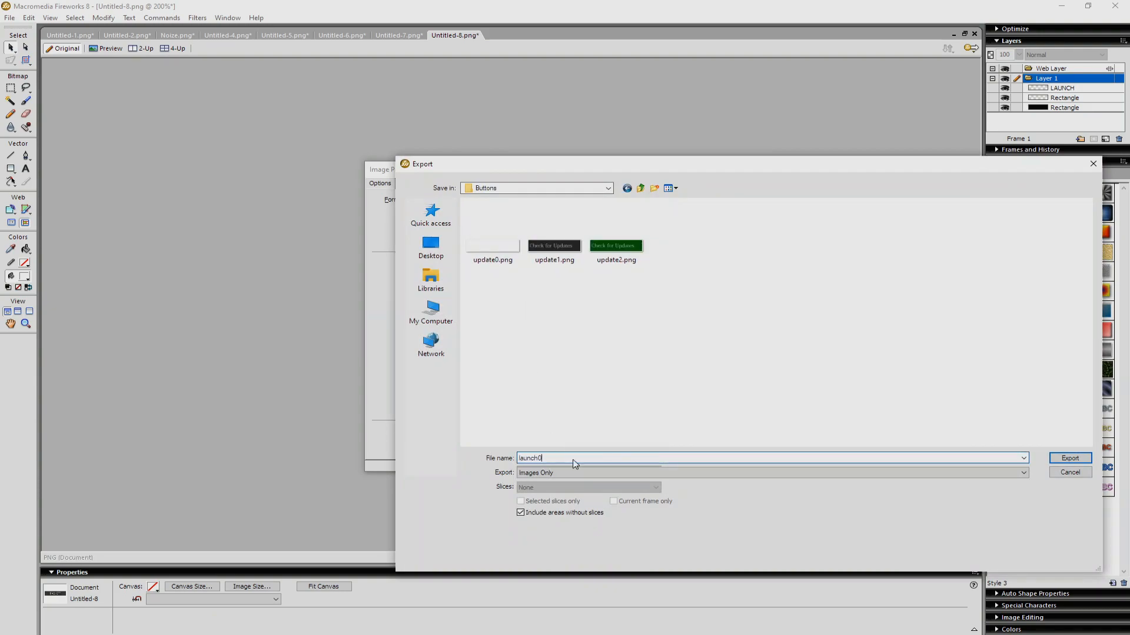
{"action": "key", "text": "Return"}
Step: Change the fill of the LAUNCH button's backing rectangle to dark teal
{"action": "left_click", "coordinate": [636, 325]}
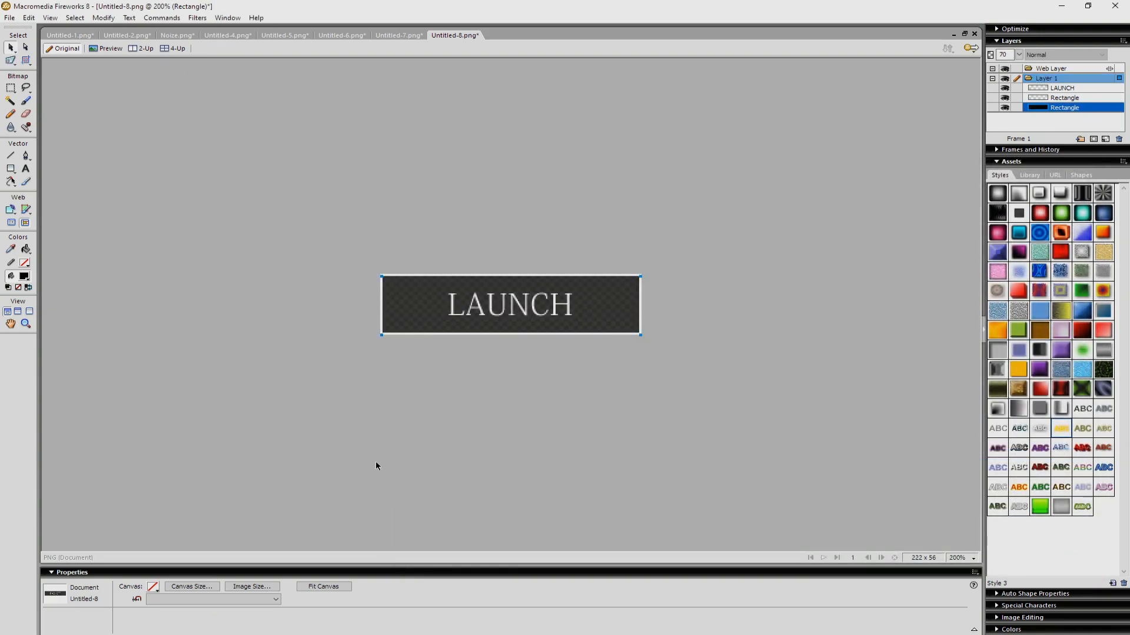
{"action": "left_click", "coordinate": [136, 587]}
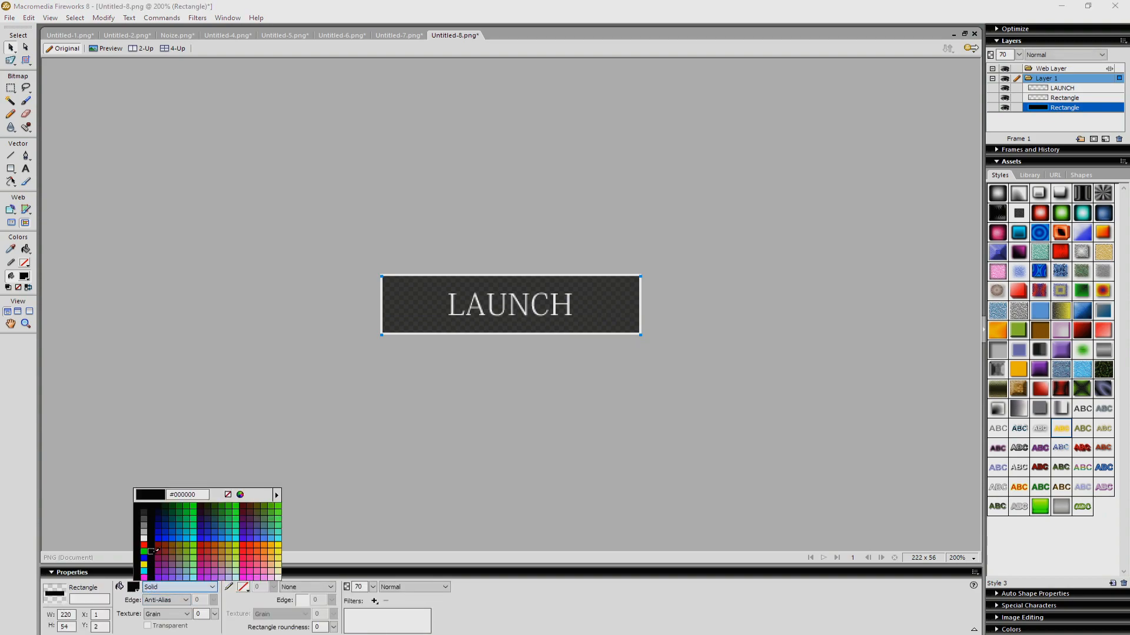
{"action": "left_click", "coordinate": [165, 512]}
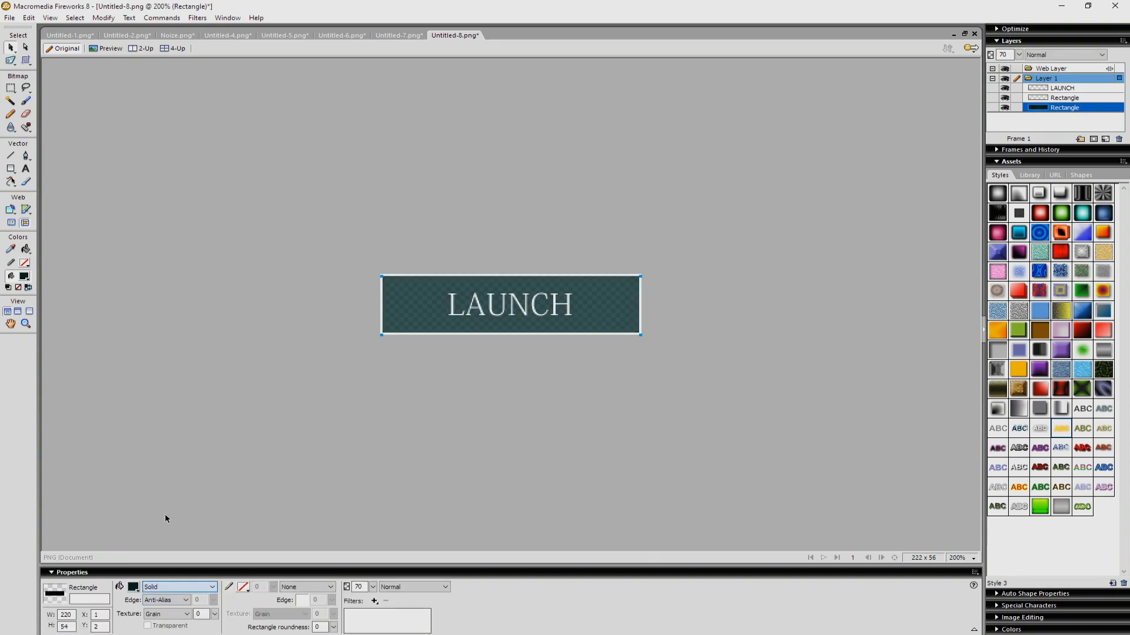
Step: Export the teal LAUNCH button as launch1.png in the Buttons folder
{"action": "left_click", "coordinate": [495, 465]}
{"action": "key", "text": "ctrl+shift+x"}
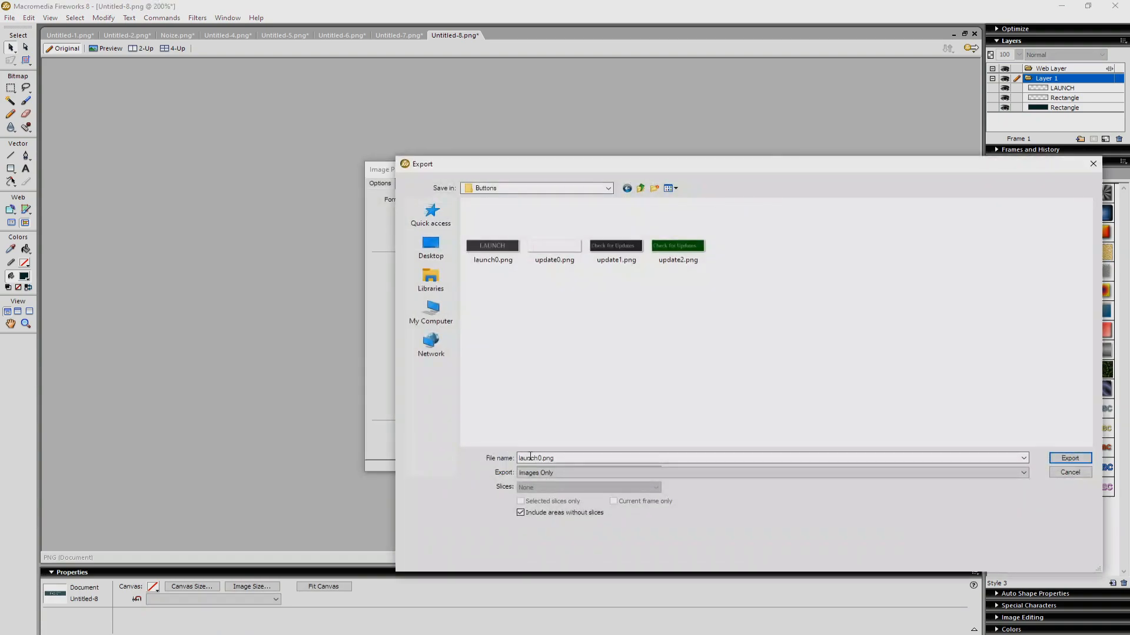
{"action": "left_click", "coordinate": [536, 458]}
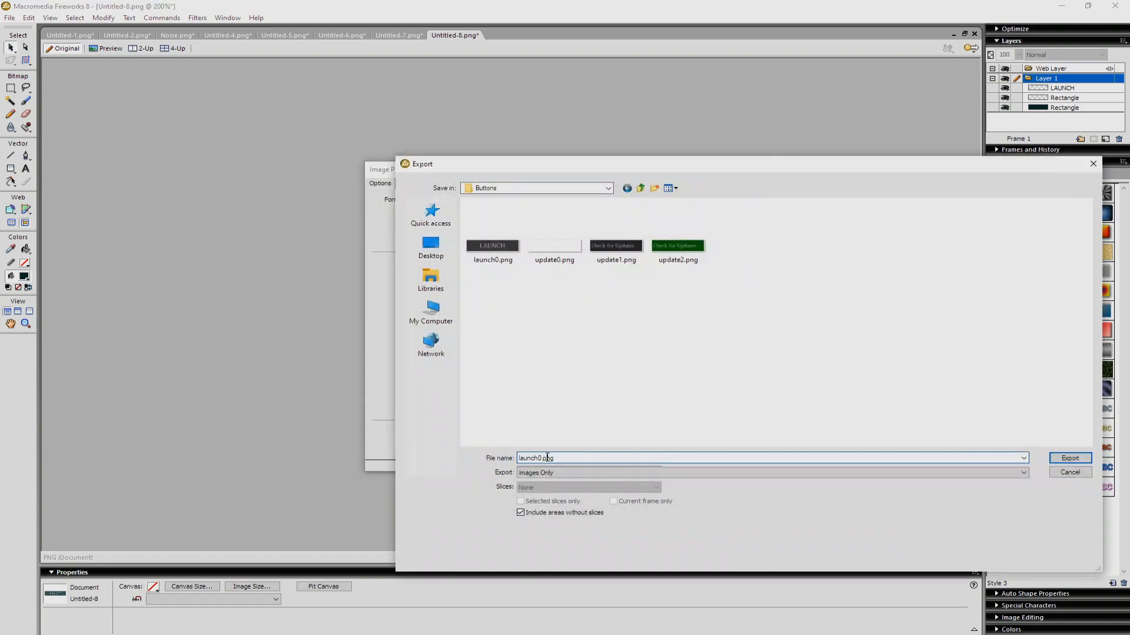
{"action": "key", "text": "Return"}
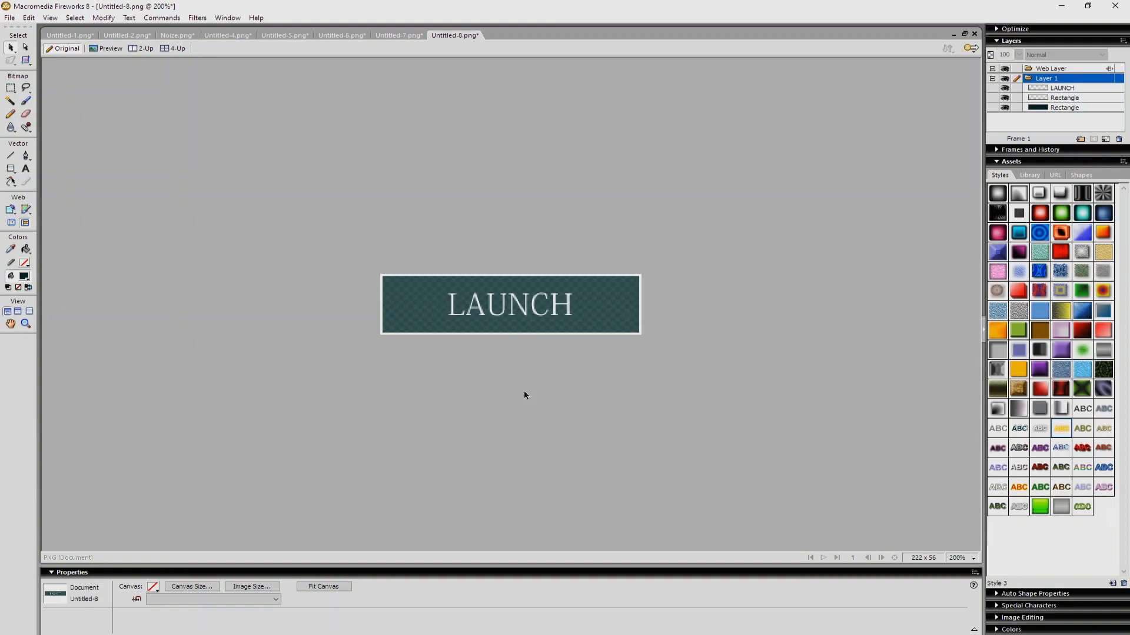
Step: Switch to Game Launcher Creator PRO, shift THE NOIZE title slightly up and left, and place a new button beneath it
{"action": "key", "text": "alt+Tab"}
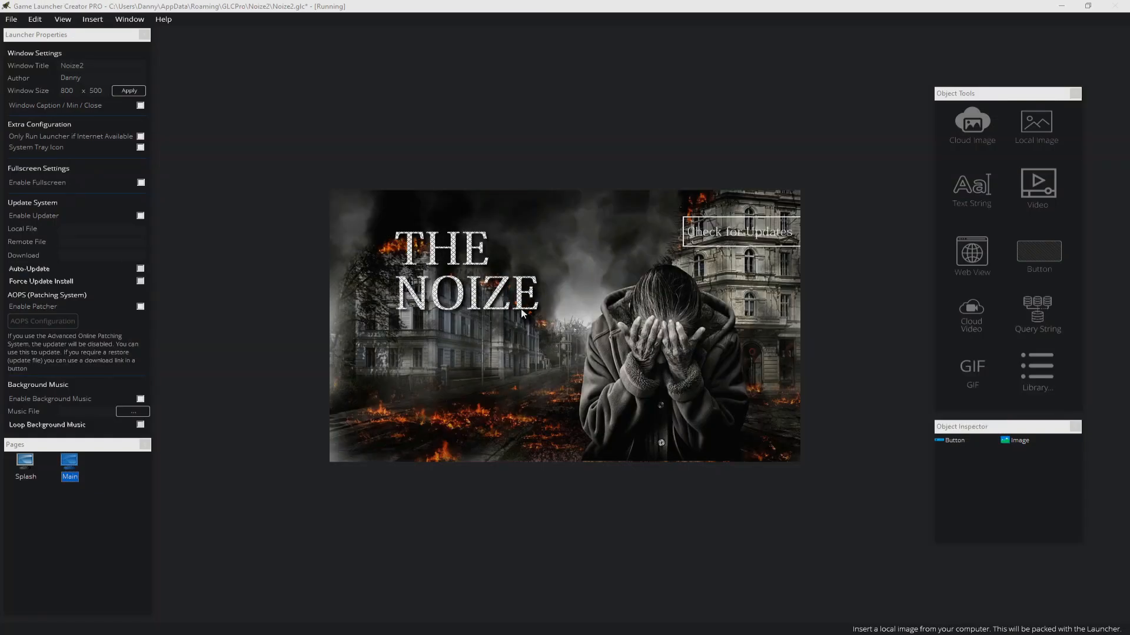
{"action": "left_click_drag", "start_coordinate": [508, 305], "coordinate": [497, 300]}
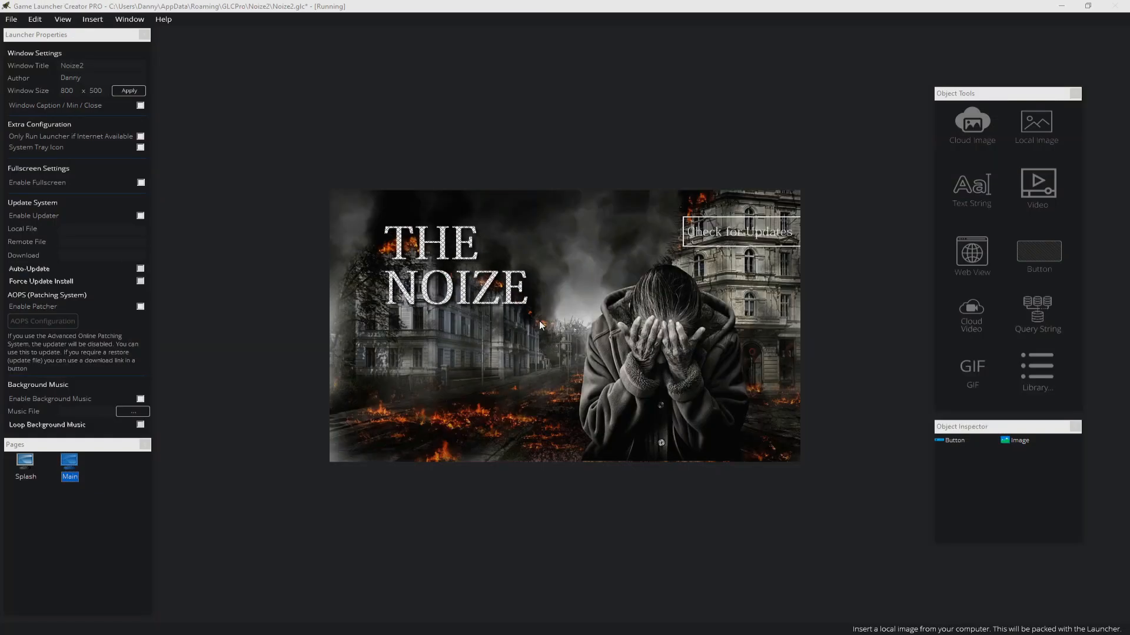
{"action": "left_click", "coordinate": [1043, 255]}
{"action": "left_click_drag", "start_coordinate": [393, 195], "coordinate": [507, 334]}
Step: Assign launch0.png as the new button's up image and launch1.png as its hover and click images
{"action": "right_click", "coordinate": [507, 335]}
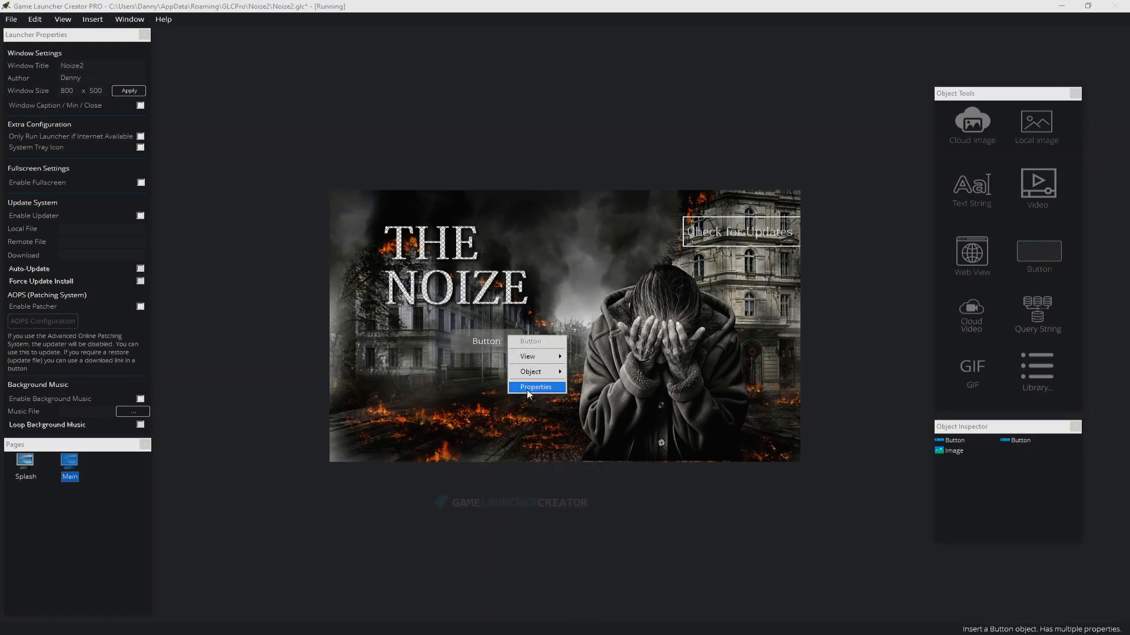
{"action": "left_click", "coordinate": [528, 388]}
{"action": "left_click", "coordinate": [730, 228]}
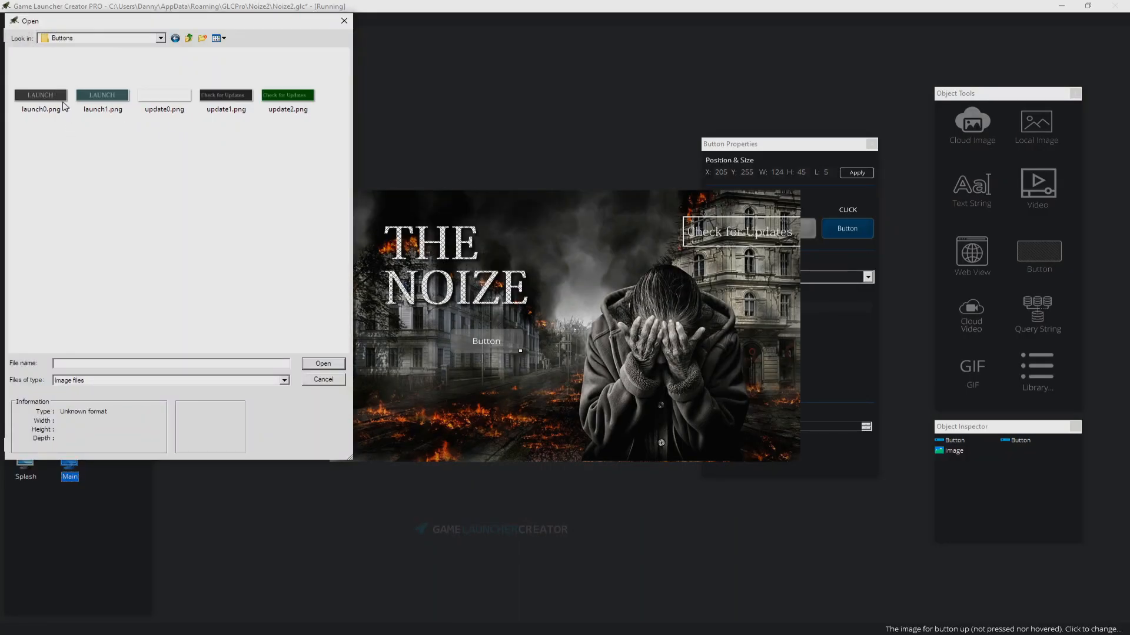
{"action": "double_click", "coordinate": [63, 104]}
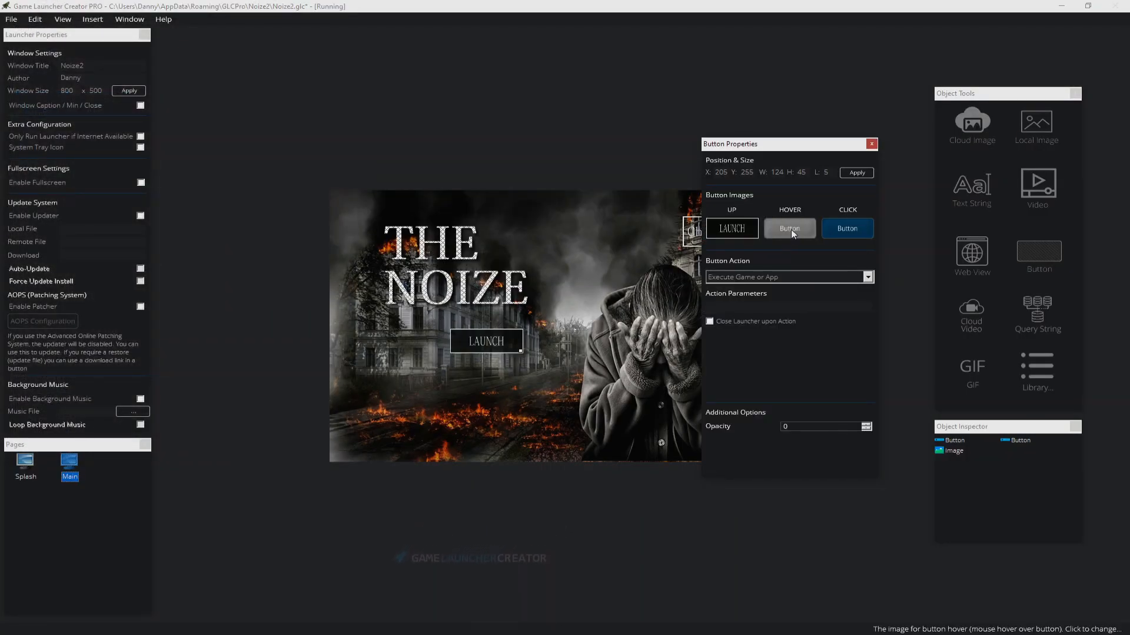
{"action": "left_click", "coordinate": [791, 229]}
{"action": "left_click", "coordinate": [101, 97]}
{"action": "double_click", "coordinate": [100, 96]}
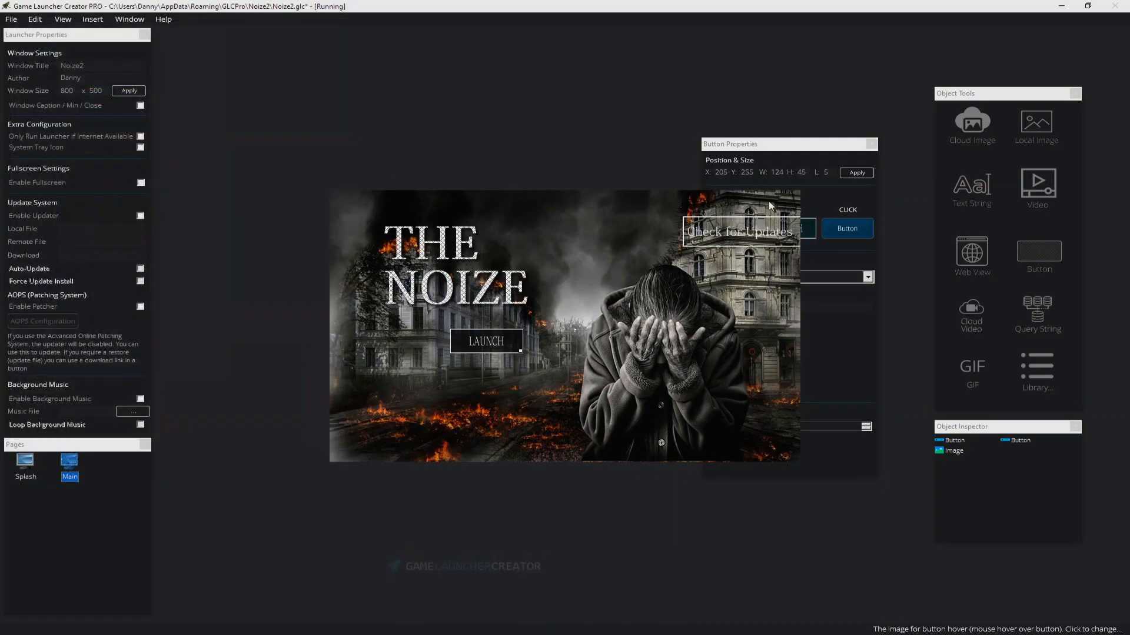
{"action": "left_click", "coordinate": [849, 229]}
{"action": "left_click", "coordinate": [97, 98]}
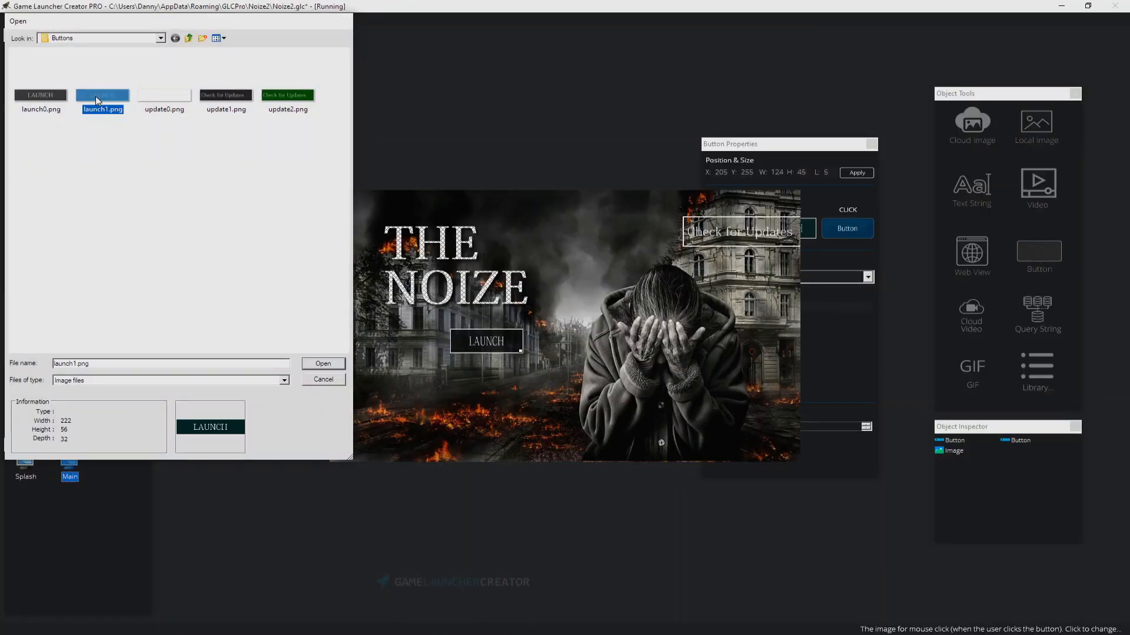
{"action": "double_click", "coordinate": [96, 96]}
Step: Restore the LAUNCH button to its original image size and position it under the title at about X 104, Y 266
{"action": "right_click", "coordinate": [493, 348]}
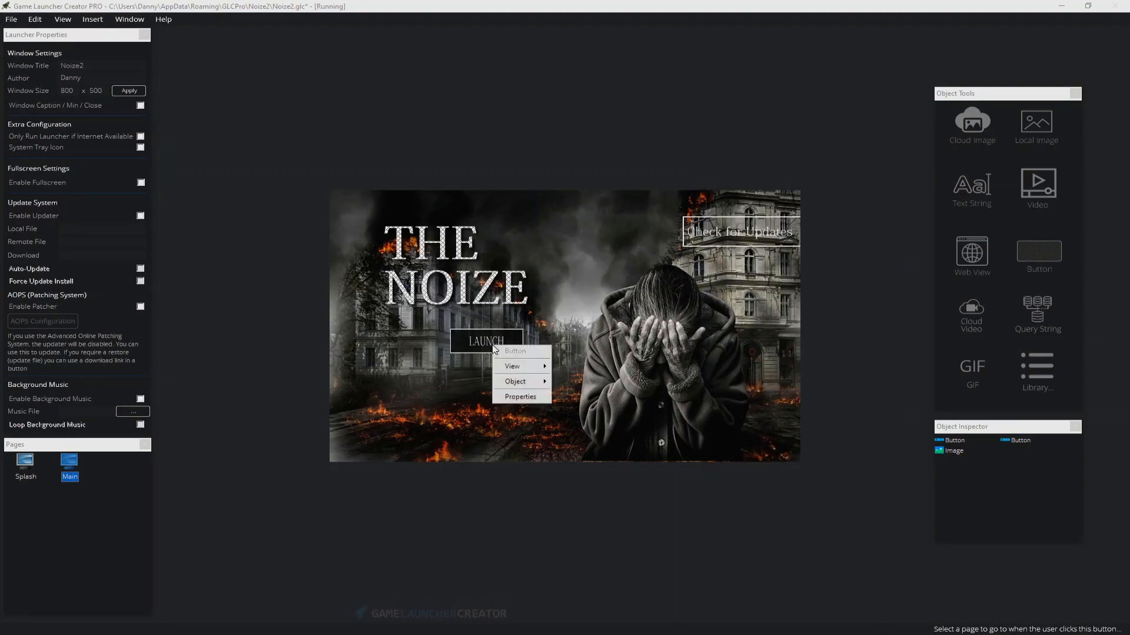
{"action": "mouse_move", "coordinate": [518, 382]}
{"action": "left_click", "coordinate": [585, 397]}
{"action": "left_click_drag", "start_coordinate": [493, 346], "coordinate": [474, 353]}
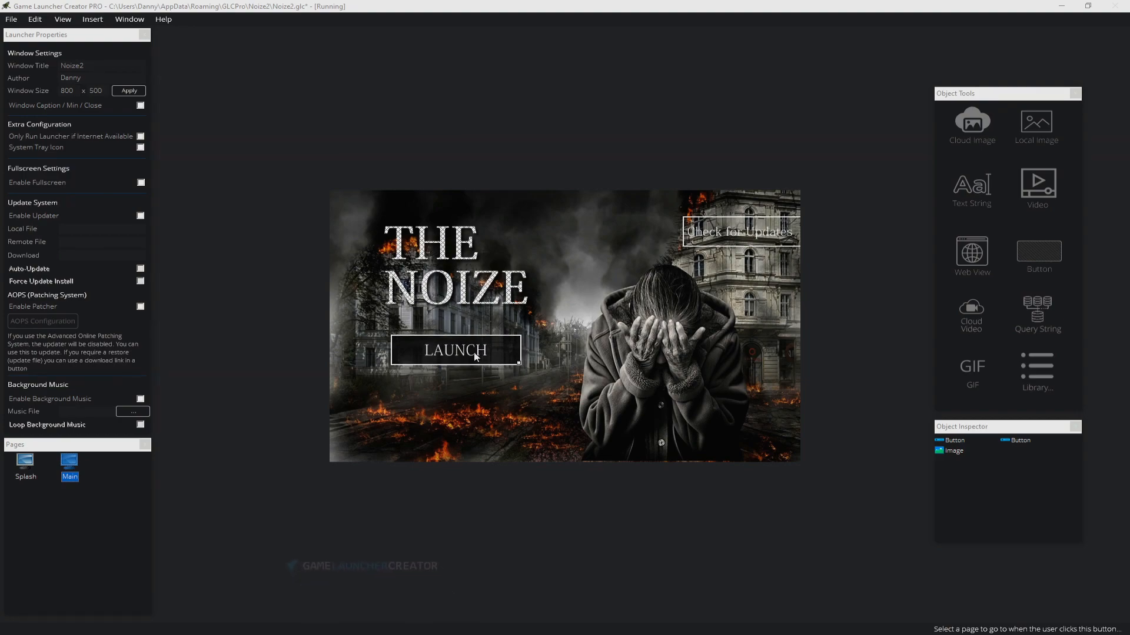
Step: Set the LAUNCH button's Execute Game or App action parameter to game.exe and close its properties
{"action": "right_click", "coordinate": [477, 356]}
{"action": "left_click", "coordinate": [514, 404]}
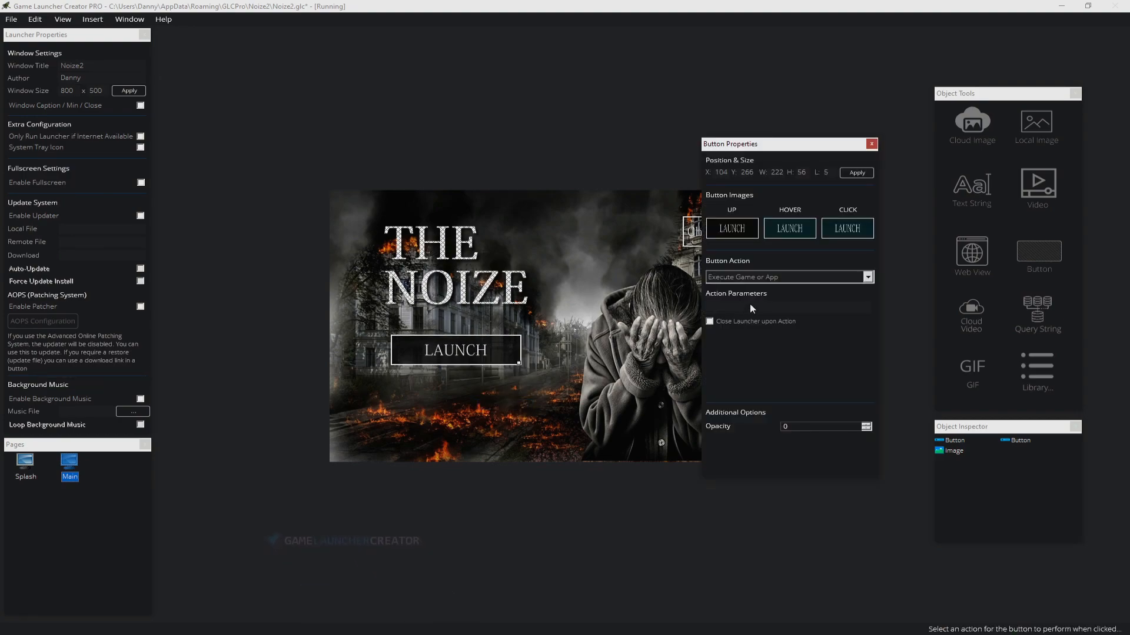
{"action": "left_click", "coordinate": [766, 306]}
{"action": "type", "text": "game.exe"}
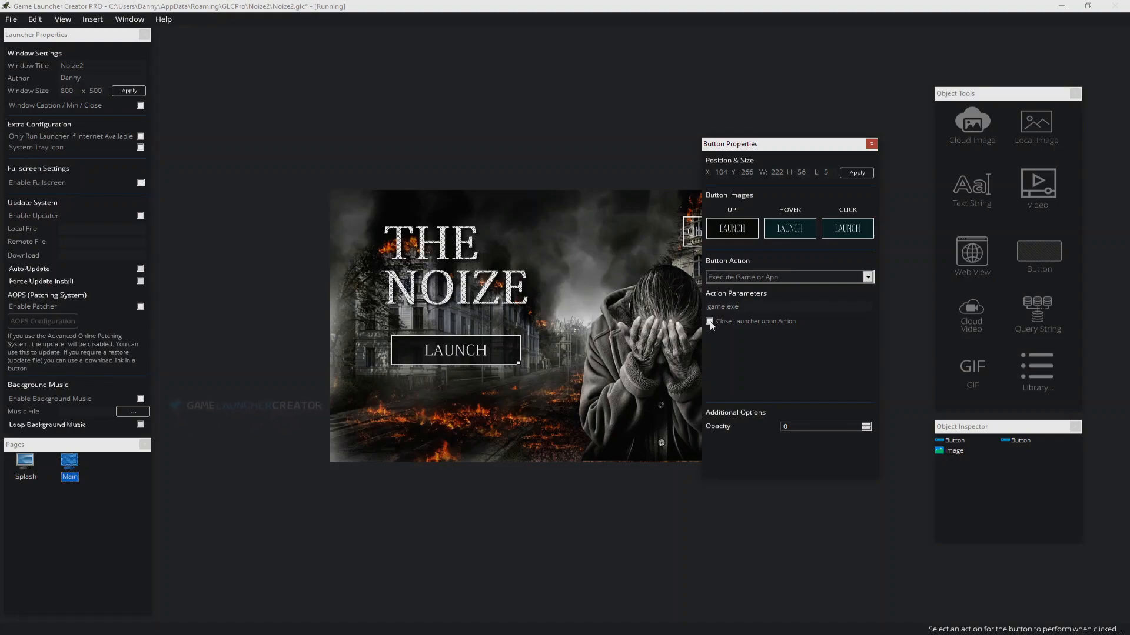
{"action": "left_click", "coordinate": [747, 309]}
{"action": "left_click", "coordinate": [871, 144]}
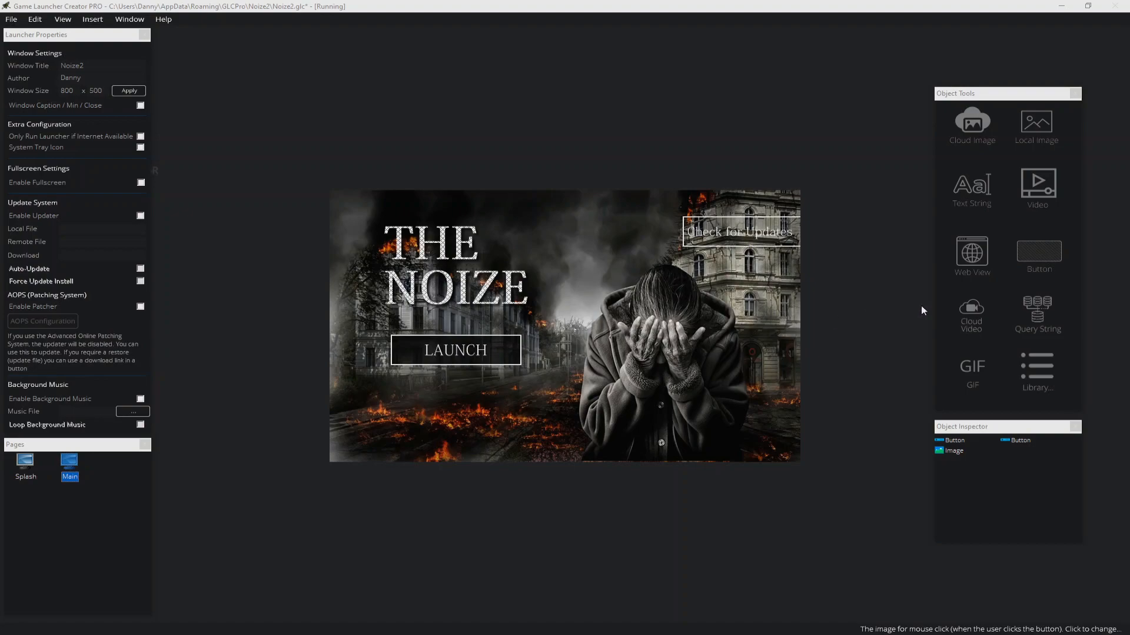
Step: Insert another button on the launcher and place it below and to the right of the LAUNCH button
{"action": "left_click", "coordinate": [1039, 252]}
{"action": "left_click_drag", "start_coordinate": [376, 203], "coordinate": [591, 387]}
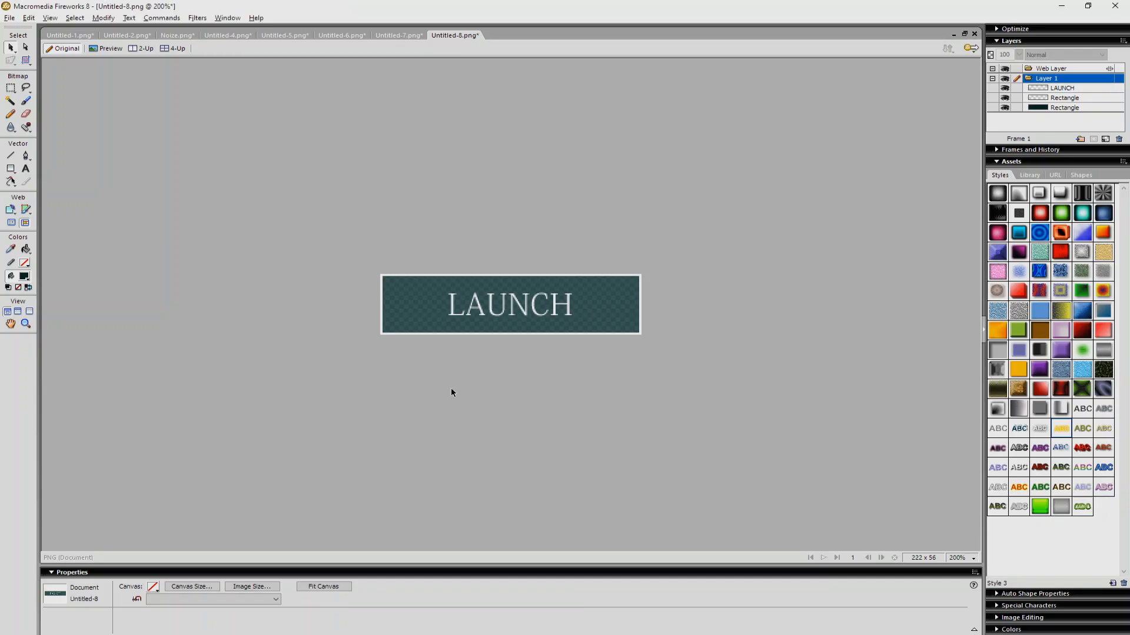
{"action": "double_click", "coordinate": [521, 306]}
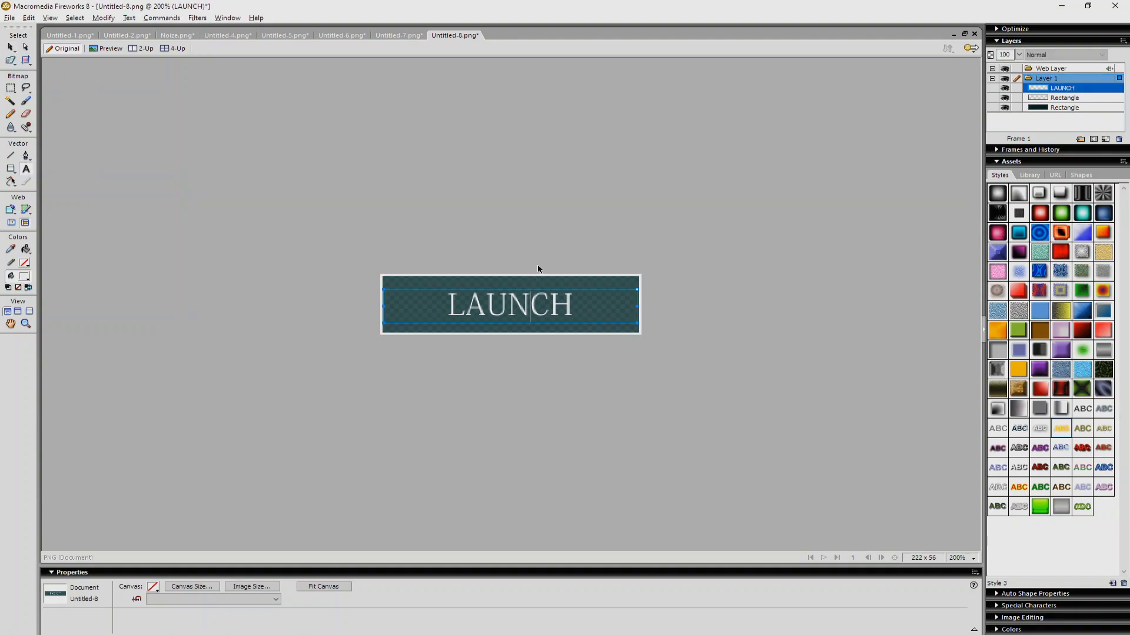
{"action": "key", "text": "ctrl+a"}
{"action": "type", "text": "SERVERS"}
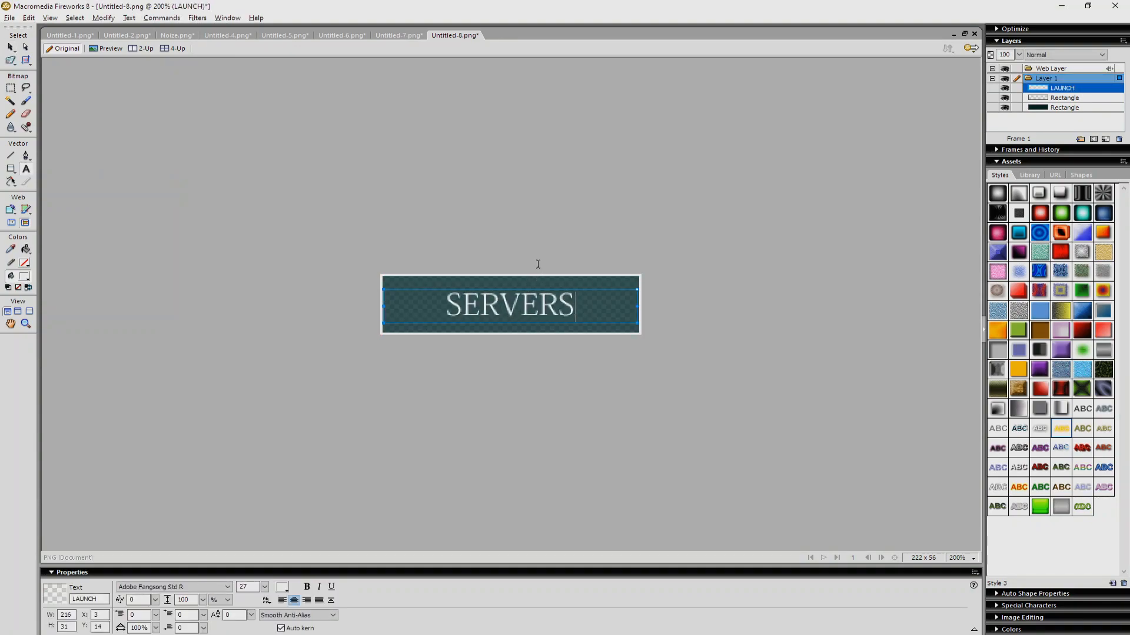
{"action": "left_click", "coordinate": [537, 264]}
Step: Undo back to the black backing fill in Fireworks and replace the LAUNCH button text with SERVERS
{"action": "key", "text": "ctrl+z"}
{"action": "key", "text": "ctrl+z"}
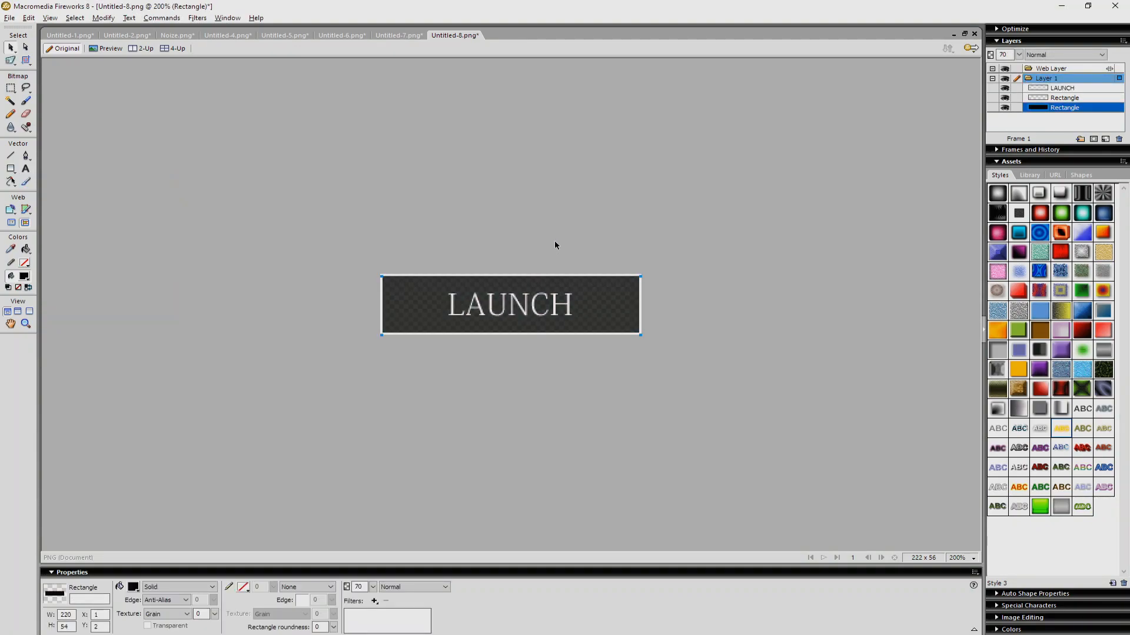
{"action": "double_click", "coordinate": [542, 308]}
{"action": "key", "text": "ctrl+a"}
{"action": "type", "text": "SERVERS"}
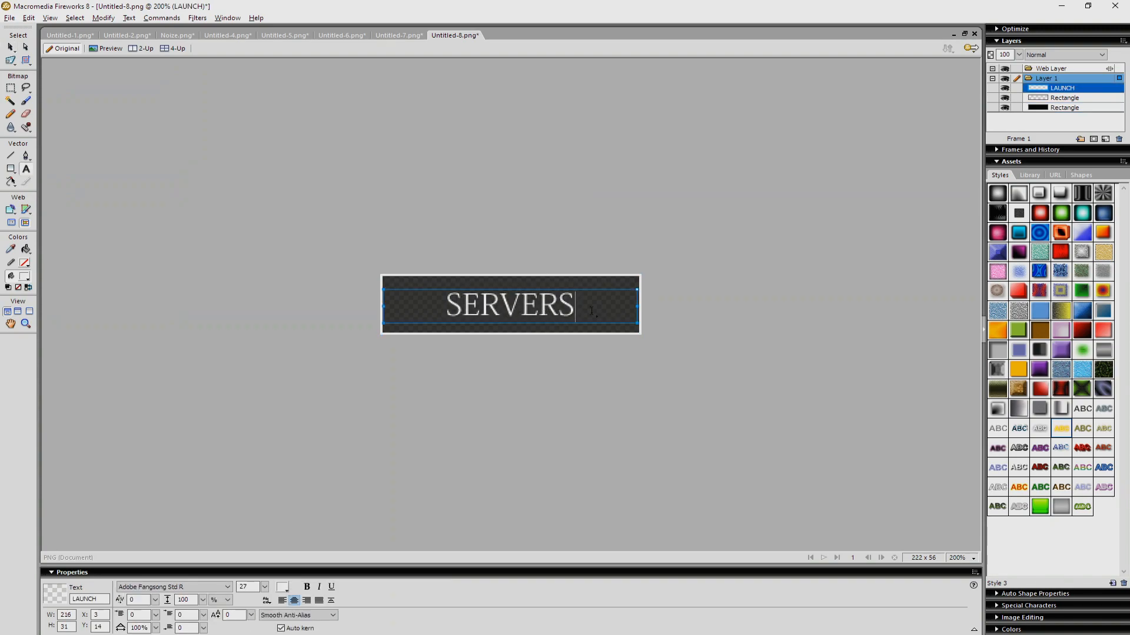
Step: Export the dark SERVERS button as servers0 in the Buttons folder
{"action": "left_click", "coordinate": [597, 418]}
{"action": "key", "text": "ctrl+shift+x"}
{"action": "left_click", "coordinate": [630, 457]}
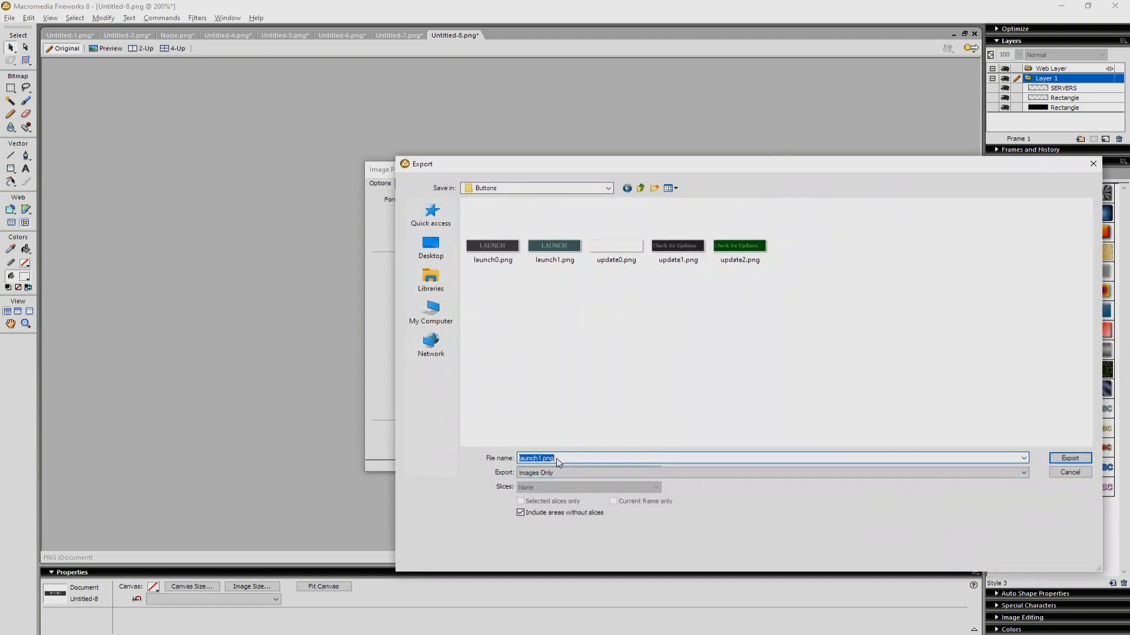
{"action": "type", "text": "servers0"}
{"action": "key", "text": "Return"}
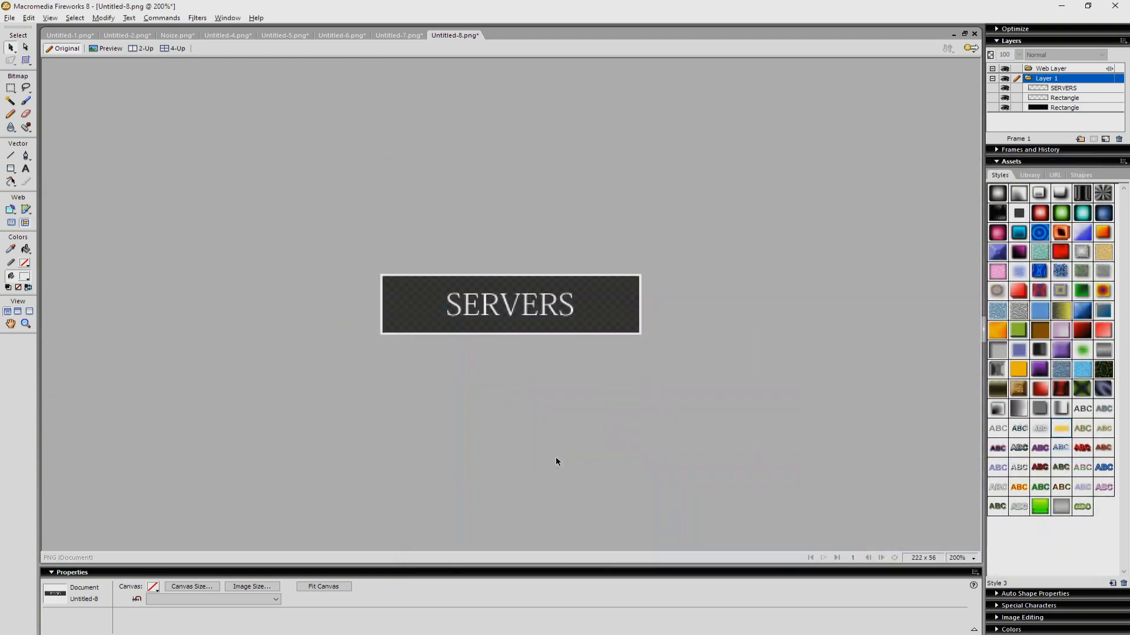
Step: Change the fill of the SERVERS button's backing rectangle to dark teal
{"action": "left_click", "coordinate": [526, 329]}
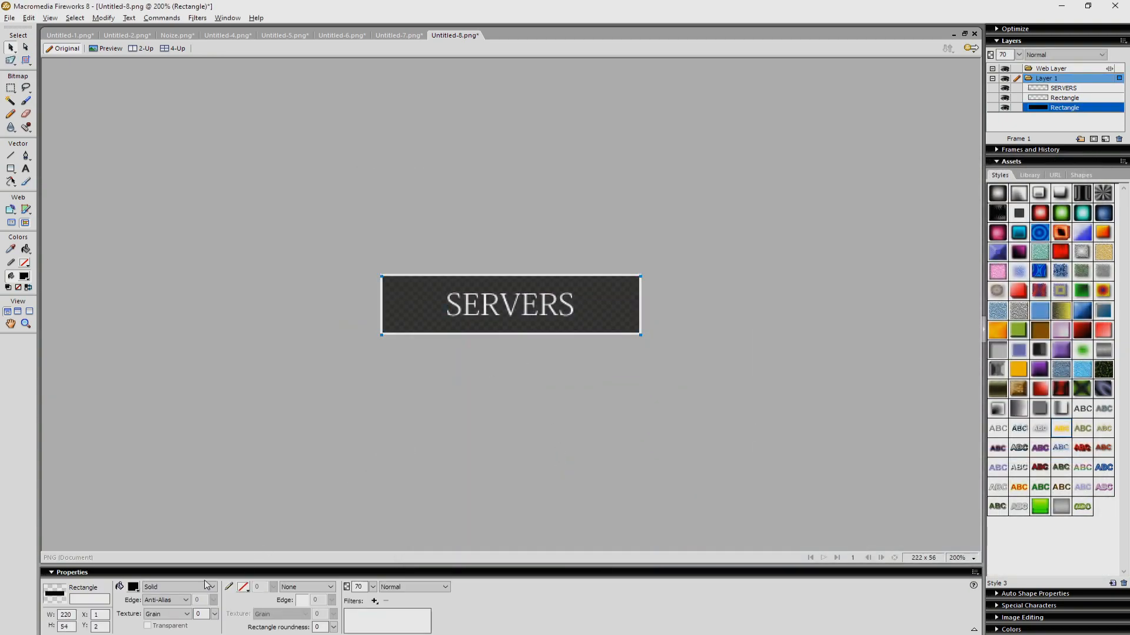
{"action": "left_click", "coordinate": [133, 587]}
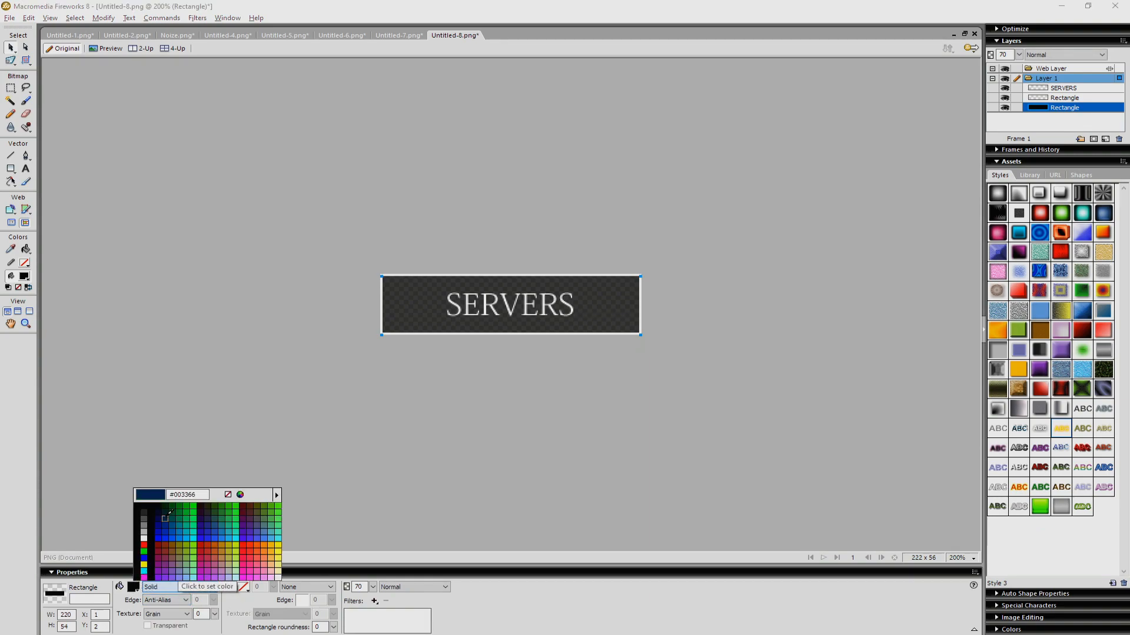
{"action": "left_click", "coordinate": [166, 512]}
Step: Export the teal SERVERS button as servers1.png in the Buttons folder
{"action": "left_click", "coordinate": [559, 472]}
{"action": "key", "text": "ctrl+shift+x"}
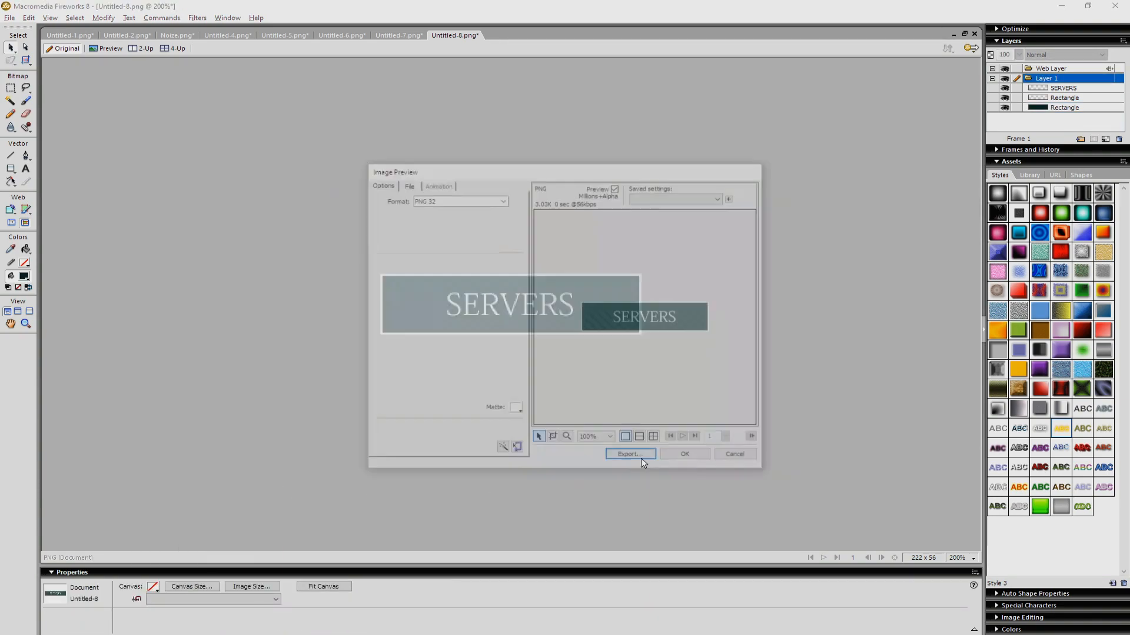
{"action": "left_click", "coordinate": [632, 457]}
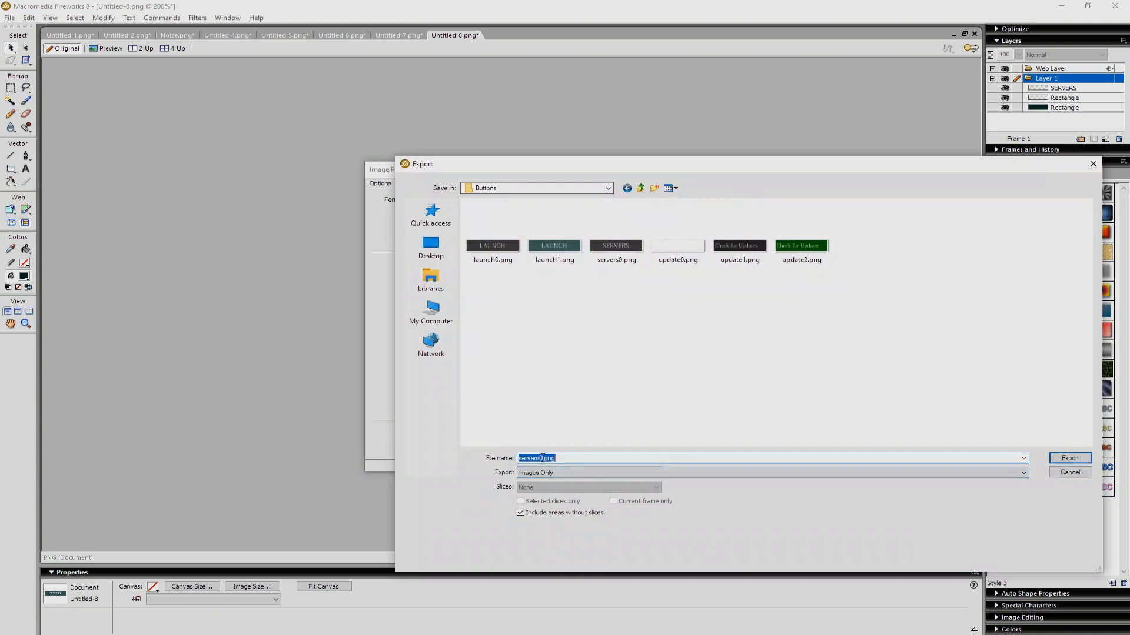
{"action": "key", "text": "Return"}
Step: Switch to Game Launcher Creator PRO and give the new button servers0.png as its up image and servers1.png as its hover and click images
{"action": "key", "text": "alt+Tab"}
{"action": "right_click", "coordinate": [617, 382]}
{"action": "left_click", "coordinate": [645, 434]}
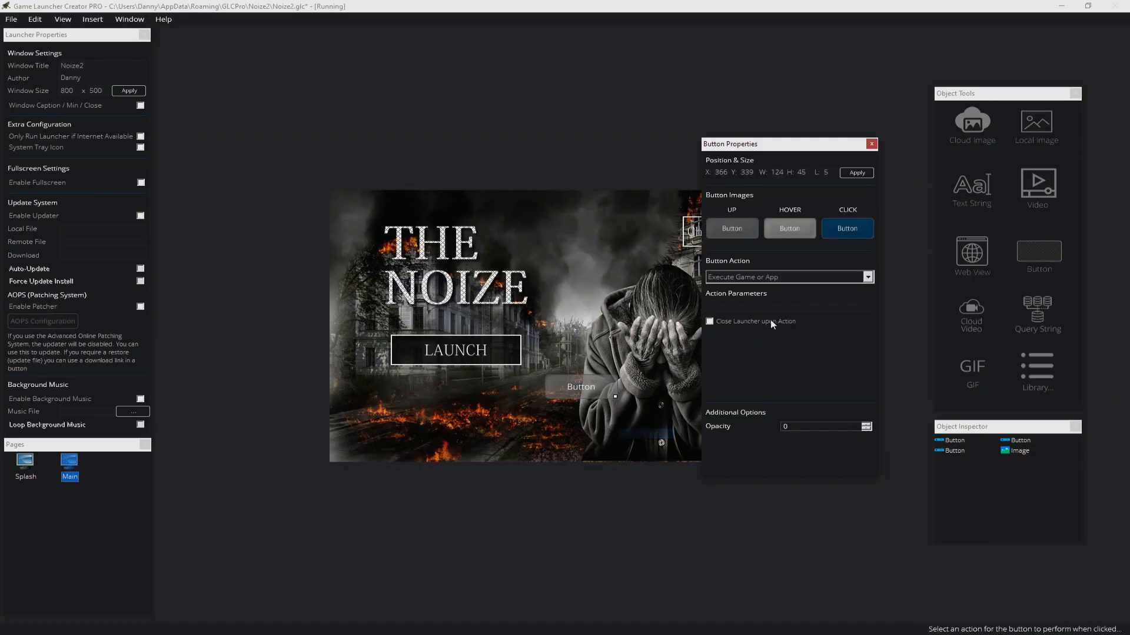
{"action": "left_click", "coordinate": [733, 229]}
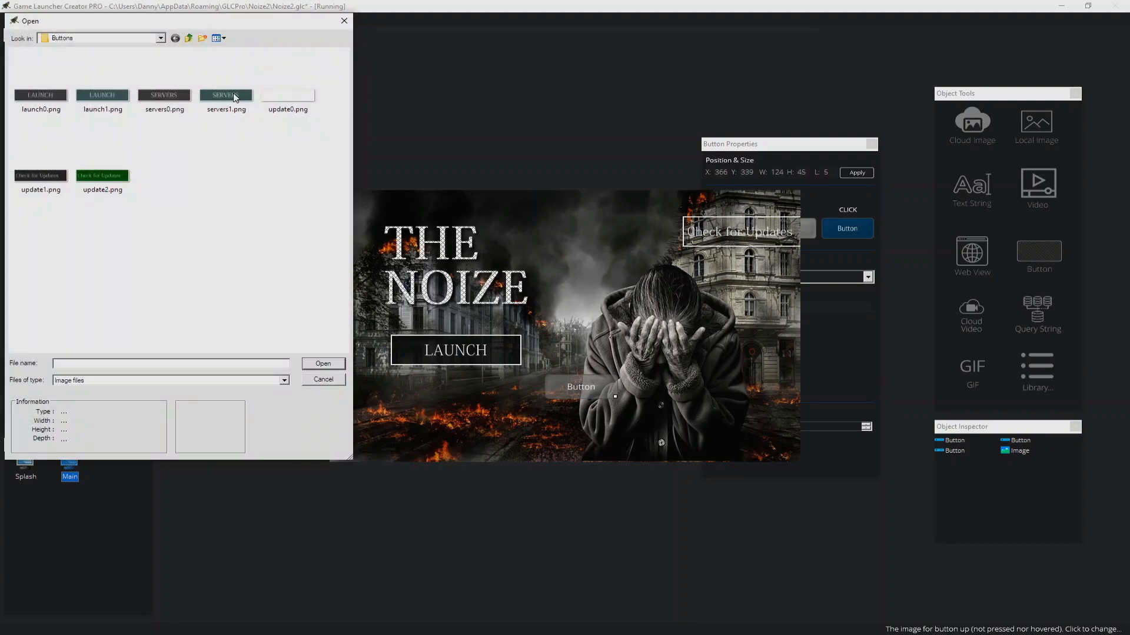
{"action": "double_click", "coordinate": [164, 95]}
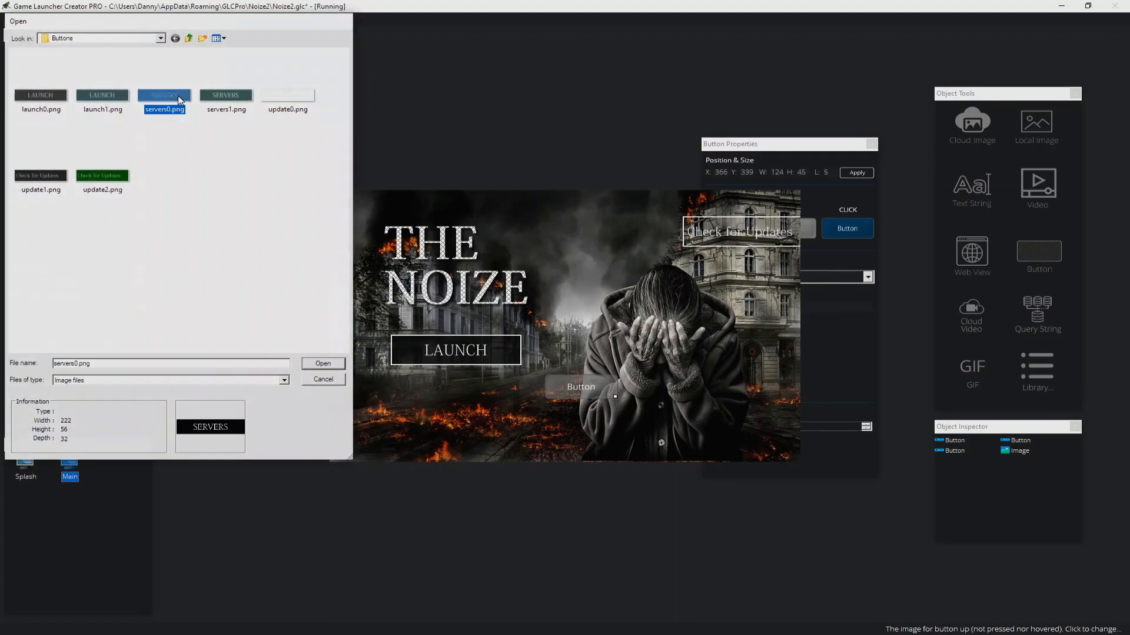
{"action": "left_click", "coordinate": [811, 231]}
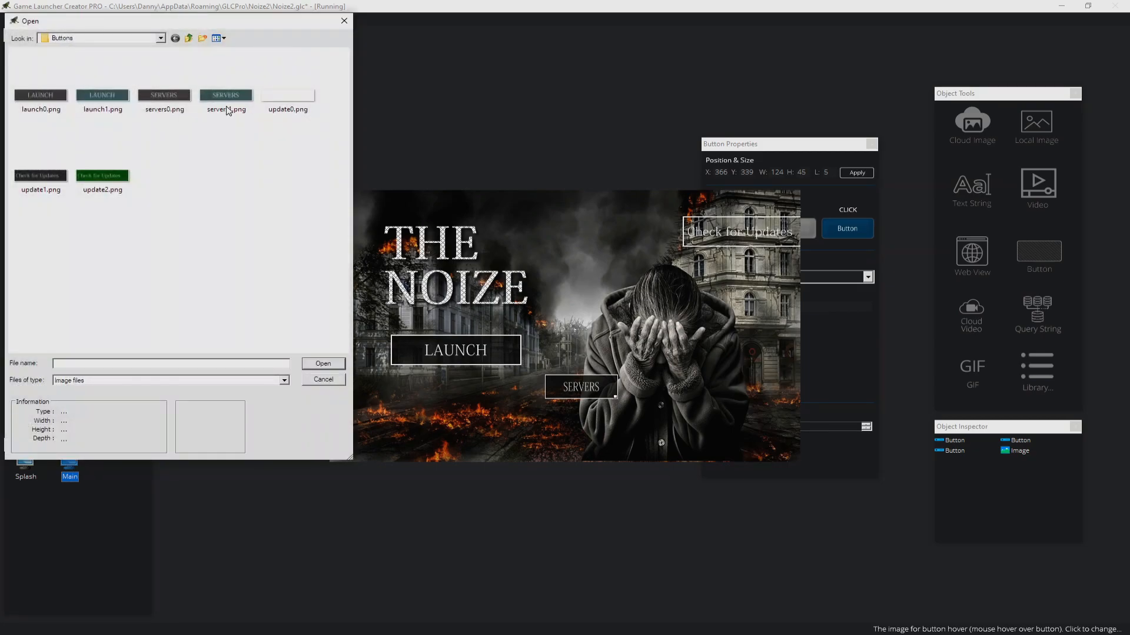
{"action": "double_click", "coordinate": [227, 103]}
{"action": "left_click", "coordinate": [848, 228]}
{"action": "double_click", "coordinate": [227, 102]}
Step: Resize the SERVERS button to its original image size and place it directly below the LAUNCH button
{"action": "right_click", "coordinate": [602, 385]}
{"action": "mouse_move", "coordinate": [632, 421]}
{"action": "left_click", "coordinate": [696, 437]}
{"action": "left_click_drag", "start_coordinate": [635, 397], "coordinate": [481, 398]}
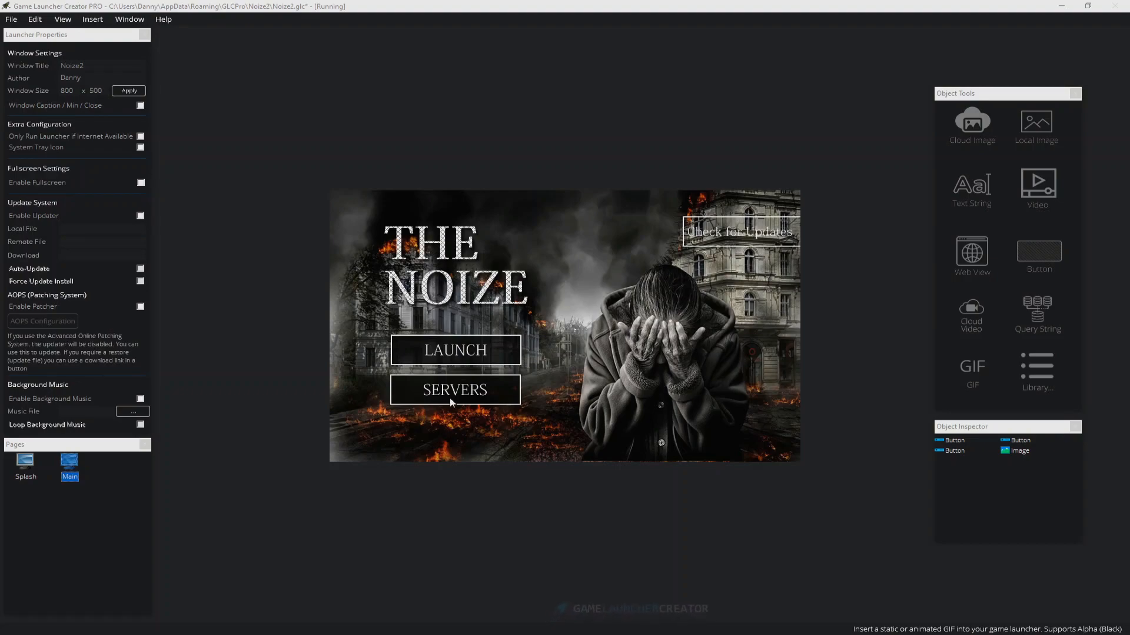
Step: Switch to Fireworks, check the < BACK text and its rectangle in the Noize design, and bring up the separate < BACK button document
{"action": "key", "text": "alt+Tab"}
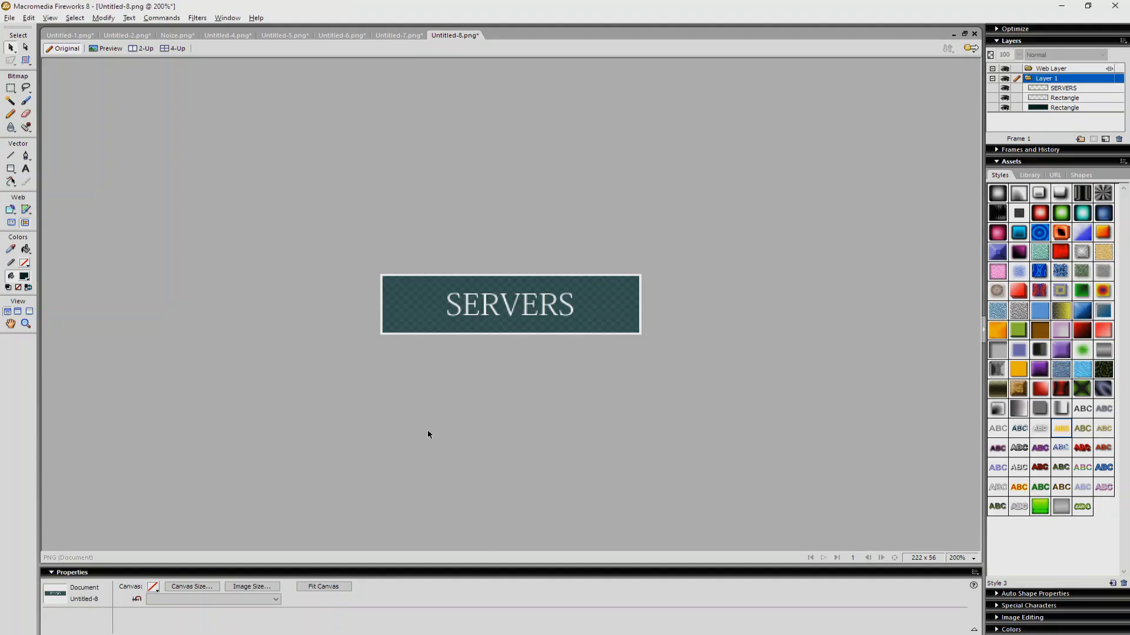
{"action": "left_click", "coordinate": [220, 34]}
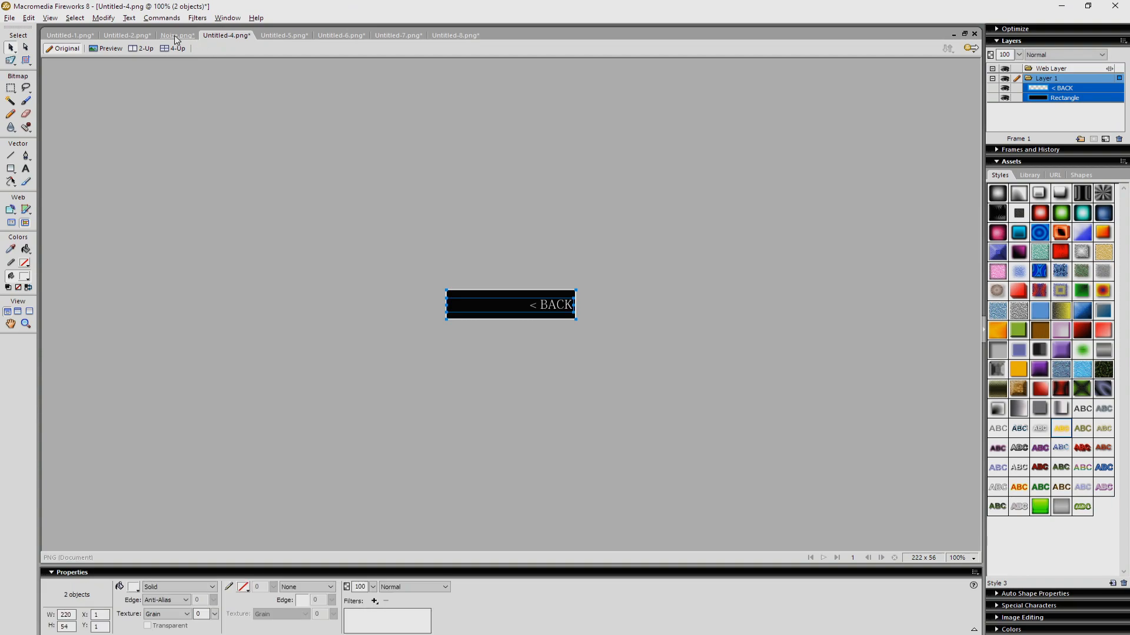
{"action": "left_click", "coordinate": [177, 34]}
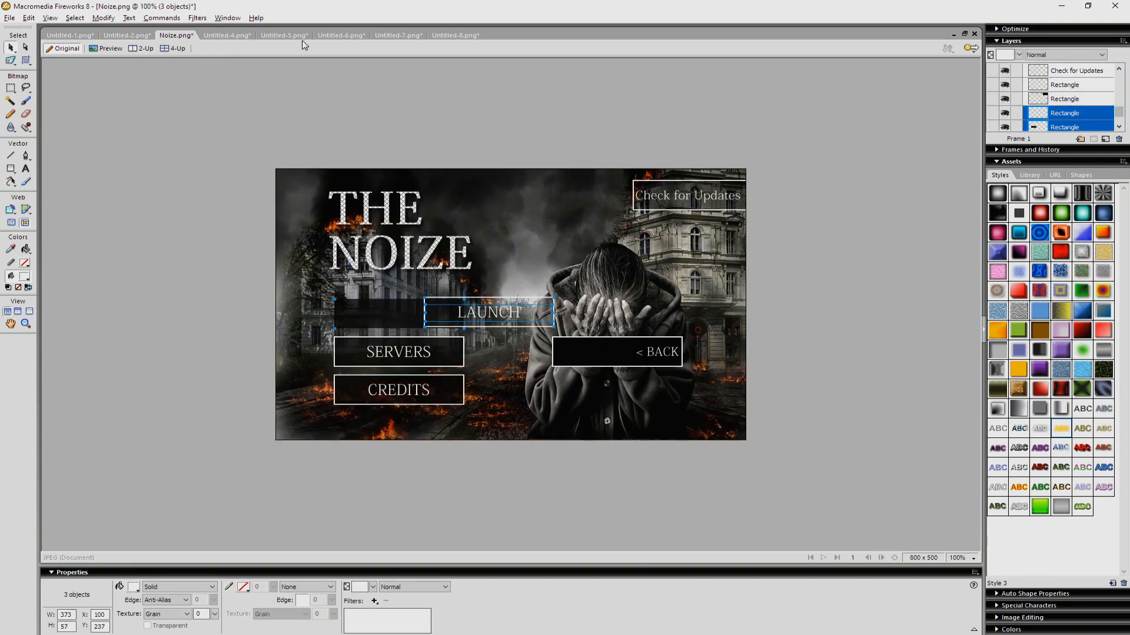
{"action": "left_click", "coordinate": [676, 351]}
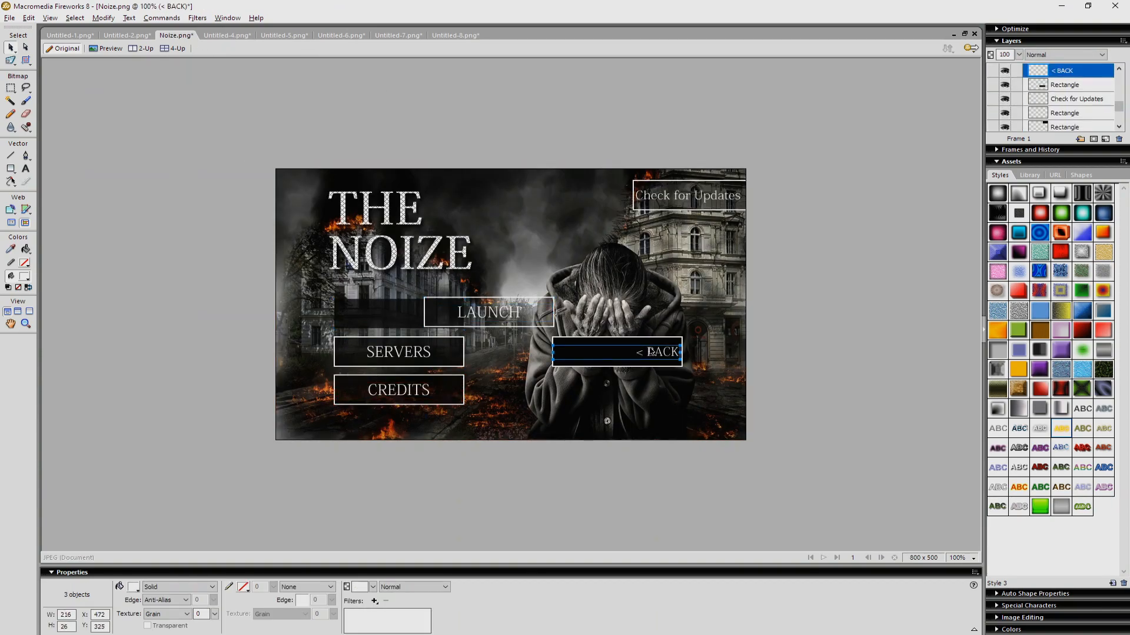
{"action": "left_click", "coordinate": [656, 343], "text": "shift"}
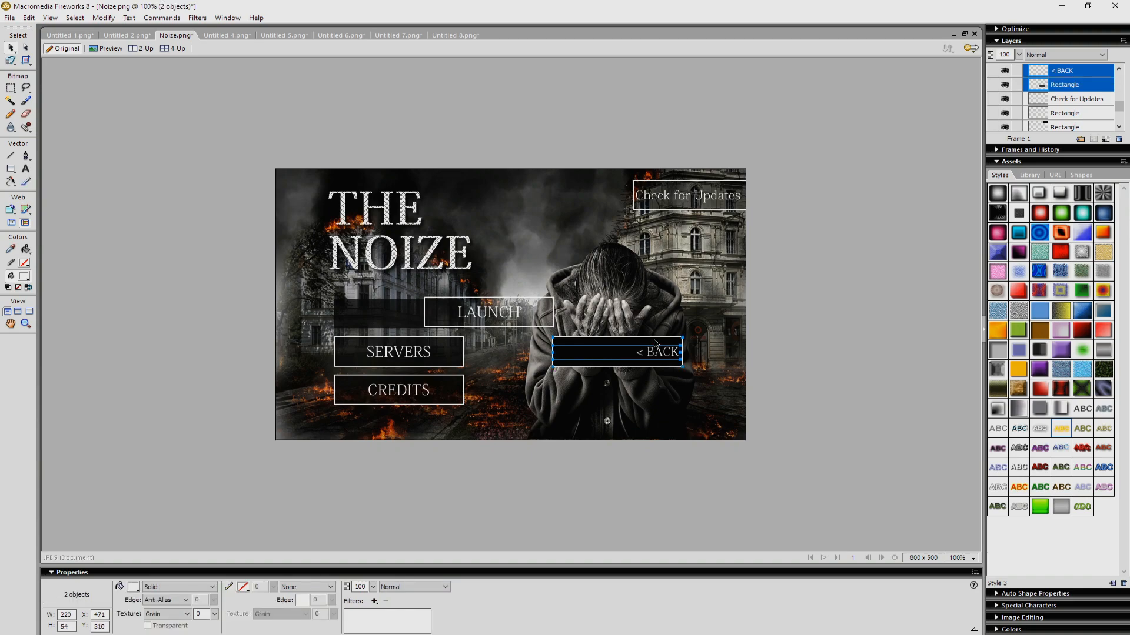
{"action": "left_click", "coordinate": [296, 36]}
{"action": "left_click", "coordinate": [243, 36]}
{"action": "left_click", "coordinate": [541, 405]}
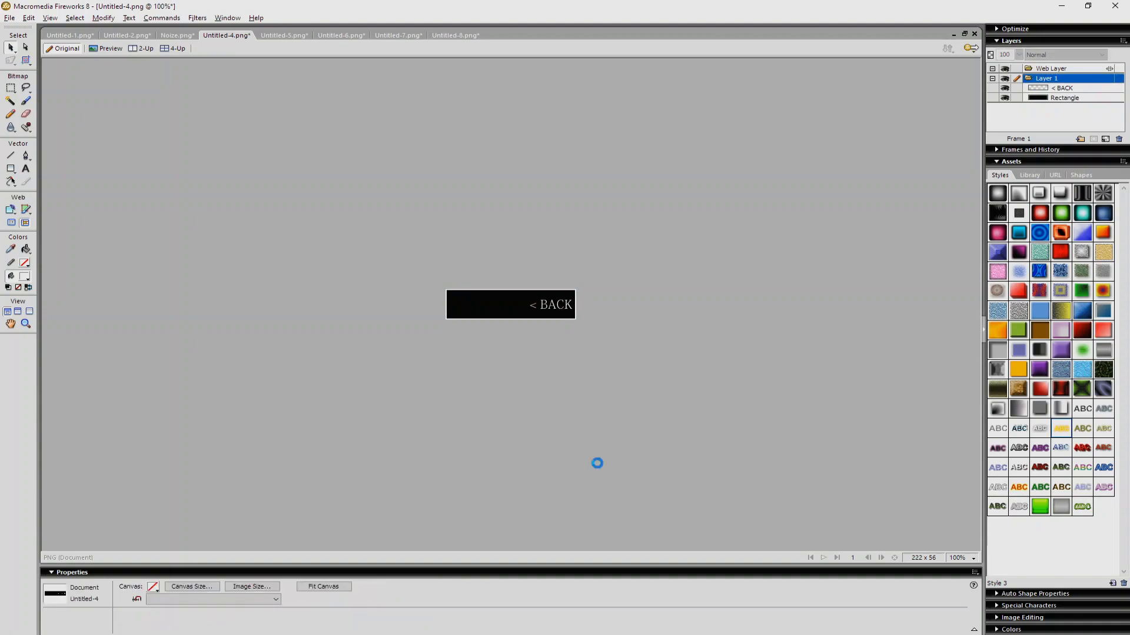
Step: Export the black < BACK button as back1.png in the Noize2 folder, replacing the existing file
{"action": "key", "text": "ctrl+shift+x"}
{"action": "left_click", "coordinate": [638, 458]}
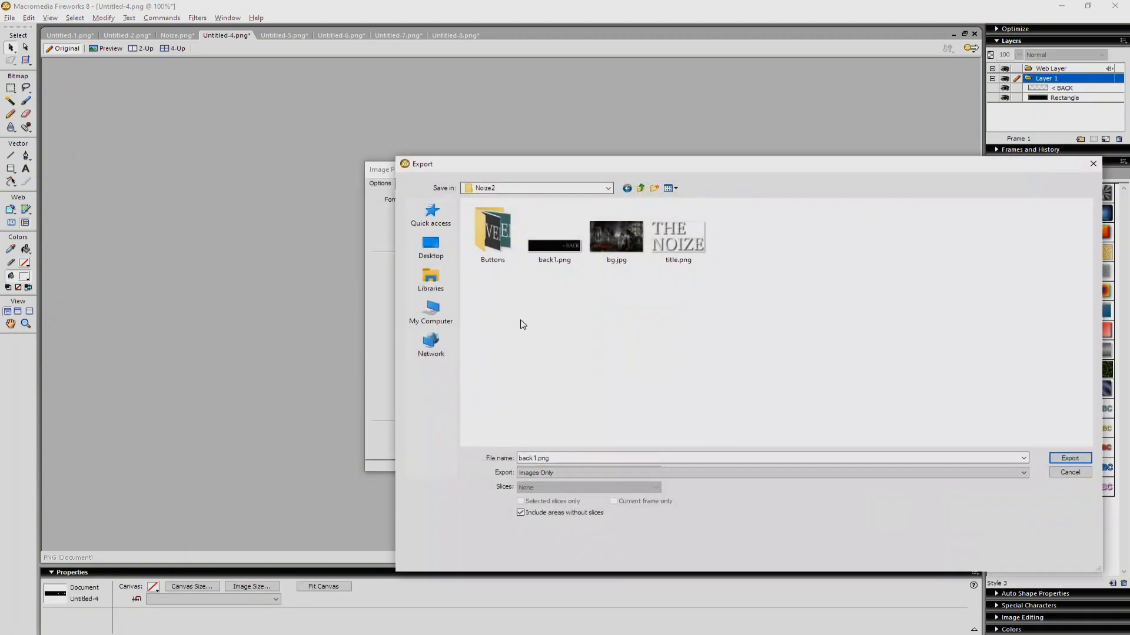
{"action": "double_click", "coordinate": [554, 244]}
{"action": "left_click", "coordinate": [788, 393]}
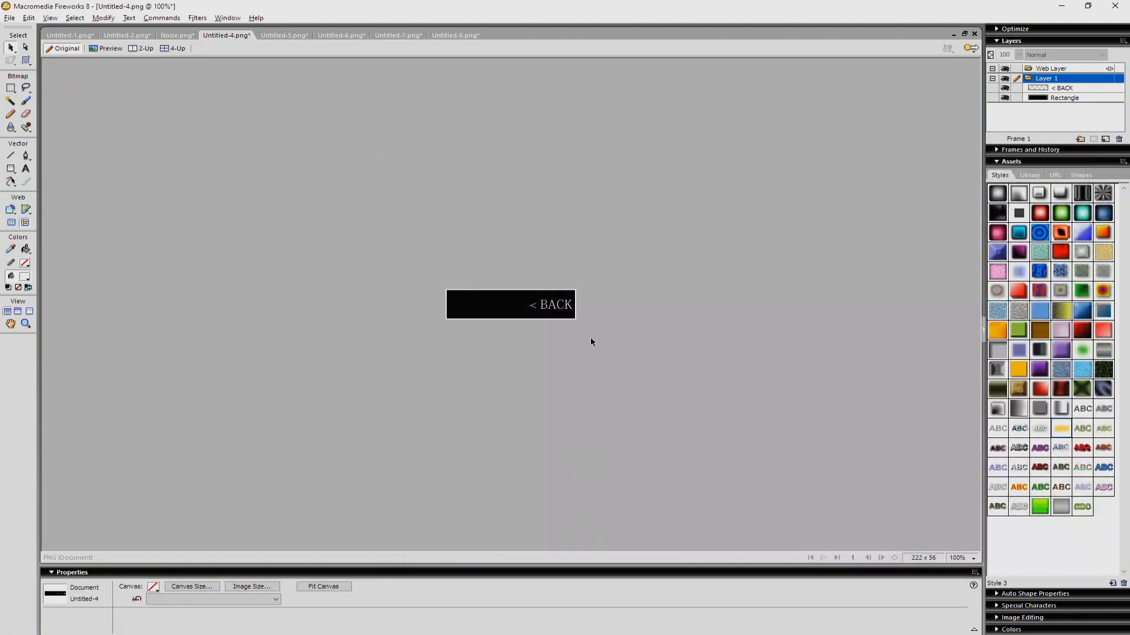
Step: Change the fill of the < BACK button's rectangle to dark green
{"action": "left_click", "coordinate": [498, 314]}
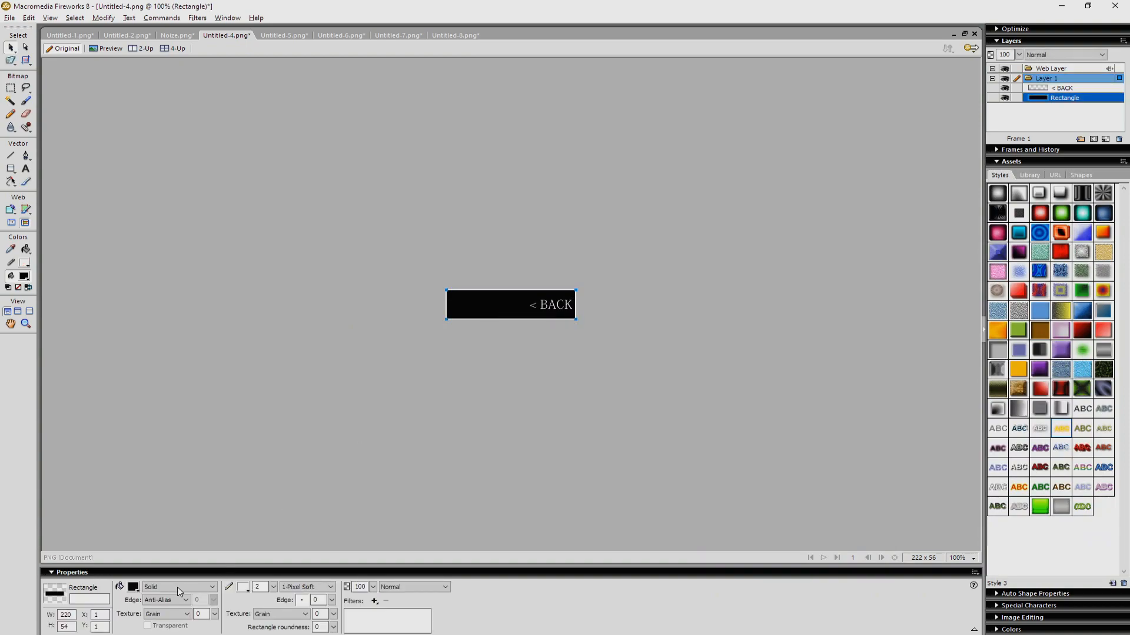
{"action": "left_click", "coordinate": [133, 586]}
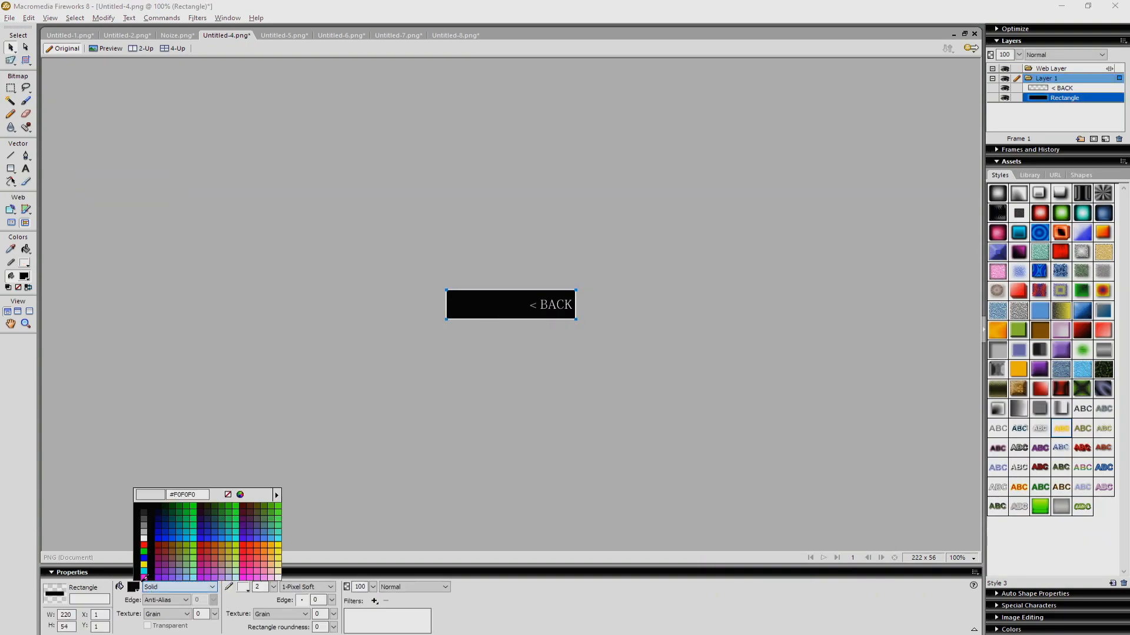
{"action": "left_click", "coordinate": [175, 512]}
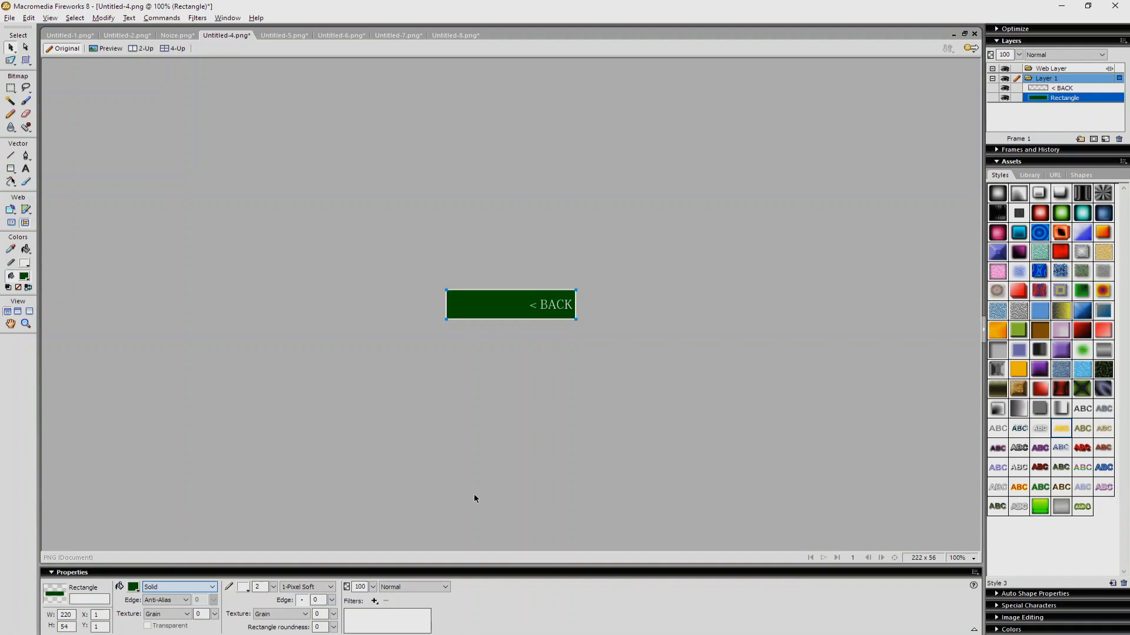
Step: Export the green < BACK button as back0.png in the Noize2 folder
{"action": "key", "text": "ctrl+shift+x"}
{"action": "left_click", "coordinate": [644, 457]}
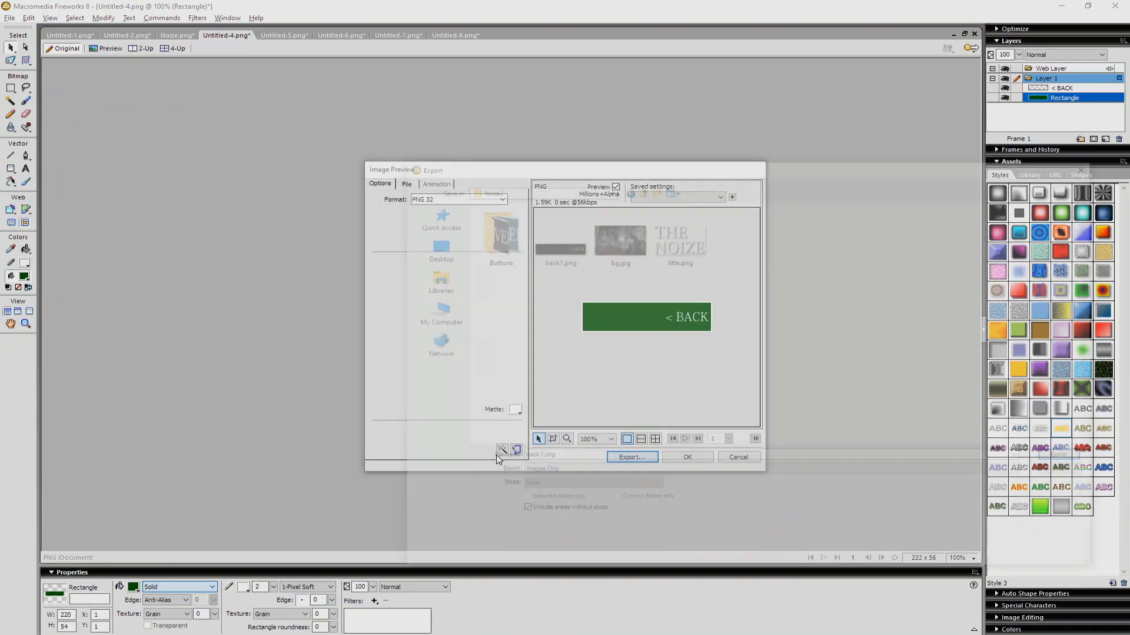
{"action": "double_click", "coordinate": [533, 458]}
{"action": "type", "text": "back2"}
{"action": "key", "text": "Return"}
Step: Switch to Game Launcher Creator PRO and move the SERVERS button underneath the LAUNCH button
{"action": "key", "text": "alt+Tab"}
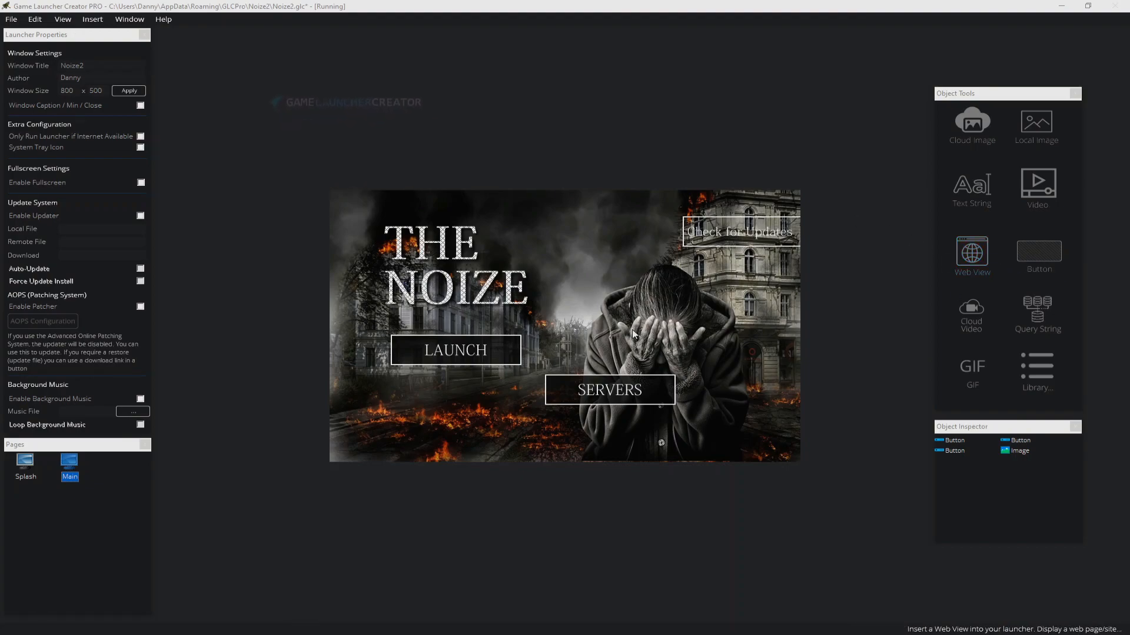
{"action": "left_click_drag", "start_coordinate": [626, 386], "coordinate": [471, 387]}
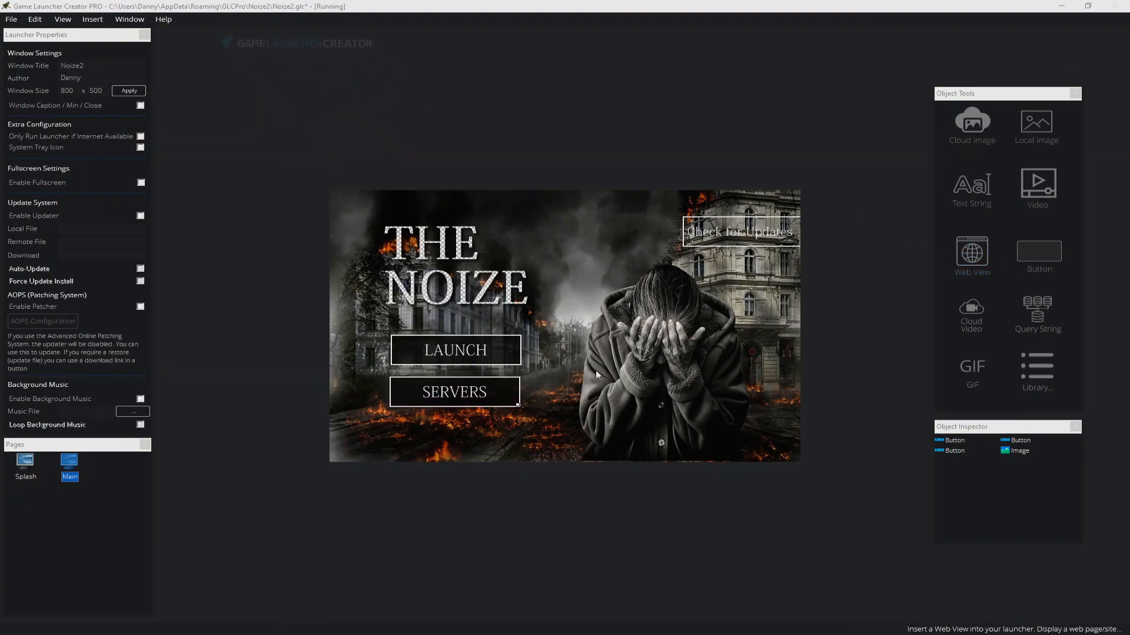
Step: Insert a button on the Main page with back0.png as its up image and back1.png as its hover and click images
{"action": "left_click", "coordinate": [1038, 251]}
{"action": "right_click", "coordinate": [379, 207]}
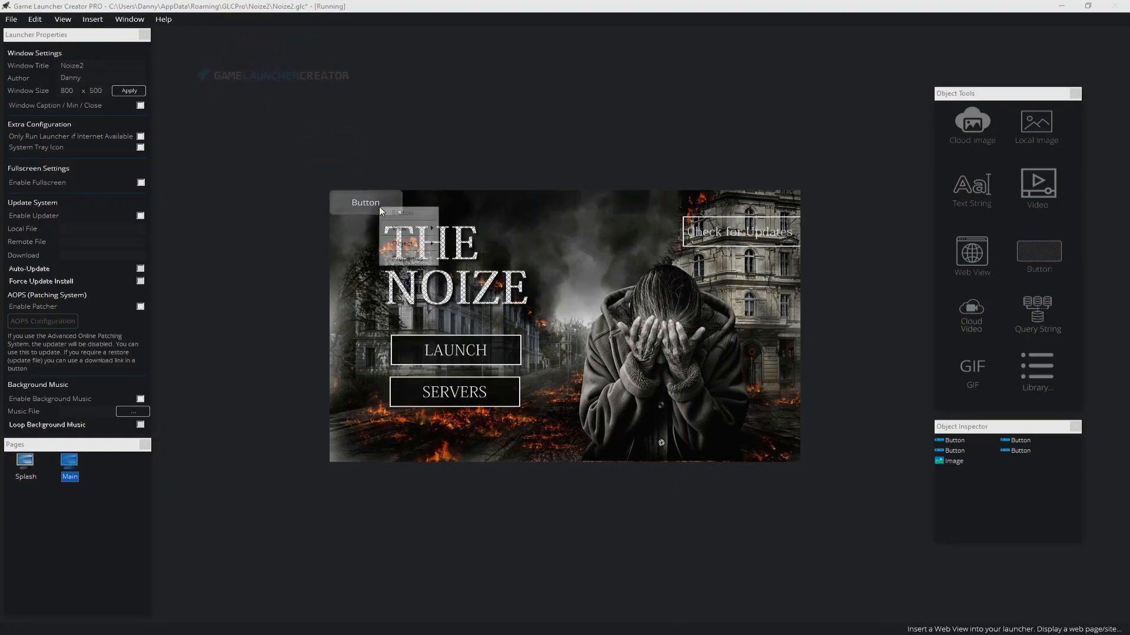
{"action": "left_click", "coordinate": [404, 256]}
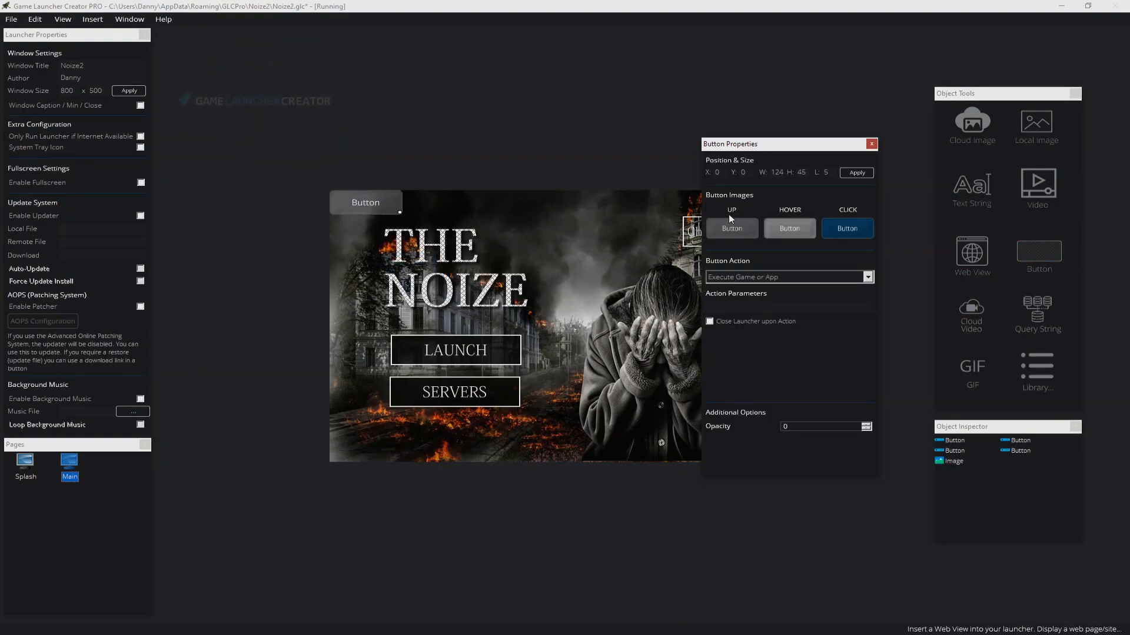
{"action": "left_click", "coordinate": [747, 228]}
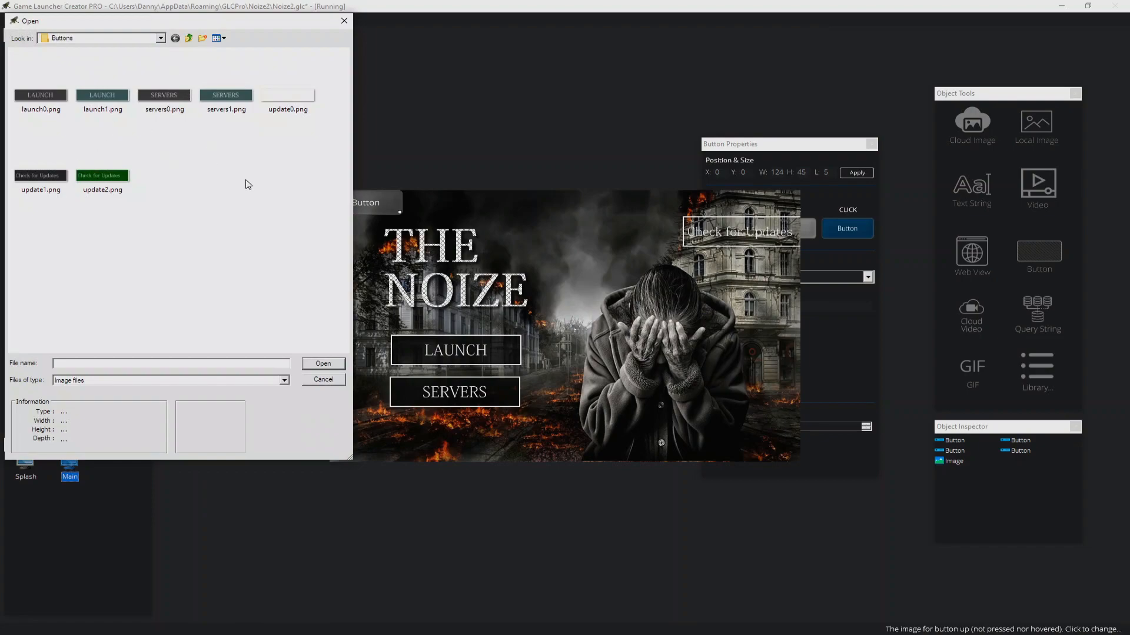
{"action": "left_click", "coordinate": [188, 38]}
{"action": "double_click", "coordinate": [112, 96]}
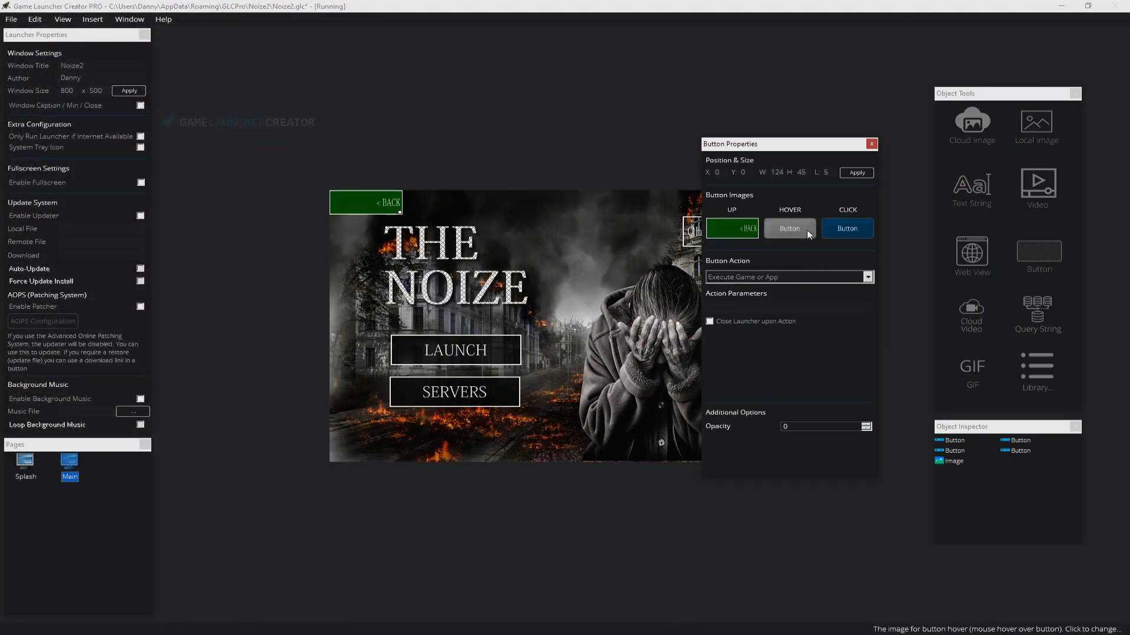
{"action": "left_click", "coordinate": [807, 231]}
{"action": "double_click", "coordinate": [165, 95]}
{"action": "left_click", "coordinate": [832, 223]}
{"action": "double_click", "coordinate": [187, 107]}
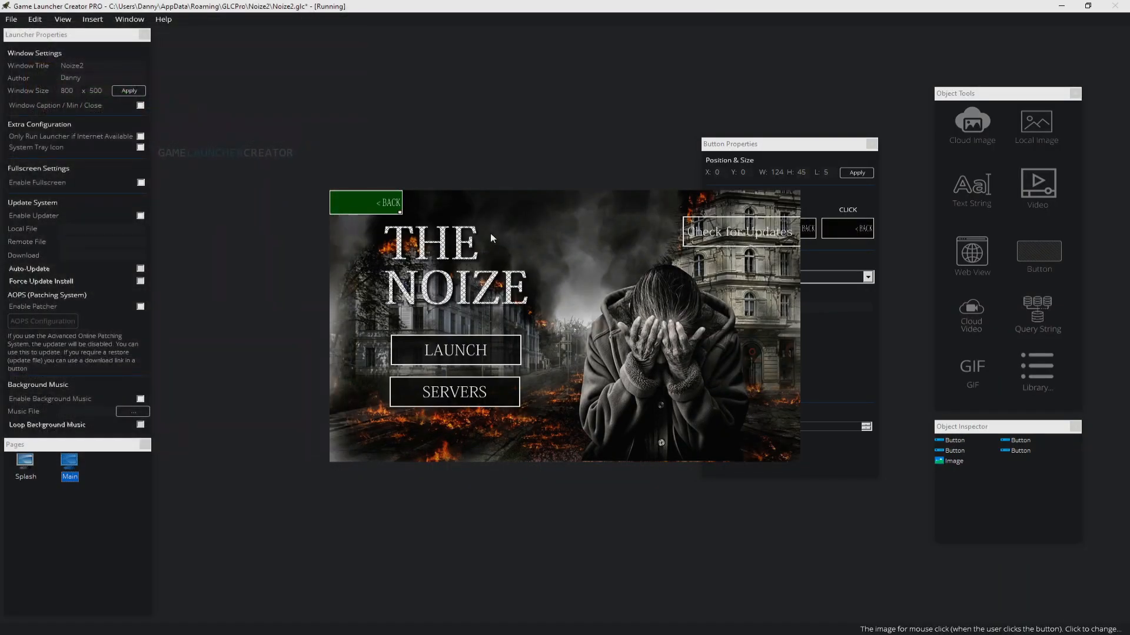
Step: Resize the < BACK button to its original size and reposition it over the hooded figure, with the title image shifted slightly up
{"action": "right_click", "coordinate": [382, 203]}
{"action": "mouse_move", "coordinate": [412, 238]}
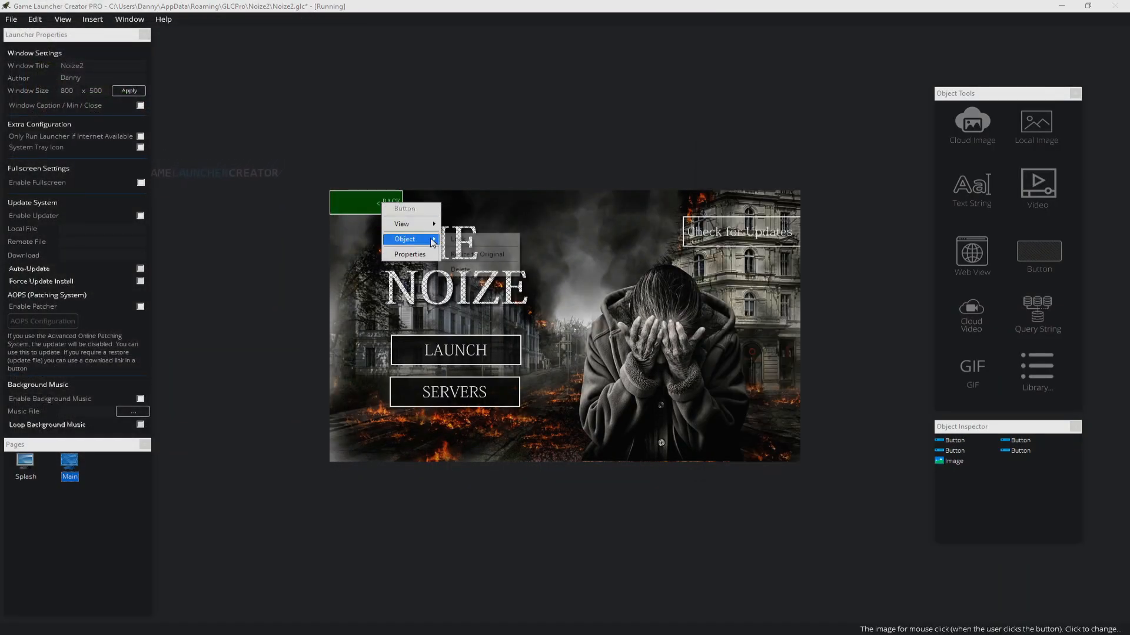
{"action": "left_click", "coordinate": [475, 254]}
{"action": "left_click_drag", "start_coordinate": [428, 208], "coordinate": [664, 379]}
{"action": "left_click_drag", "start_coordinate": [496, 301], "coordinate": [499, 290]}
Step: Delete the green < BACK button from the Main page
{"action": "right_click", "coordinate": [625, 365]}
{"action": "mouse_move", "coordinate": [665, 399]}
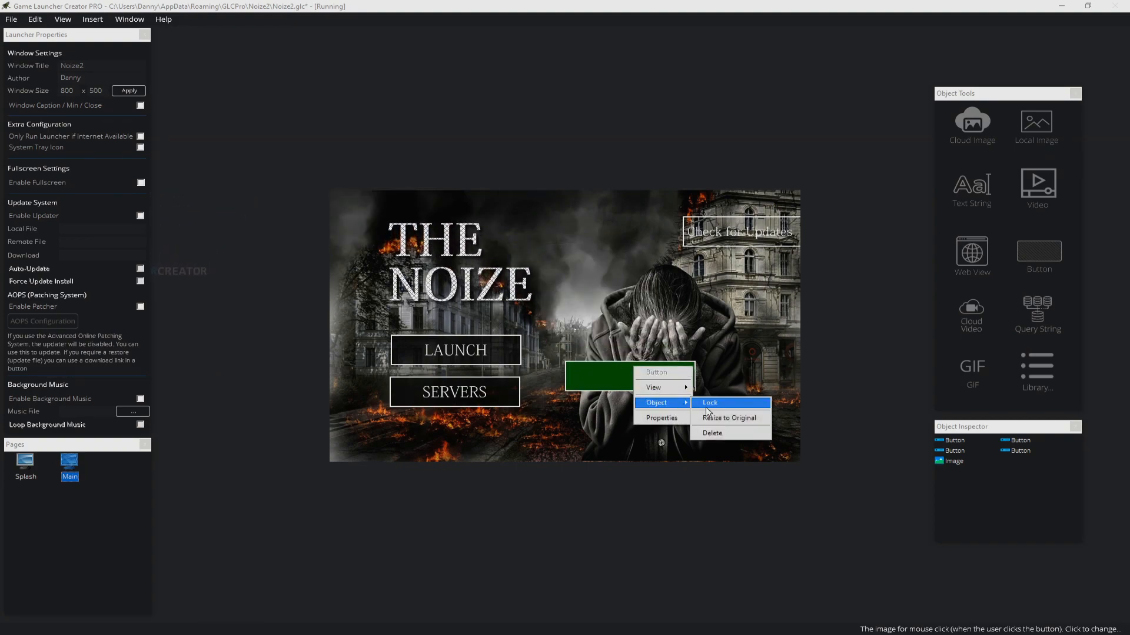
{"action": "left_click", "coordinate": [712, 434]}
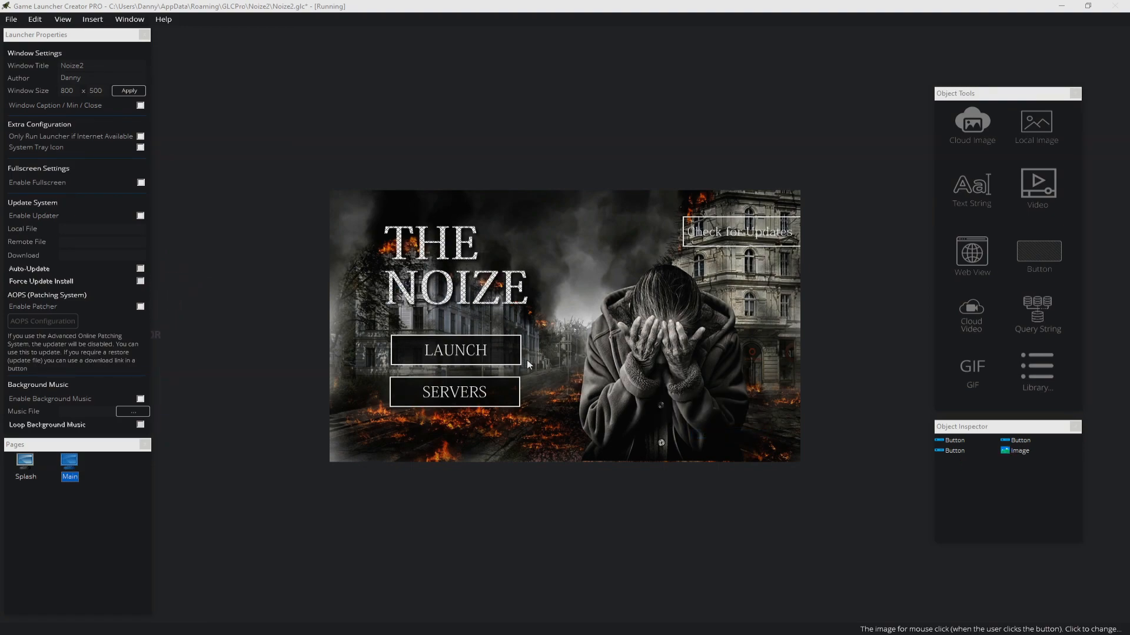
Step: Save the Noize2 launcher project
{"action": "left_click", "coordinate": [12, 18]}
{"action": "left_click", "coordinate": [25, 58]}
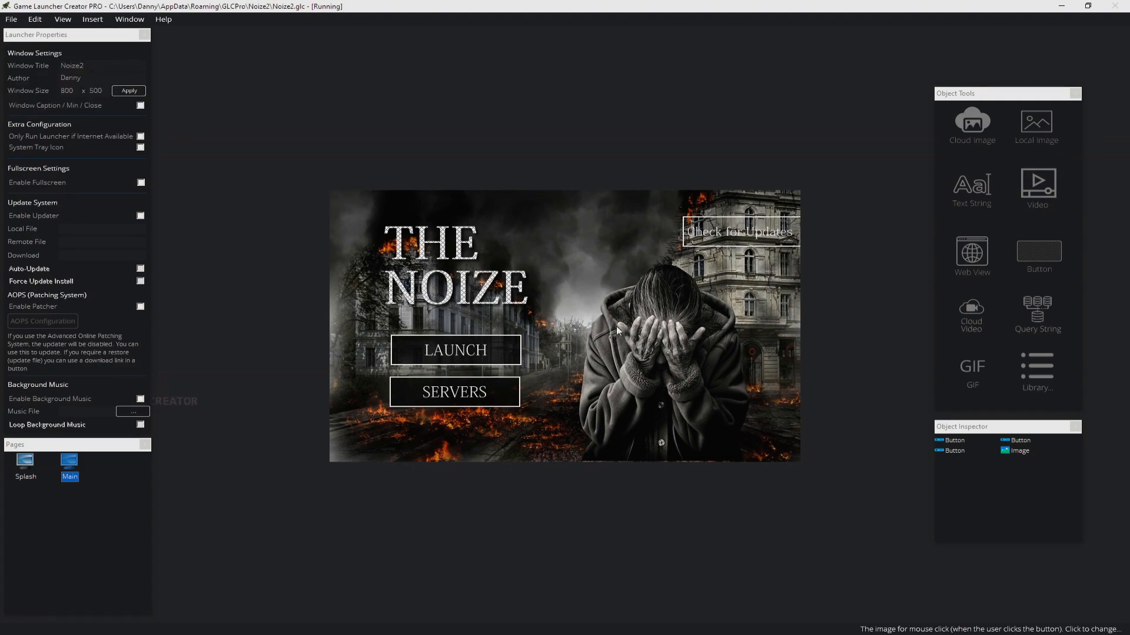
Step: Add a new page named Servers to the launcher and open it for editing
{"action": "right_click", "coordinate": [117, 486]}
{"action": "mouse_move", "coordinate": [138, 495]}
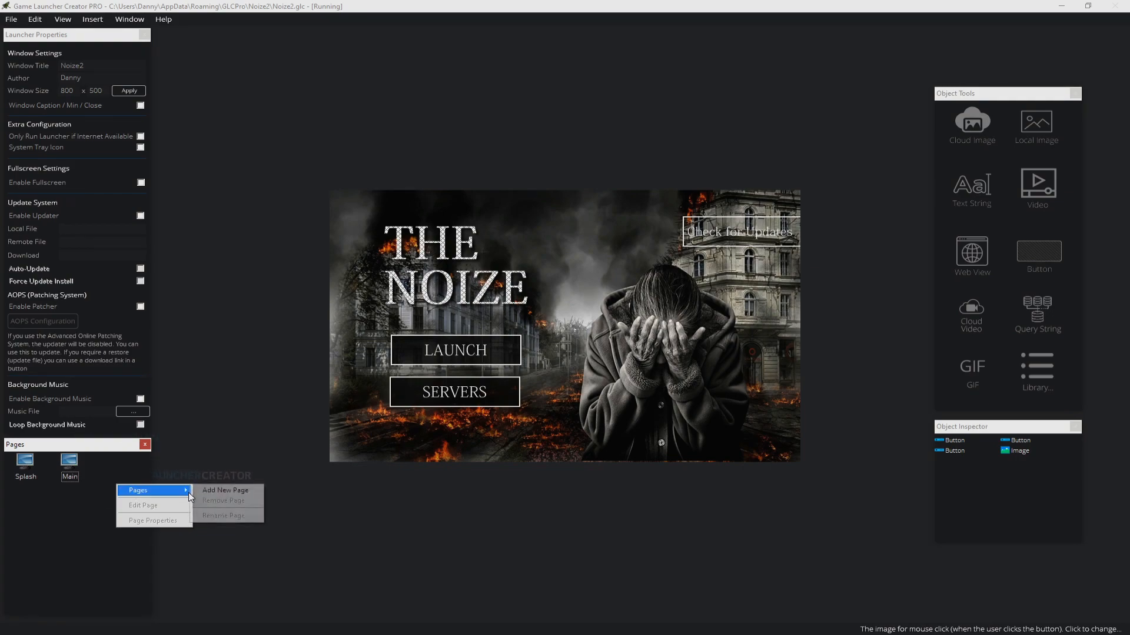
{"action": "left_click", "coordinate": [216, 491]}
{"action": "type", "text": "Servers"}
{"action": "key", "text": "Return"}
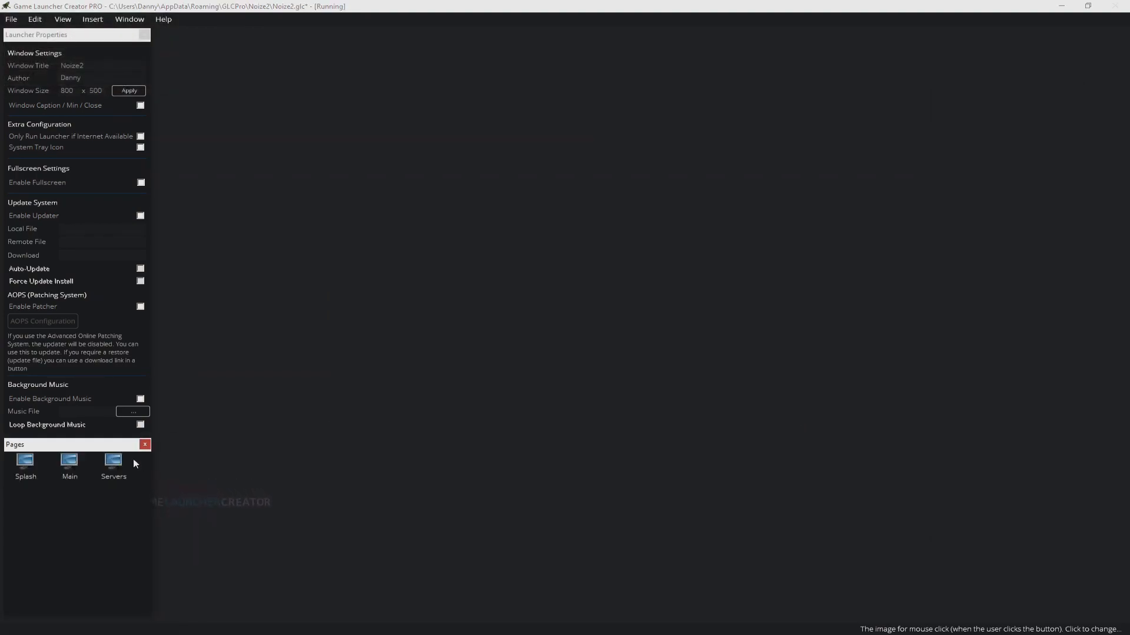
{"action": "right_click", "coordinate": [107, 476]}
{"action": "left_click", "coordinate": [146, 492]}
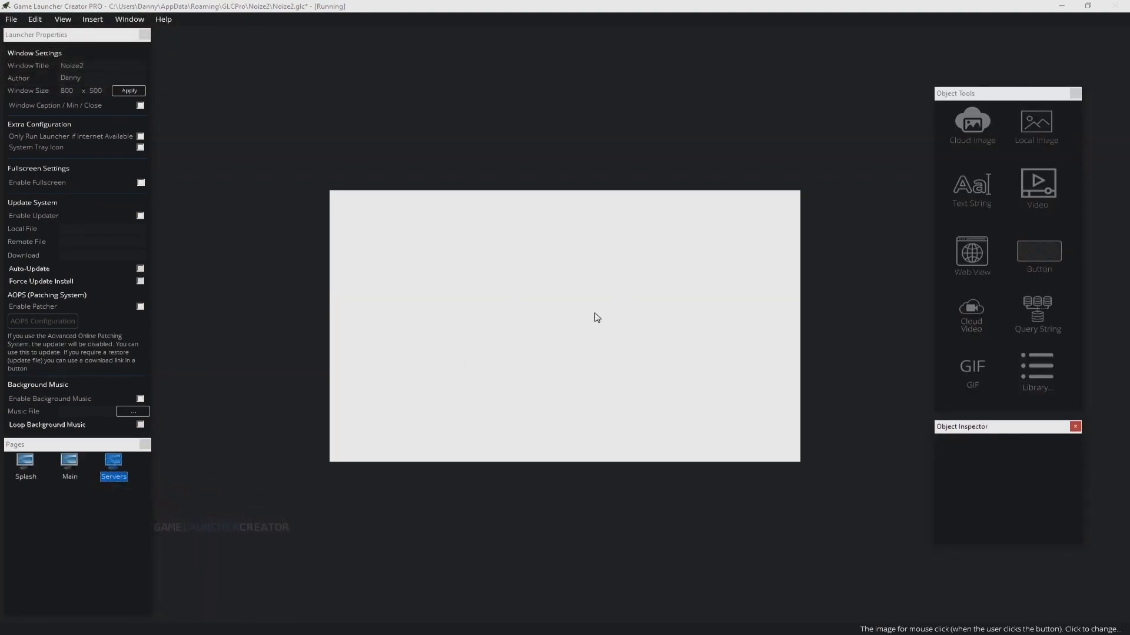
Step: Set the Servers page background to the image bg.jpg from the Noize2 folder
{"action": "right_click", "coordinate": [109, 462]}
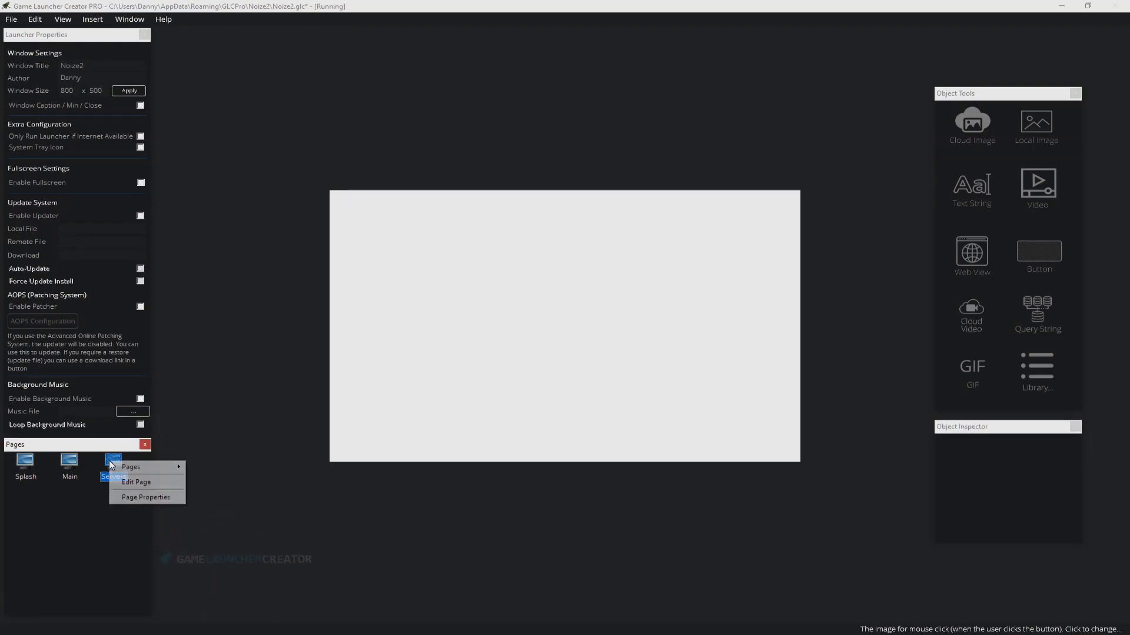
{"action": "left_click", "coordinate": [139, 502]}
{"action": "left_click", "coordinate": [823, 181]}
{"action": "left_click", "coordinate": [821, 199]}
{"action": "left_click", "coordinate": [886, 207]}
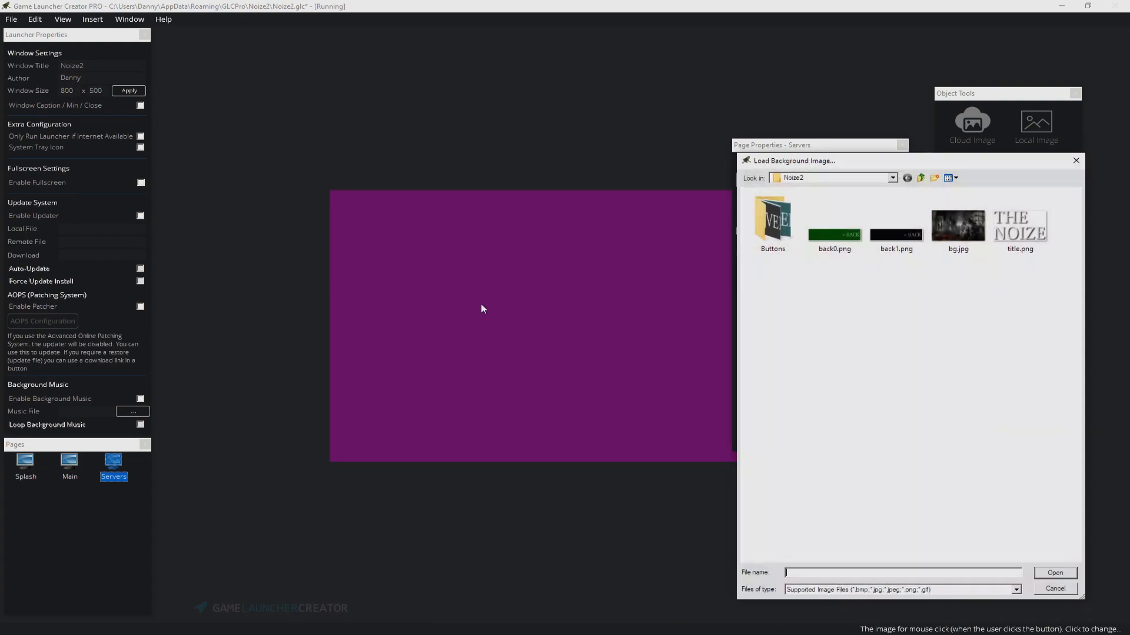
{"action": "double_click", "coordinate": [966, 233]}
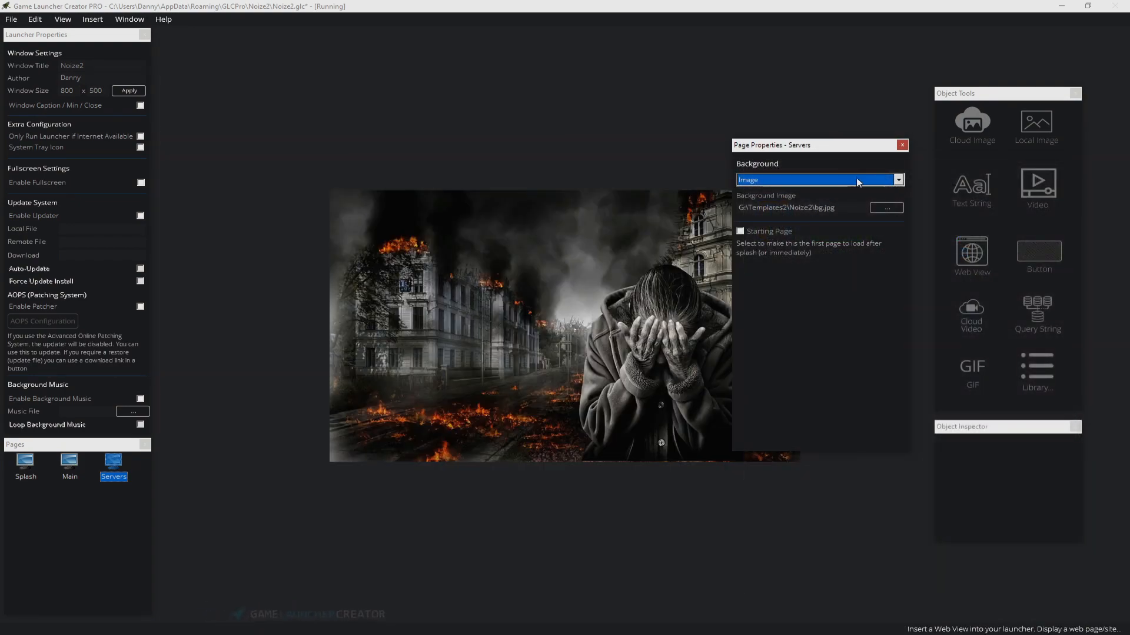
{"action": "left_click", "coordinate": [902, 145]}
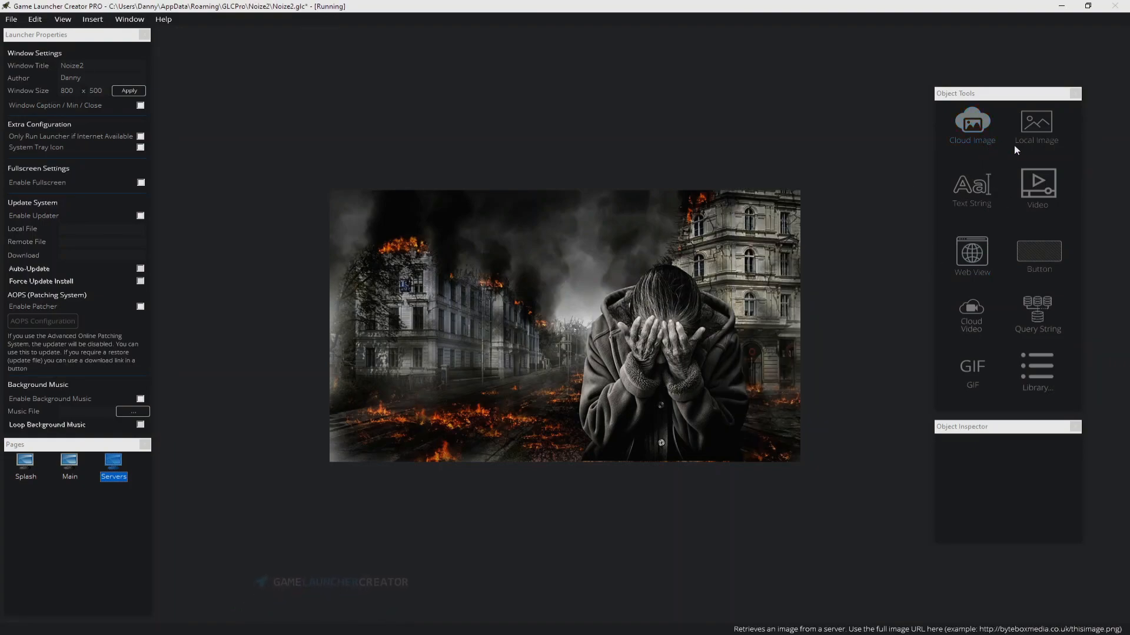
Step: Add a local image to the Servers page and load title.png from the Noize2 folder into it
{"action": "left_click", "coordinate": [1038, 139]}
{"action": "left_click_drag", "start_coordinate": [456, 274], "coordinate": [489, 292]}
{"action": "right_click", "coordinate": [489, 291]}
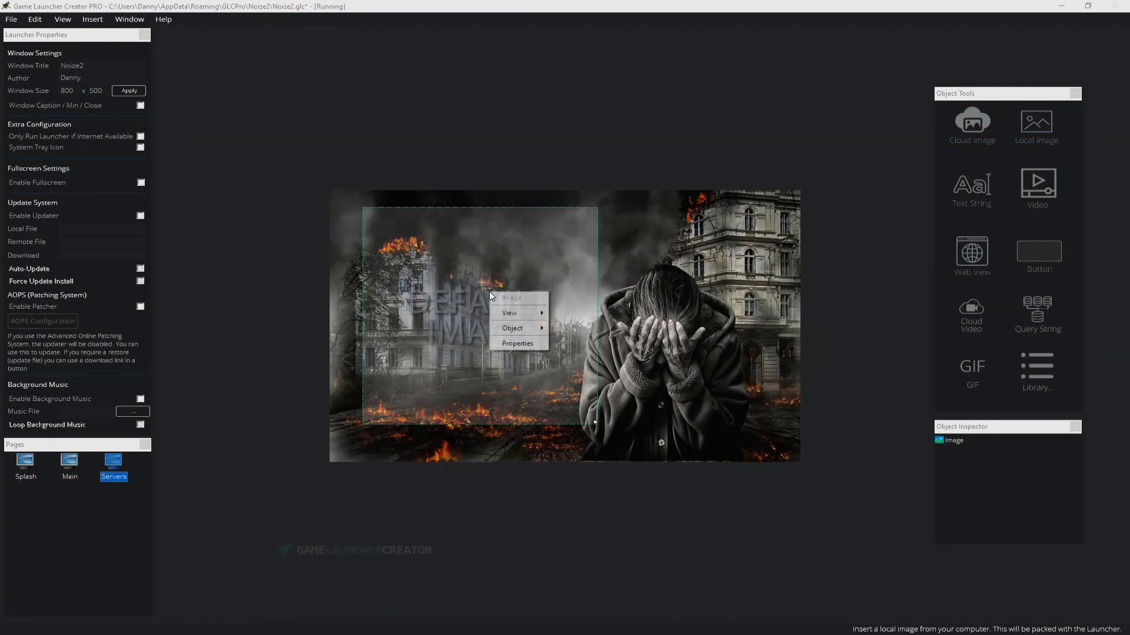
{"action": "left_click", "coordinate": [512, 344]}
{"action": "left_click", "coordinate": [853, 222]}
{"action": "double_click", "coordinate": [989, 227]}
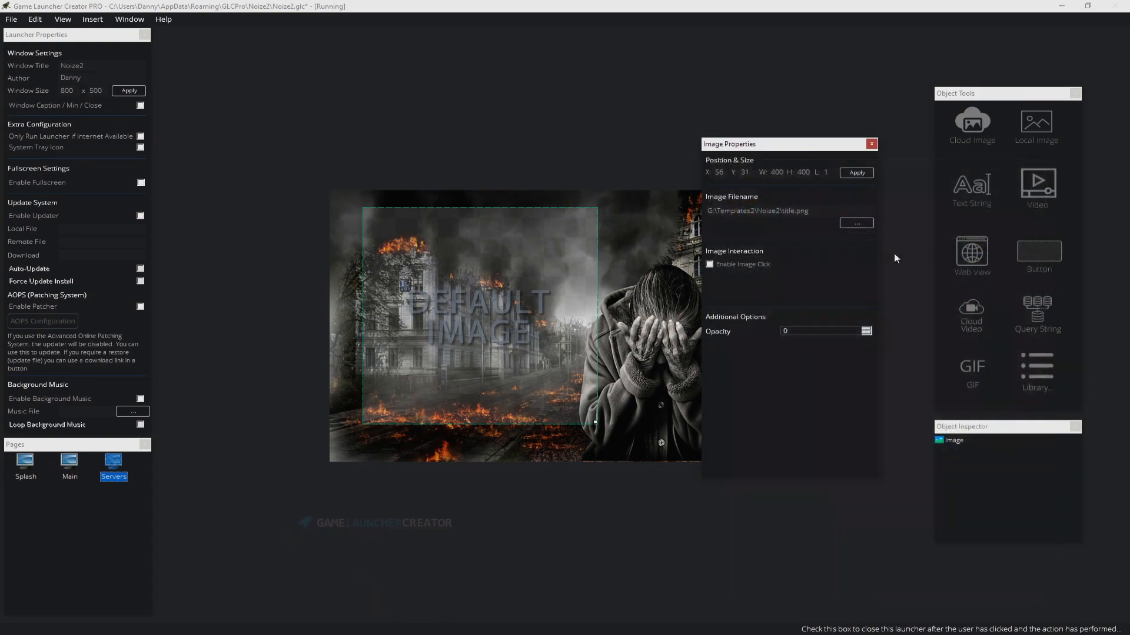
{"action": "left_click", "coordinate": [871, 144]}
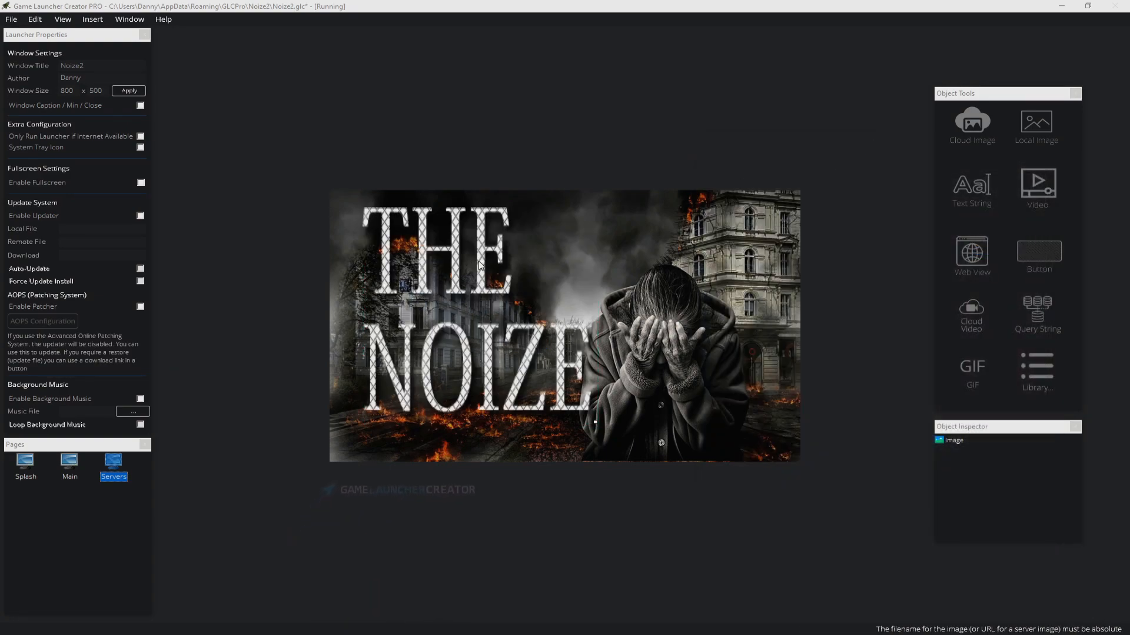
Step: Resize the title image to its original size and shift it slightly down and to the right
{"action": "right_click", "coordinate": [482, 263]}
{"action": "mouse_move", "coordinate": [510, 302]}
{"action": "left_click", "coordinate": [583, 313]}
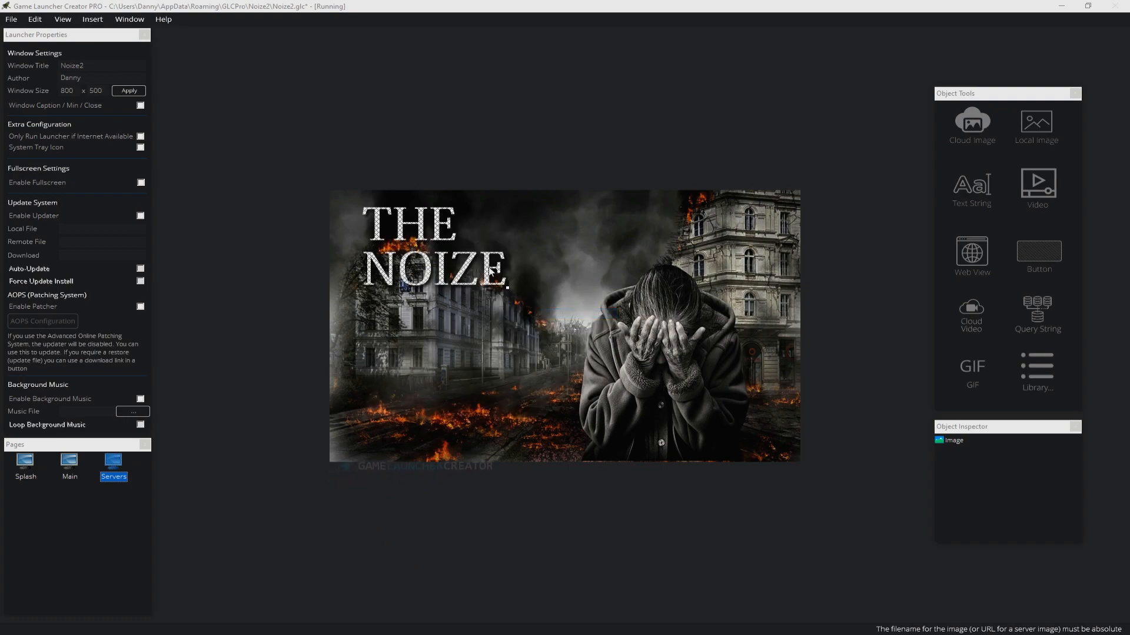
{"action": "left_click_drag", "start_coordinate": [472, 265], "coordinate": [489, 287]}
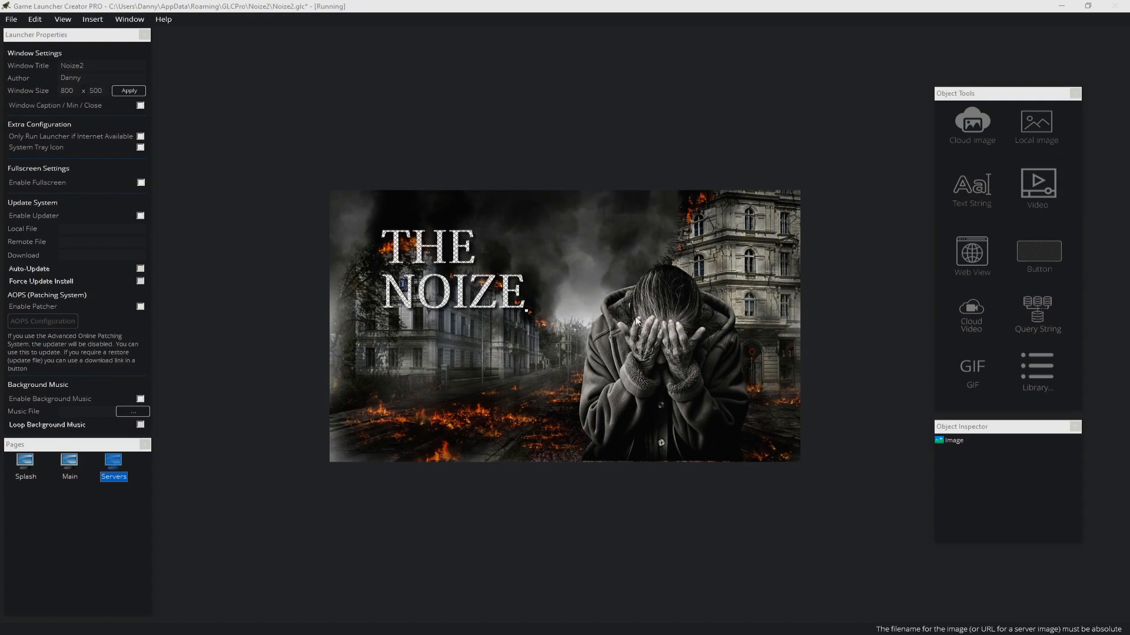
Step: Insert a button on the Servers page with back0.png as its up image and back1.png as its hover and click images
{"action": "left_click", "coordinate": [1039, 254]}
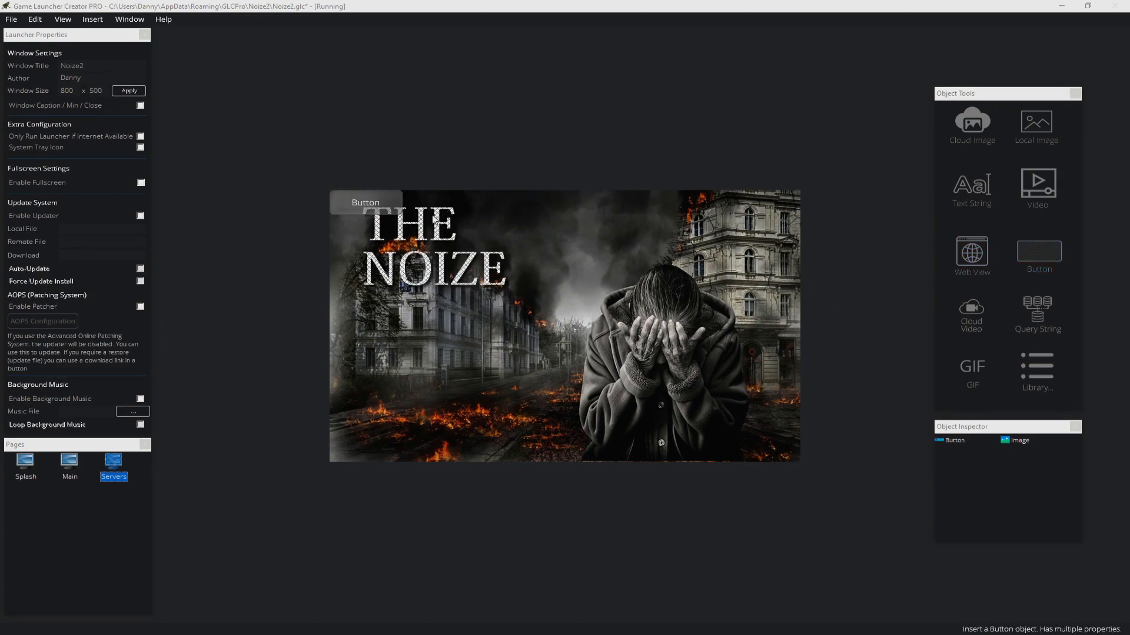
{"action": "left_click_drag", "start_coordinate": [424, 262], "coordinate": [432, 288]}
{"action": "right_click", "coordinate": [386, 206]}
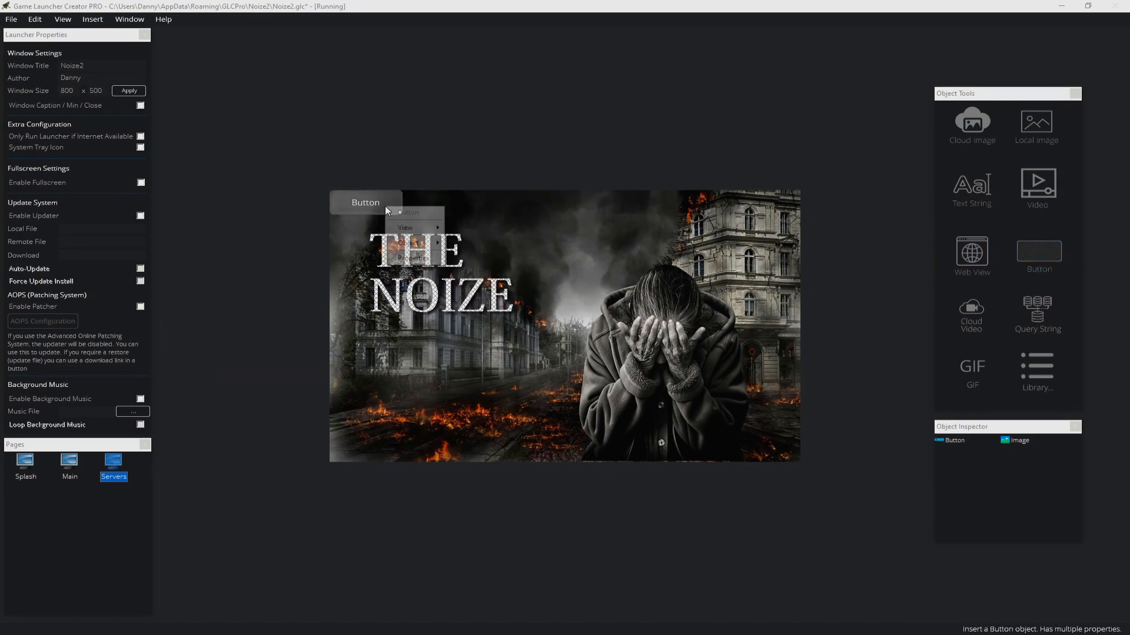
{"action": "left_click", "coordinate": [407, 258]}
{"action": "left_click", "coordinate": [768, 233]}
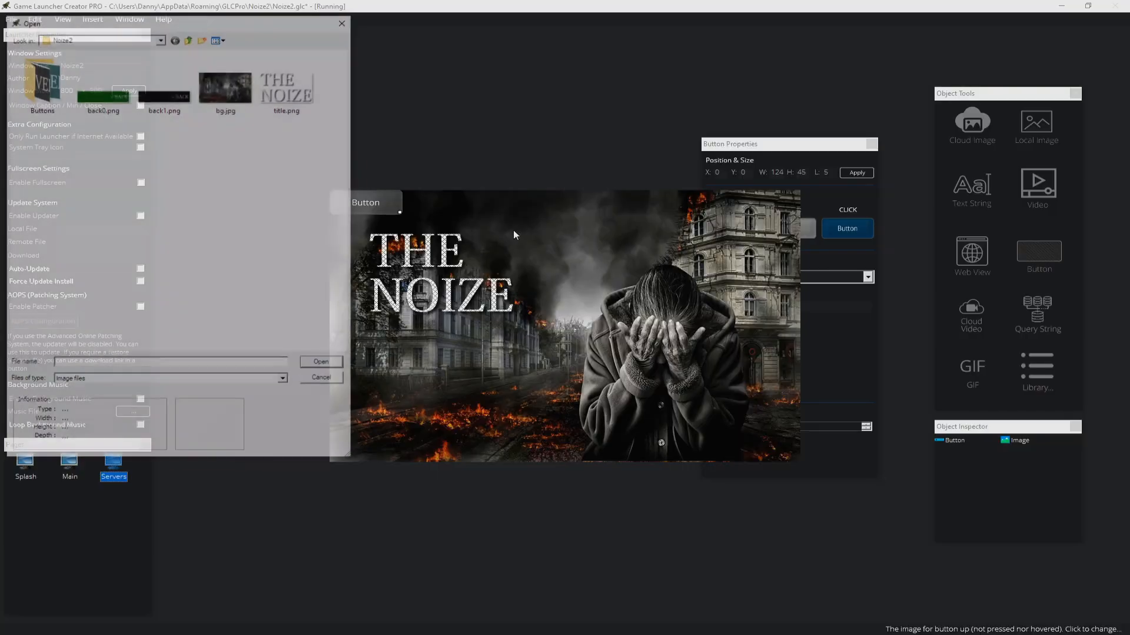
{"action": "double_click", "coordinate": [101, 100]}
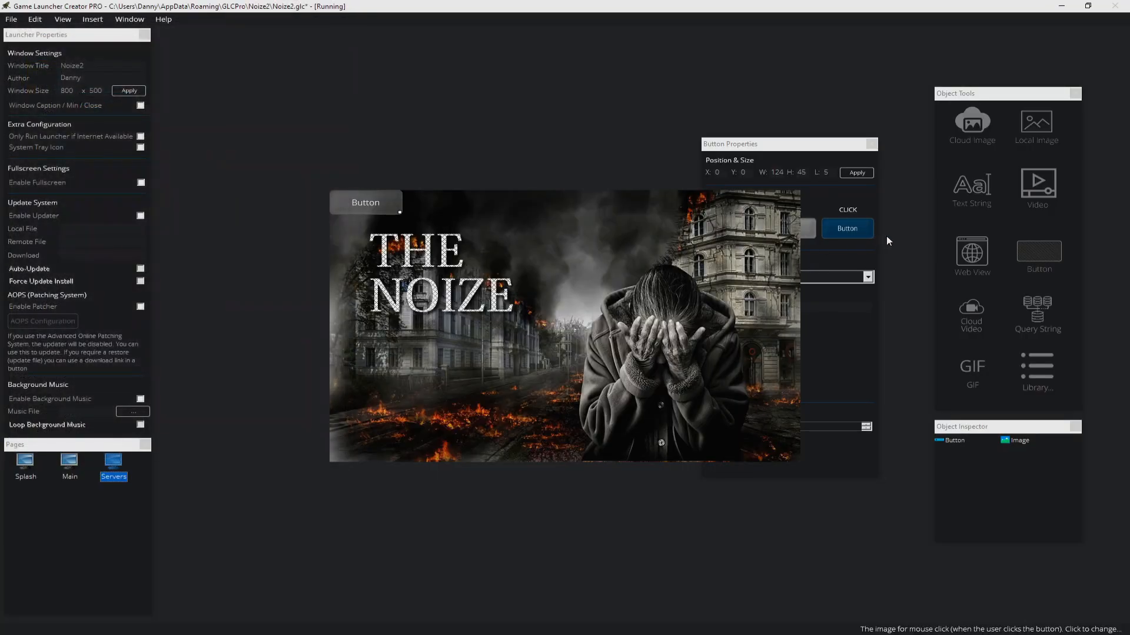
{"action": "left_click", "coordinate": [807, 227]}
{"action": "double_click", "coordinate": [189, 108]}
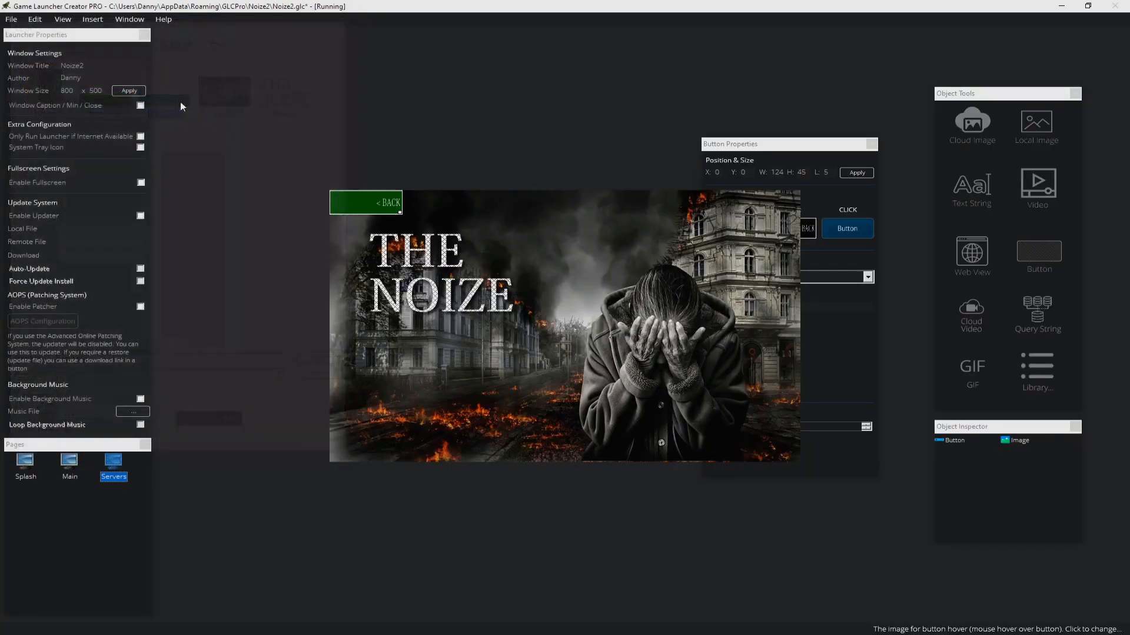
{"action": "left_click", "coordinate": [840, 223]}
{"action": "double_click", "coordinate": [188, 106]}
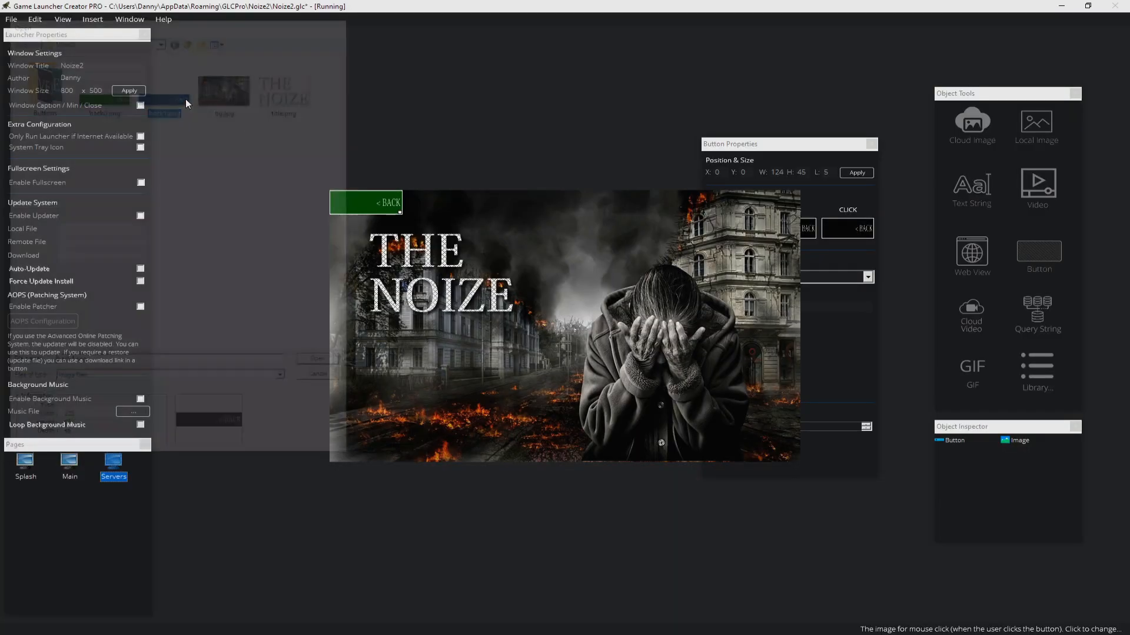
Step: Resize the < BACK button to its original size, tuck it partly past the page's upper-left edge, and lower the title image
{"action": "right_click", "coordinate": [381, 205]}
{"action": "mouse_move", "coordinate": [417, 241]}
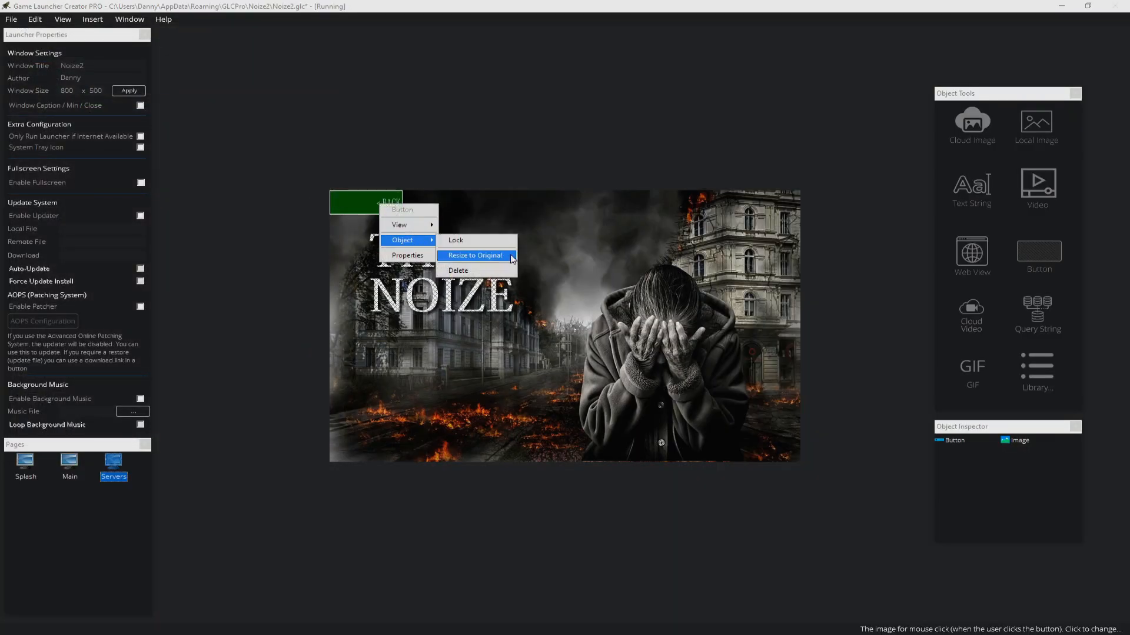
{"action": "left_click", "coordinate": [468, 255]}
{"action": "left_click_drag", "start_coordinate": [447, 212], "coordinate": [373, 215]}
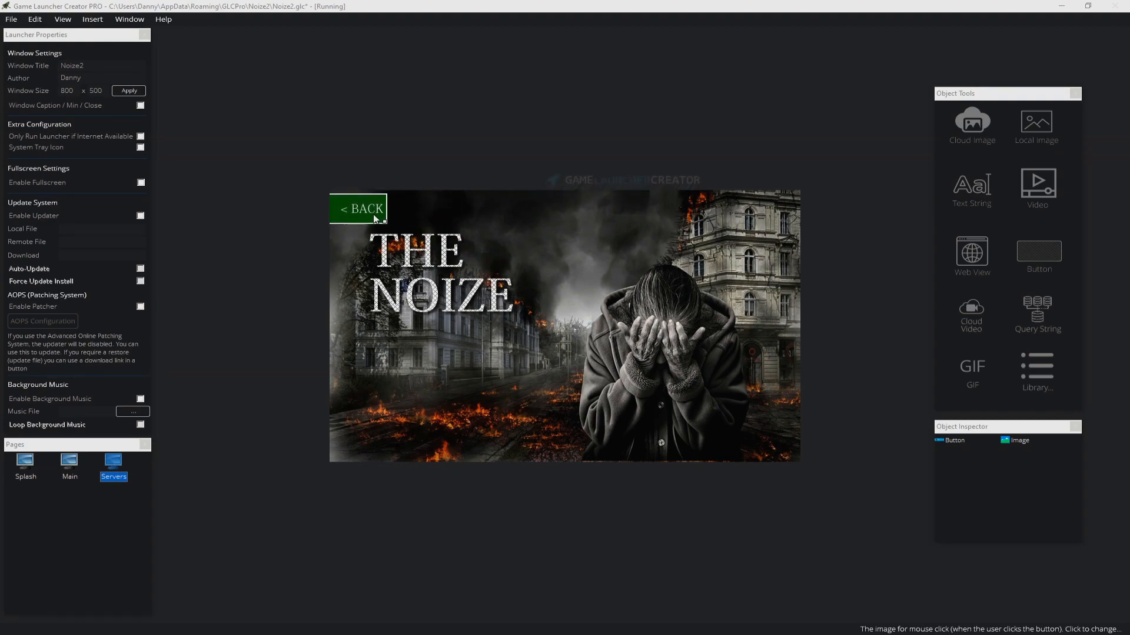
{"action": "left_click_drag", "start_coordinate": [425, 253], "coordinate": [438, 292]}
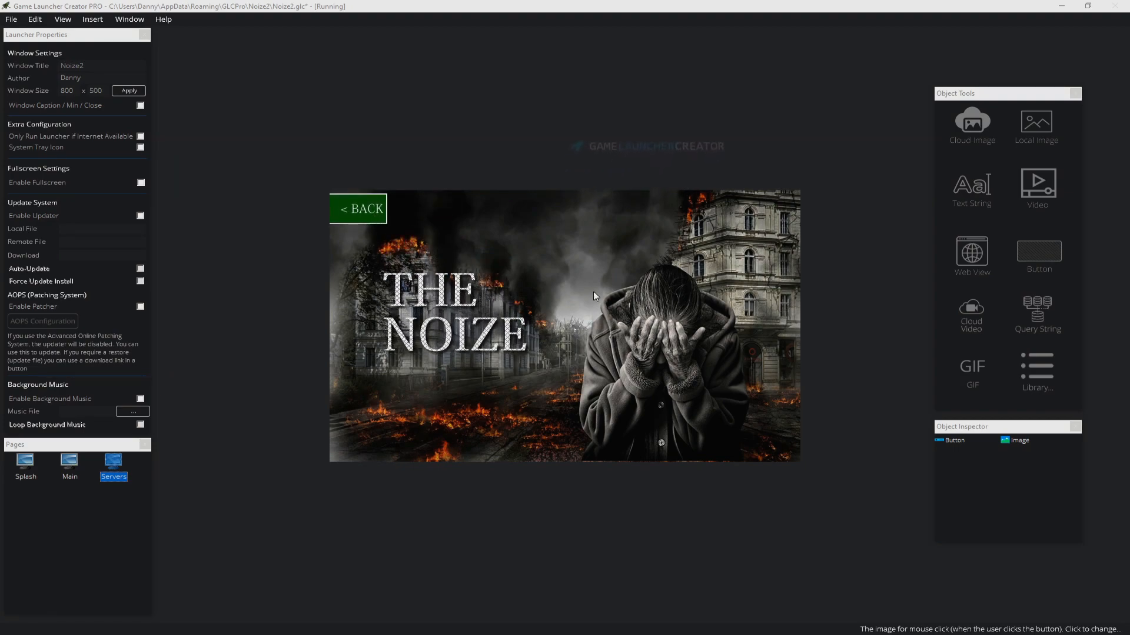
Step: Set the < BACK button's action to Goto Page with 1 - Main as the target
{"action": "right_click", "coordinate": [380, 222]}
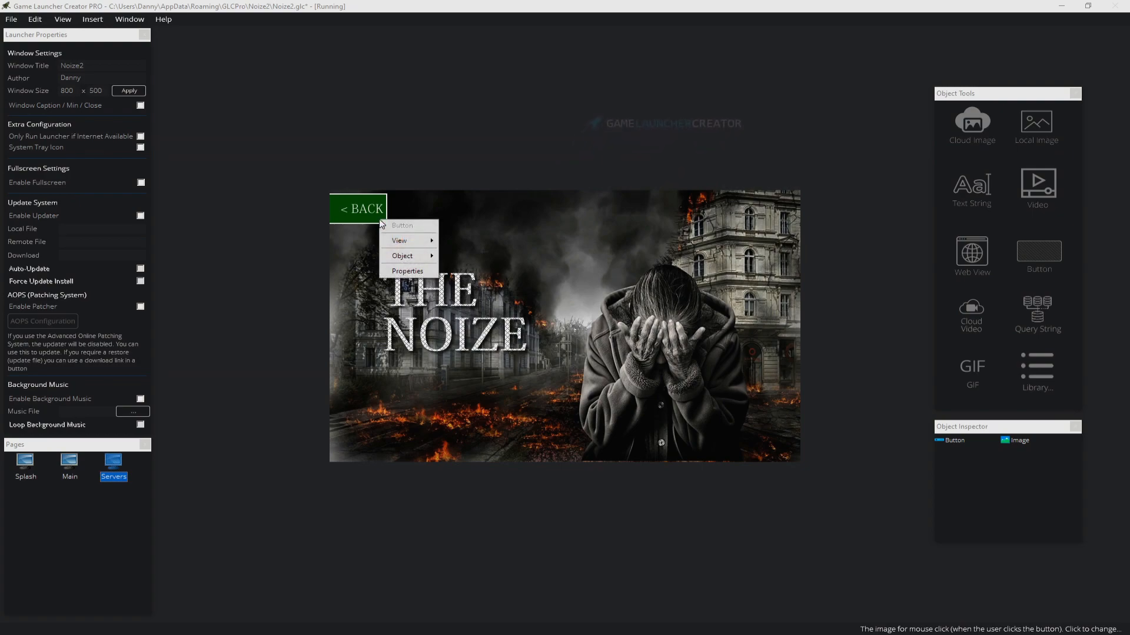
{"action": "left_click", "coordinate": [408, 271]}
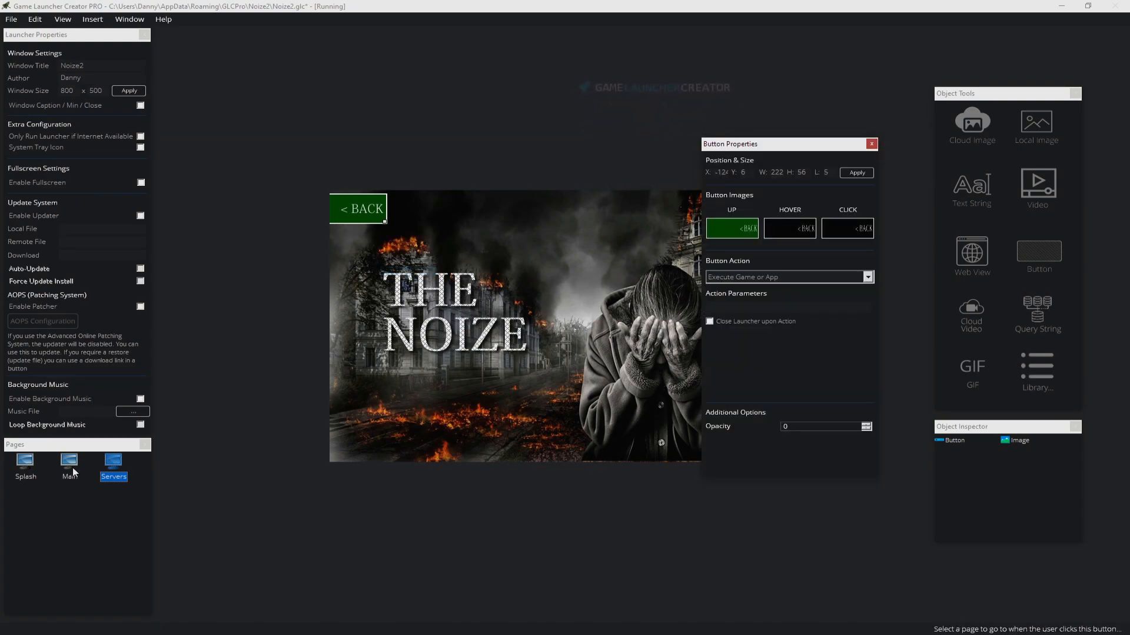
{"action": "left_click", "coordinate": [789, 277]}
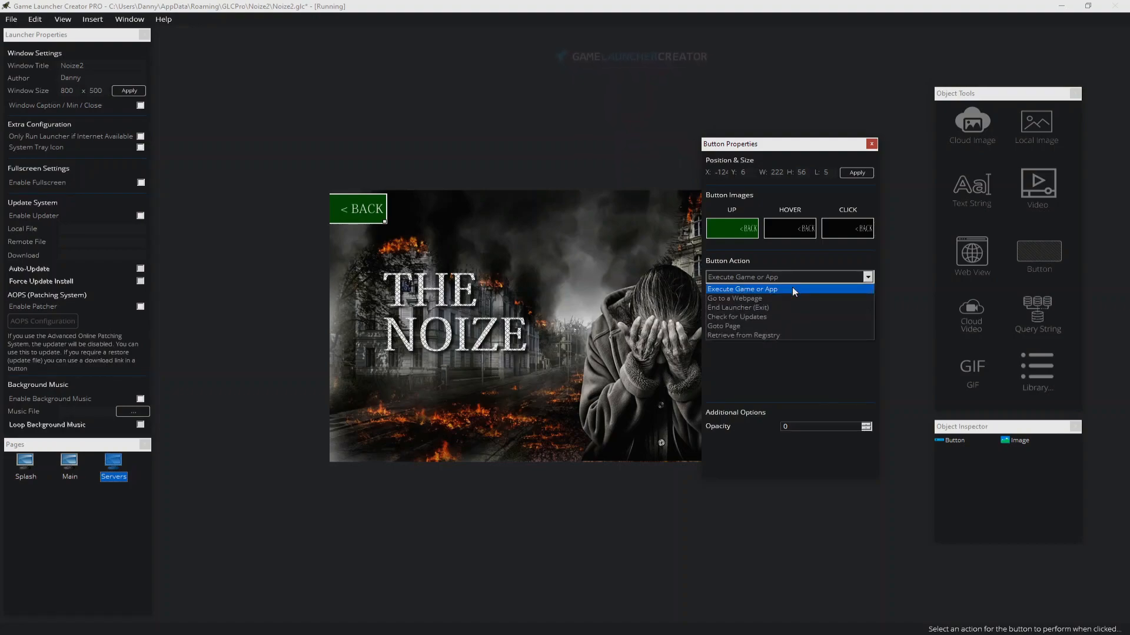
{"action": "left_click", "coordinate": [786, 327]}
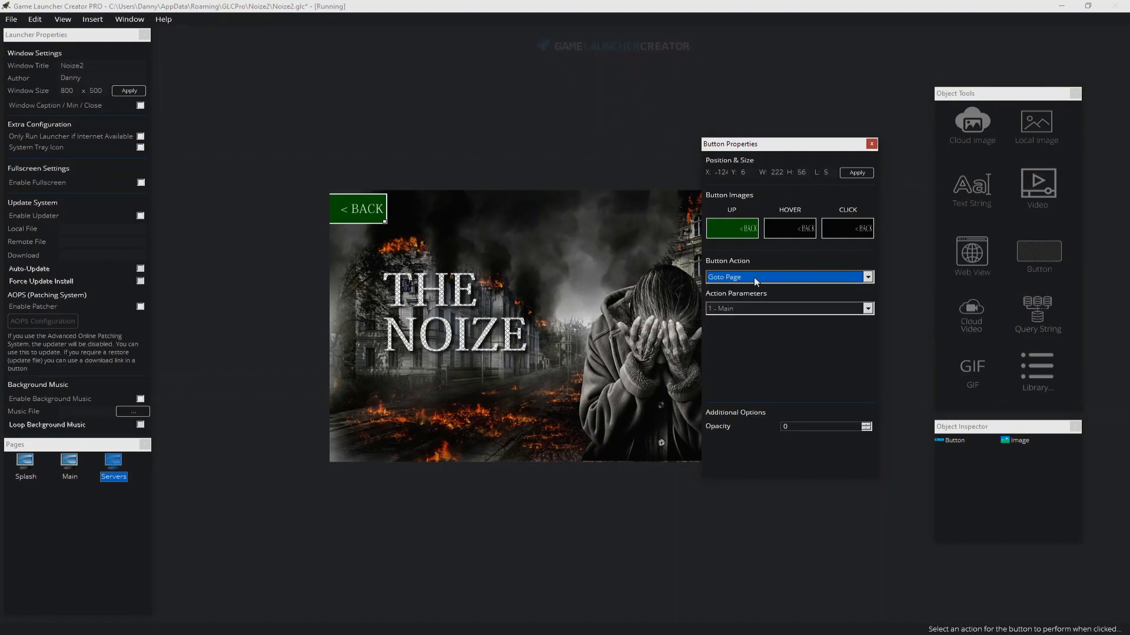
{"action": "left_click", "coordinate": [774, 308]}
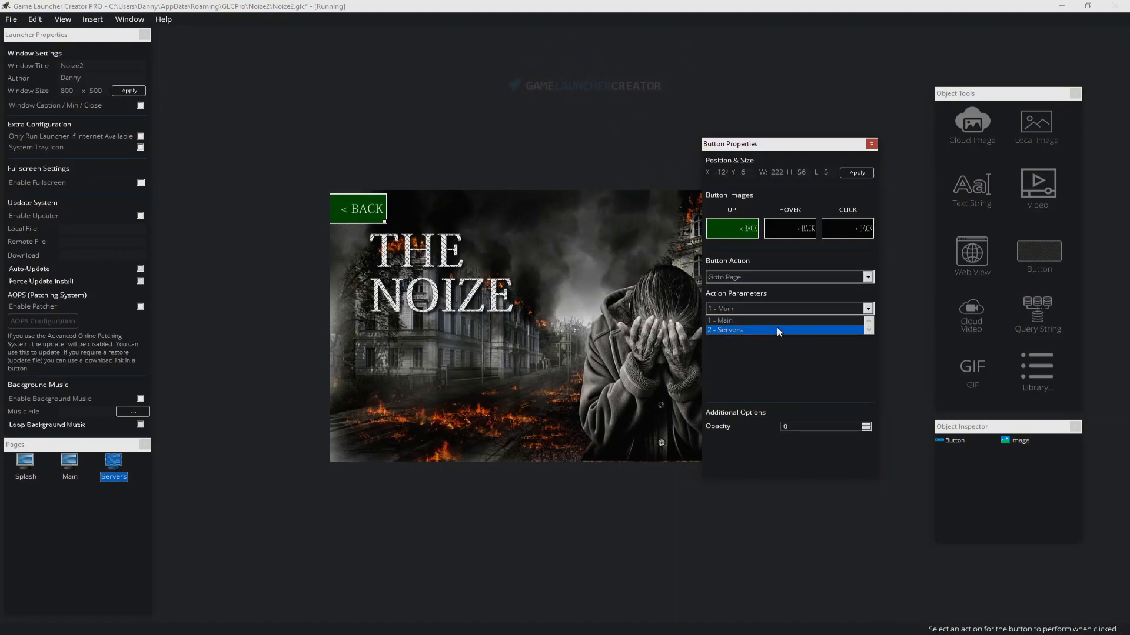
{"action": "left_click", "coordinate": [777, 321]}
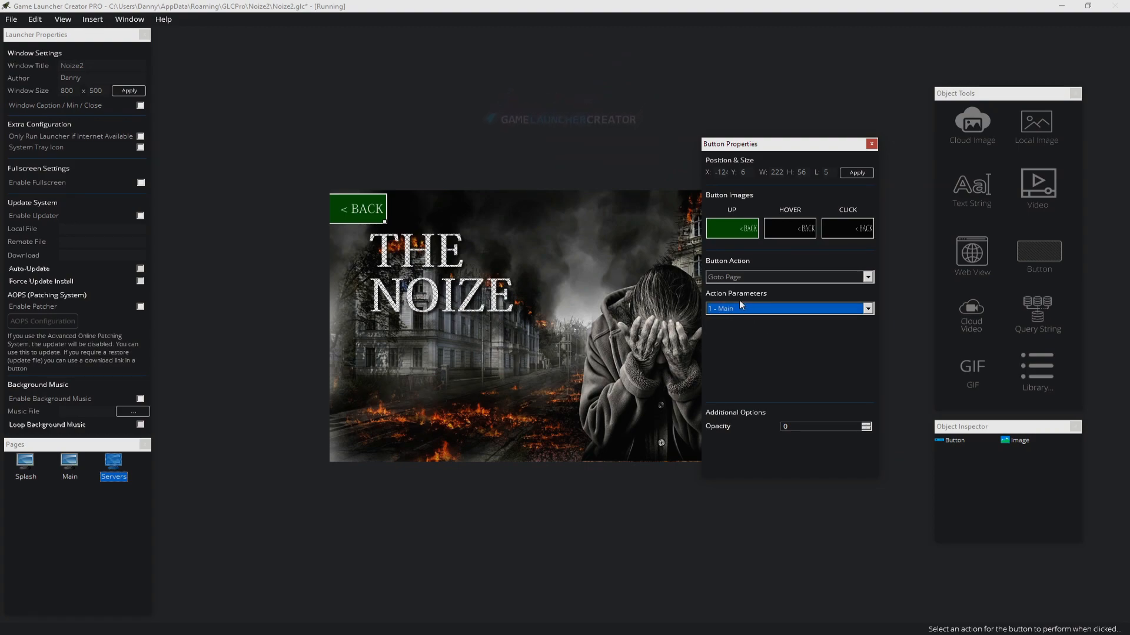
{"action": "left_click", "coordinate": [870, 144]}
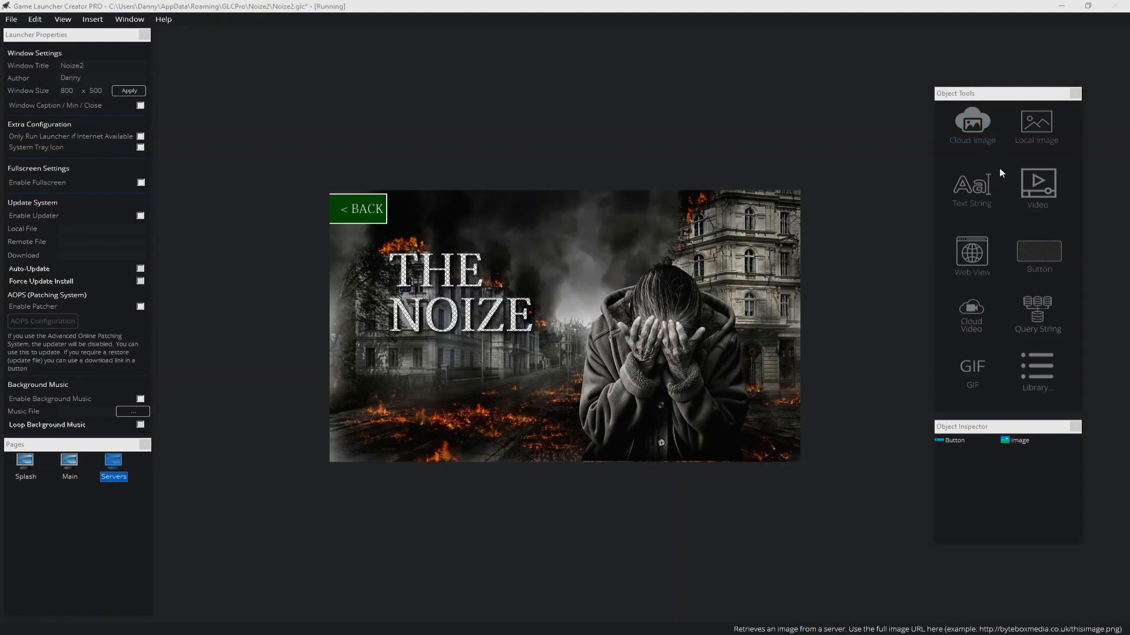
Step: Insert a query string on the Servers page, place it just below the title image, and open its properties
{"action": "left_click", "coordinate": [1034, 307]}
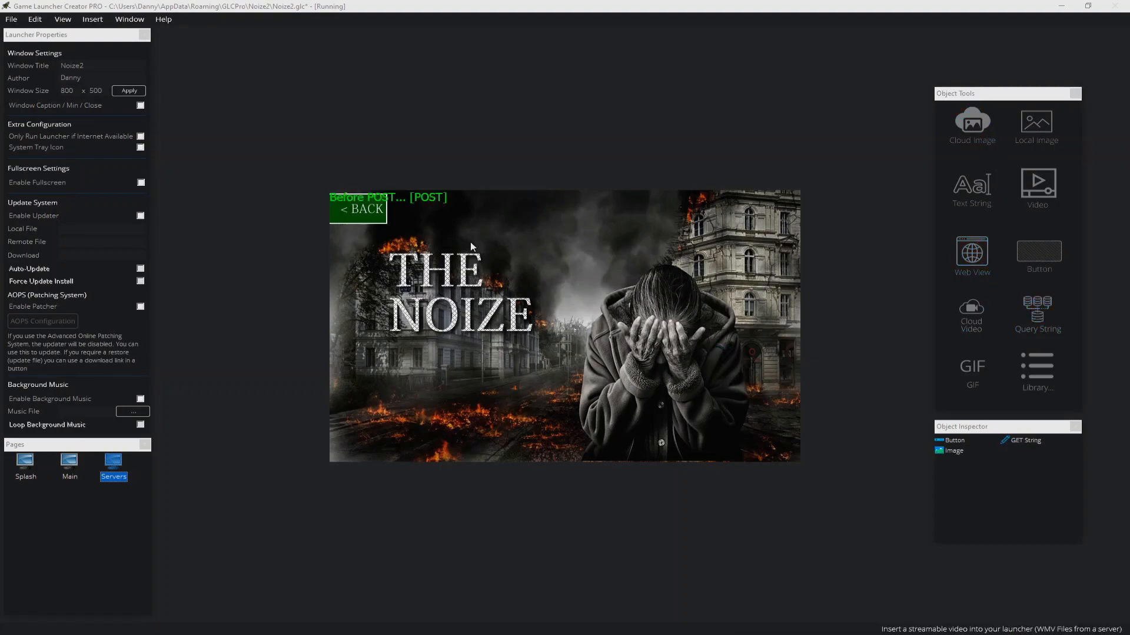
{"action": "left_click_drag", "start_coordinate": [432, 196], "coordinate": [497, 362]}
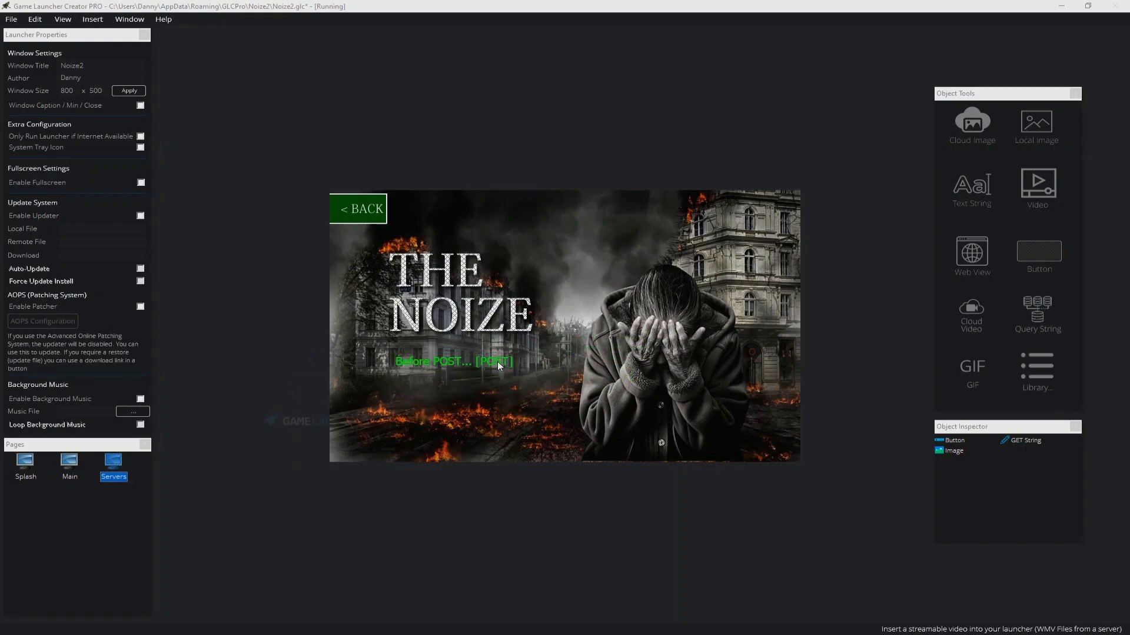
{"action": "right_click", "coordinate": [497, 361]}
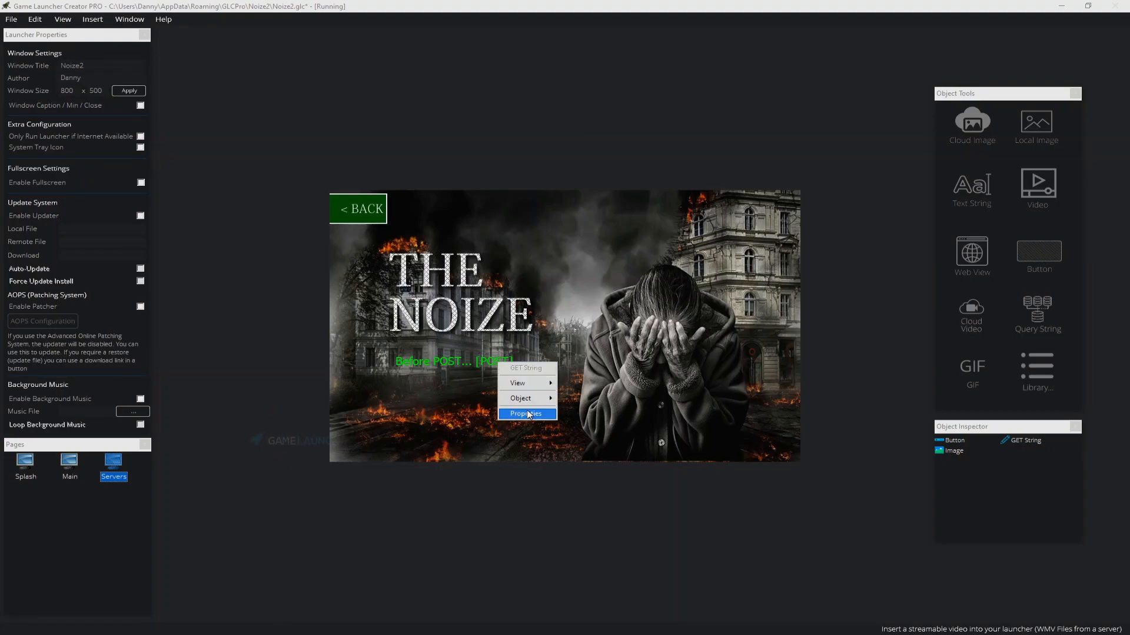
{"action": "left_click", "coordinate": [526, 413]}
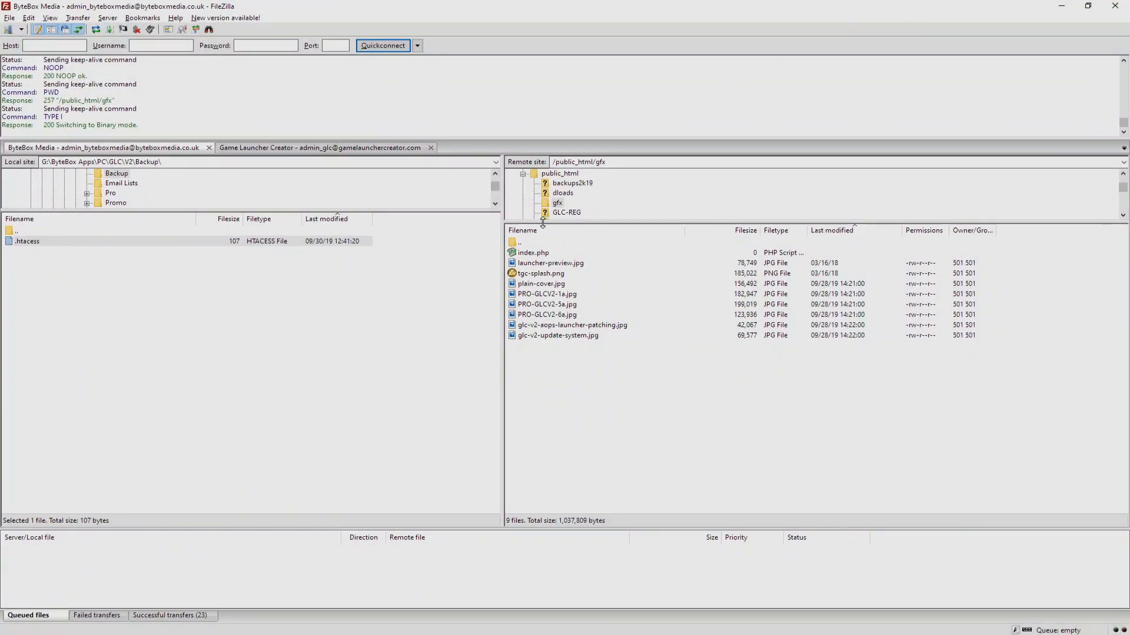
Step: Browse the remote site's folders in FileZilla, open splashtest, and return to Game Launcher Creator PRO
{"action": "scroll", "coordinate": [1123, 194], "scroll_direction": "down", "scroll_amount": 3}
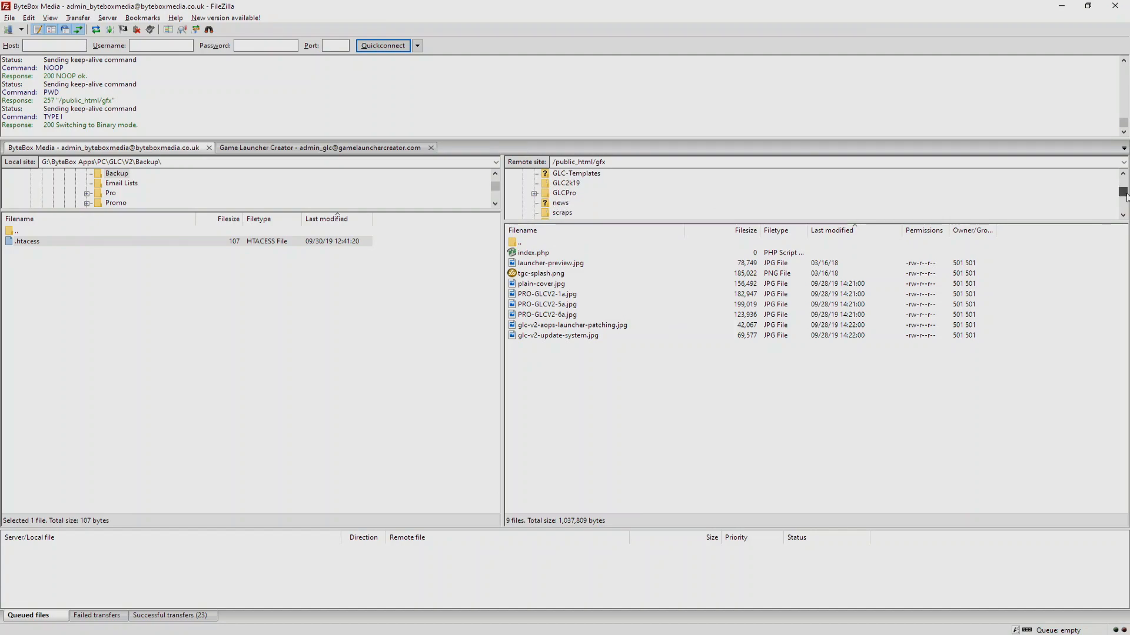
{"action": "left_click", "coordinate": [578, 213]}
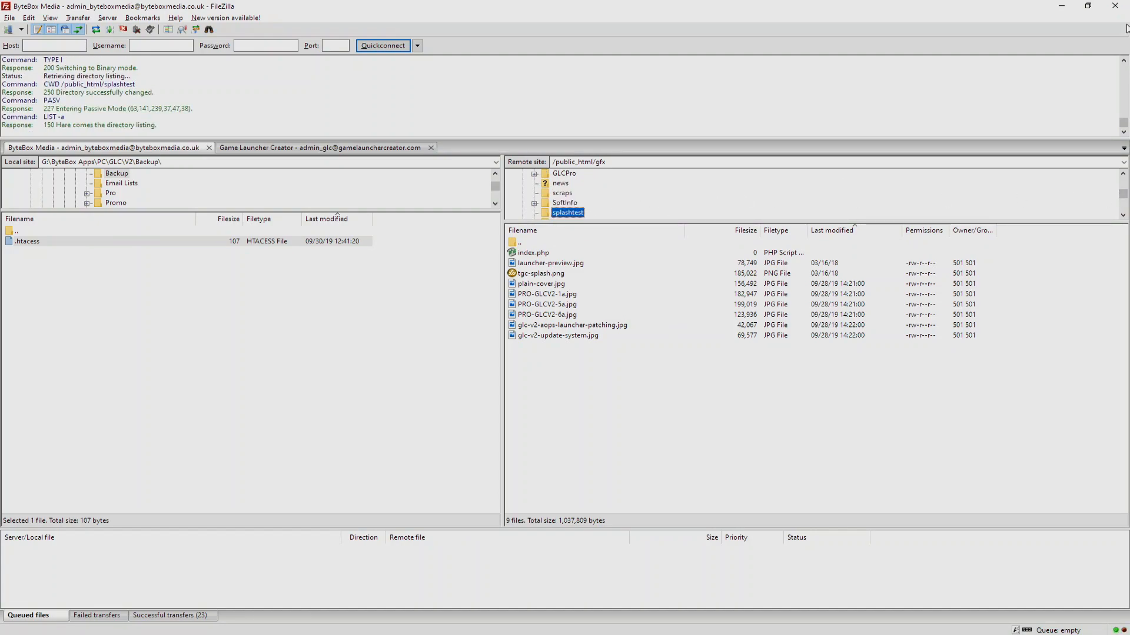
{"action": "left_click", "coordinate": [1064, 7]}
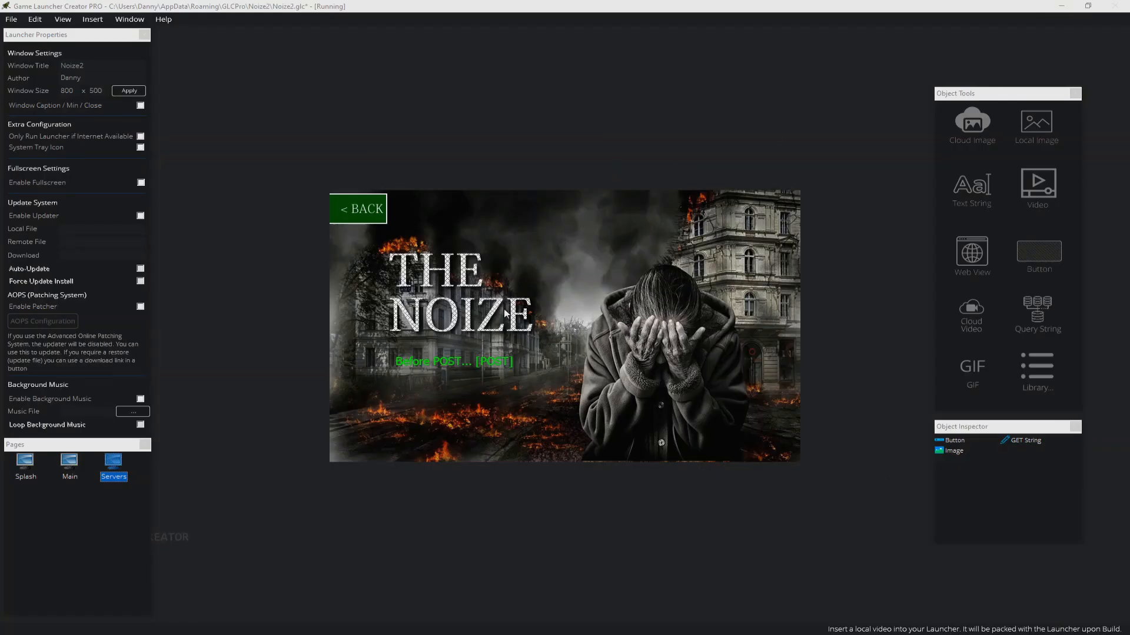
Step: Set the query string's Pre-POST text to "There are"
{"action": "right_click", "coordinate": [501, 368]}
{"action": "left_click", "coordinate": [532, 417]}
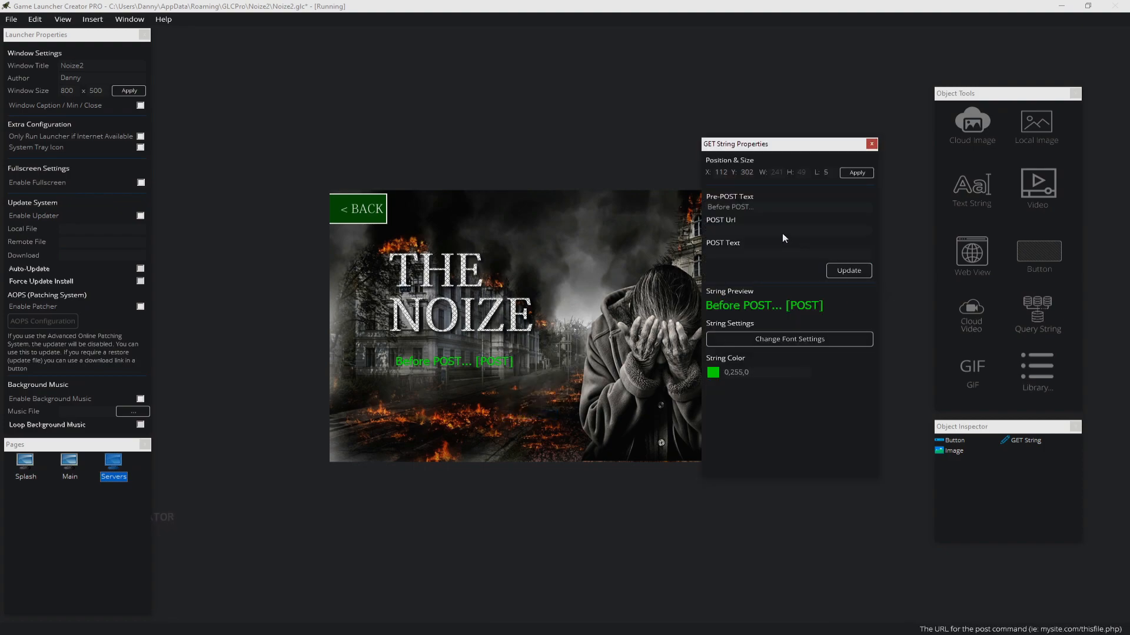
{"action": "left_click_drag", "start_coordinate": [773, 209], "coordinate": [706, 215]}
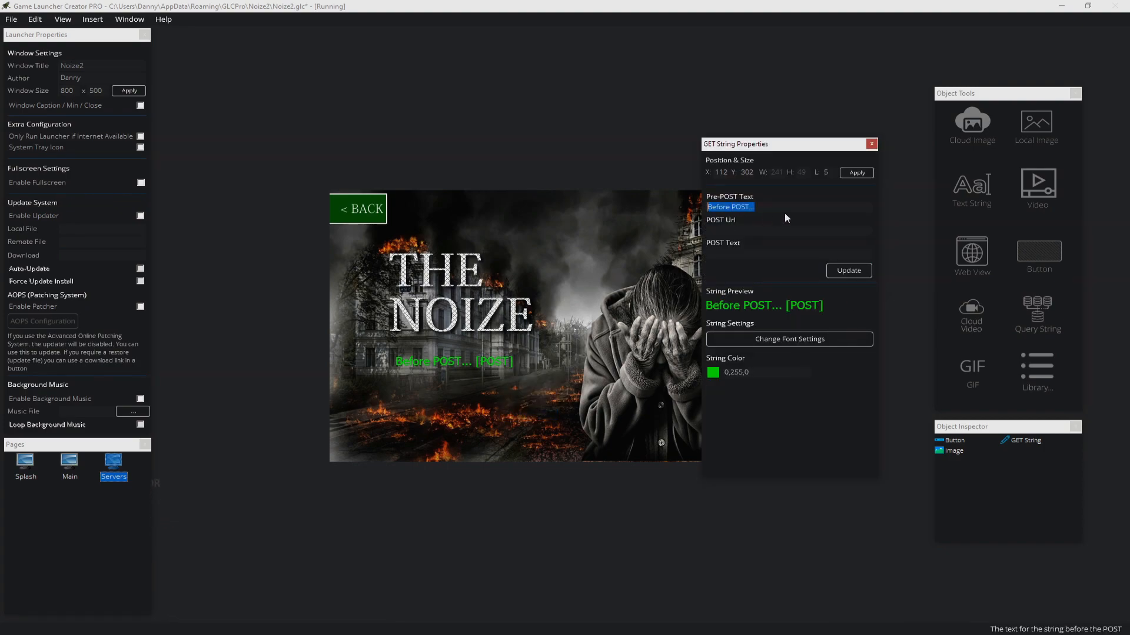
{"action": "type", "text": "There are"}
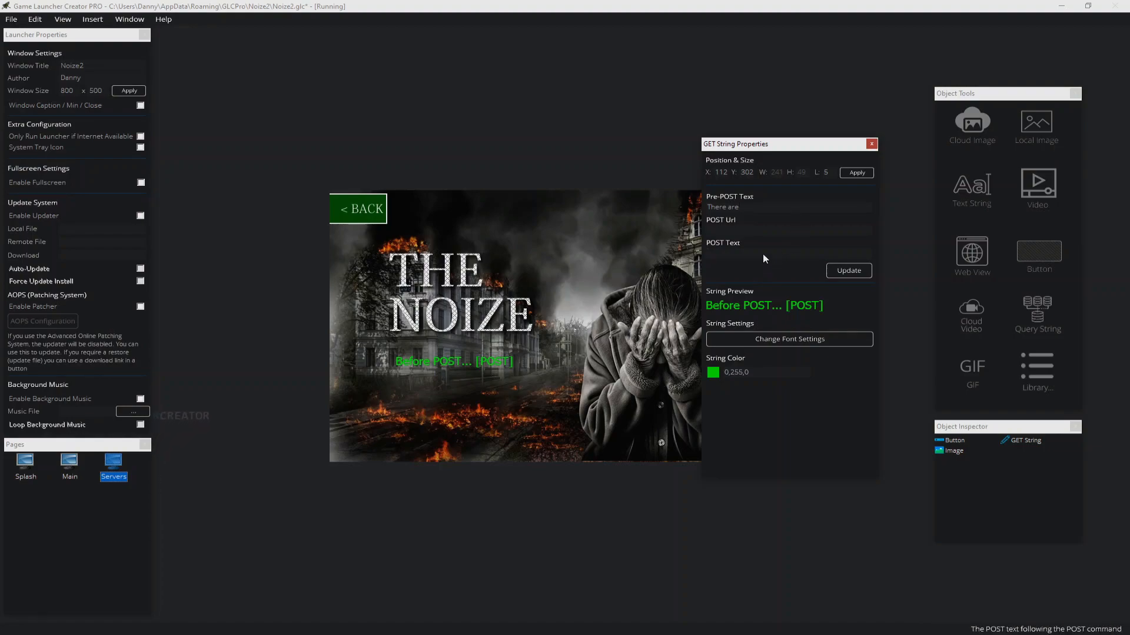
{"action": "type", "text": "Players Online"}
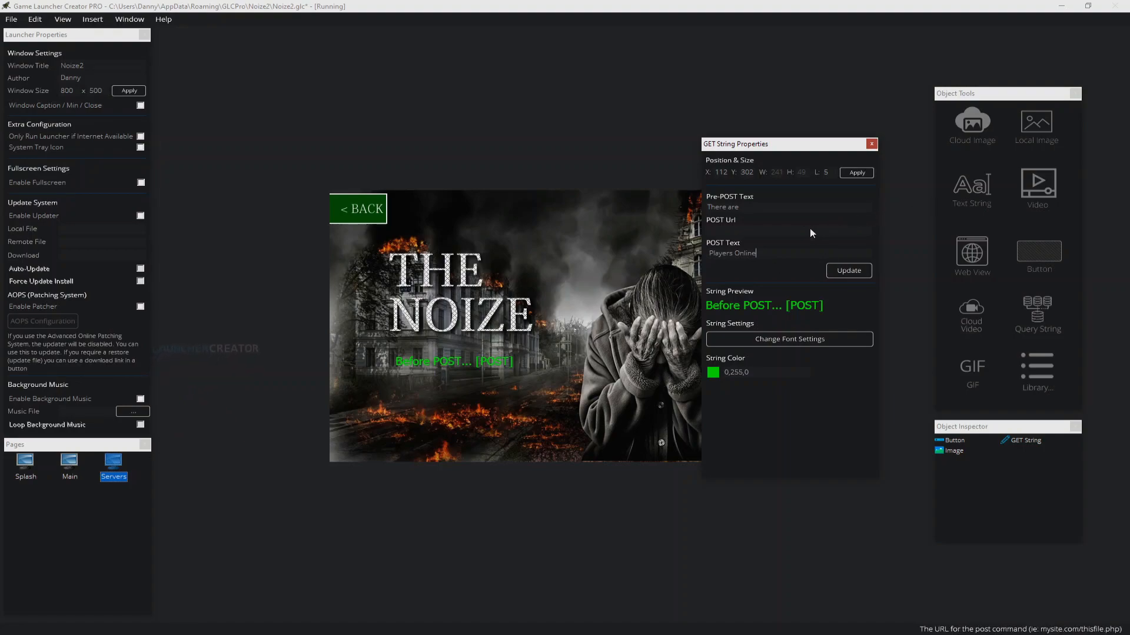
{"action": "type", "text": "https://byteo"}
{"action": "type", "text": "oxmedia.co.uk/splashtest/test.php"}
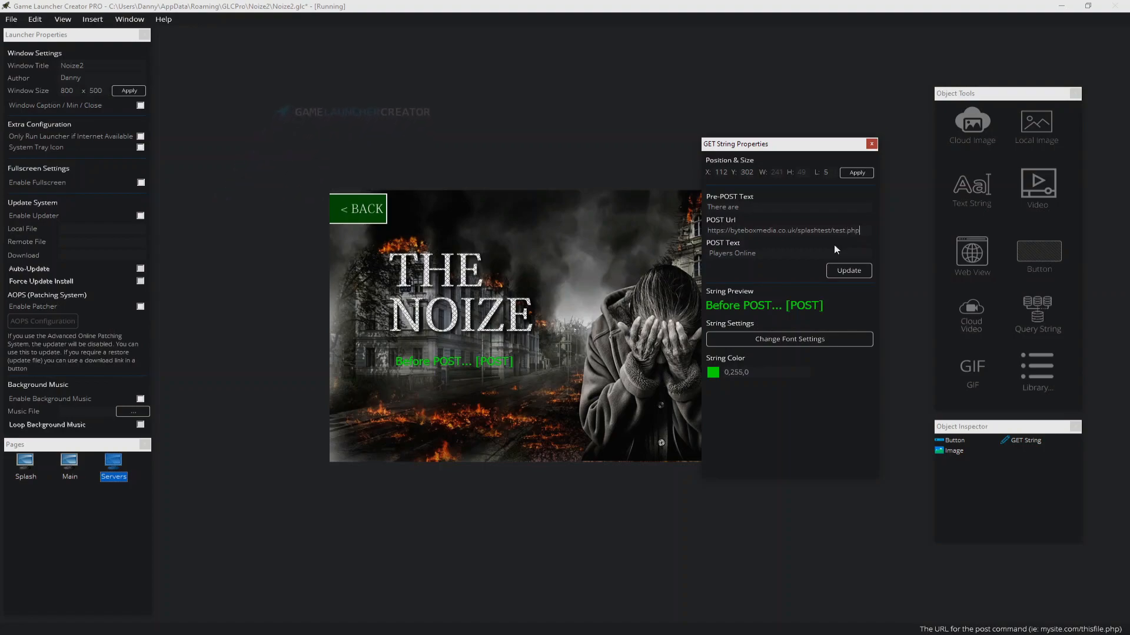
{"action": "left_click", "coordinate": [845, 272]}
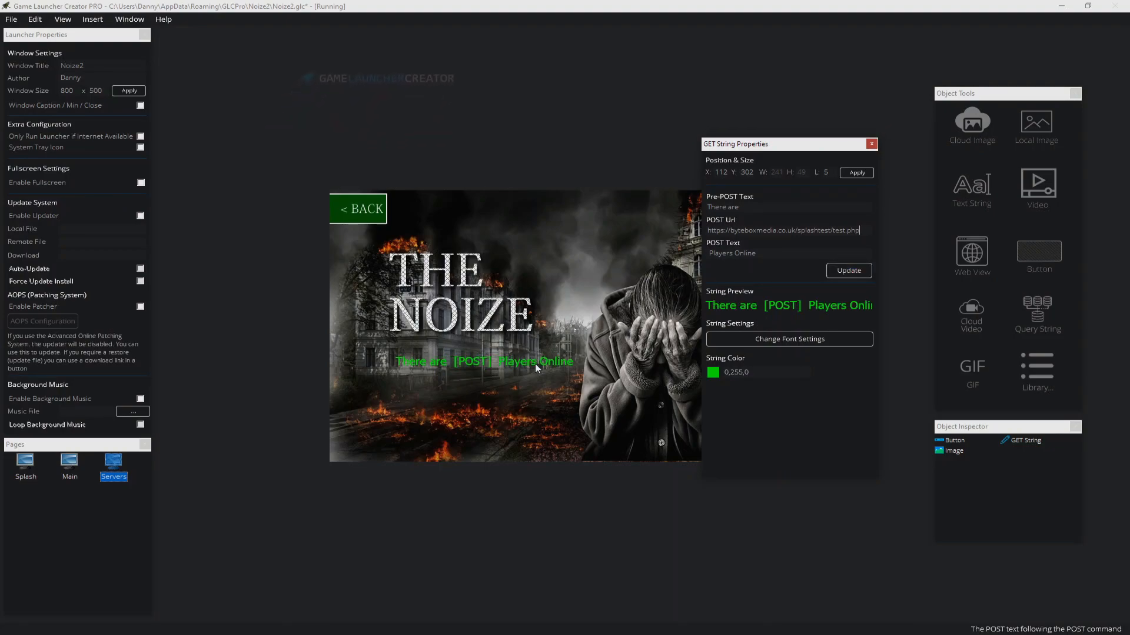
Step: Change the query string's colour to white
{"action": "left_click", "coordinate": [713, 373]}
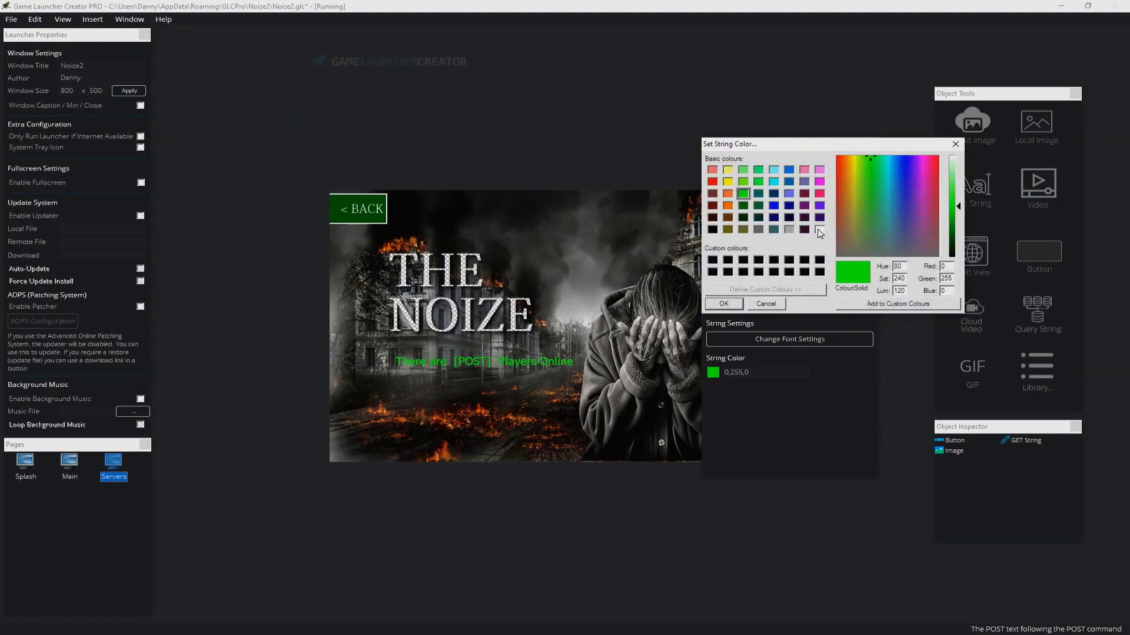
{"action": "left_click", "coordinate": [819, 232]}
{"action": "left_click", "coordinate": [723, 304]}
Step: Move the query string to the lower middle of the Servers page and save the project
{"action": "left_click_drag", "start_coordinate": [519, 365], "coordinate": [605, 399]}
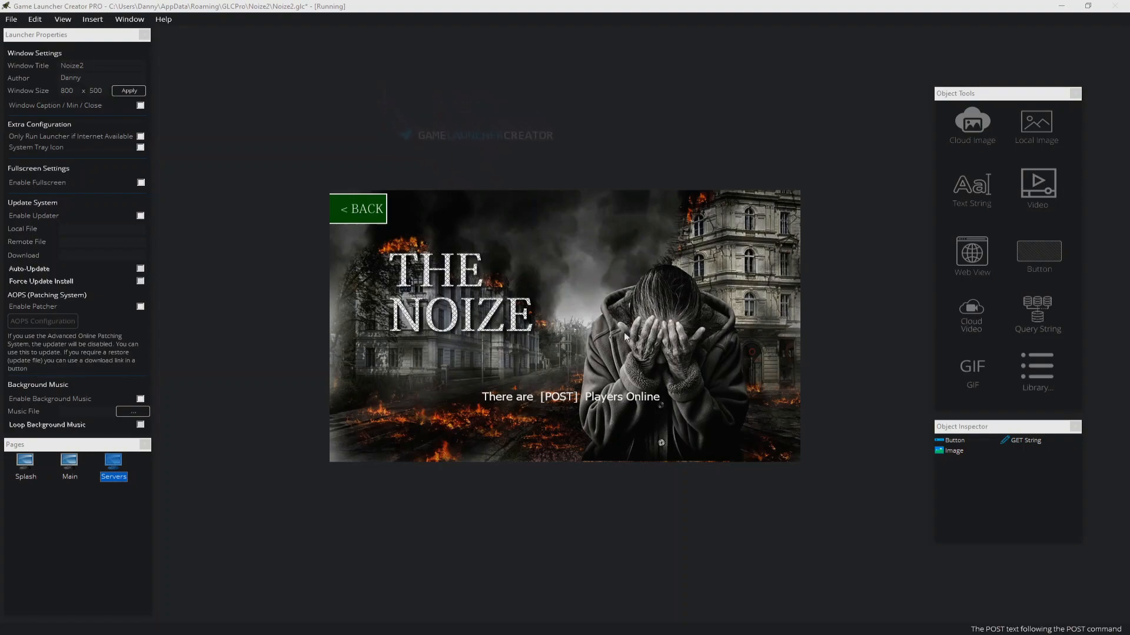
{"action": "left_click", "coordinate": [11, 19]}
{"action": "left_click", "coordinate": [27, 56]}
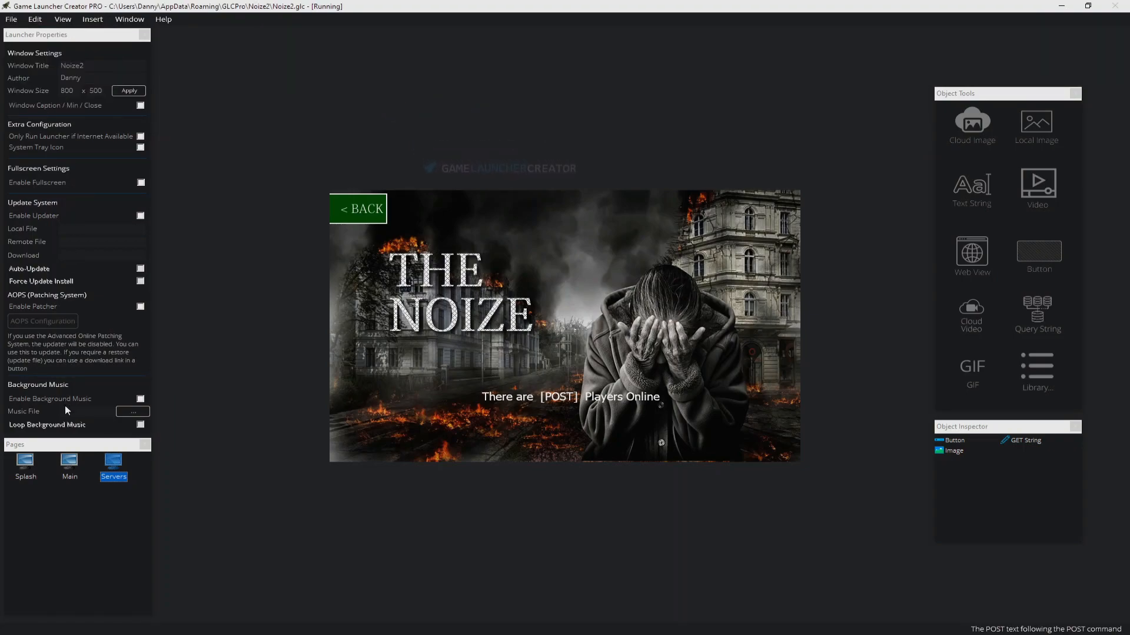
Step: Open the Main page for editing and set the SERVERS button's action to Goto Page with 2 - Servers as the target
{"action": "right_click", "coordinate": [71, 462]}
{"action": "left_click", "coordinate": [97, 486]}
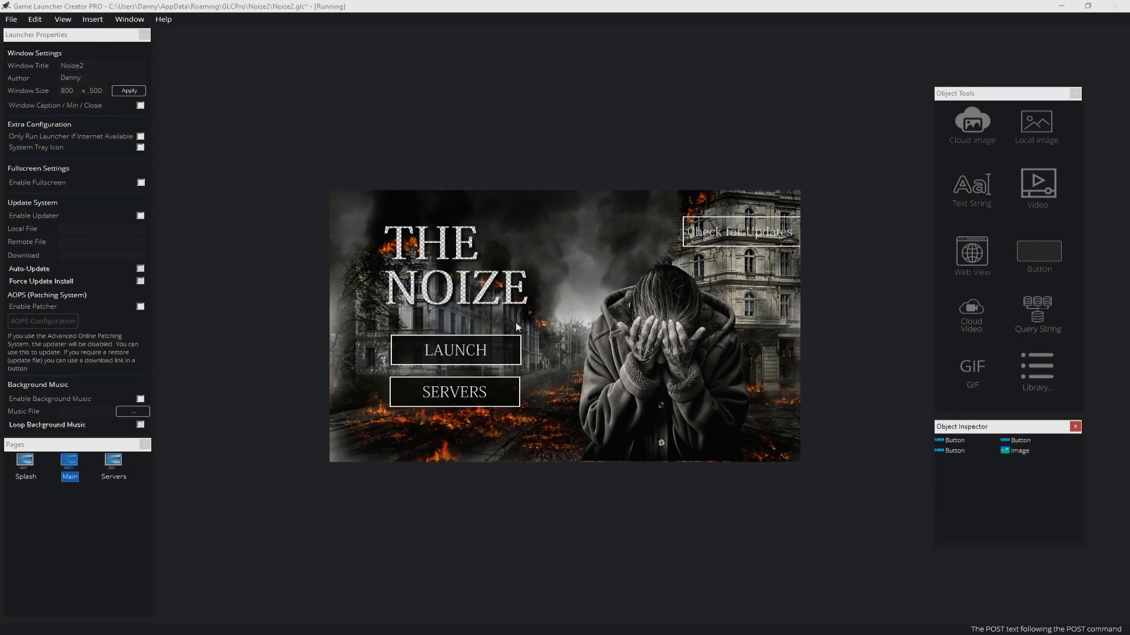
{"action": "right_click", "coordinate": [477, 400]}
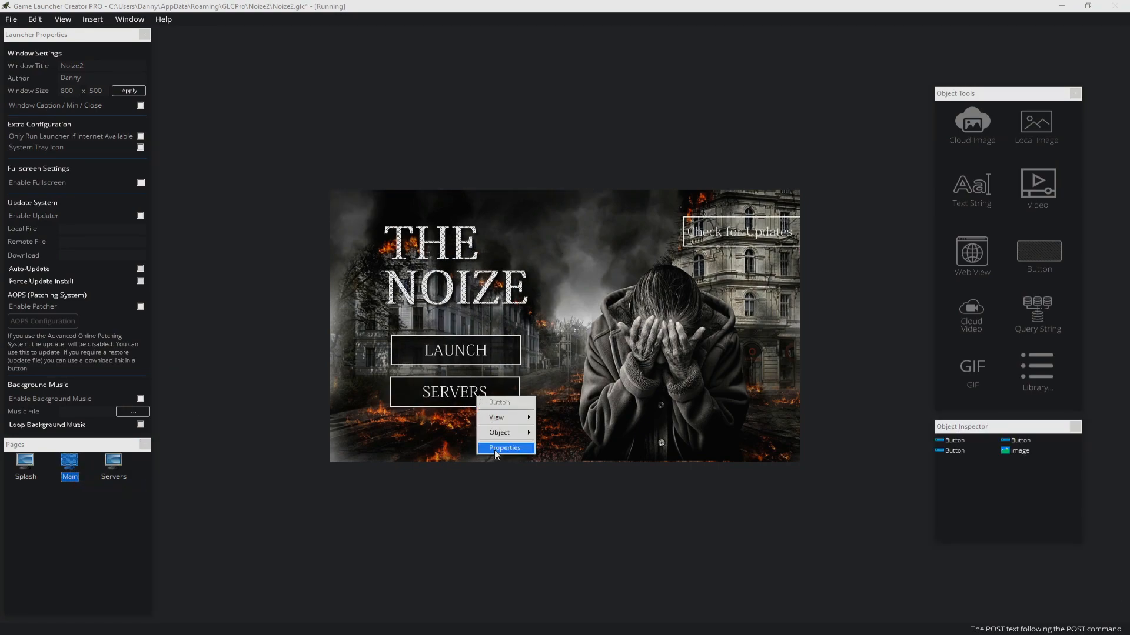
{"action": "left_click", "coordinate": [504, 448]}
{"action": "left_click", "coordinate": [829, 275]}
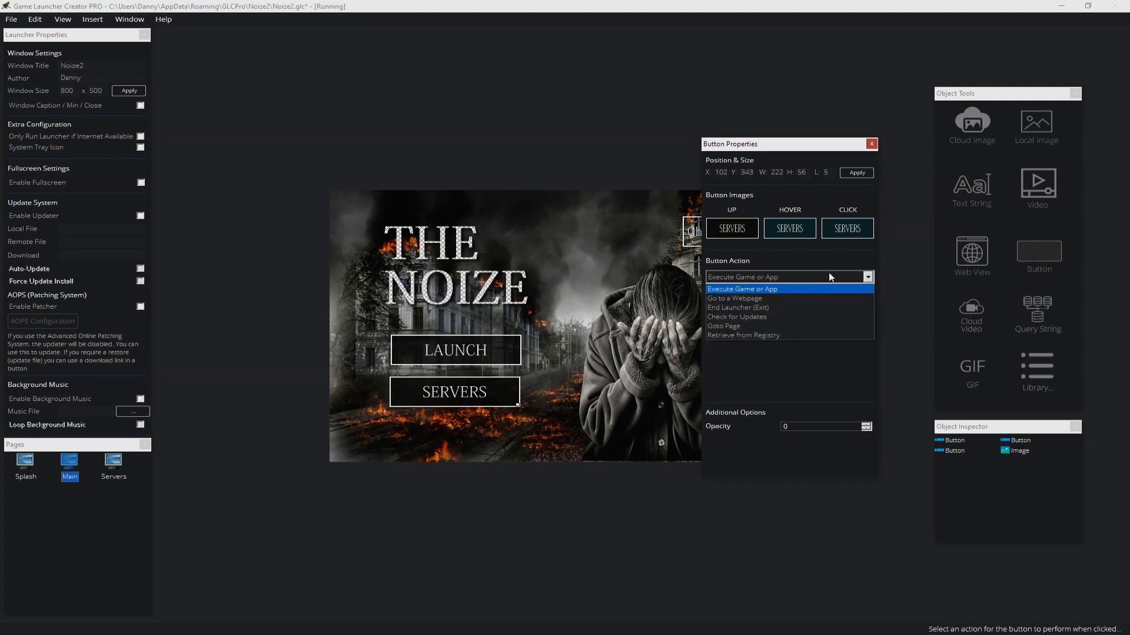
{"action": "left_click", "coordinate": [802, 326]}
{"action": "left_click", "coordinate": [764, 309]}
{"action": "left_click", "coordinate": [761, 326]}
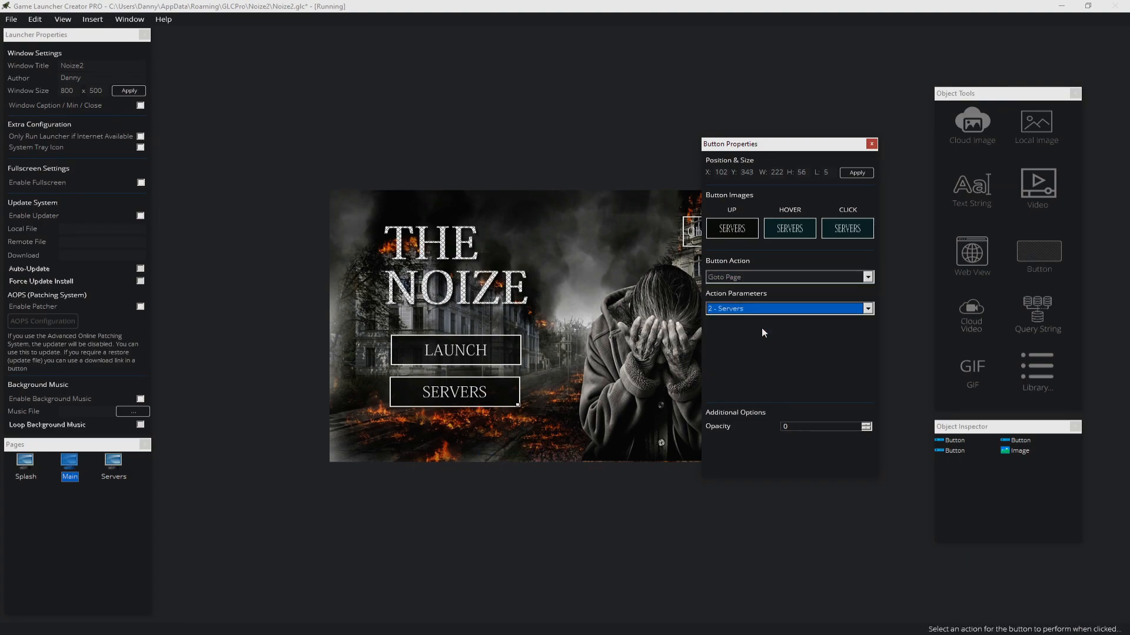
{"action": "left_click", "coordinate": [872, 144]}
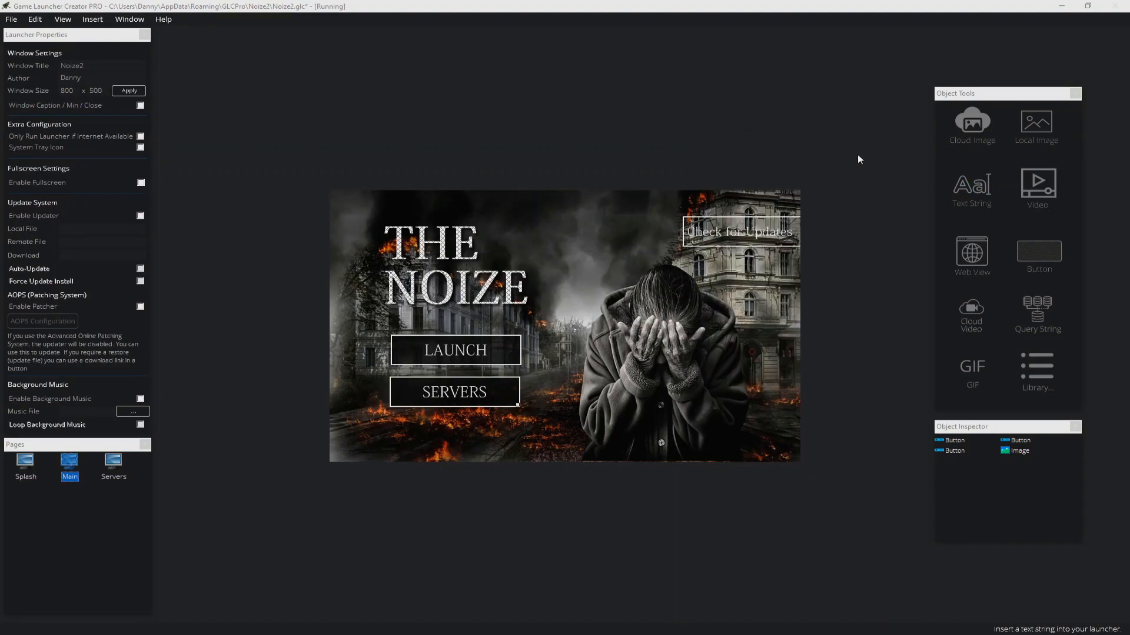
Step: Review the Servers page, return to editing the Main page, and save the project
{"action": "right_click", "coordinate": [107, 465]}
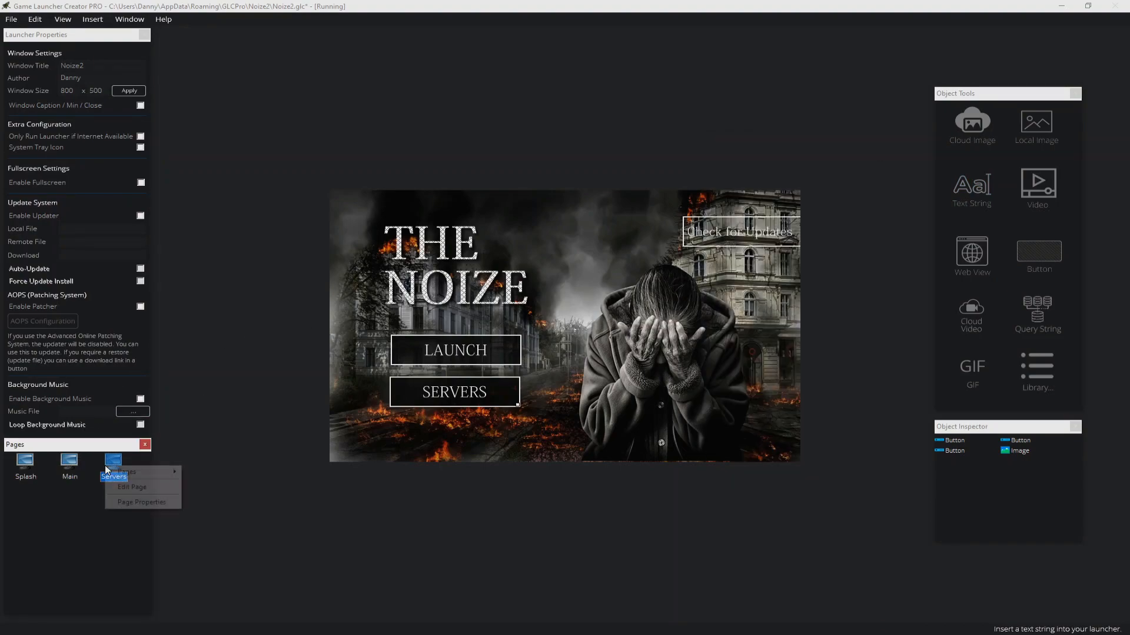
{"action": "left_click", "coordinate": [130, 487]}
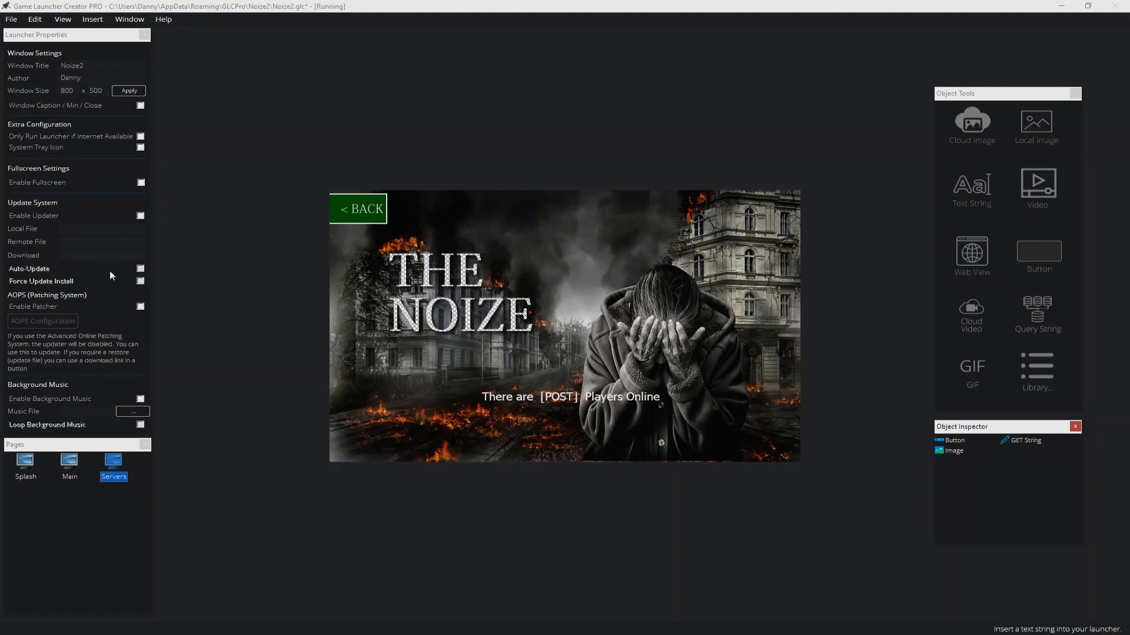
{"action": "right_click", "coordinate": [68, 460]}
{"action": "left_click", "coordinate": [91, 486]}
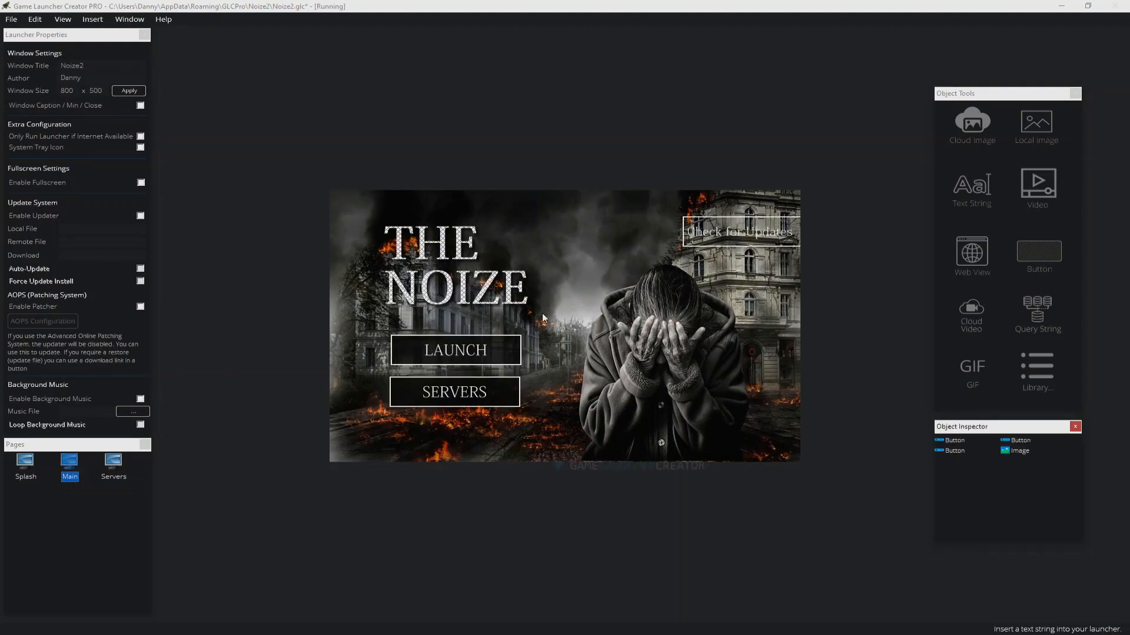
{"action": "left_click", "coordinate": [11, 19]}
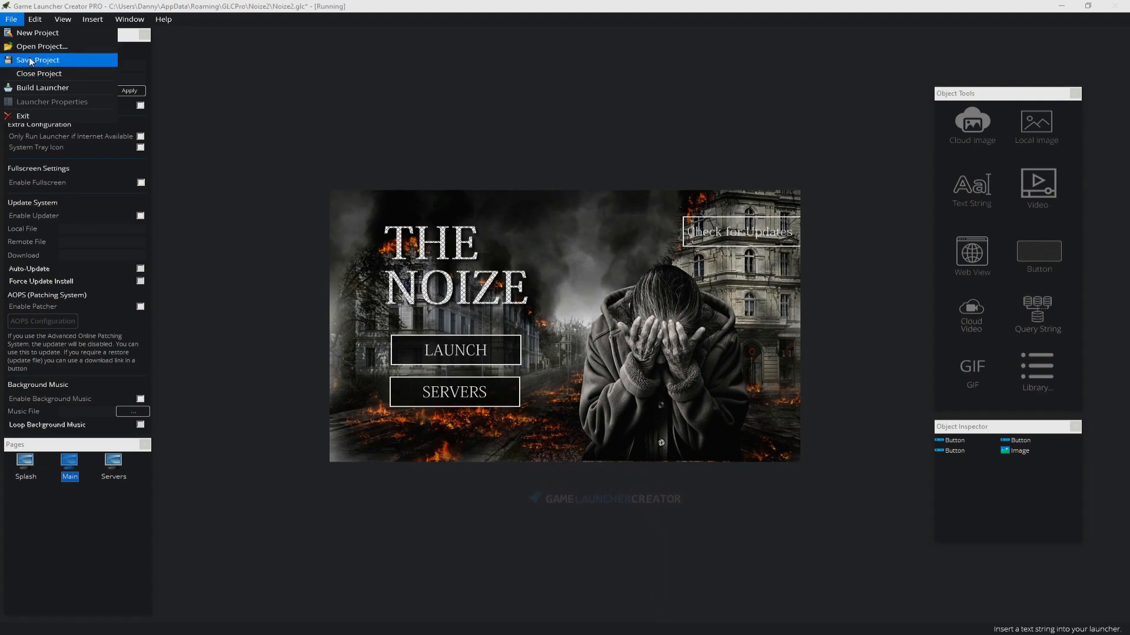
{"action": "left_click", "coordinate": [29, 58]}
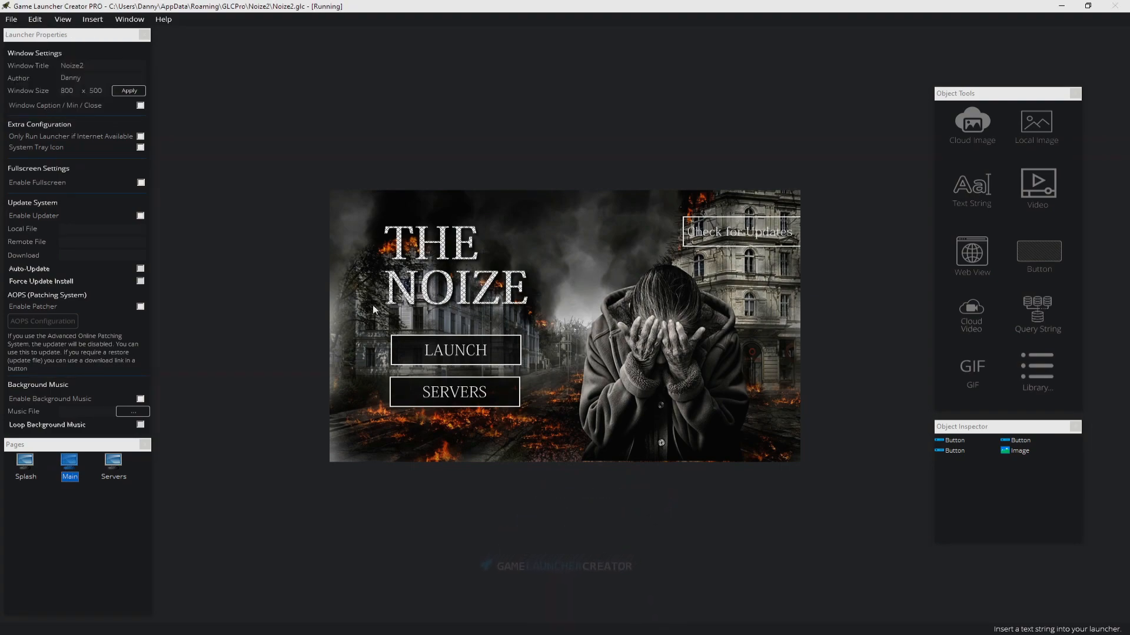
Step: Open the Splash page for editing and load bg.jpg from the Noize2 folder as the splash image
{"action": "right_click", "coordinate": [23, 472]}
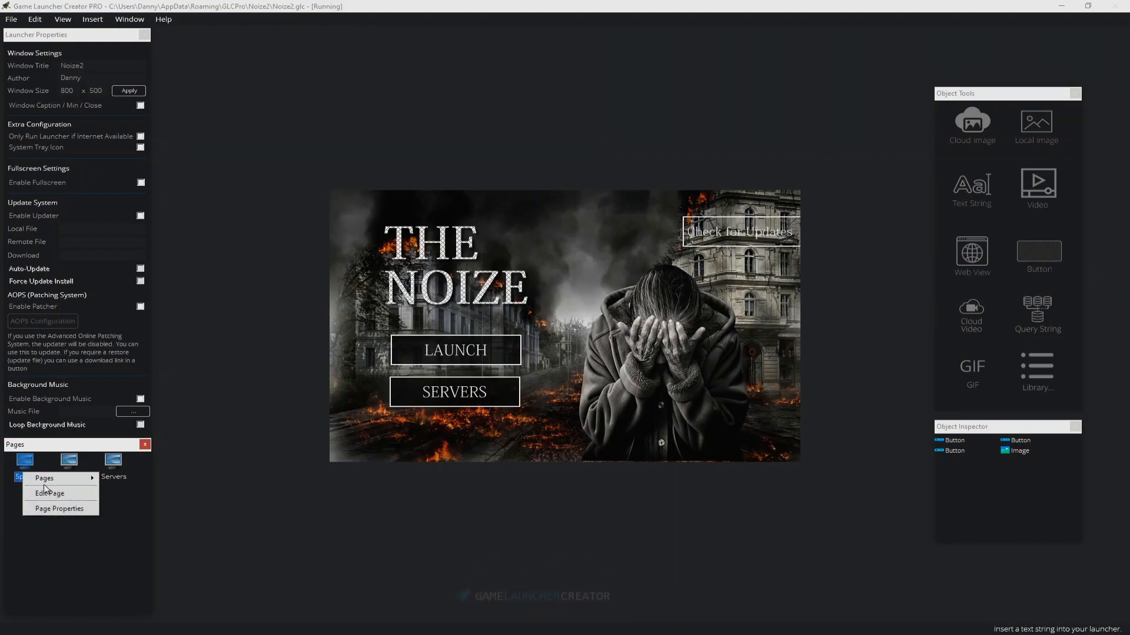
{"action": "left_click", "coordinate": [44, 494]}
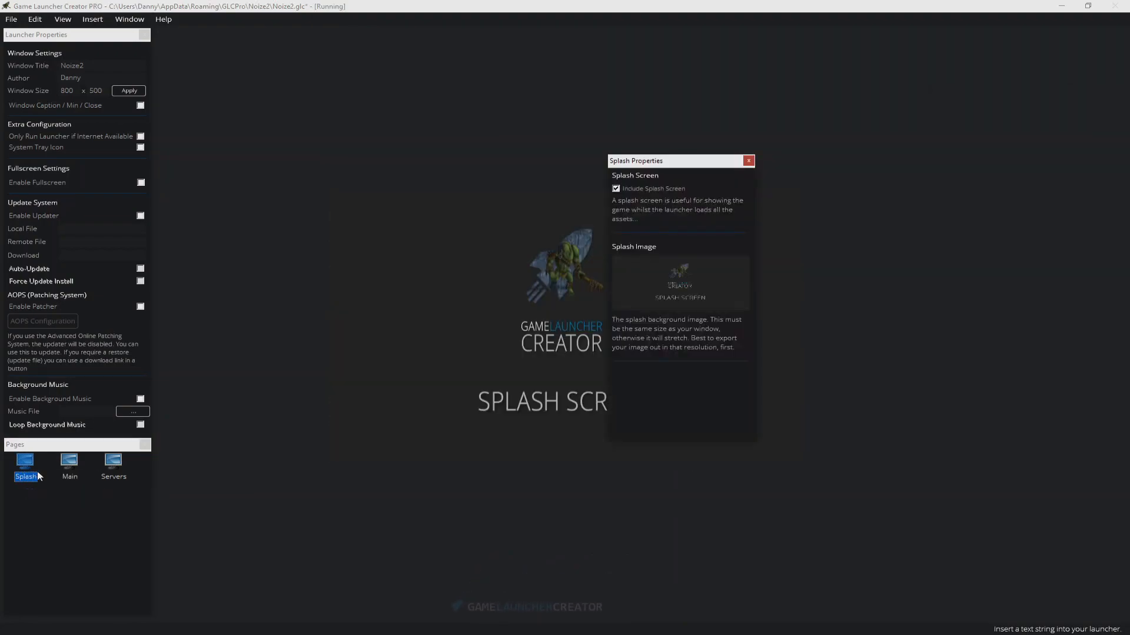
{"action": "left_click", "coordinate": [696, 285]}
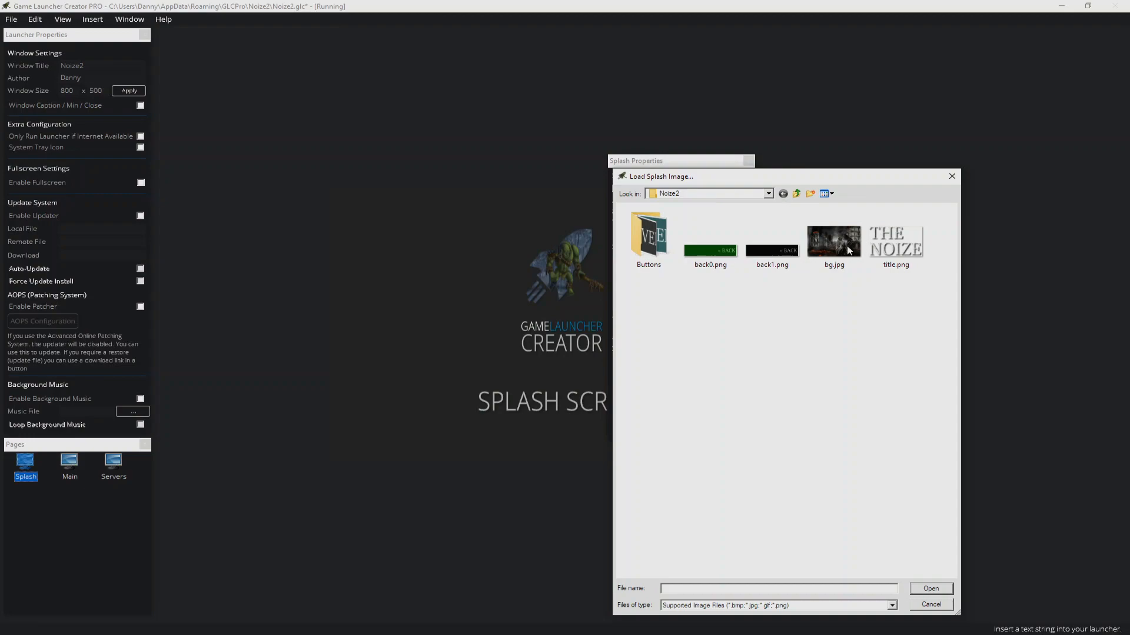
{"action": "double_click", "coordinate": [849, 251]}
{"action": "left_click_drag", "start_coordinate": [715, 165], "coordinate": [929, 146]}
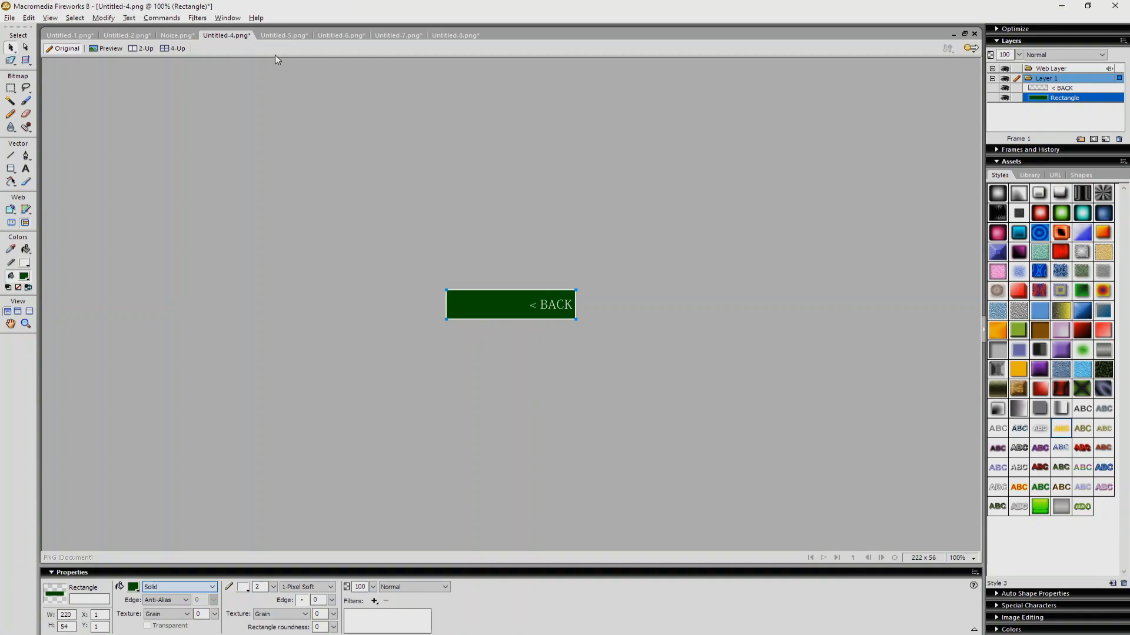
Step: In Fireworks, copy THE NOIZE title and paste it near the centre of the burning-city background in Untitled-5.png
{"action": "left_click", "coordinate": [406, 35]}
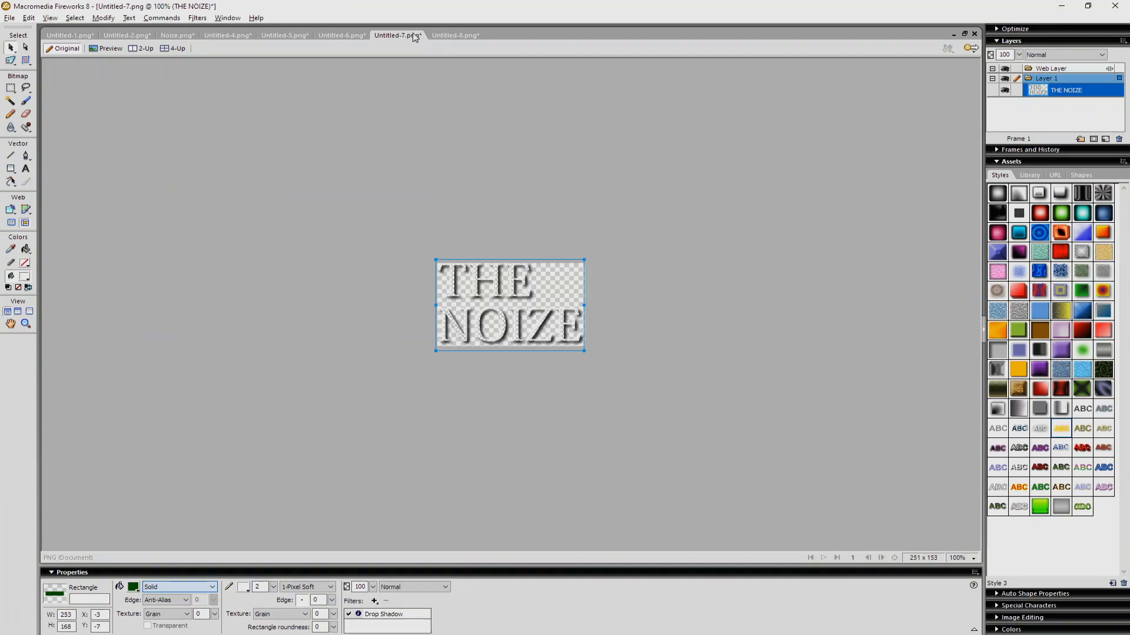
{"action": "left_click", "coordinate": [356, 34]}
{"action": "left_click", "coordinate": [282, 36]}
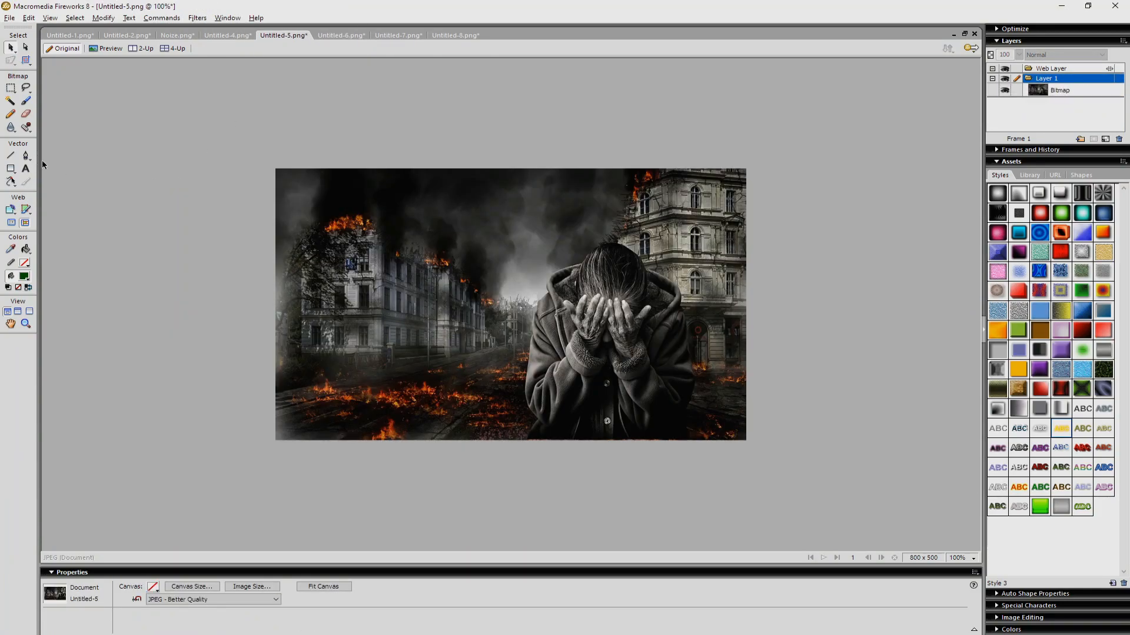
{"action": "left_click", "coordinate": [176, 35]}
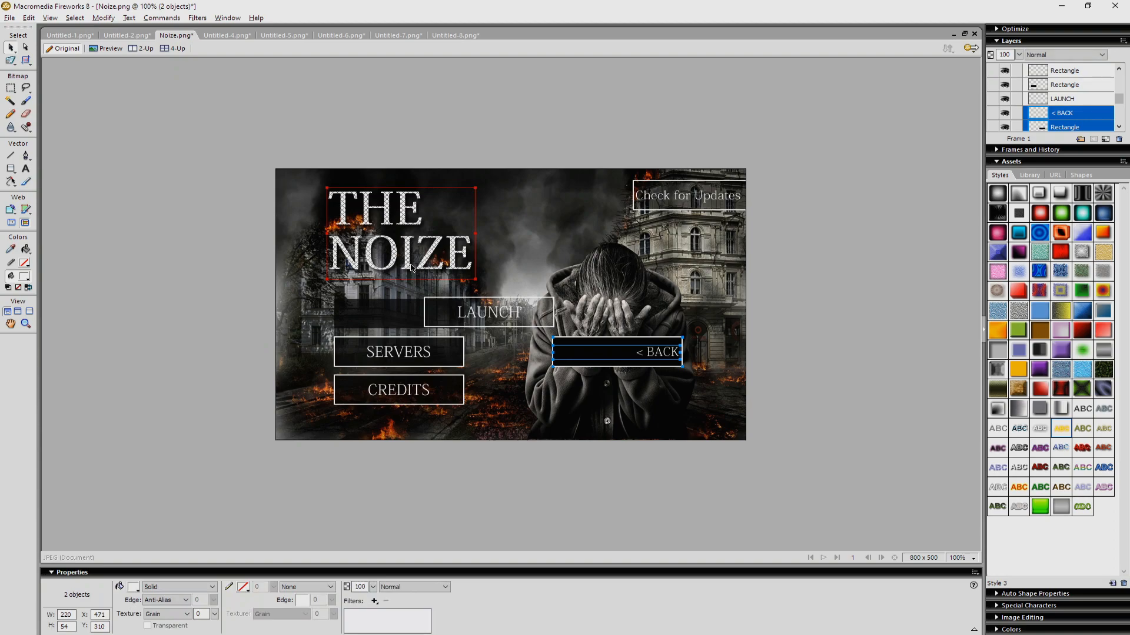
{"action": "left_click", "coordinate": [363, 35]}
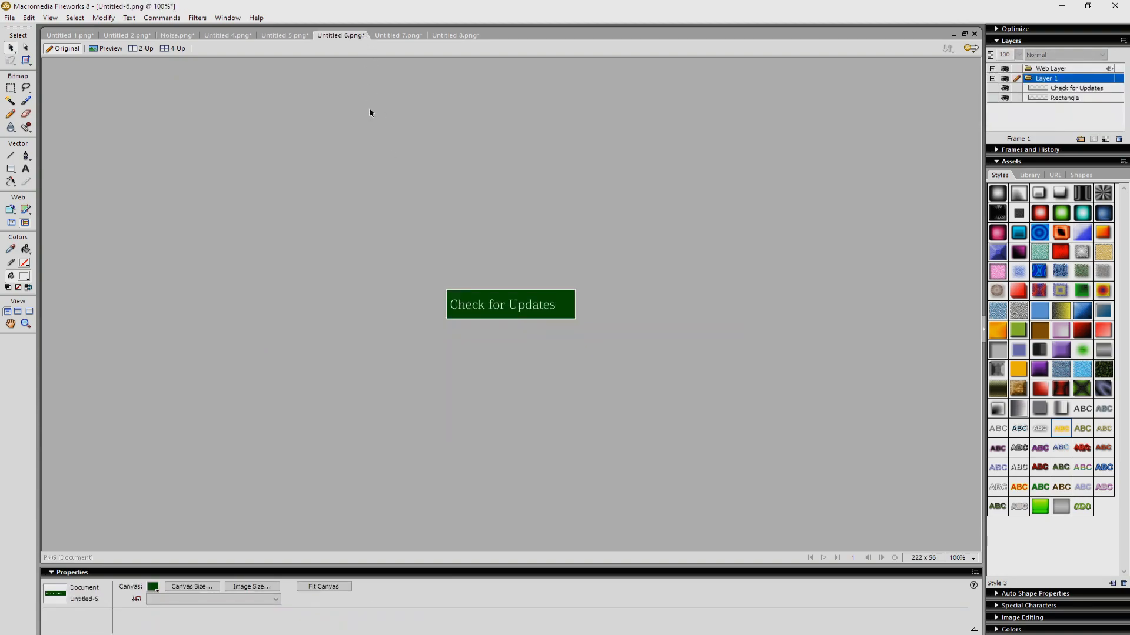
{"action": "left_click", "coordinate": [298, 36]}
{"action": "key", "text": "ctrl+v"}
{"action": "left_click_drag", "start_coordinate": [405, 258], "coordinate": [506, 347]}
Step: Set THE NOIZE title's font size to 126 and centre the enlarged title on the canvas
{"action": "double_click", "coordinate": [506, 347]}
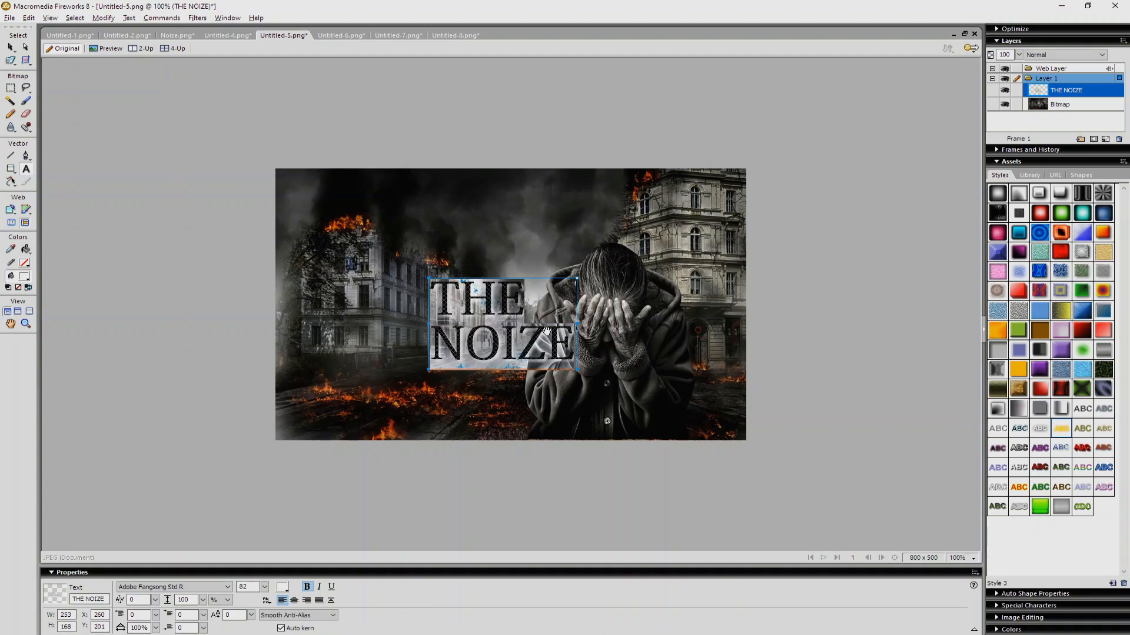
{"action": "left_click", "coordinate": [636, 461]}
{"action": "left_click", "coordinate": [525, 341]}
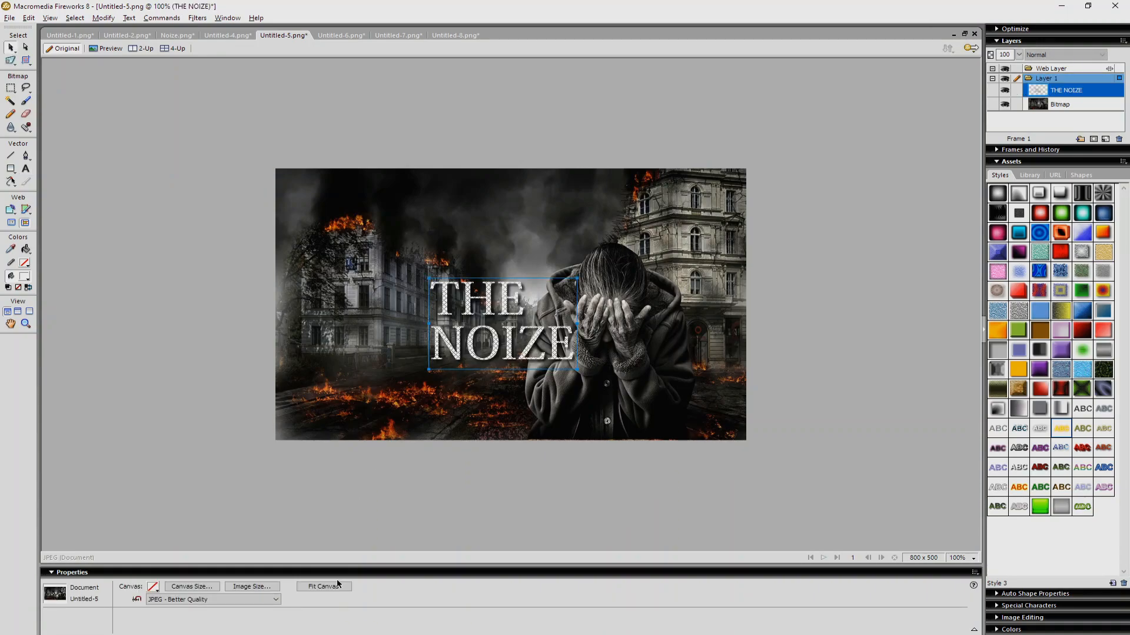
{"action": "type", "text": "12"}
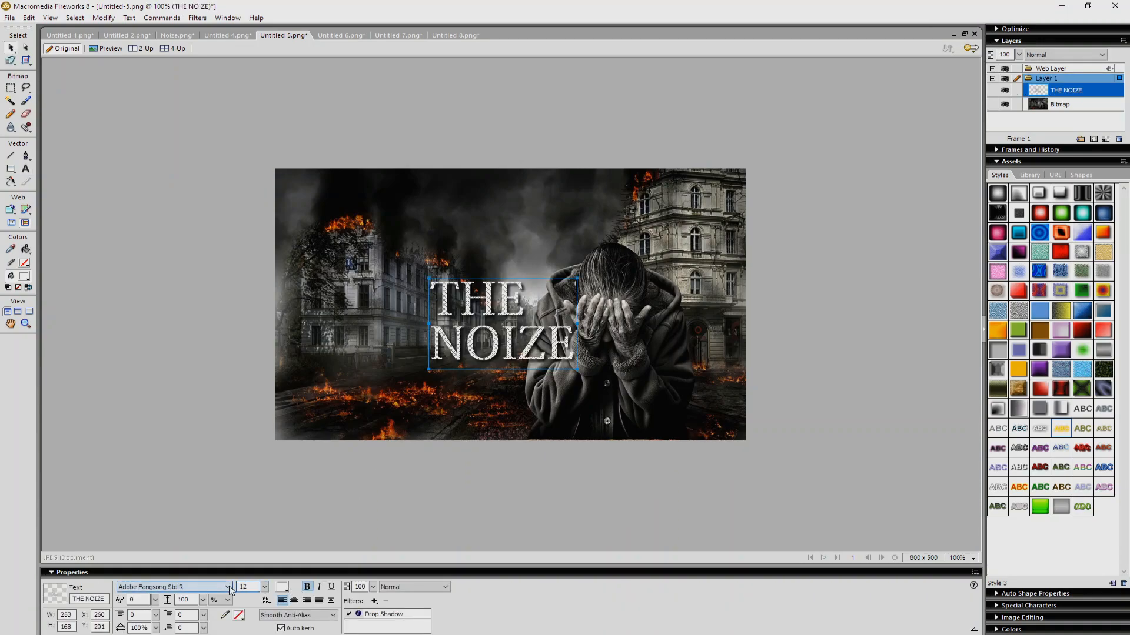
{"action": "type", "text": "6"}
{"action": "key", "text": "Return"}
{"action": "left_click_drag", "start_coordinate": [535, 380], "coordinate": [519, 341]}
Step: Export the titled background image, return to Game Launcher Creator PRO, and load it as the splash image
{"action": "key", "text": "ctrl+shift+x"}
{"action": "left_click", "coordinate": [626, 456]}
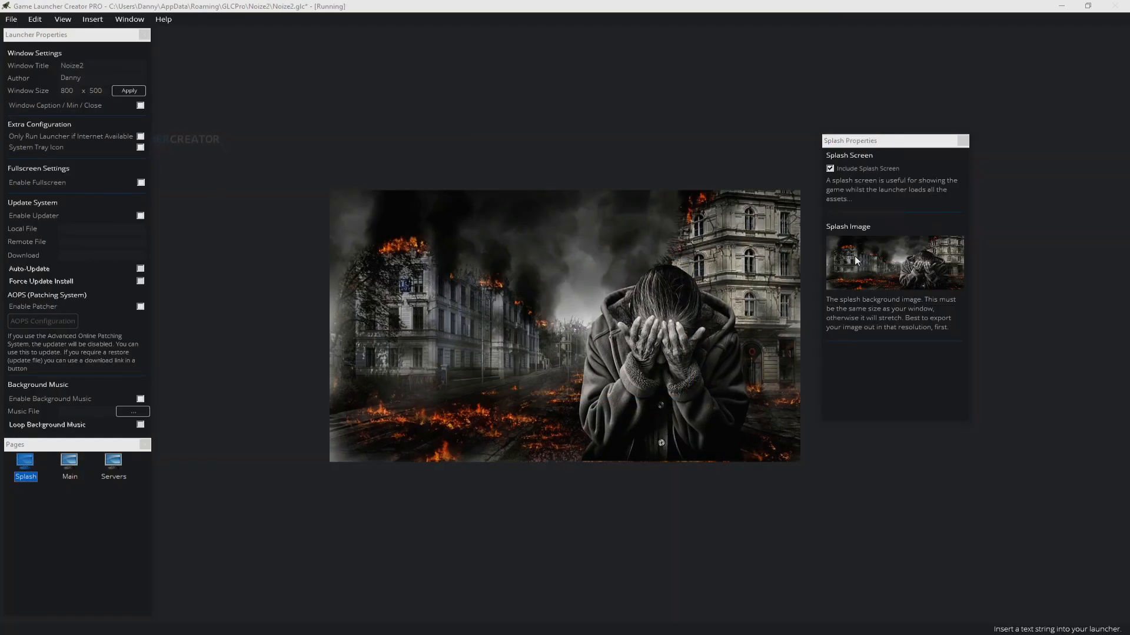
{"action": "left_click", "coordinate": [854, 256]}
{"action": "double_click", "coordinate": [1068, 230]}
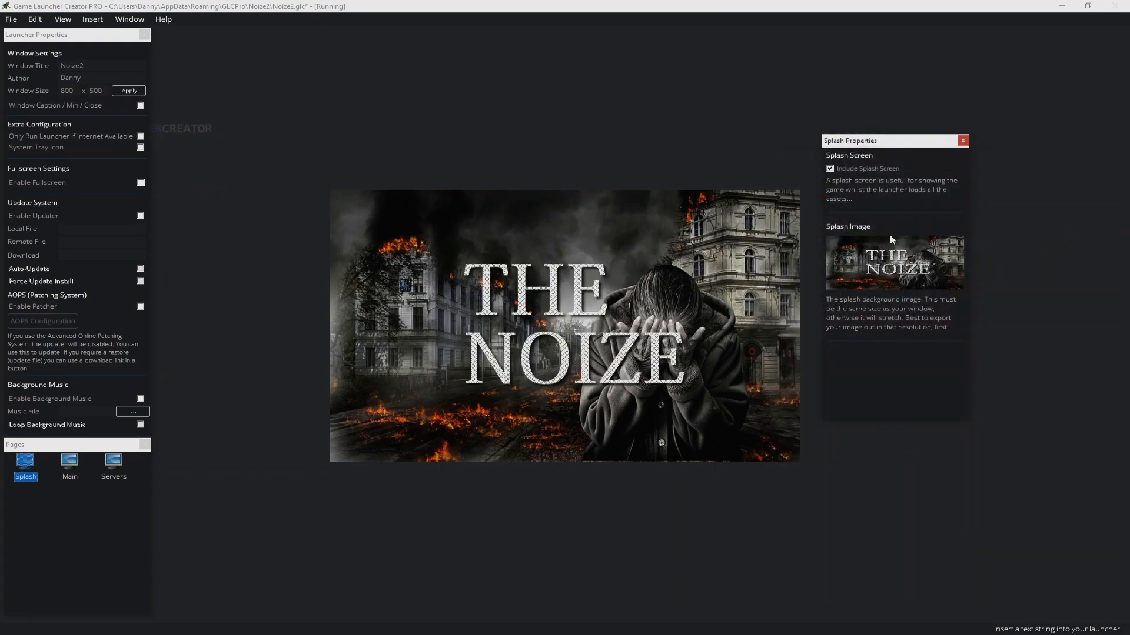
Step: Save the project and build the launcher with the filename launcher, closing the build window when it finishes
{"action": "left_click", "coordinate": [11, 18]}
{"action": "left_click", "coordinate": [27, 60]}
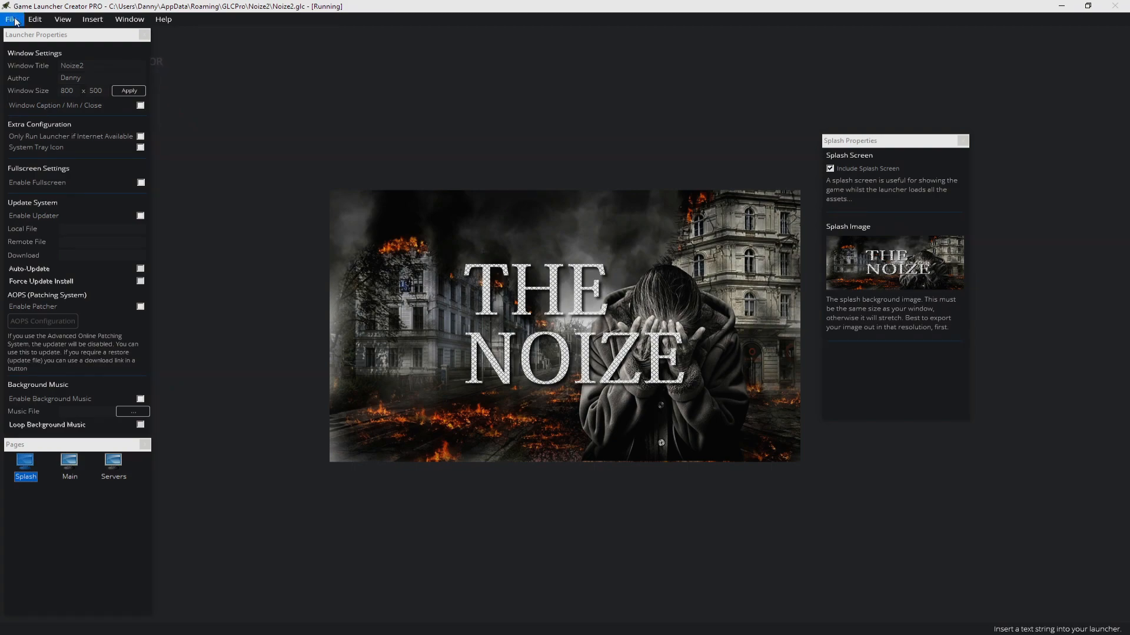
{"action": "left_click", "coordinate": [11, 19]}
{"action": "left_click", "coordinate": [35, 89]}
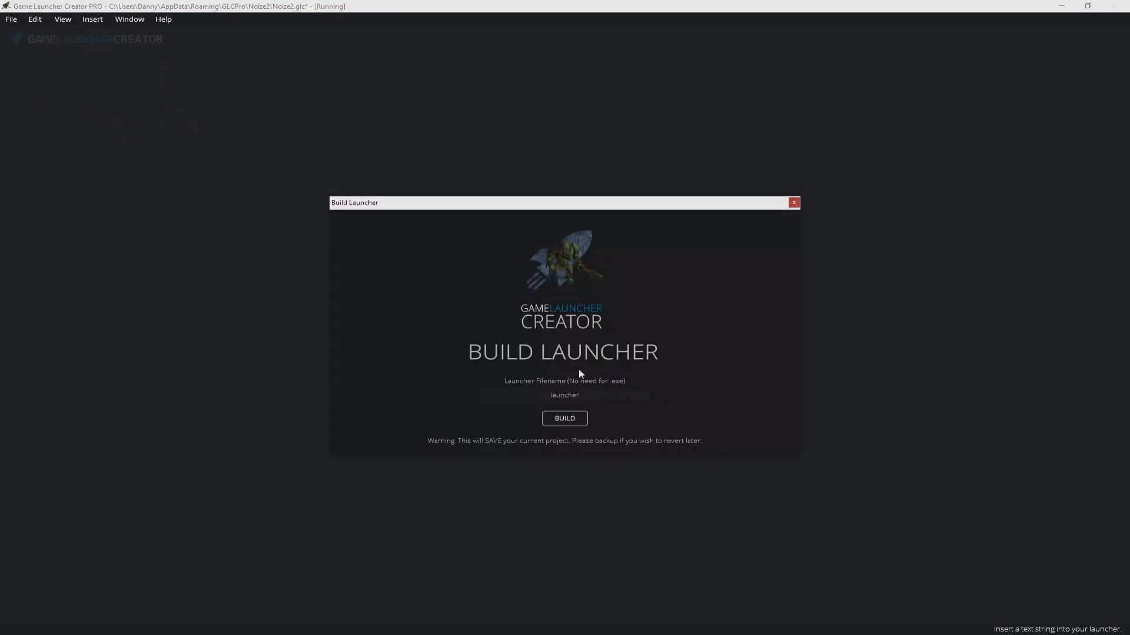
{"action": "left_click", "coordinate": [574, 420]}
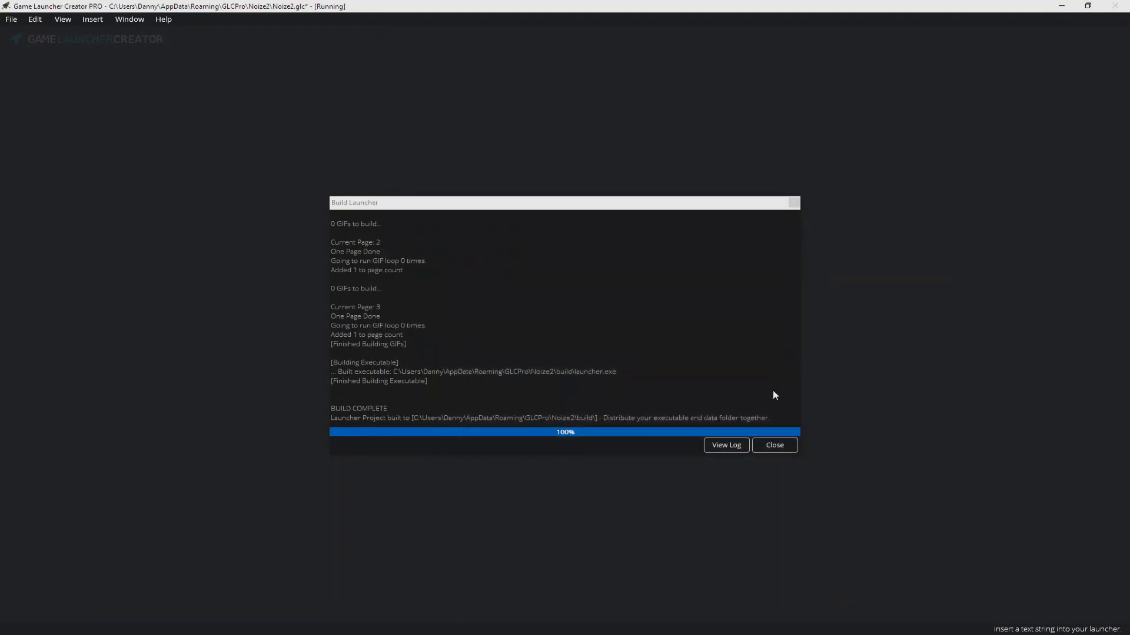
{"action": "left_click", "coordinate": [780, 451]}
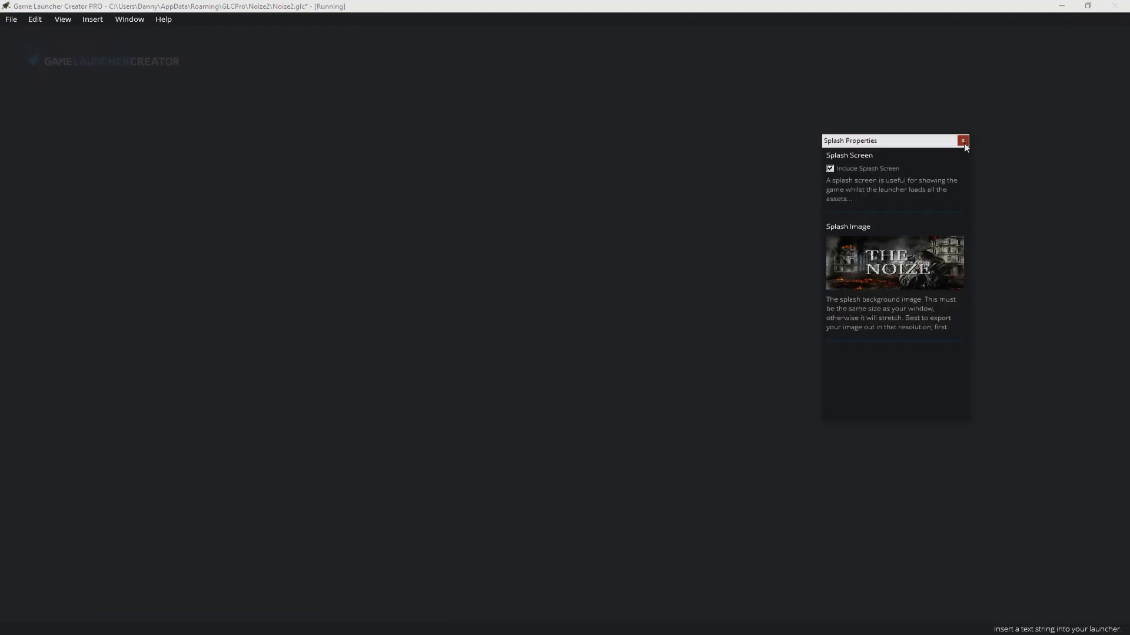
Step: Switch to File Explorer and inspect the Noize2 build folder, including its data folder, returning to build
{"action": "left_click", "coordinate": [1061, 5]}
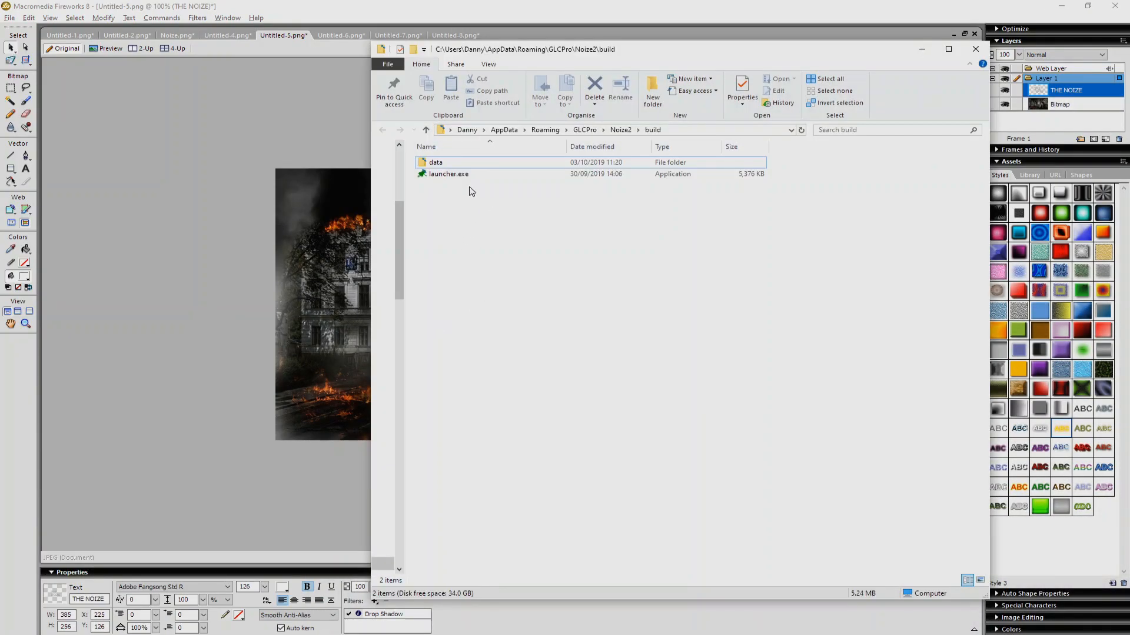
{"action": "left_click", "coordinate": [459, 175]}
{"action": "double_click", "coordinate": [442, 163]}
{"action": "left_click", "coordinate": [653, 129]}
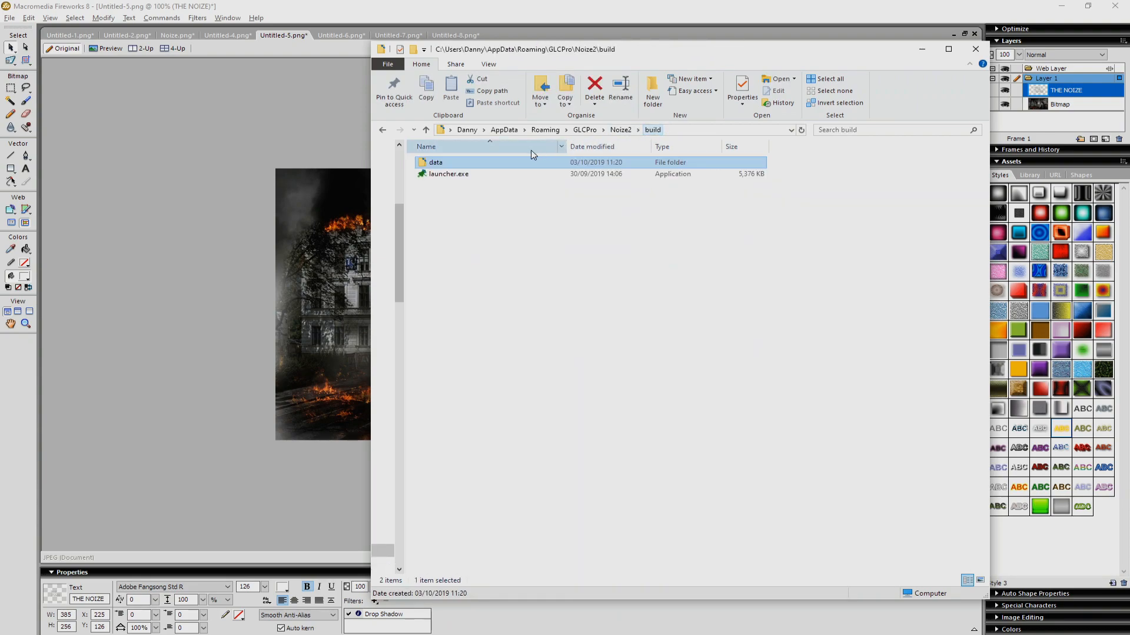
Step: Run launcher.exe from the build folder and test its SERVERS, BACK and LAUNCH buttons
{"action": "left_click", "coordinate": [469, 177]}
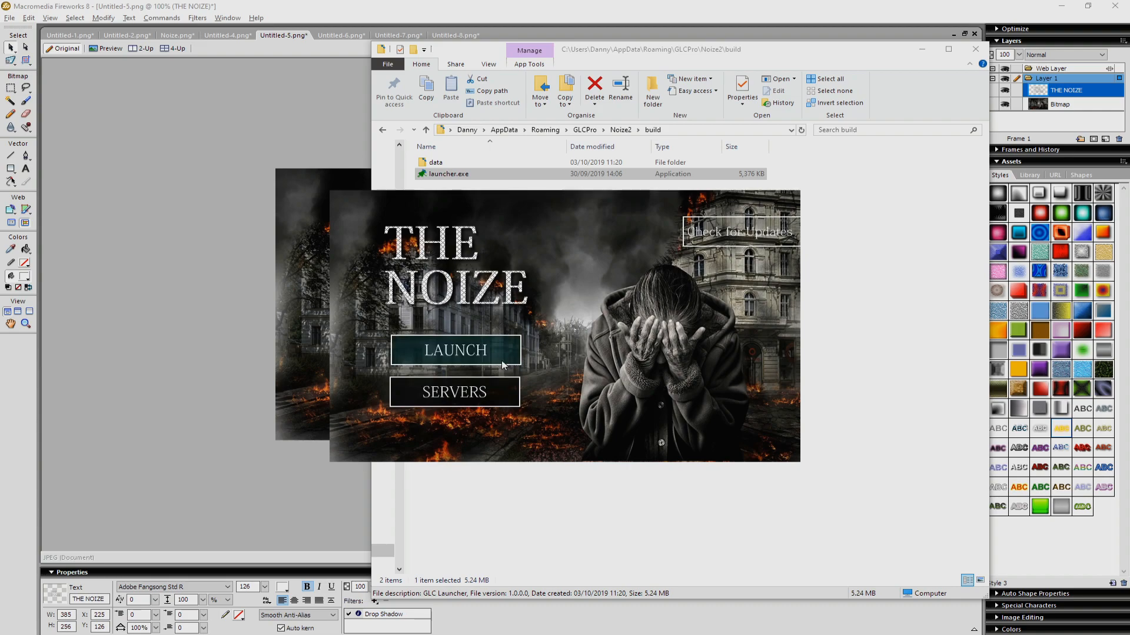
{"action": "left_click", "coordinate": [506, 391]}
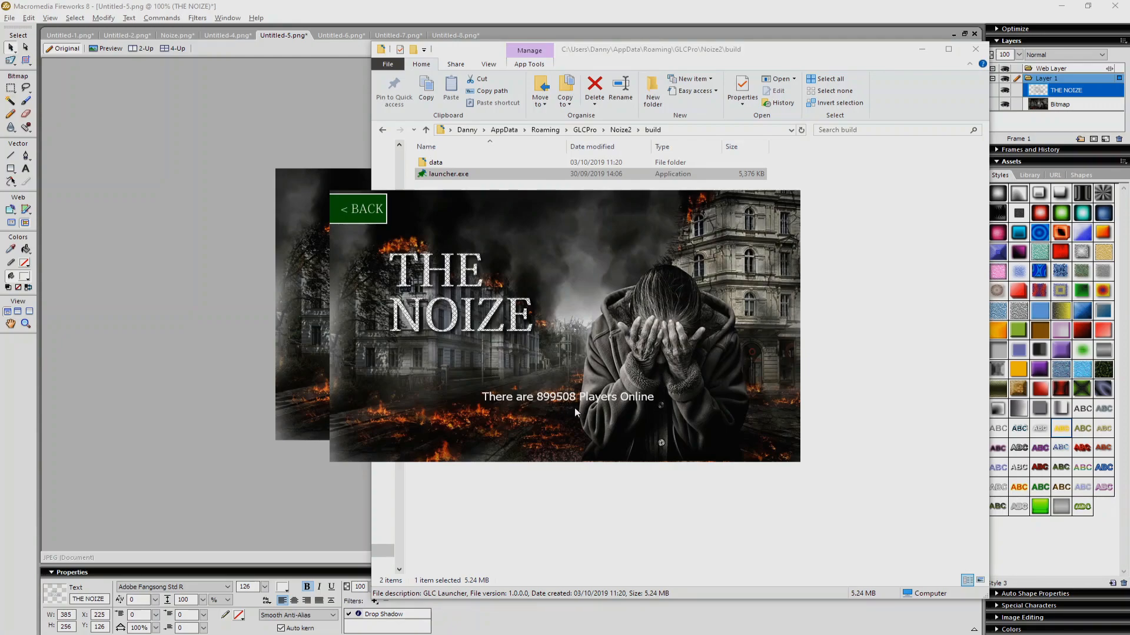
{"action": "left_click", "coordinate": [371, 209]}
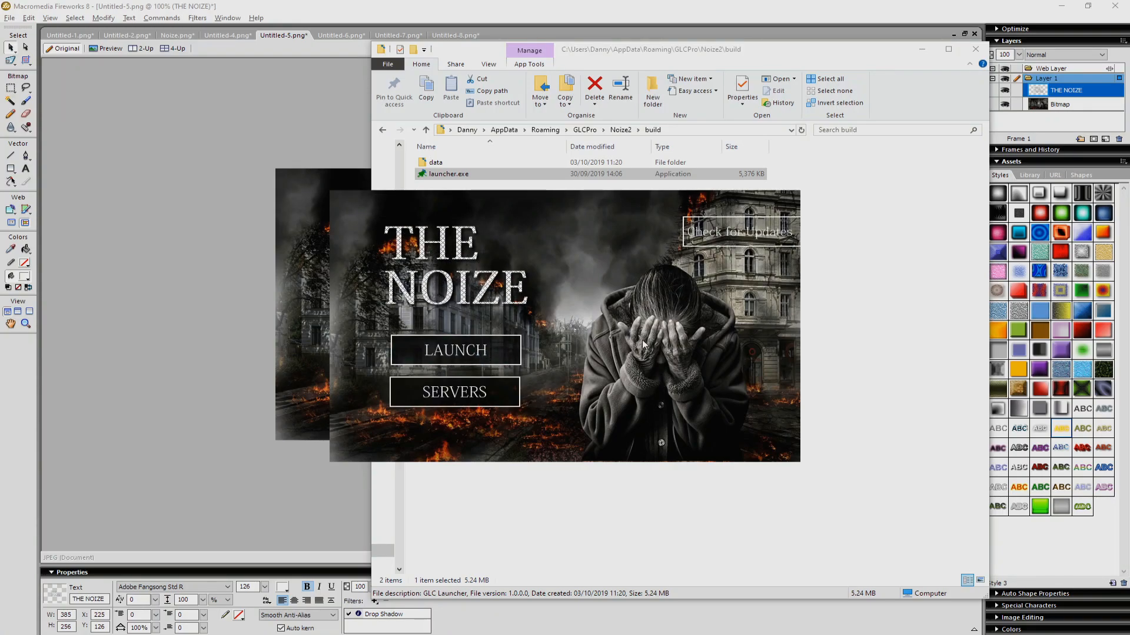
{"action": "left_click", "coordinate": [478, 369]}
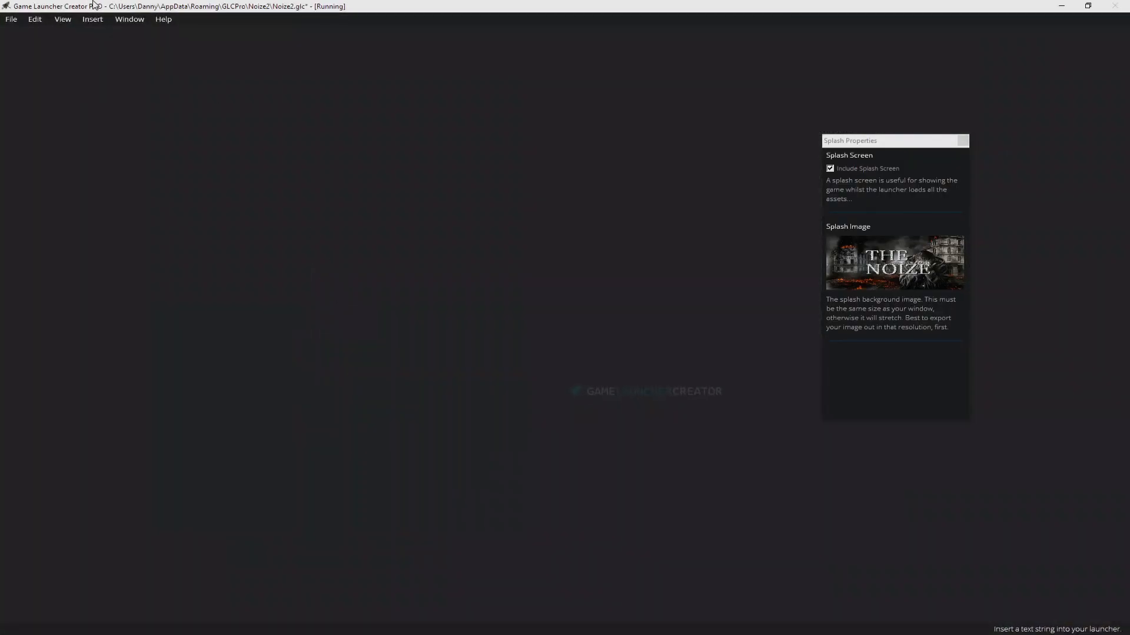
Step: Switch to Game Launcher Creator PRO, show the launcher pages and launcher settings, and open the Servers page's properties
{"action": "left_click", "coordinate": [34, 19]}
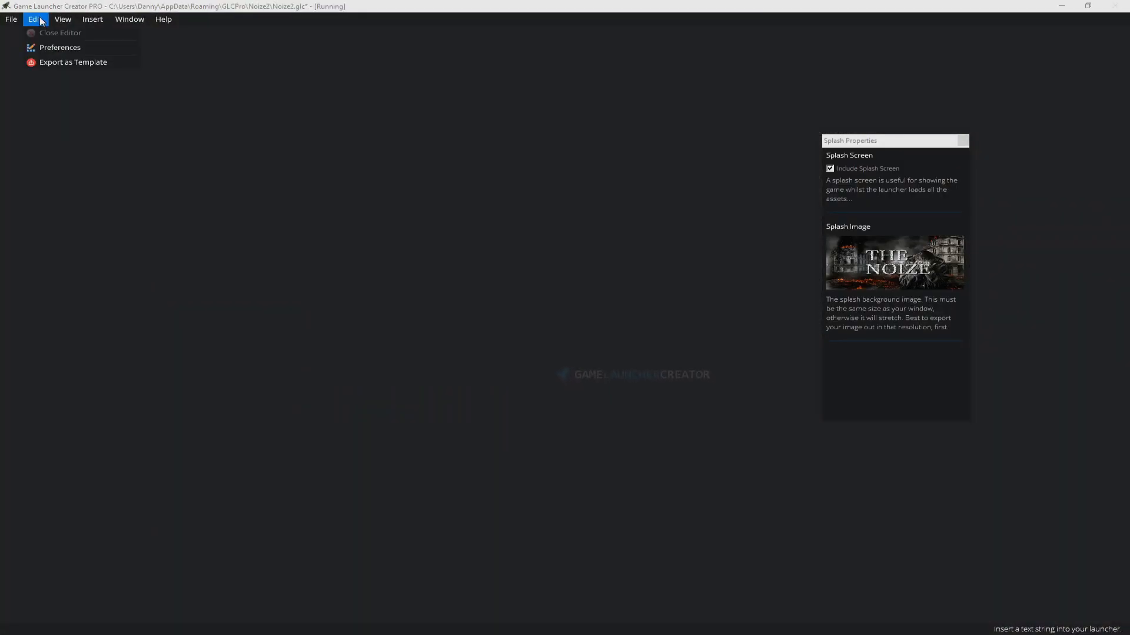
{"action": "mouse_move", "coordinate": [63, 19]}
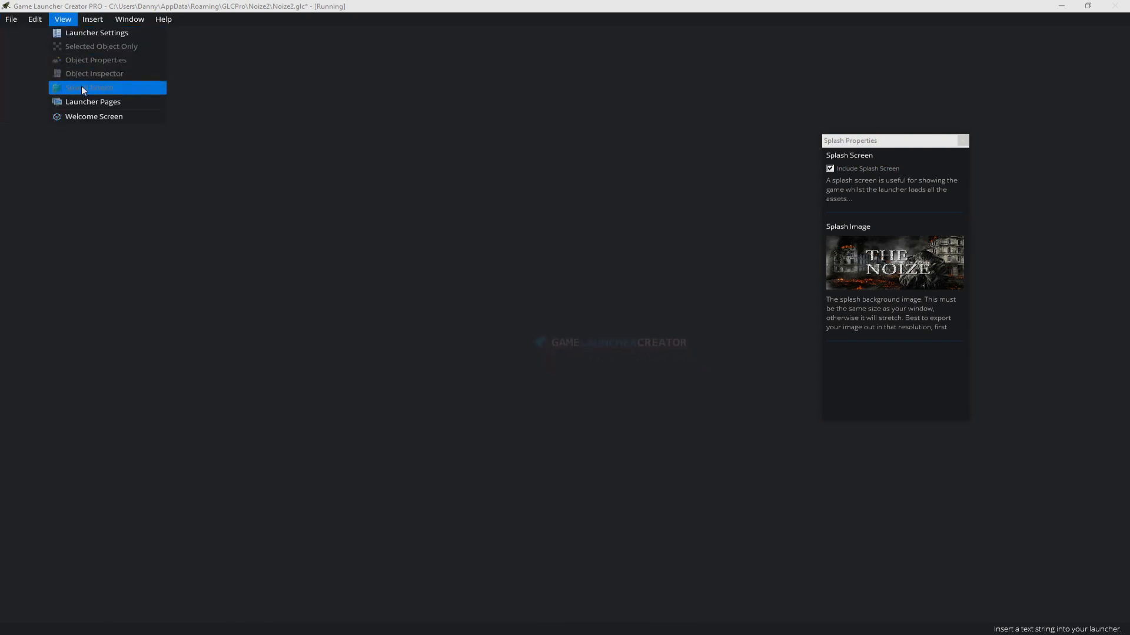
{"action": "left_click", "coordinate": [84, 100]}
{"action": "left_click", "coordinate": [63, 19]}
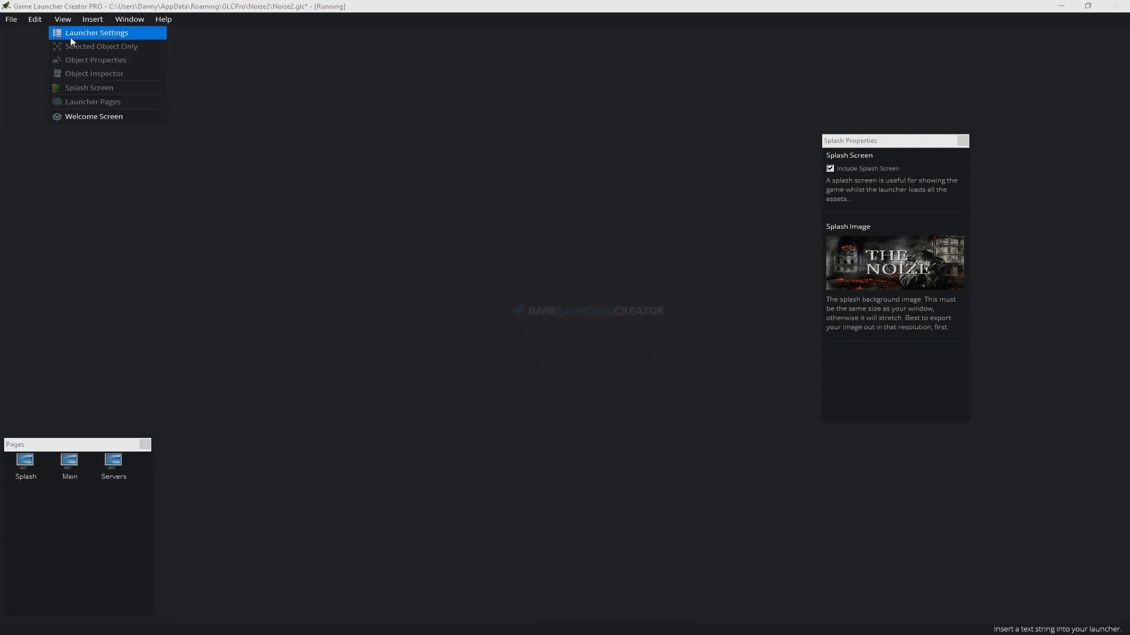
{"action": "left_click", "coordinate": [70, 37]}
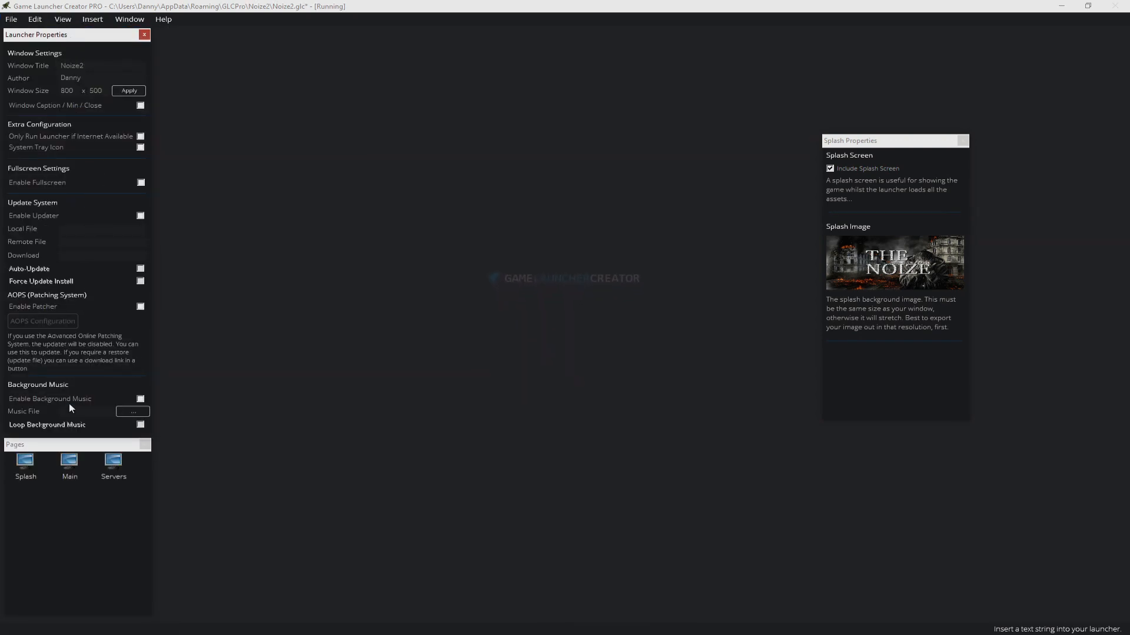
{"action": "right_click", "coordinate": [114, 463]}
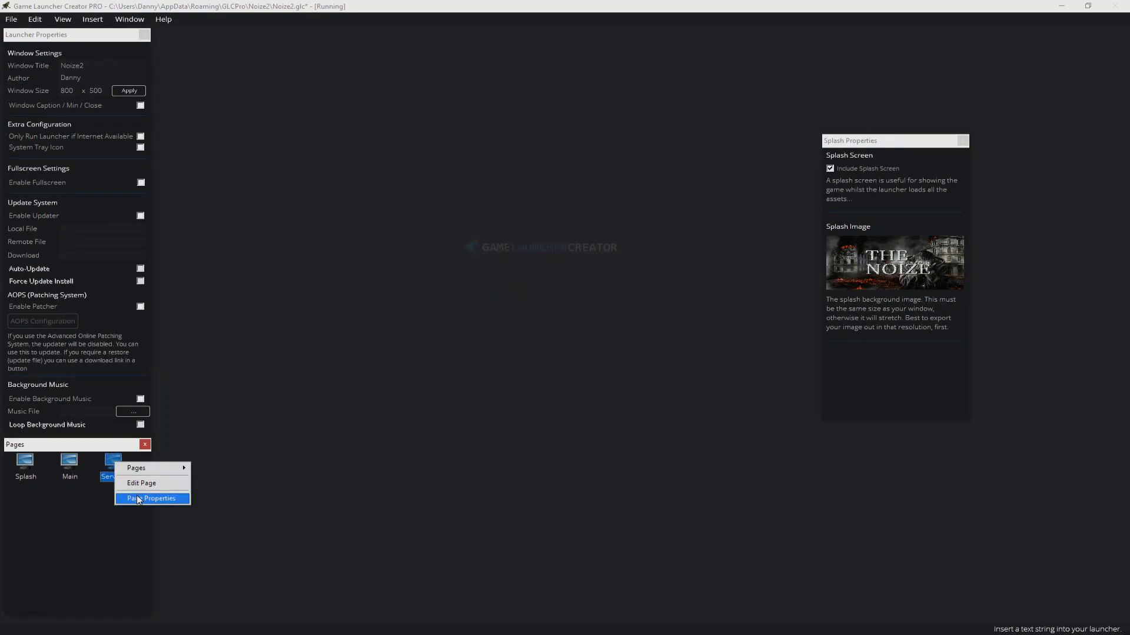
{"action": "left_click", "coordinate": [138, 500]}
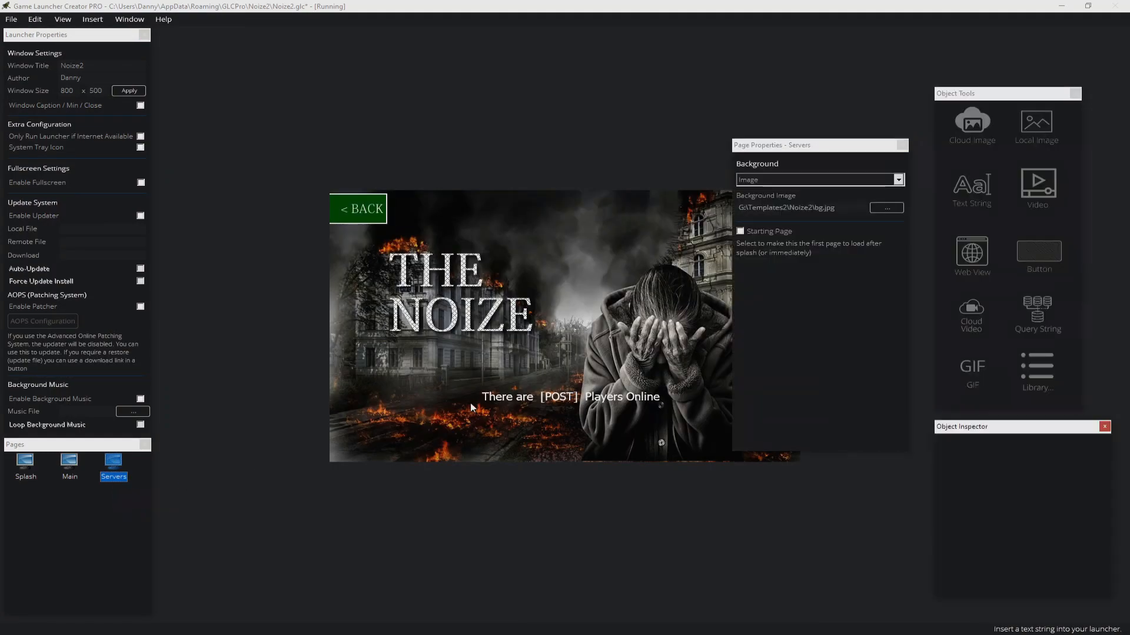
Step: Try other background types, including Gradient, on the Servers page, return it to Image, and close the page properties
{"action": "left_click", "coordinate": [852, 181]}
{"action": "left_click", "coordinate": [852, 181]}
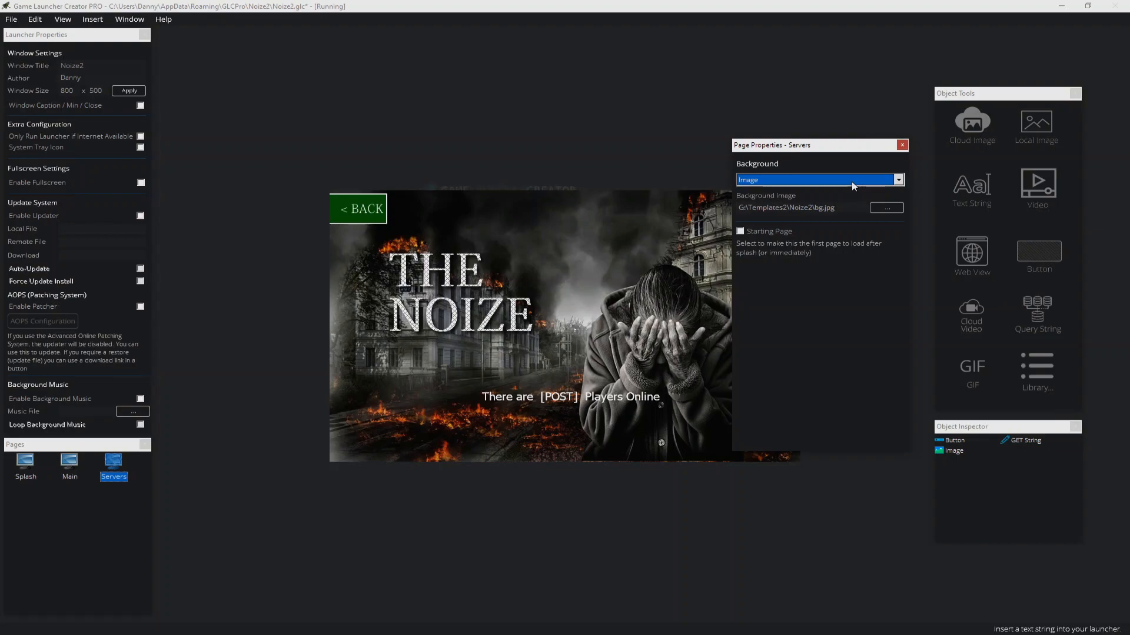
{"action": "left_click", "coordinate": [852, 181]}
{"action": "left_click", "coordinate": [848, 193]}
{"action": "left_click", "coordinate": [849, 186]}
{"action": "left_click", "coordinate": [842, 206]}
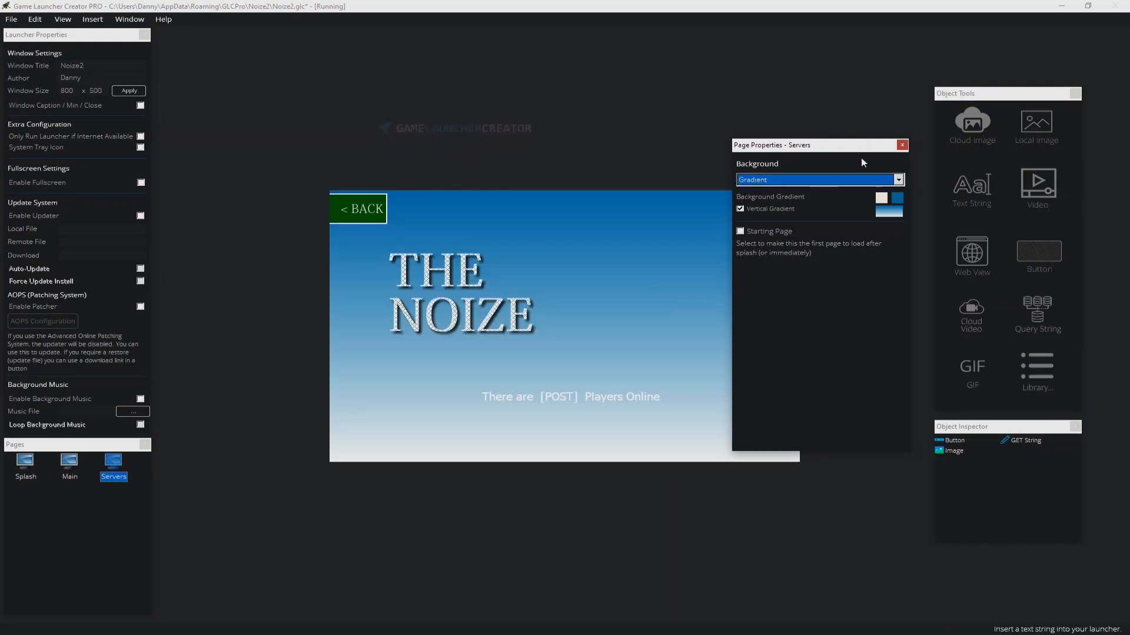
{"action": "left_click", "coordinate": [852, 181]}
{"action": "left_click", "coordinate": [867, 229]}
{"action": "left_click", "coordinate": [853, 180]}
{"action": "left_click", "coordinate": [846, 201]}
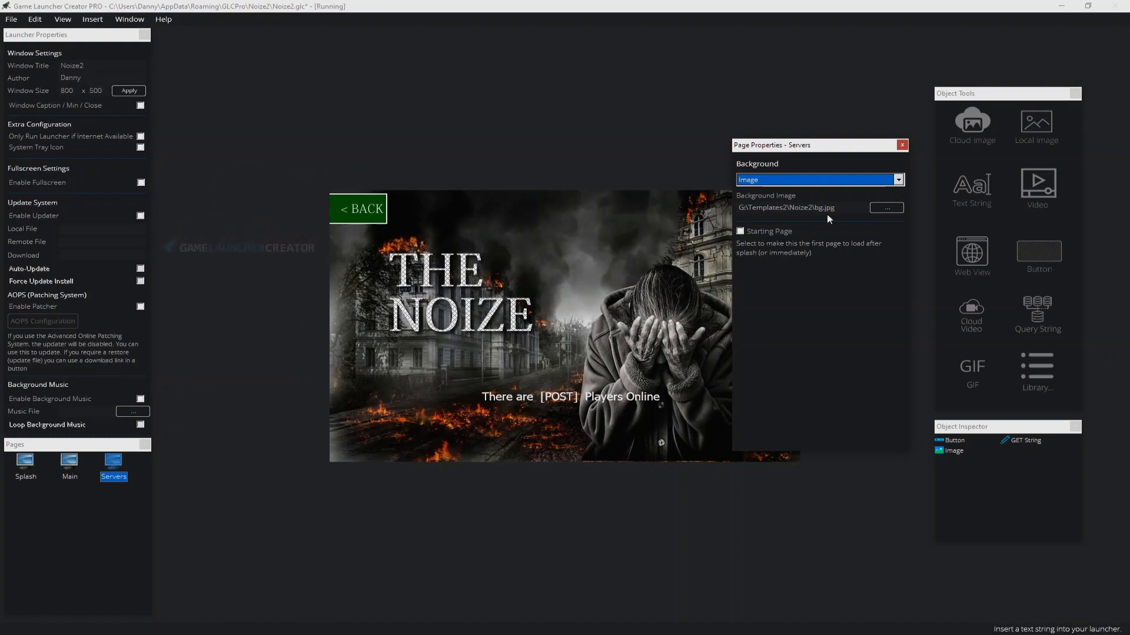
{"action": "left_click", "coordinate": [902, 145]}
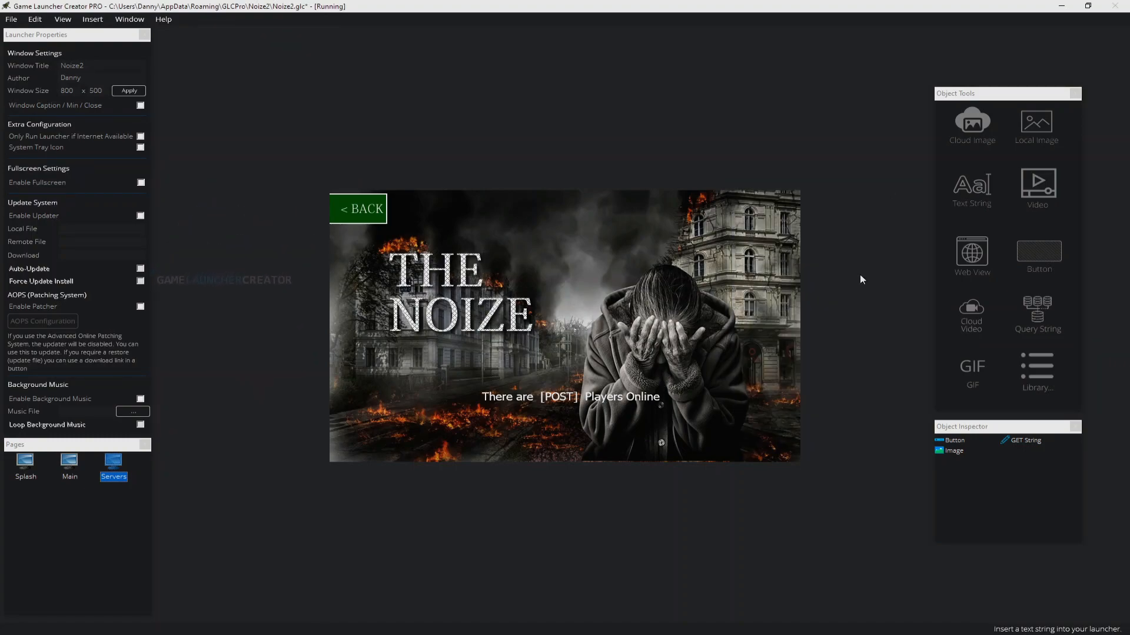
Step: Nudge the players-online query string on the Servers page to about X 251, Y 367
{"action": "left_click", "coordinate": [990, 97]}
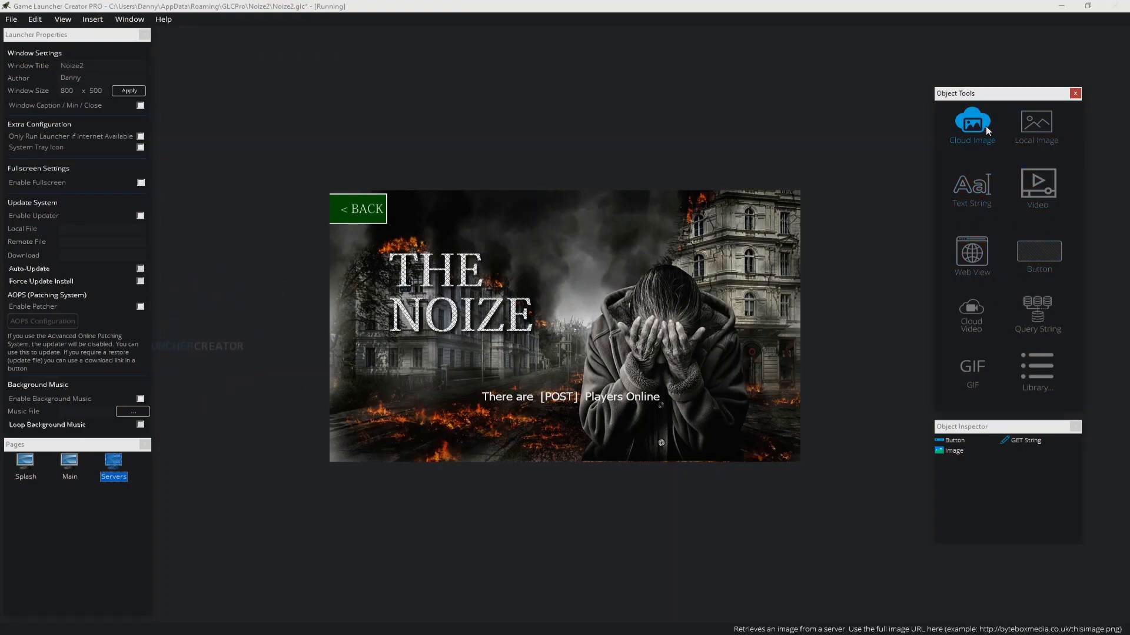
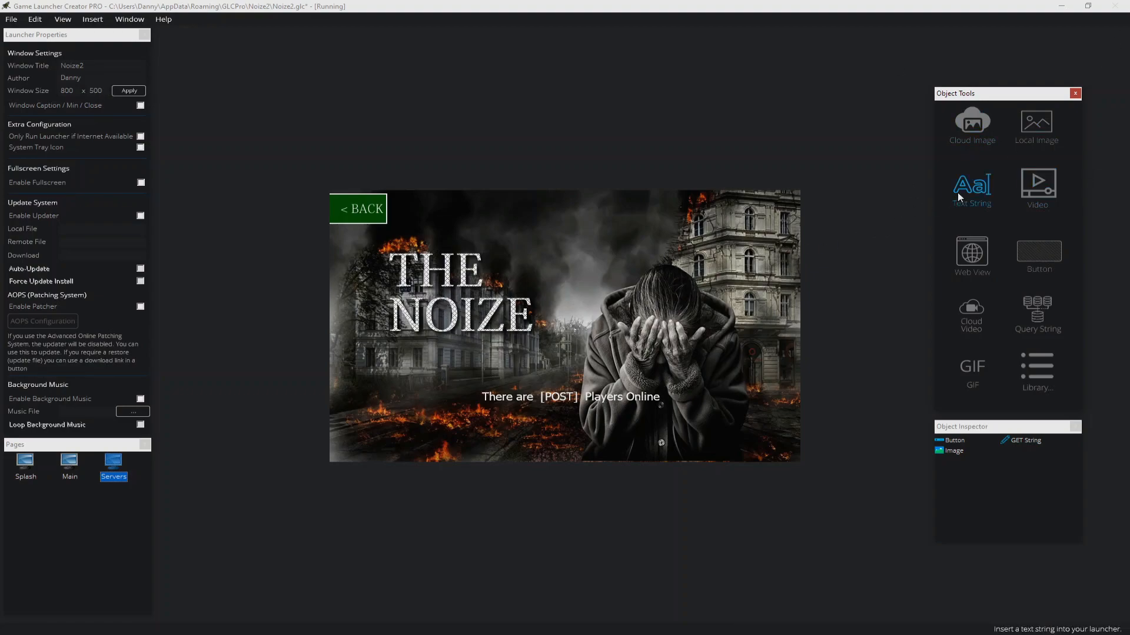
{"action": "left_click_drag", "start_coordinate": [577, 400], "coordinate": [572, 400]}
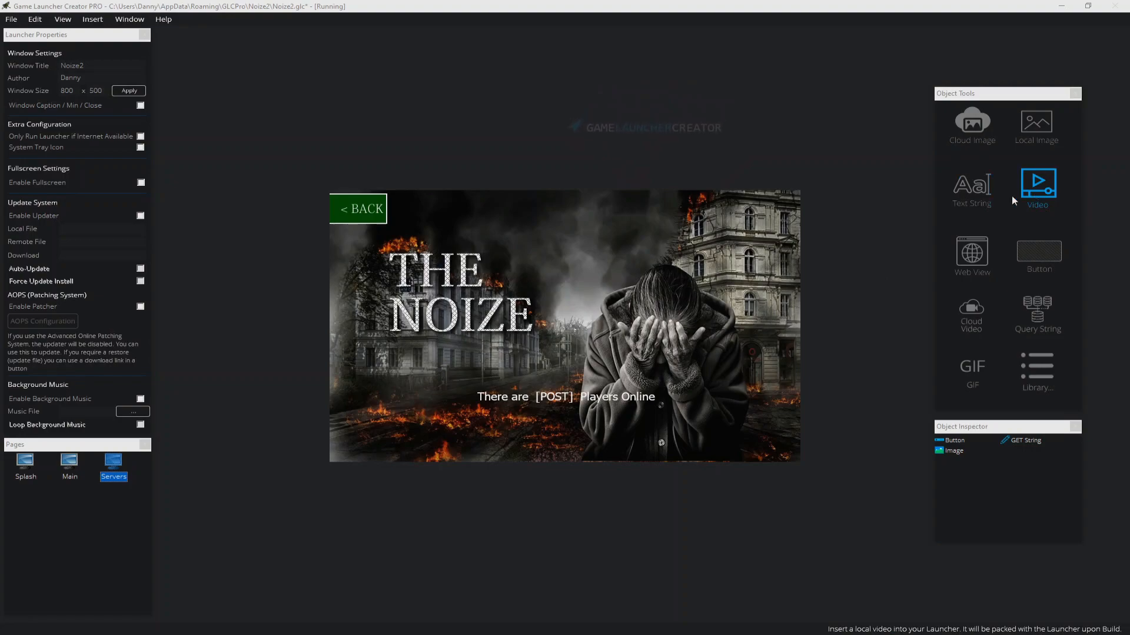
Step: Open the editor preferences, review the WYSIWYG editor, workspace layout and video preview settings, and close them
{"action": "left_click", "coordinate": [37, 19]}
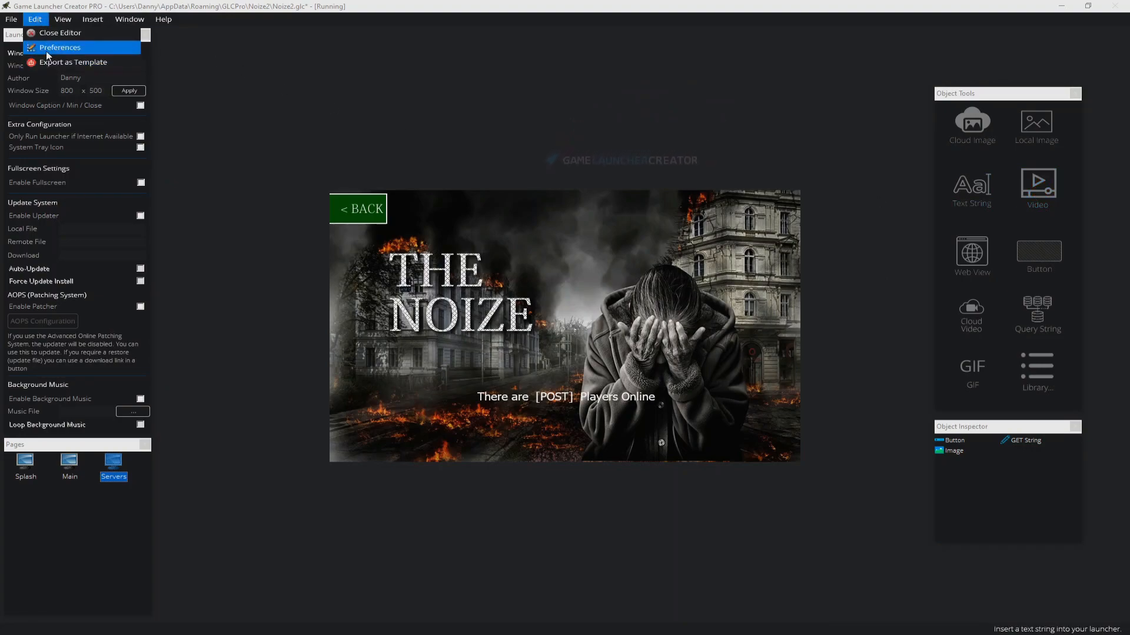
{"action": "left_click", "coordinate": [48, 54]}
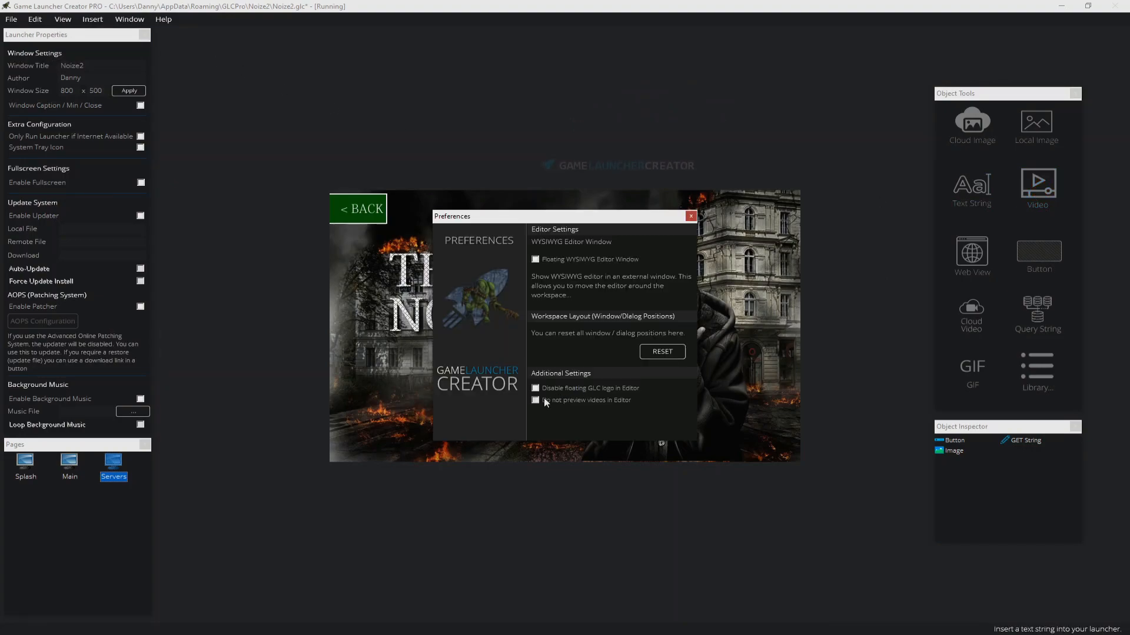
{"action": "left_click", "coordinate": [691, 217]}
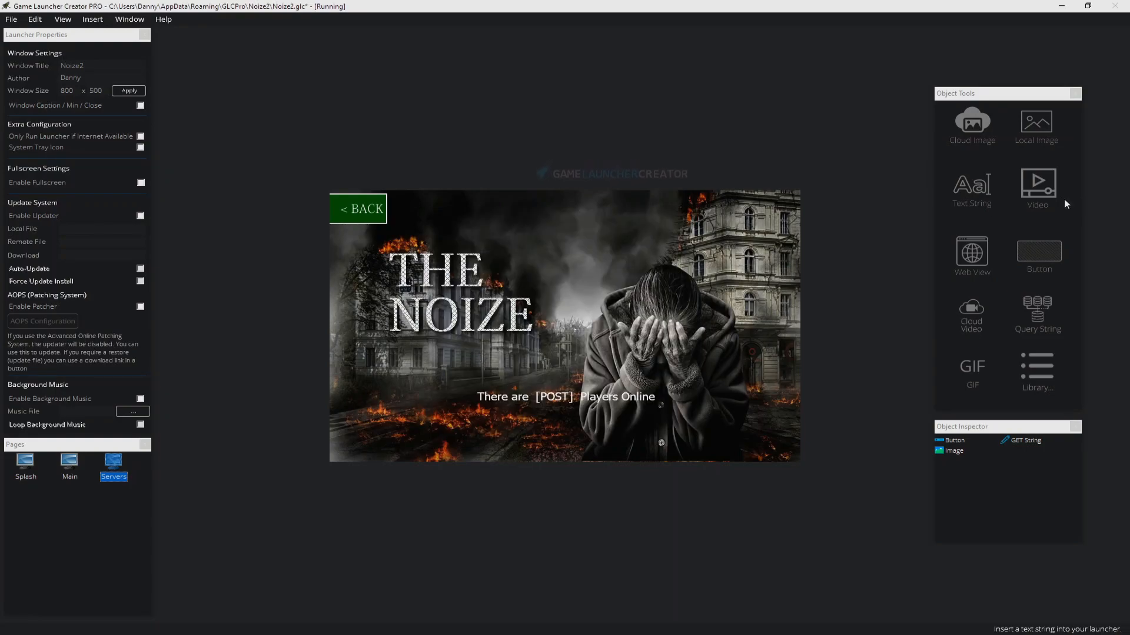
Step: Insert a video object on the Servers page beside THE NOIZE title, sized about 231 by 202
{"action": "left_click", "coordinate": [566, 288]}
{"action": "left_click_drag", "start_coordinate": [495, 277], "coordinate": [675, 290]}
{"action": "left_click_drag", "start_coordinate": [730, 337], "coordinate": [631, 315]}
Step: Apply layer 5 to the video and layer 3 to the BACK button in their properties
{"action": "right_click", "coordinate": [631, 316]}
{"action": "left_click", "coordinate": [654, 366]}
{"action": "double_click", "coordinate": [825, 173]}
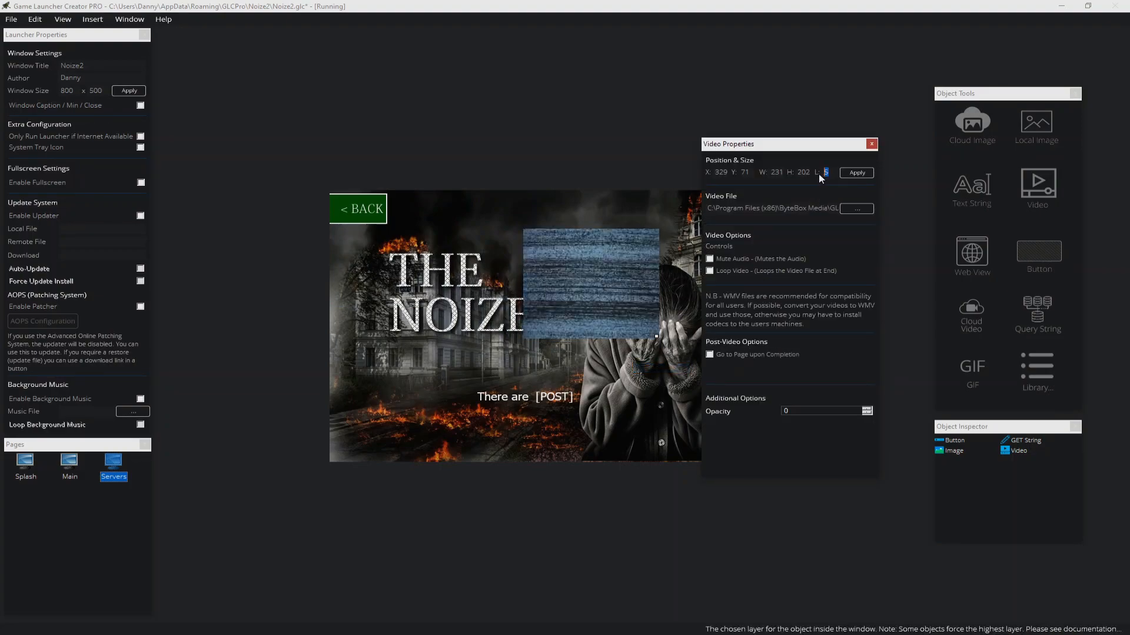
{"action": "left_click", "coordinate": [849, 175]}
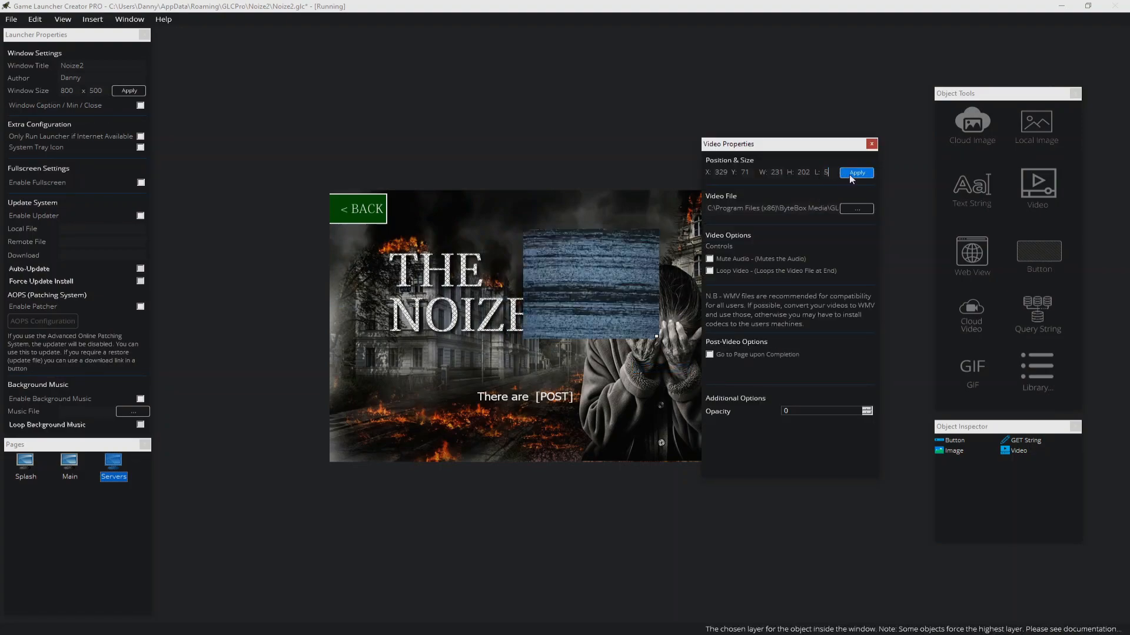
{"action": "left_click", "coordinate": [871, 144]}
{"action": "right_click", "coordinate": [359, 209]}
{"action": "left_click", "coordinate": [382, 261]}
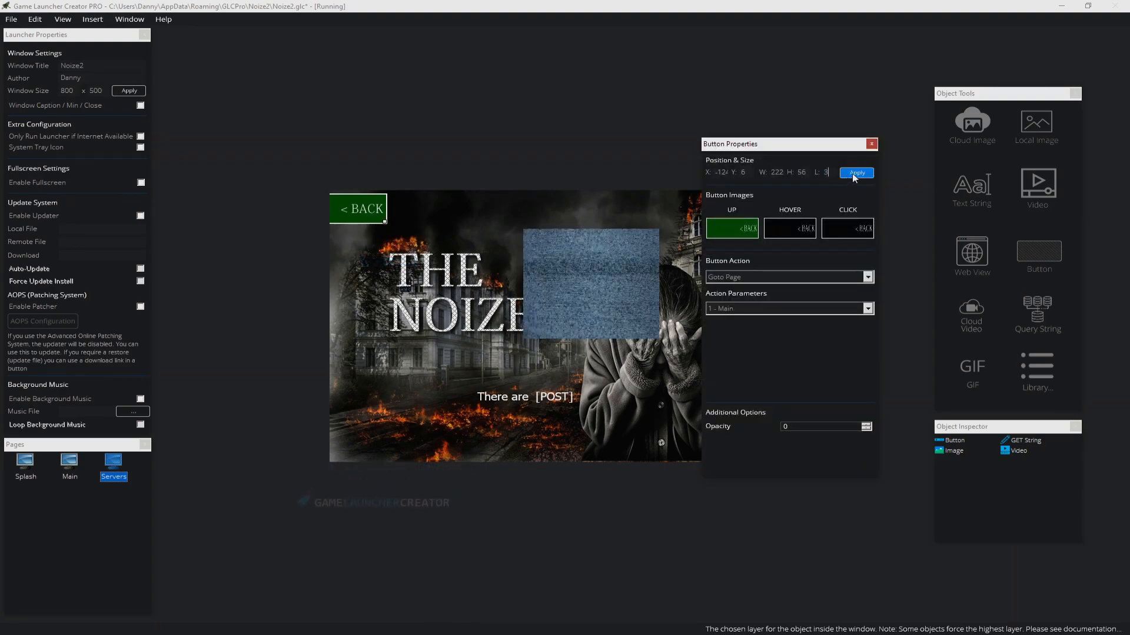
{"action": "left_click", "coordinate": [872, 144]}
Step: Stretch the video over the whole launcher window, about 802 by 503, and make it go to page 1 - Main upon completion
{"action": "left_click_drag", "start_coordinate": [626, 290], "coordinate": [429, 250]}
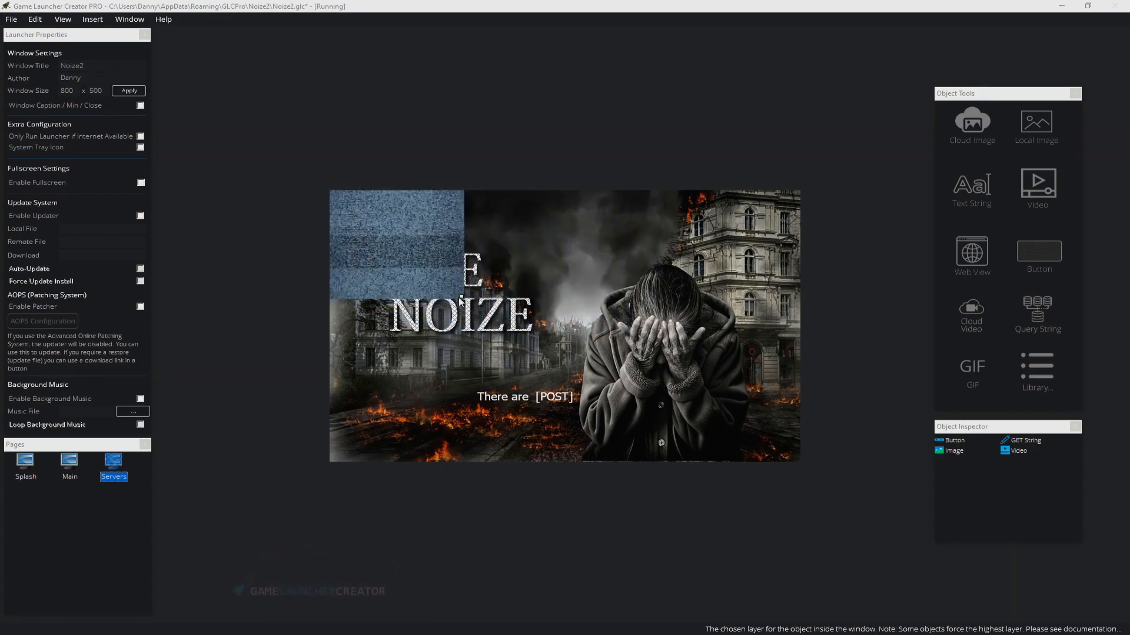
{"action": "left_click_drag", "start_coordinate": [463, 301], "coordinate": [803, 457]}
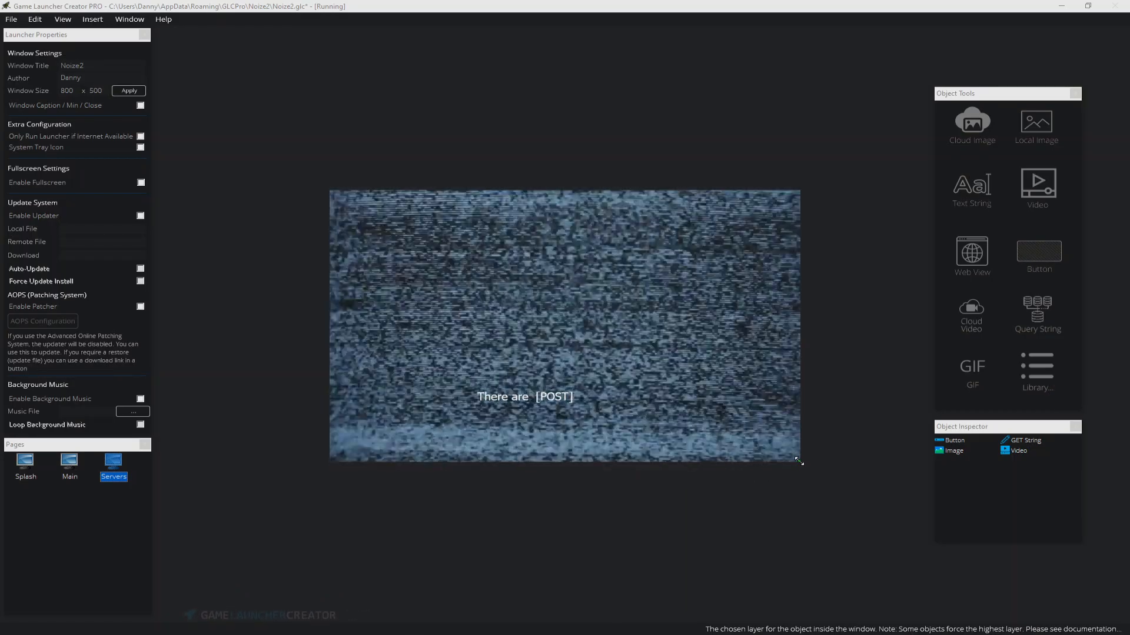
{"action": "right_click", "coordinate": [700, 386]}
{"action": "left_click", "coordinate": [715, 431]}
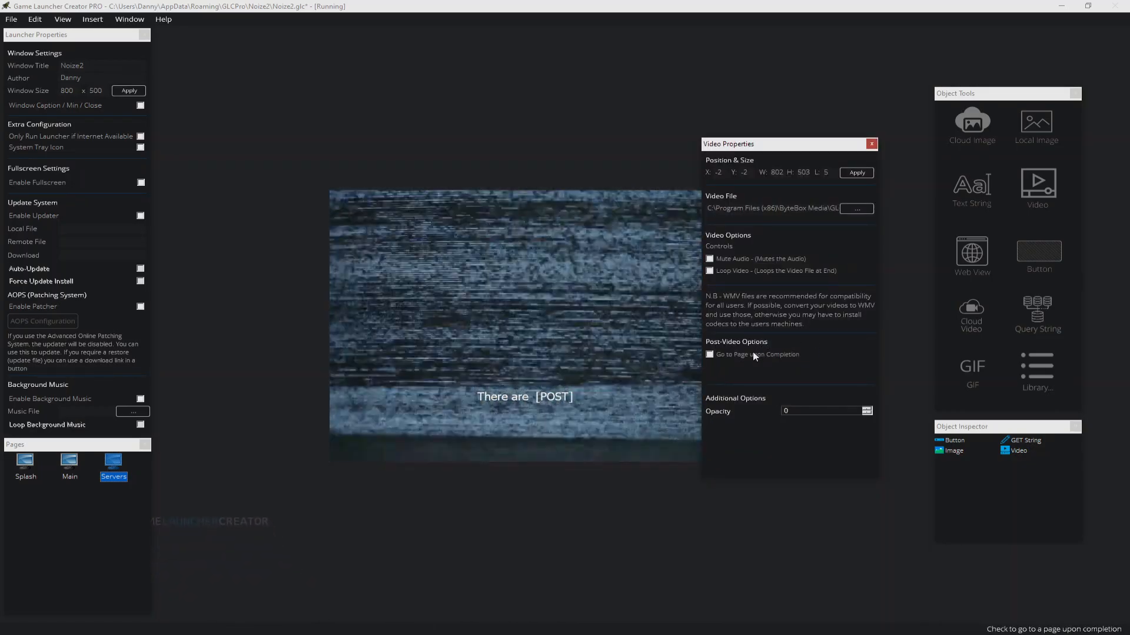
{"action": "left_click", "coordinate": [750, 355]}
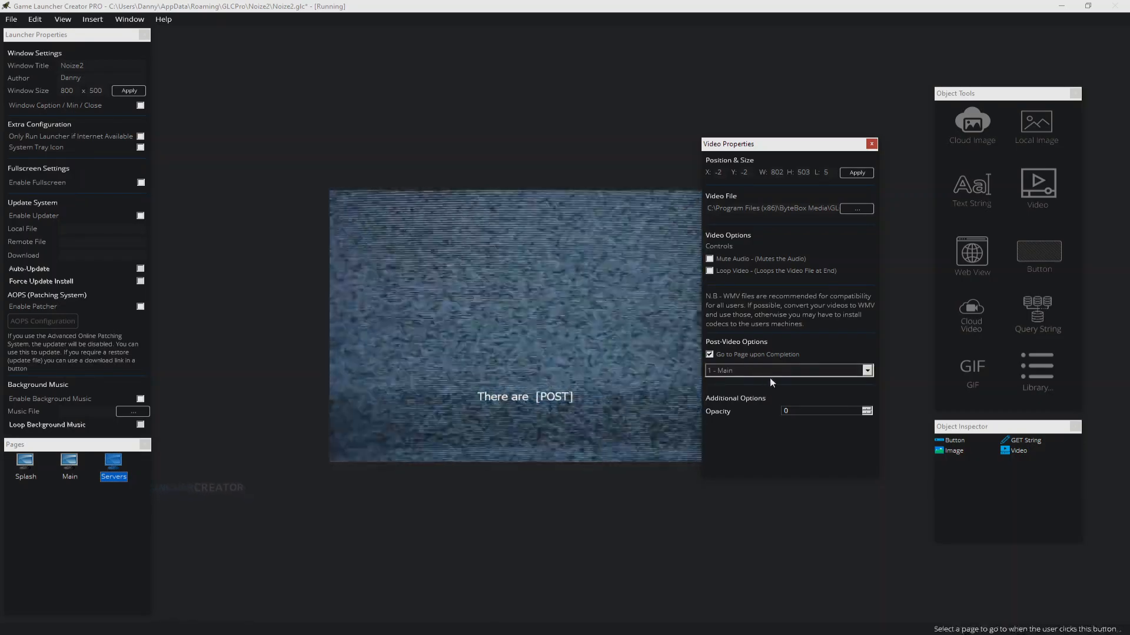
{"action": "left_click", "coordinate": [775, 374]}
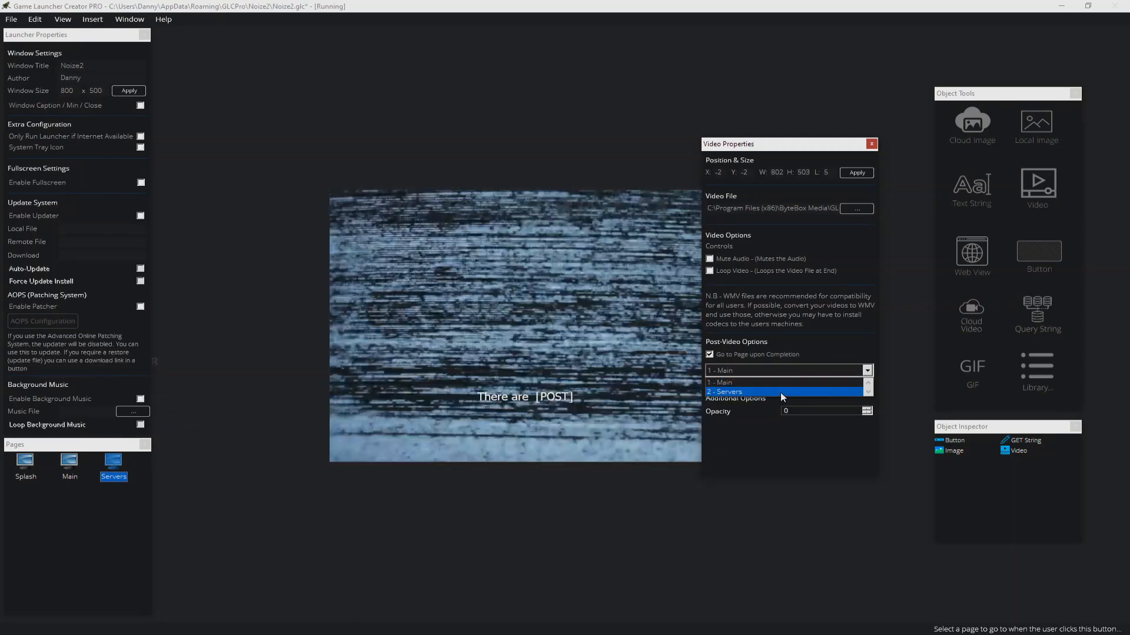
{"action": "left_click", "coordinate": [770, 382]}
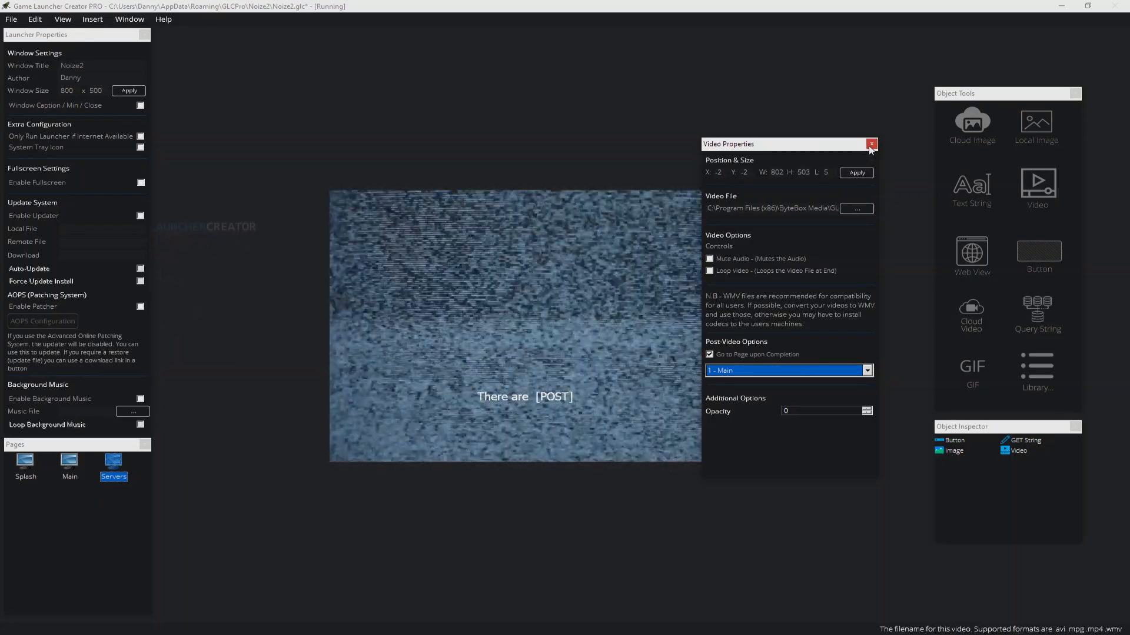
{"action": "left_click", "coordinate": [870, 145]}
Step: Delete the video object from the Servers page
{"action": "right_click", "coordinate": [677, 310]}
{"action": "mouse_move", "coordinate": [701, 343]}
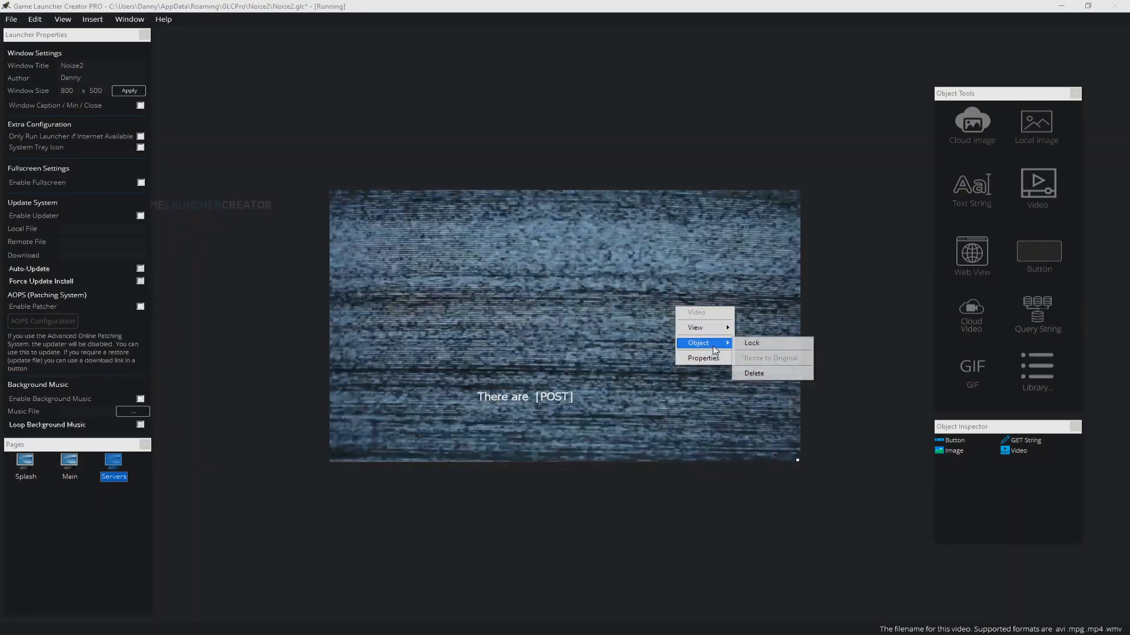
{"action": "left_click", "coordinate": [767, 370]}
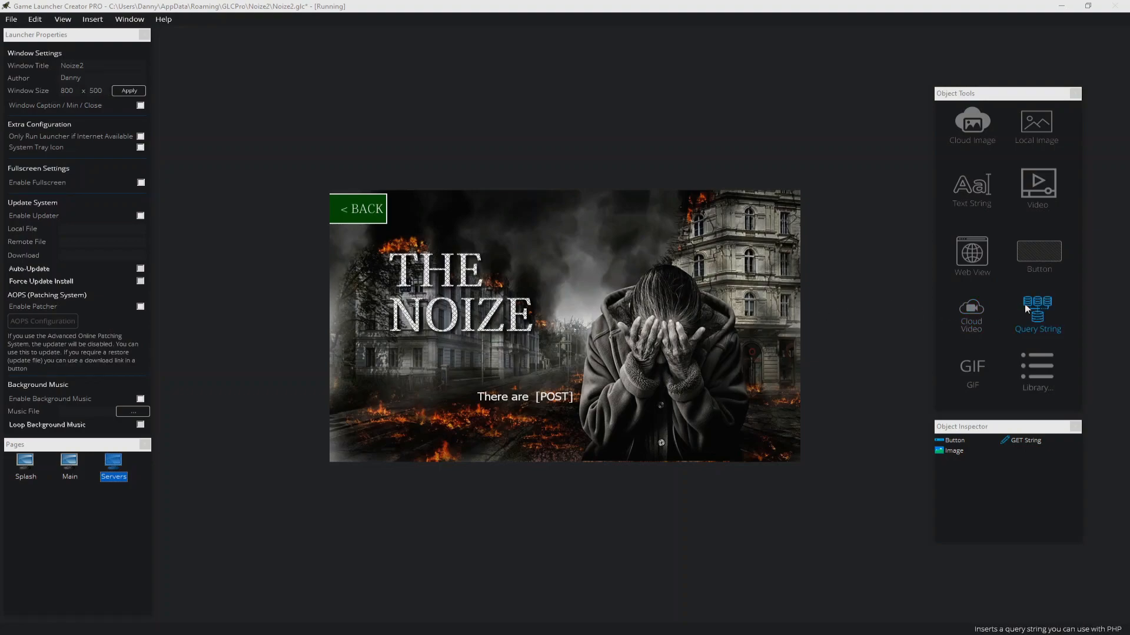
Step: Examine the query string's POST text, URL and font settings in its properties, and close them
{"action": "right_click", "coordinate": [558, 399]}
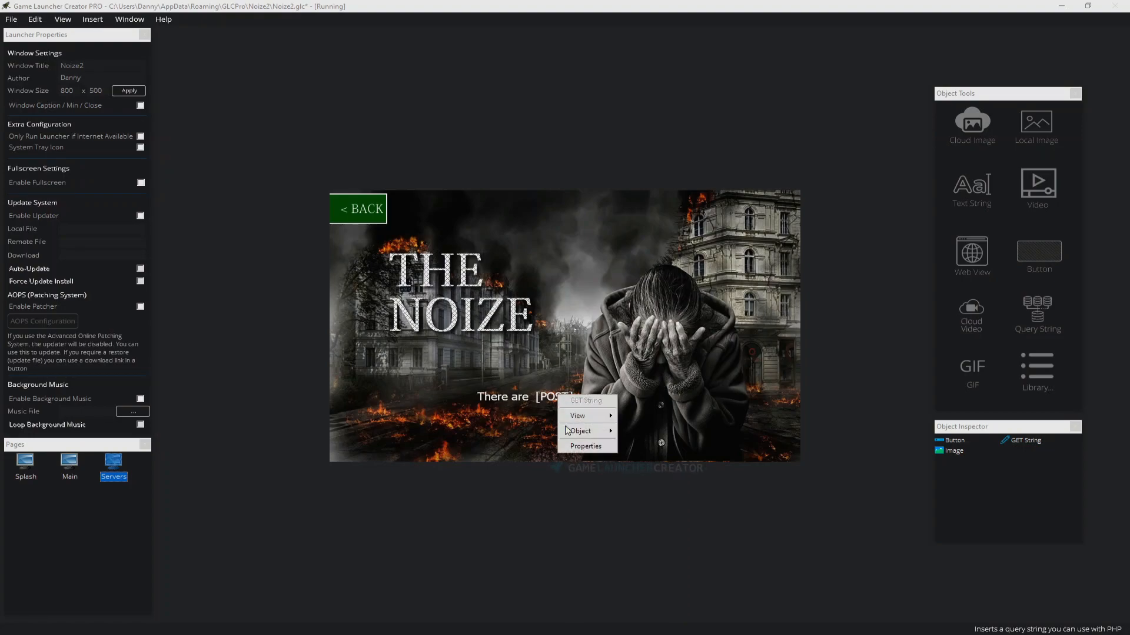
{"action": "left_click", "coordinate": [580, 447]}
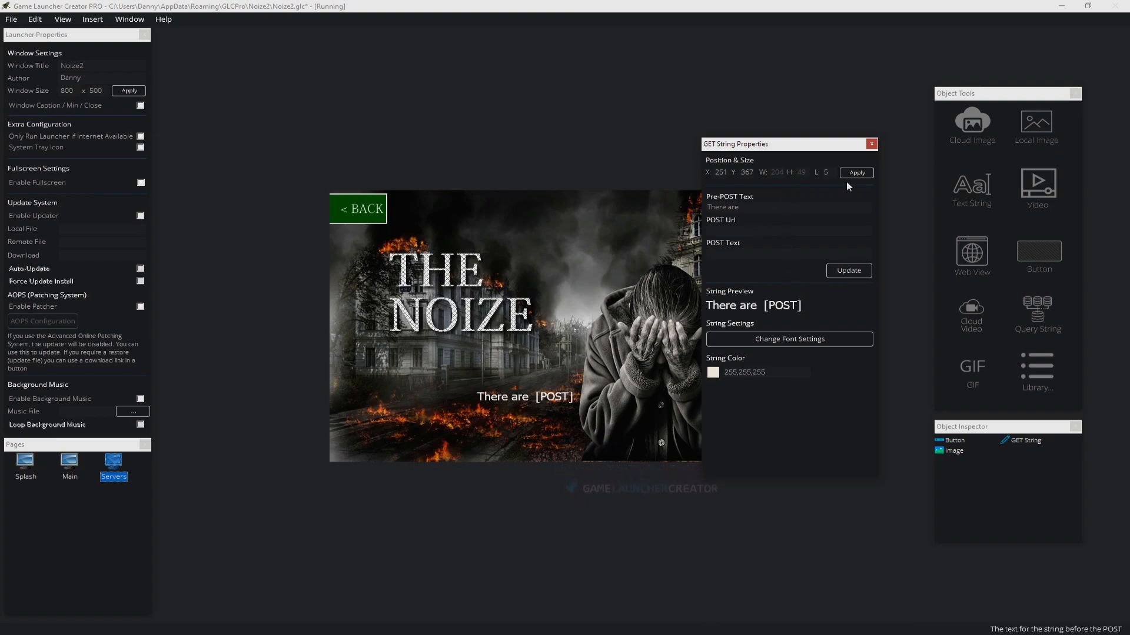
{"action": "left_click", "coordinate": [872, 144]}
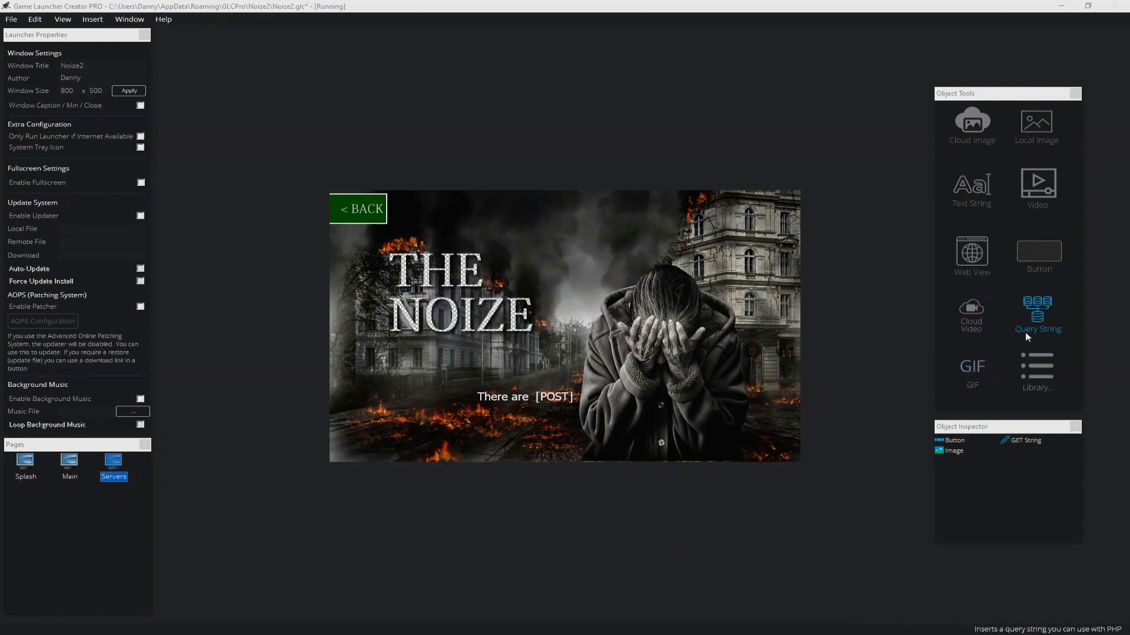
Step: Insert a GIF on the Servers page, place it over the hooded figure at about X 429, Y 57, and examine its properties
{"action": "left_click", "coordinate": [975, 378]}
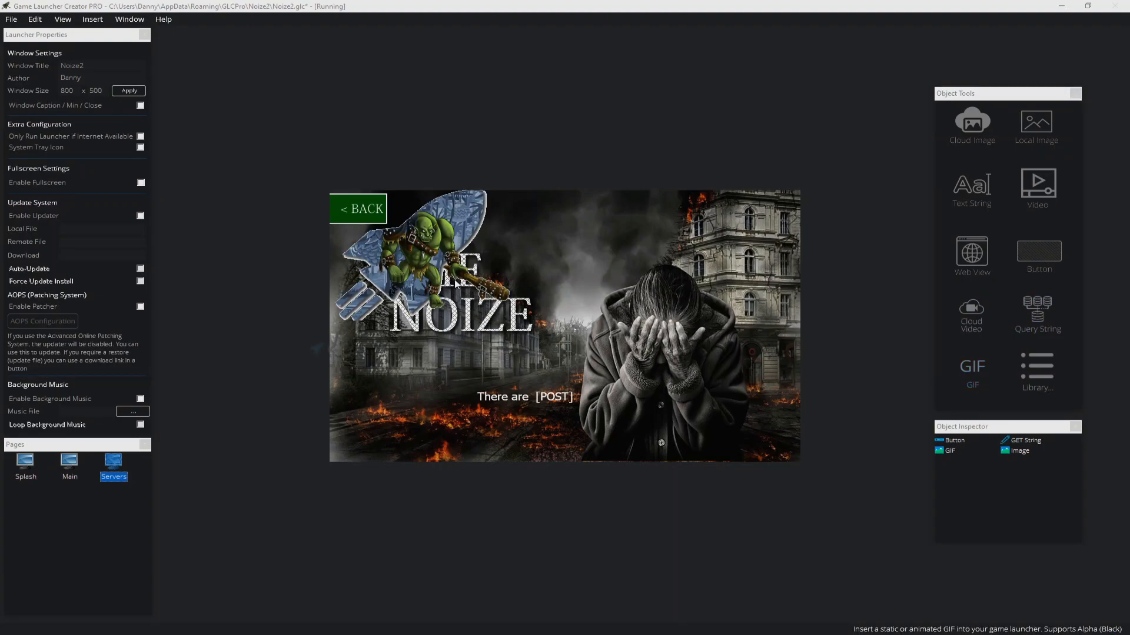
{"action": "left_click_drag", "start_coordinate": [441, 261], "coordinate": [681, 291]}
{"action": "right_click", "coordinate": [680, 310]}
{"action": "left_click", "coordinate": [704, 353]}
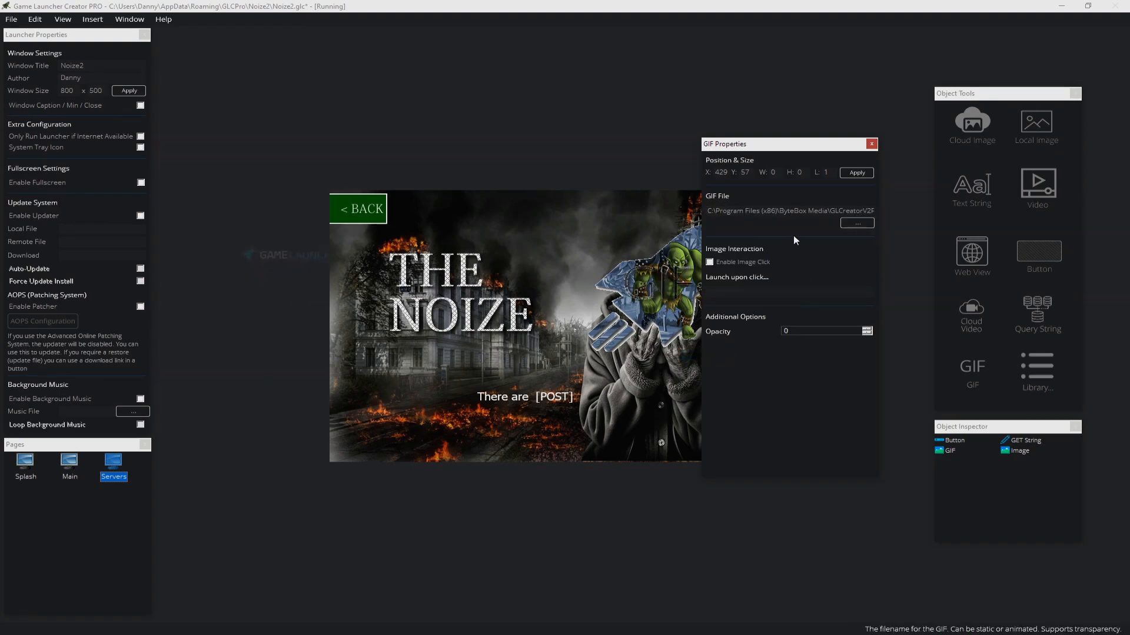
{"action": "left_click_drag", "start_coordinate": [794, 331], "coordinate": [775, 332]}
{"action": "left_click", "coordinate": [786, 331]}
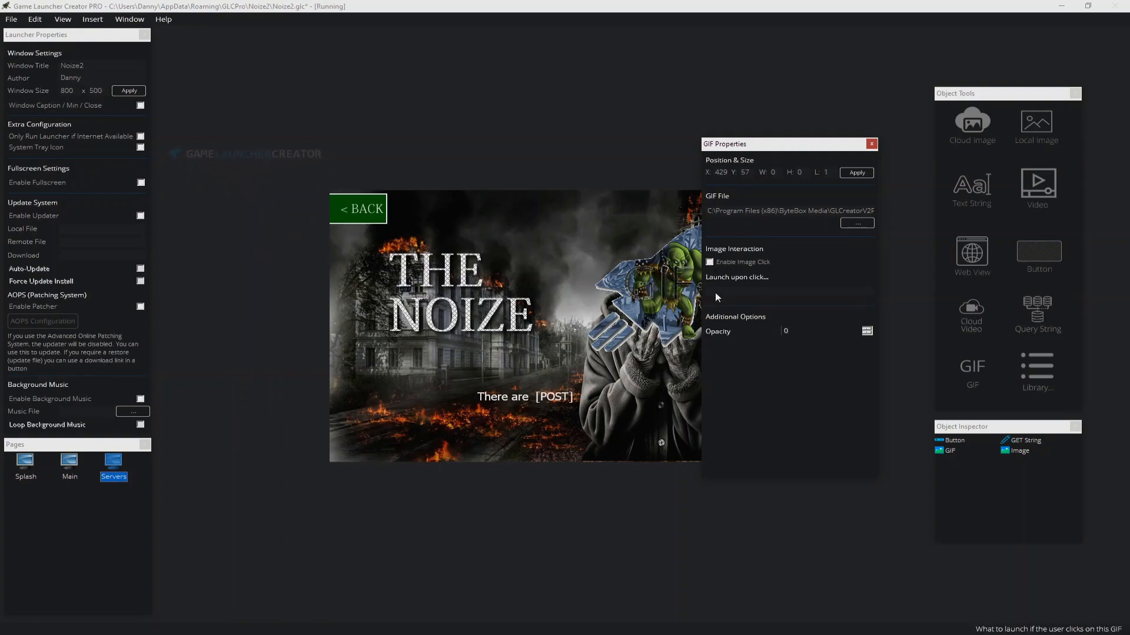
{"action": "left_click", "coordinate": [872, 144]}
Step: Browse the media library's images and preview several backgrounds and icons, such as tool room, The Big Escape, Wraith and bookcase
{"action": "left_click", "coordinate": [1027, 377]}
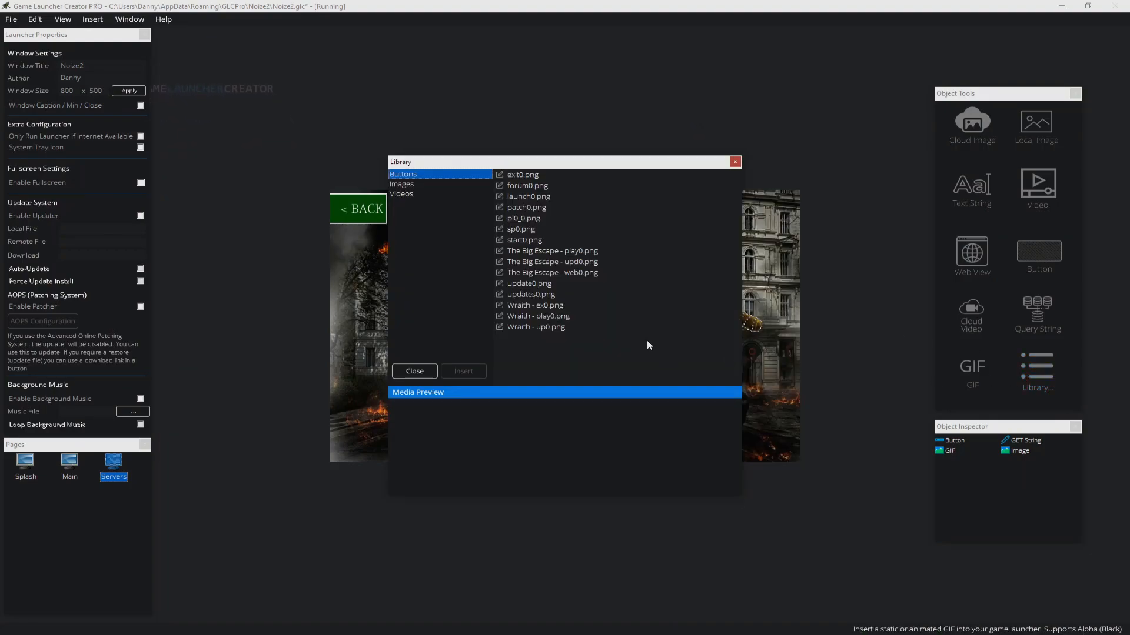
{"action": "left_click", "coordinate": [443, 185]}
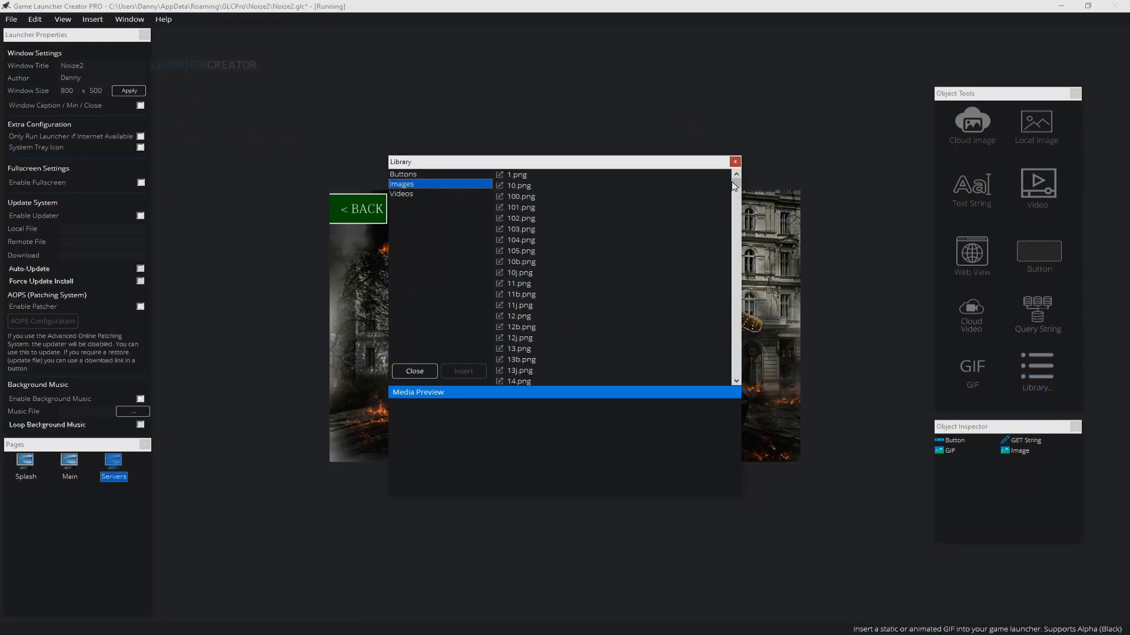
{"action": "left_click_drag", "start_coordinate": [737, 186], "coordinate": [736, 250]}
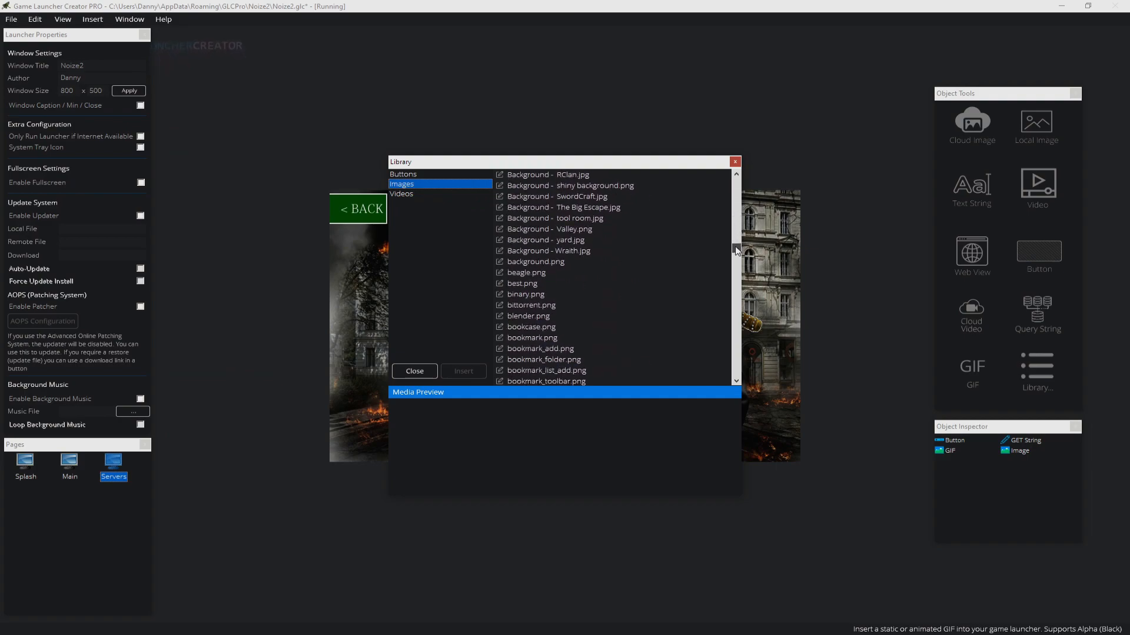
{"action": "left_click", "coordinate": [556, 229]}
{"action": "left_click", "coordinate": [559, 210]}
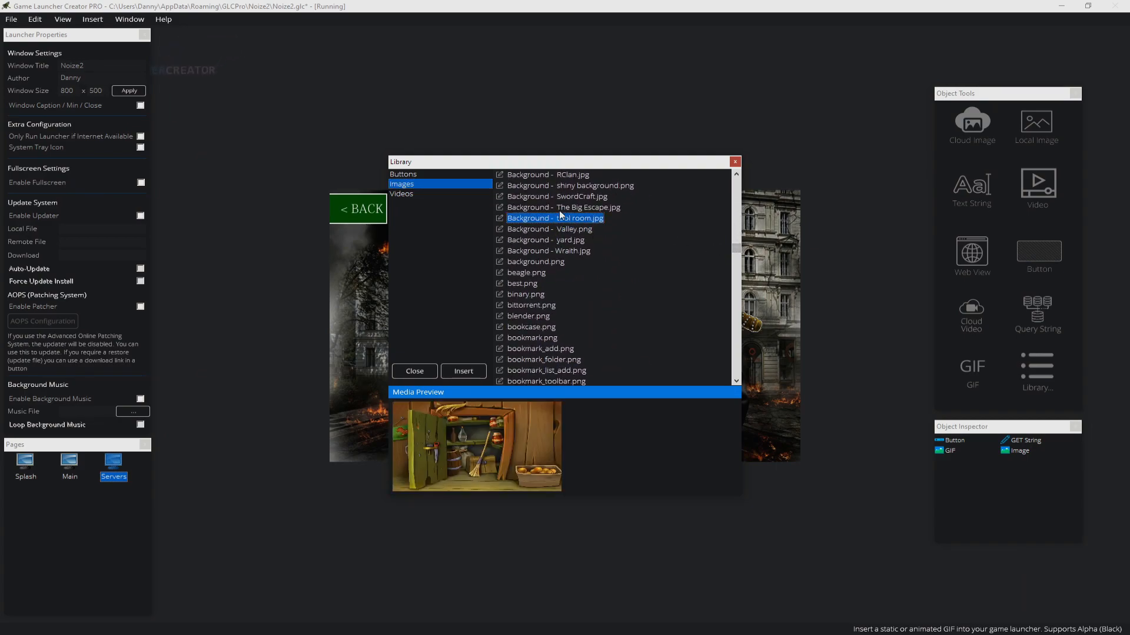
{"action": "left_click", "coordinate": [559, 200]}
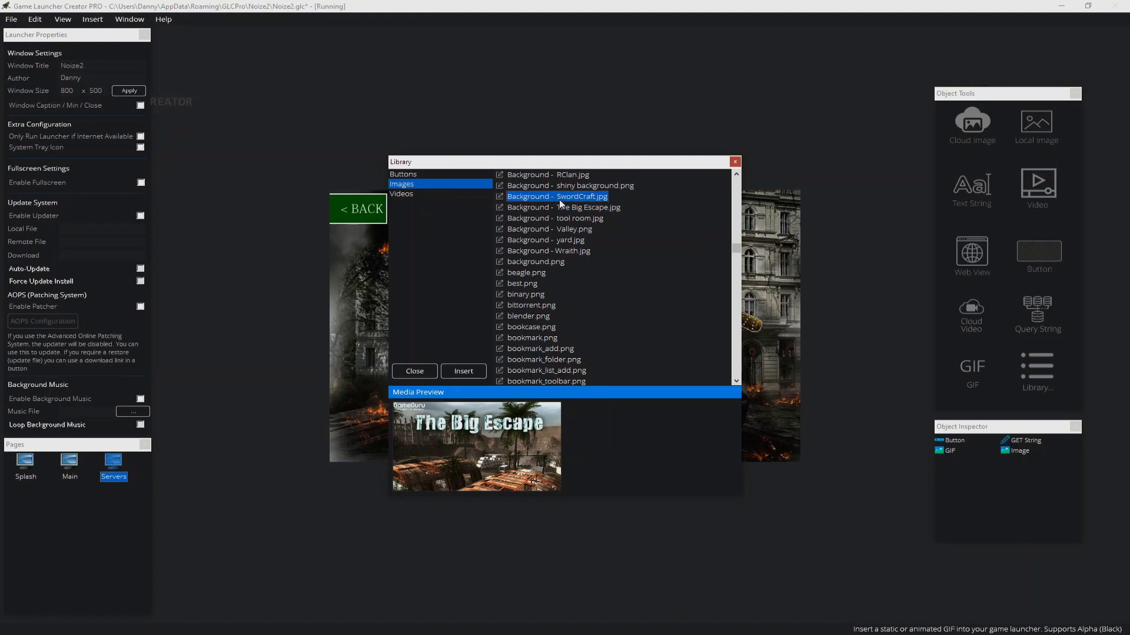
{"action": "left_click", "coordinate": [556, 248]}
{"action": "left_click", "coordinate": [539, 273]}
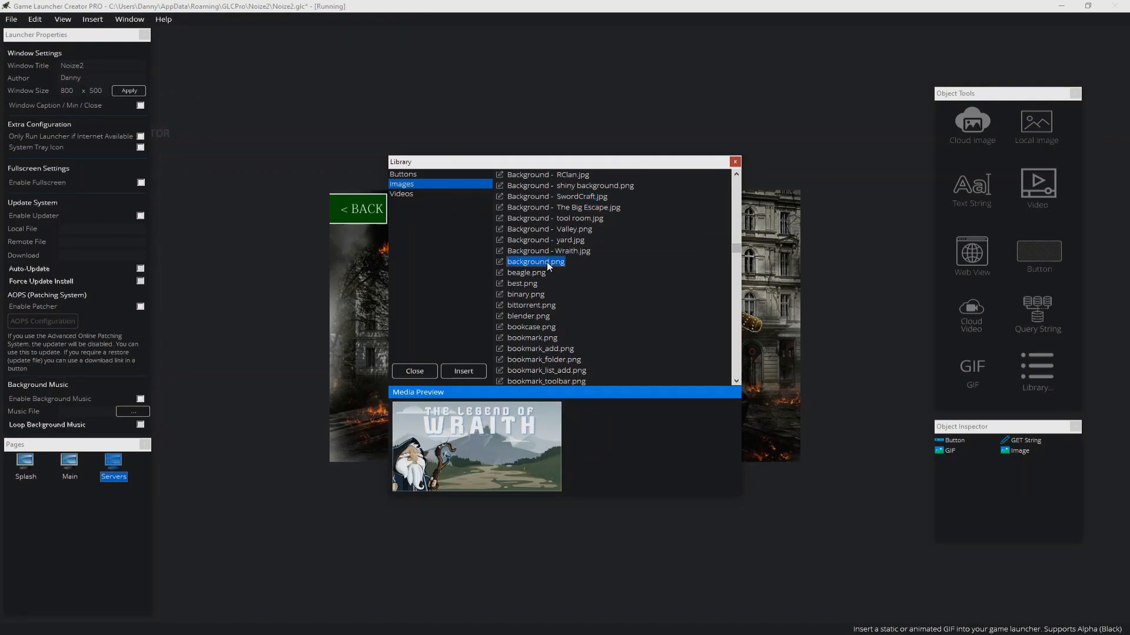
{"action": "left_click", "coordinate": [532, 326]}
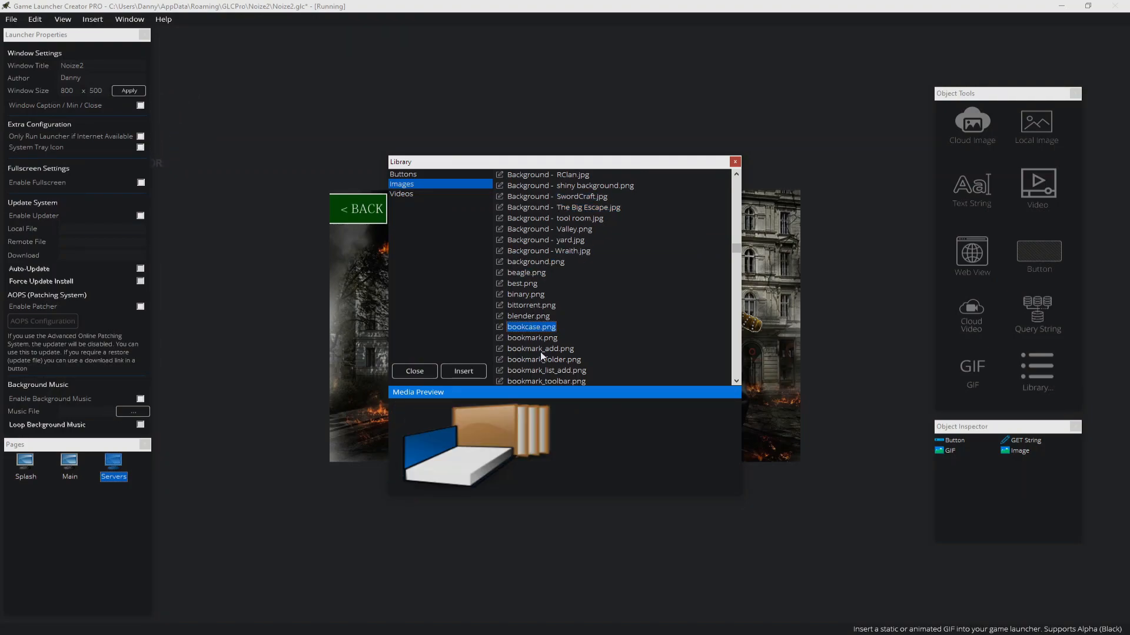
{"action": "left_click", "coordinate": [536, 348]}
Step: Preview further icons in the library's image list, including kget.png and kghostview.png, and close the library
{"action": "left_click_drag", "start_coordinate": [740, 251], "coordinate": [739, 303]}
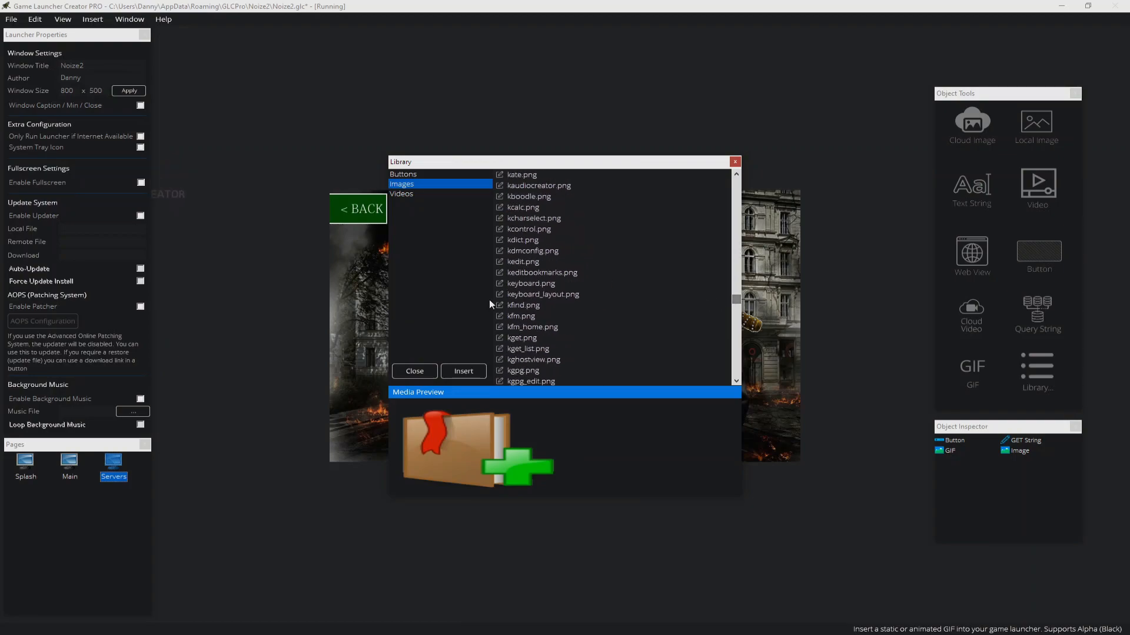
{"action": "left_click", "coordinate": [529, 295]}
{"action": "left_click", "coordinate": [528, 276]}
{"action": "left_click", "coordinate": [528, 296]}
{"action": "left_click", "coordinate": [524, 335]}
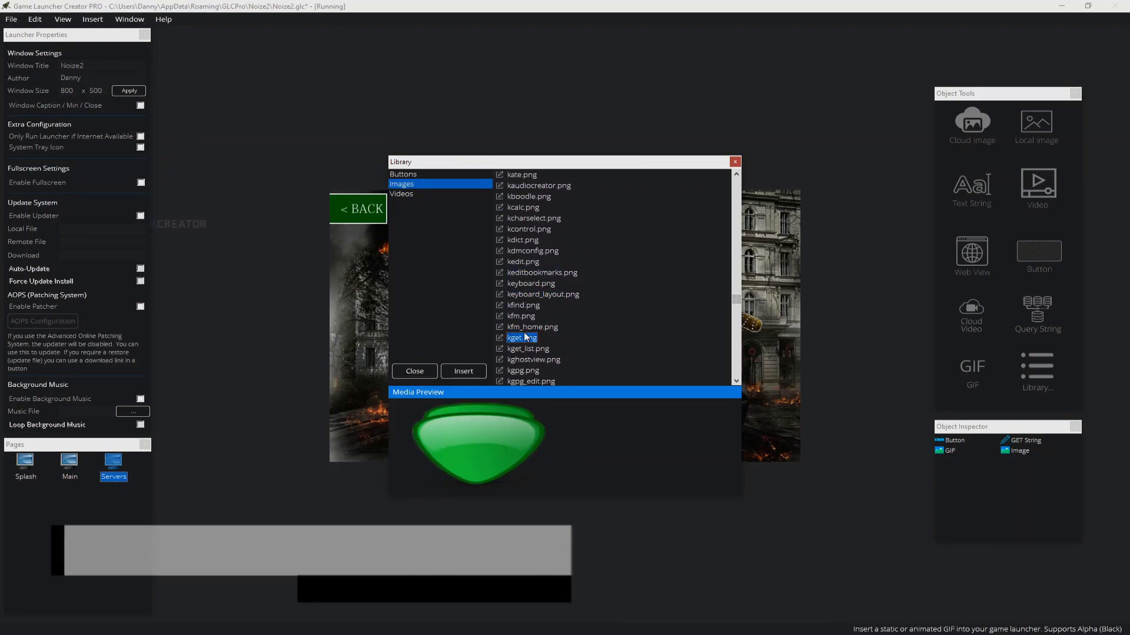
{"action": "left_click", "coordinate": [521, 359]}
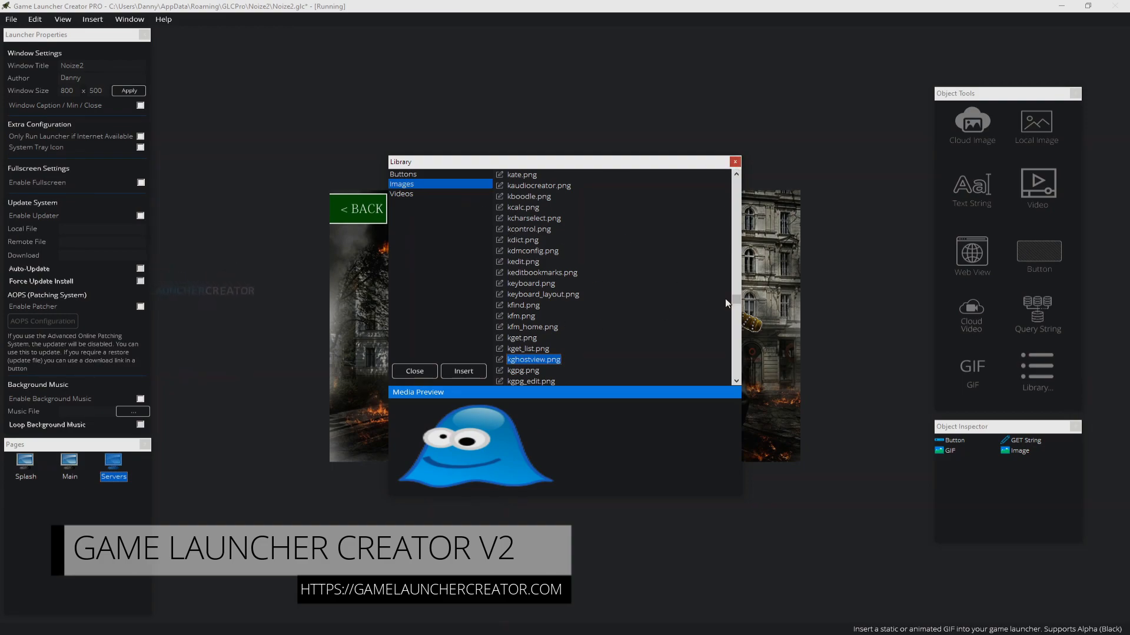
{"action": "mouse_move", "coordinate": [739, 303]}
{"action": "left_mouse_down"}
{"action": "mouse_move", "coordinate": [740, 197]}
{"action": "mouse_move", "coordinate": [739, 301]}
{"action": "left_mouse_up"}
{"action": "left_click", "coordinate": [534, 327]}
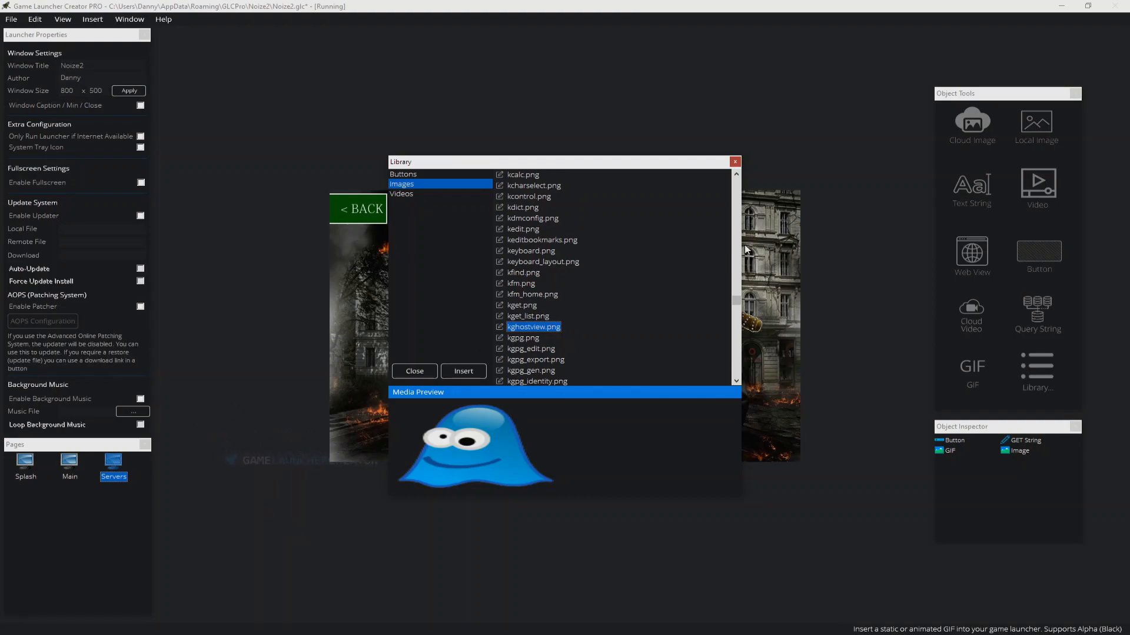
{"action": "left_click_drag", "start_coordinate": [740, 305], "coordinate": [704, 308]}
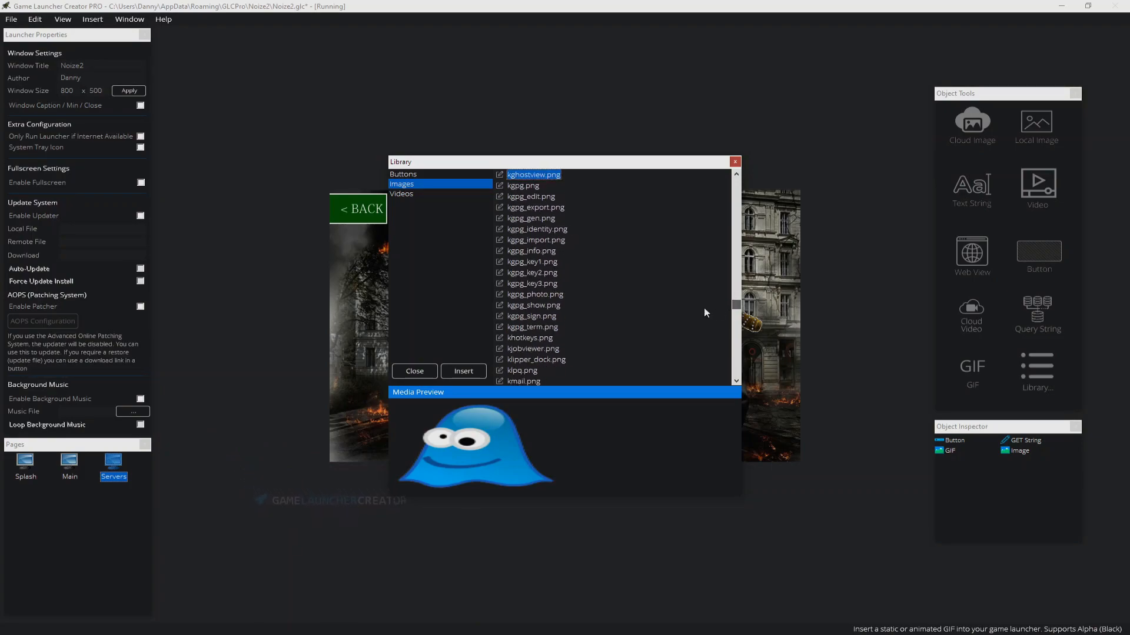
{"action": "left_click", "coordinate": [735, 161]}
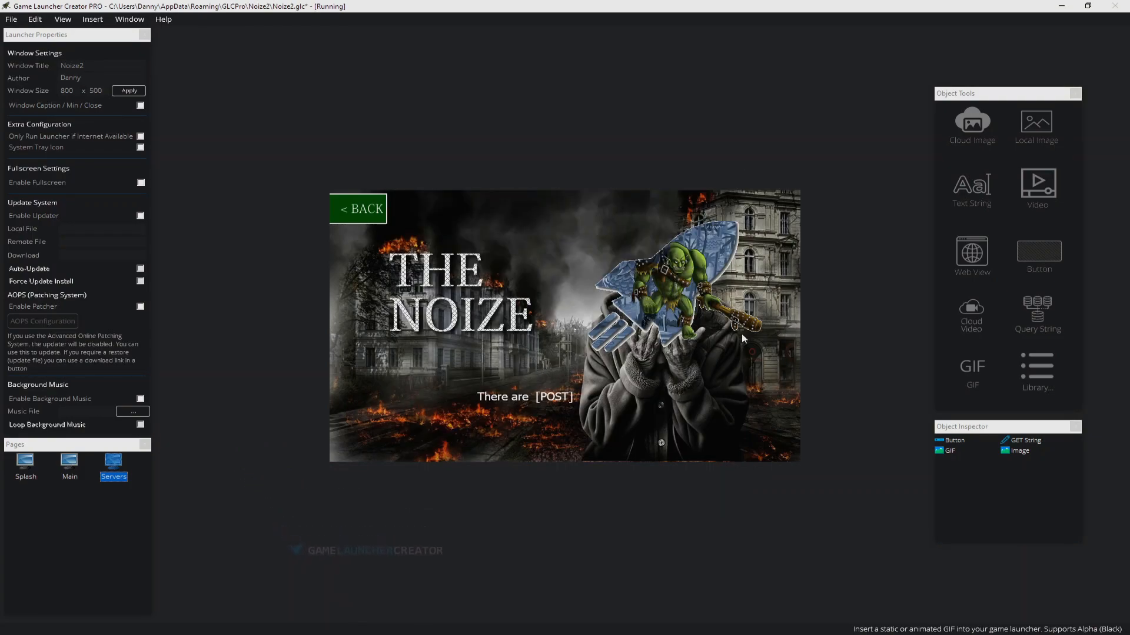
Step: Insert the launch0.png button from the library and place it below THE NOIZE title at about X 74, Y 284
{"action": "left_click", "coordinate": [1038, 370]}
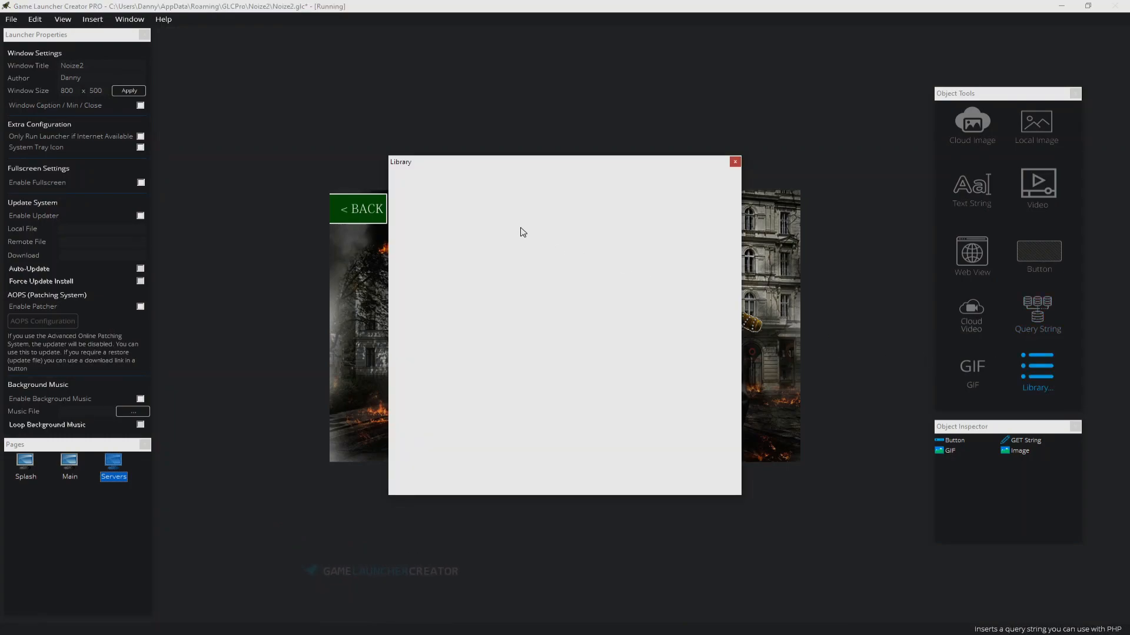
{"action": "left_click", "coordinate": [450, 173]}
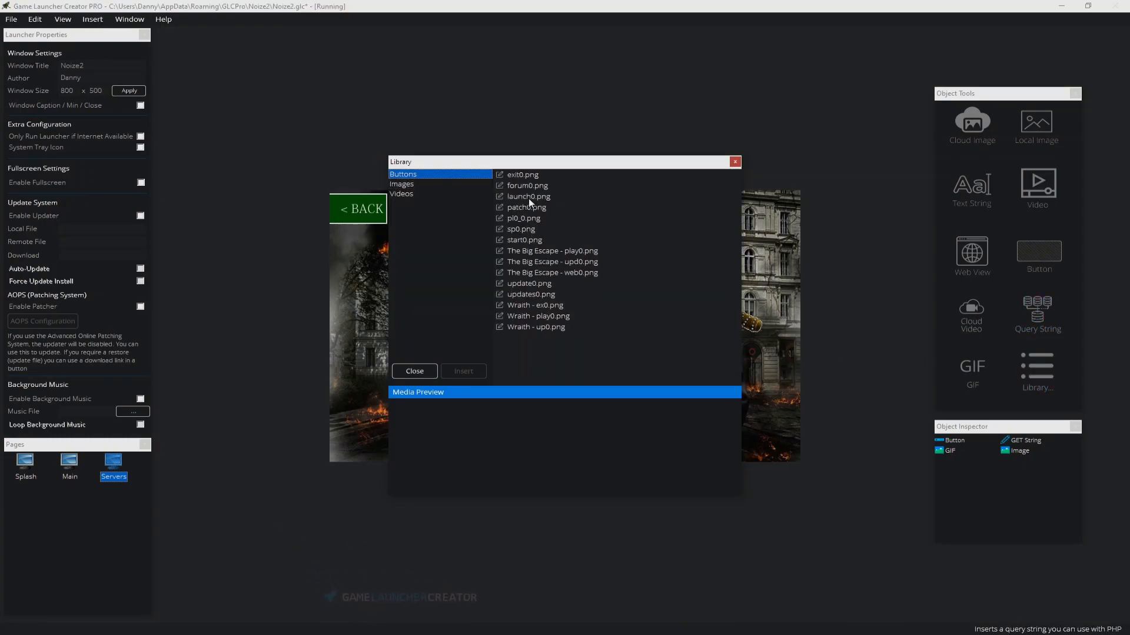
{"action": "left_click", "coordinate": [529, 197]}
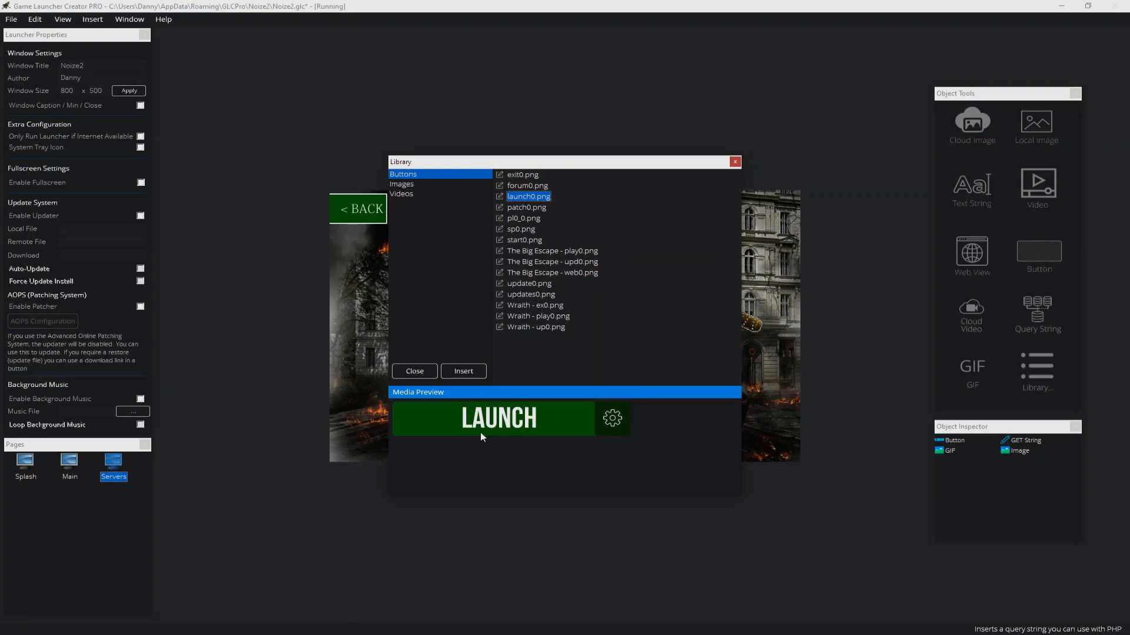
{"action": "left_click", "coordinate": [474, 375]}
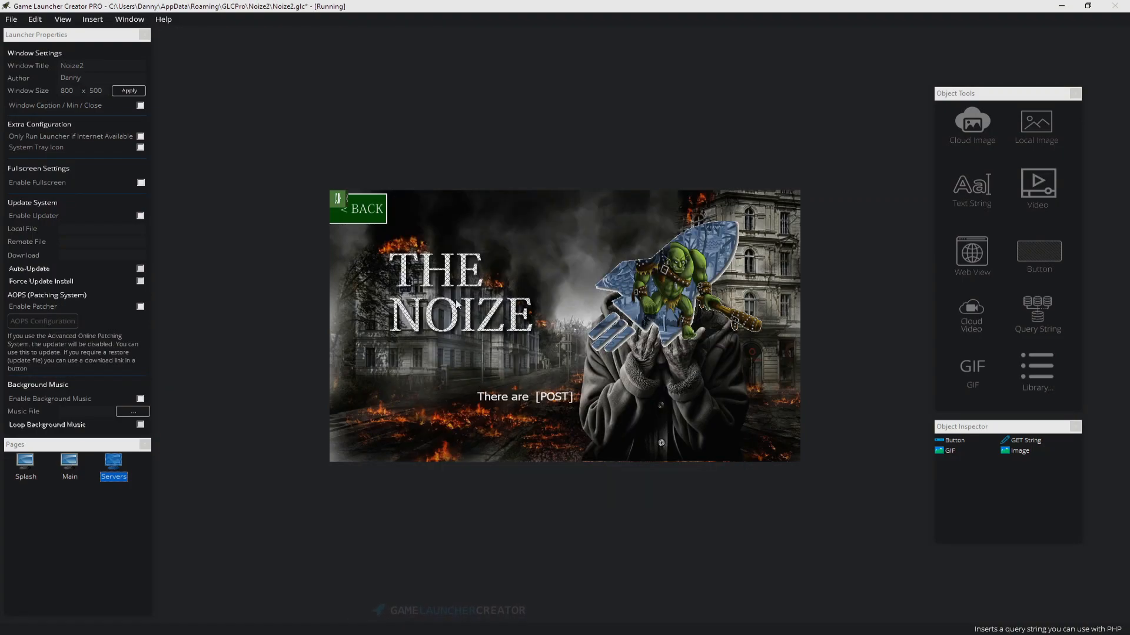
{"action": "left_click_drag", "start_coordinate": [448, 218], "coordinate": [504, 366]}
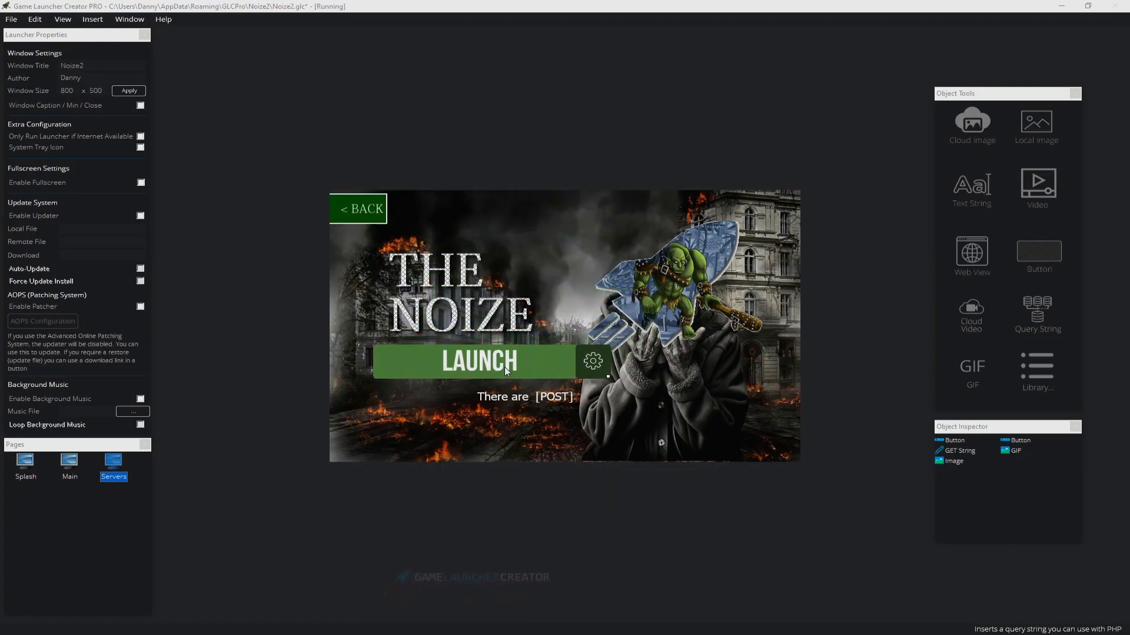
Step: Examine the LAUNCH button's up, hover and click images and its action in its properties, and close them
{"action": "right_click", "coordinate": [516, 365]}
{"action": "left_click", "coordinate": [534, 417]}
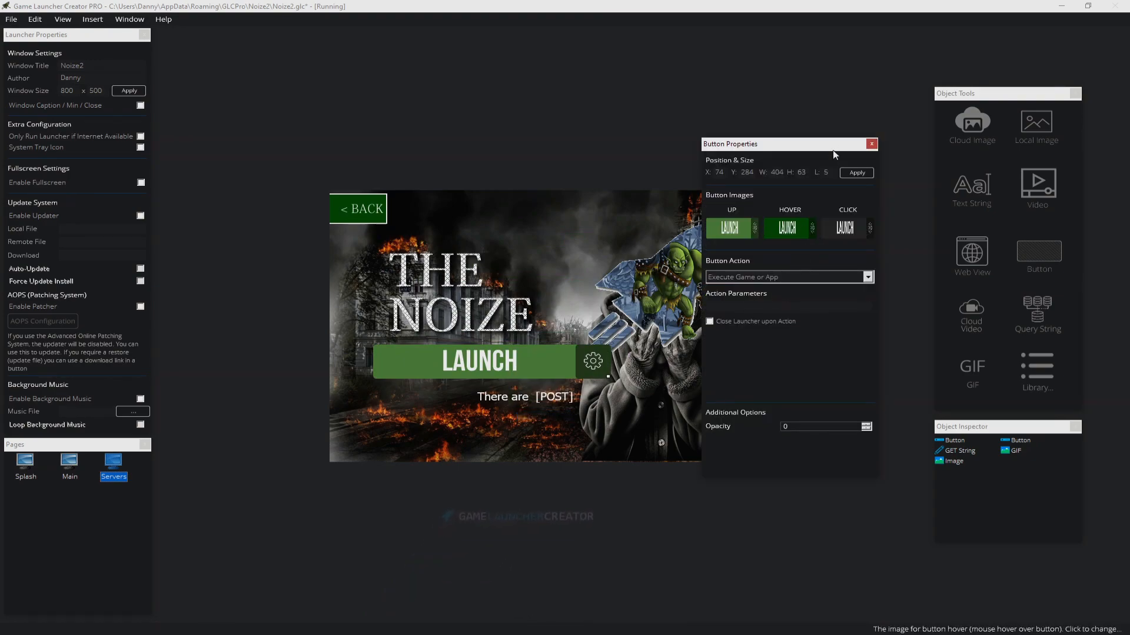
{"action": "left_click", "coordinate": [871, 144]}
Step: Move the LAUNCH button above THE NOIZE title, beside the BACK button
{"action": "left_click_drag", "start_coordinate": [572, 356], "coordinate": [644, 210]}
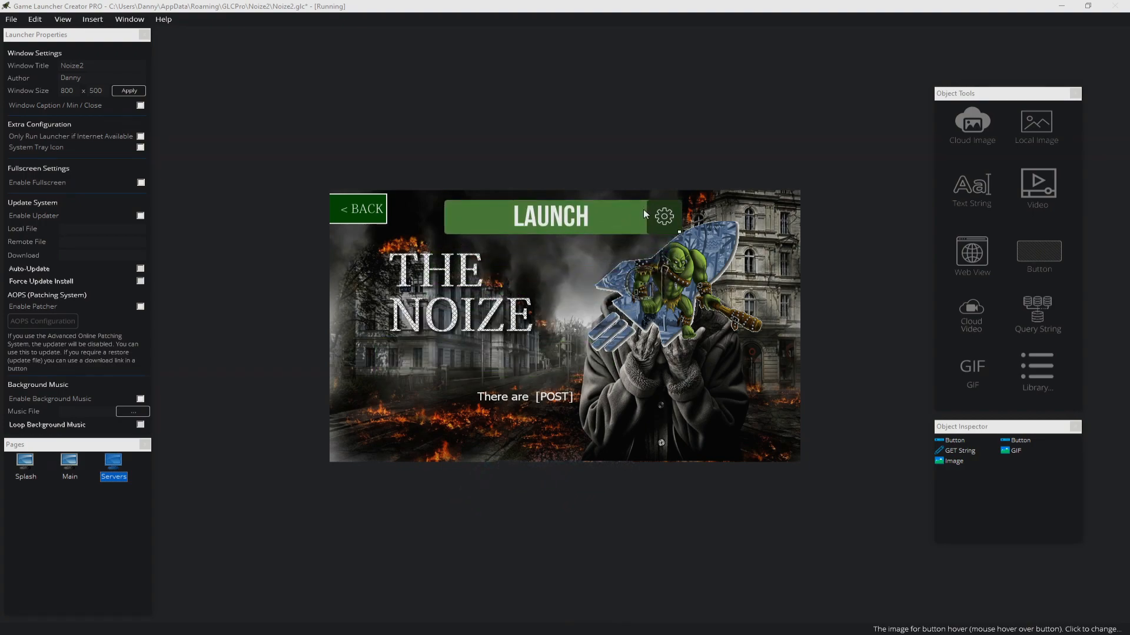
{"action": "right_click", "coordinate": [644, 210]}
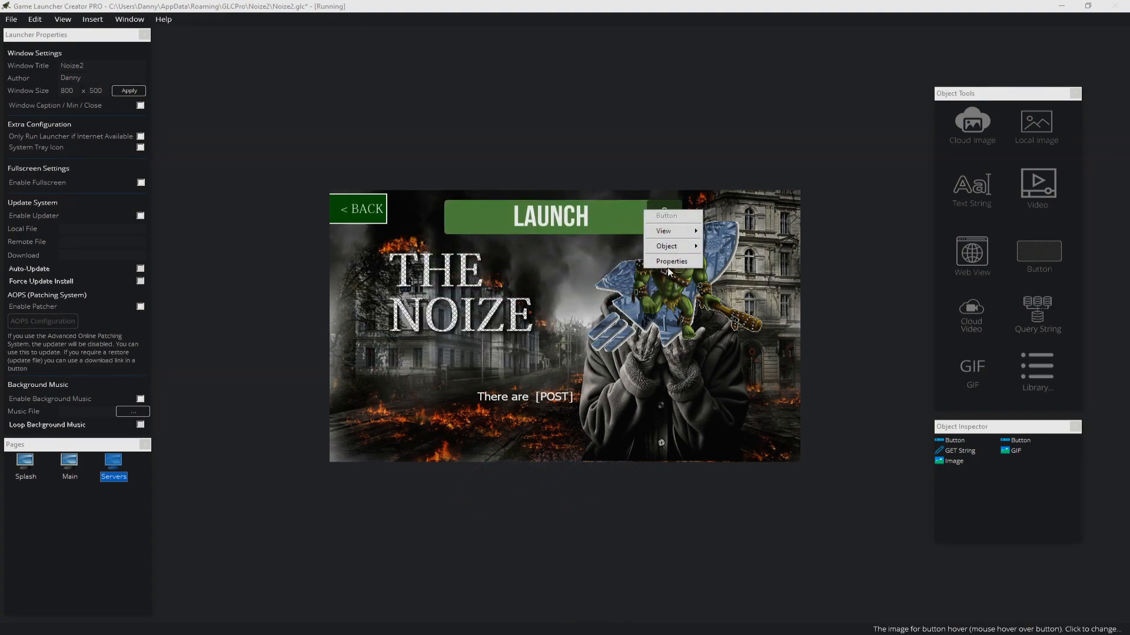
{"action": "left_click", "coordinate": [577, 220]}
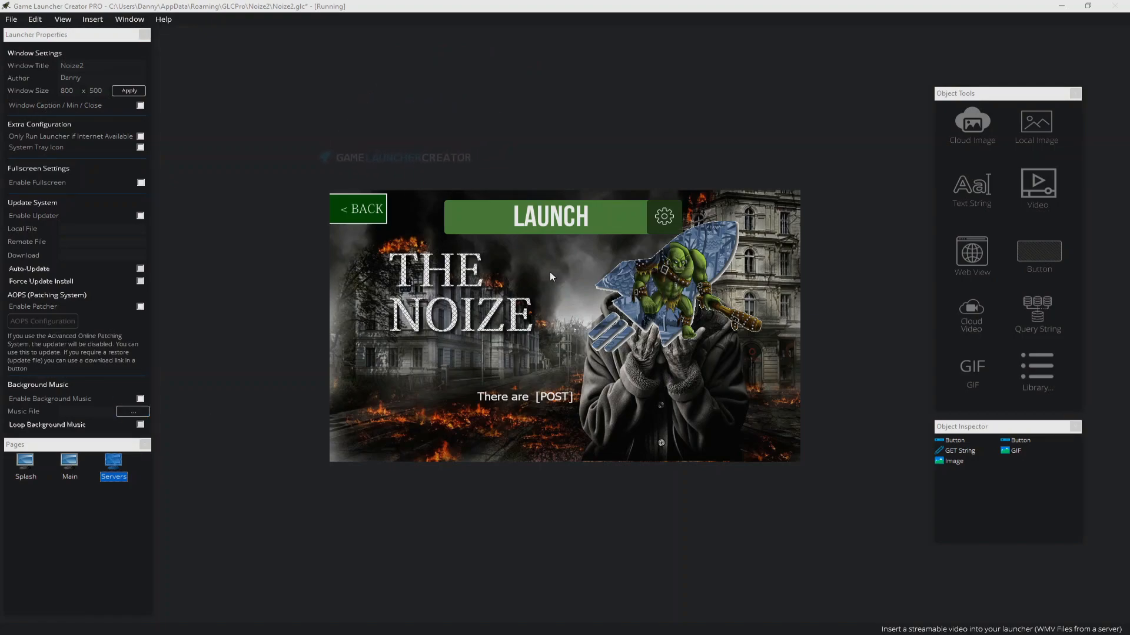
{"action": "left_click", "coordinate": [92, 19]}
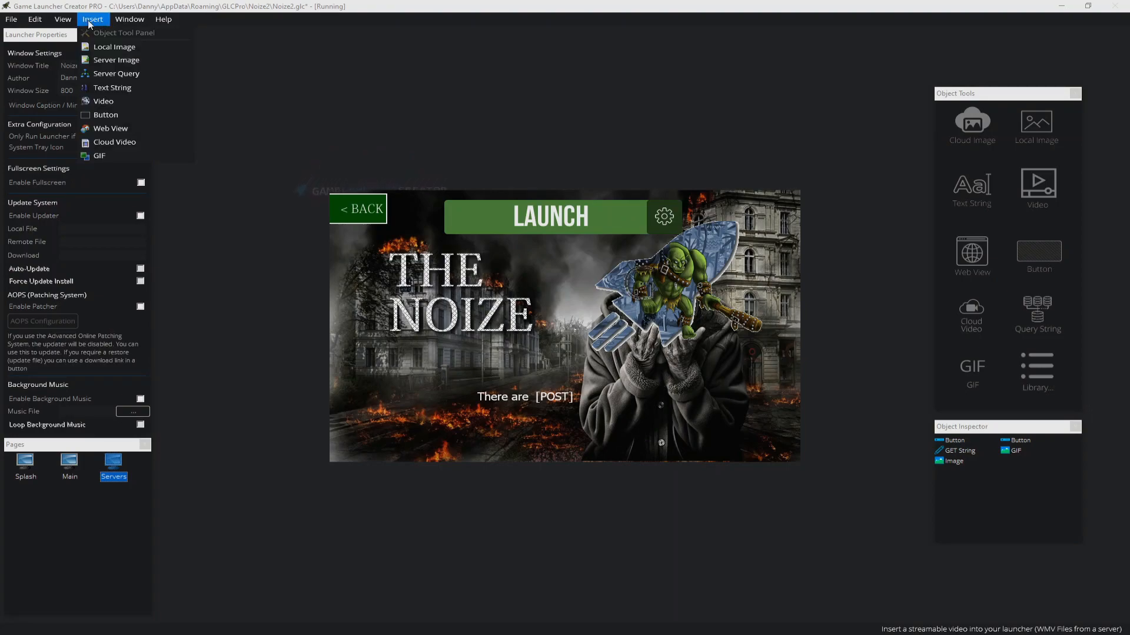
{"action": "mouse_move", "coordinate": [63, 21]}
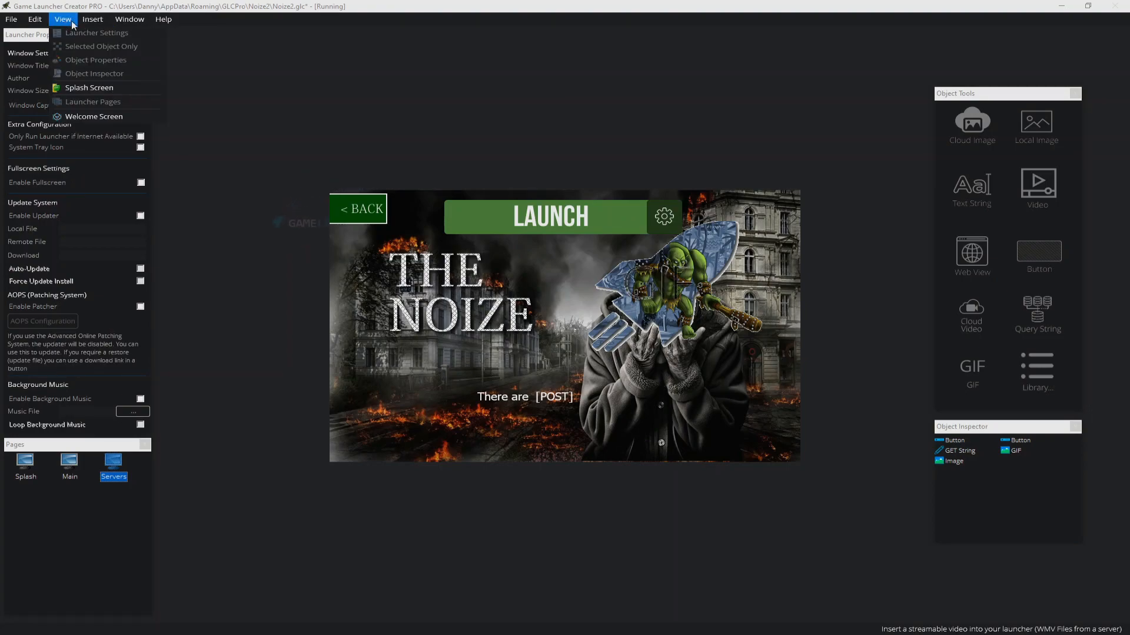
{"action": "left_click", "coordinate": [578, 303]}
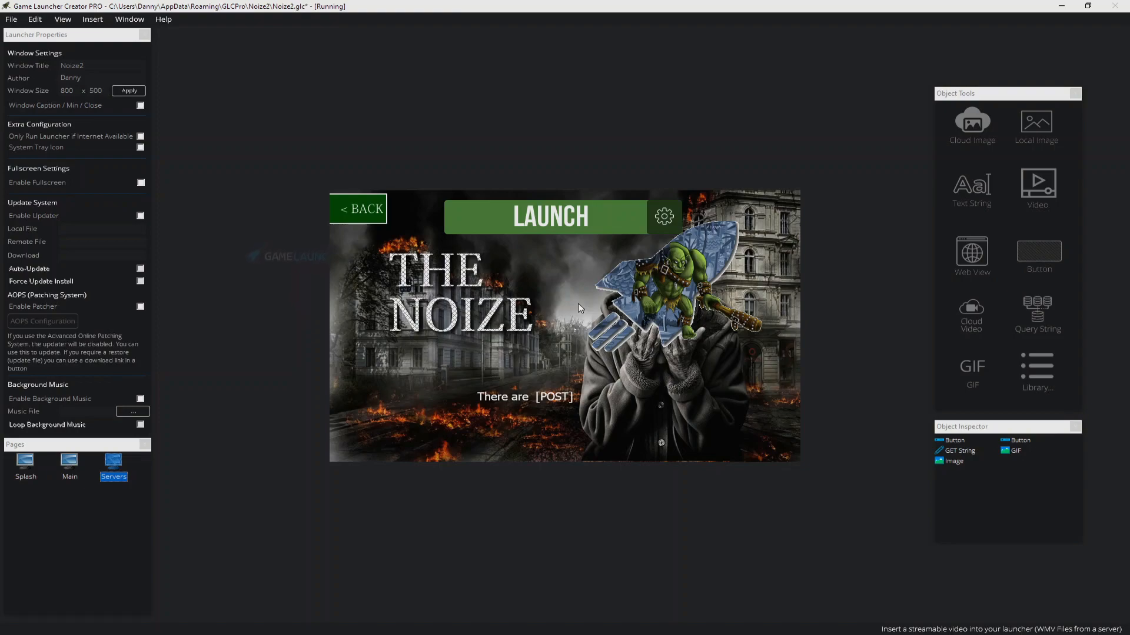